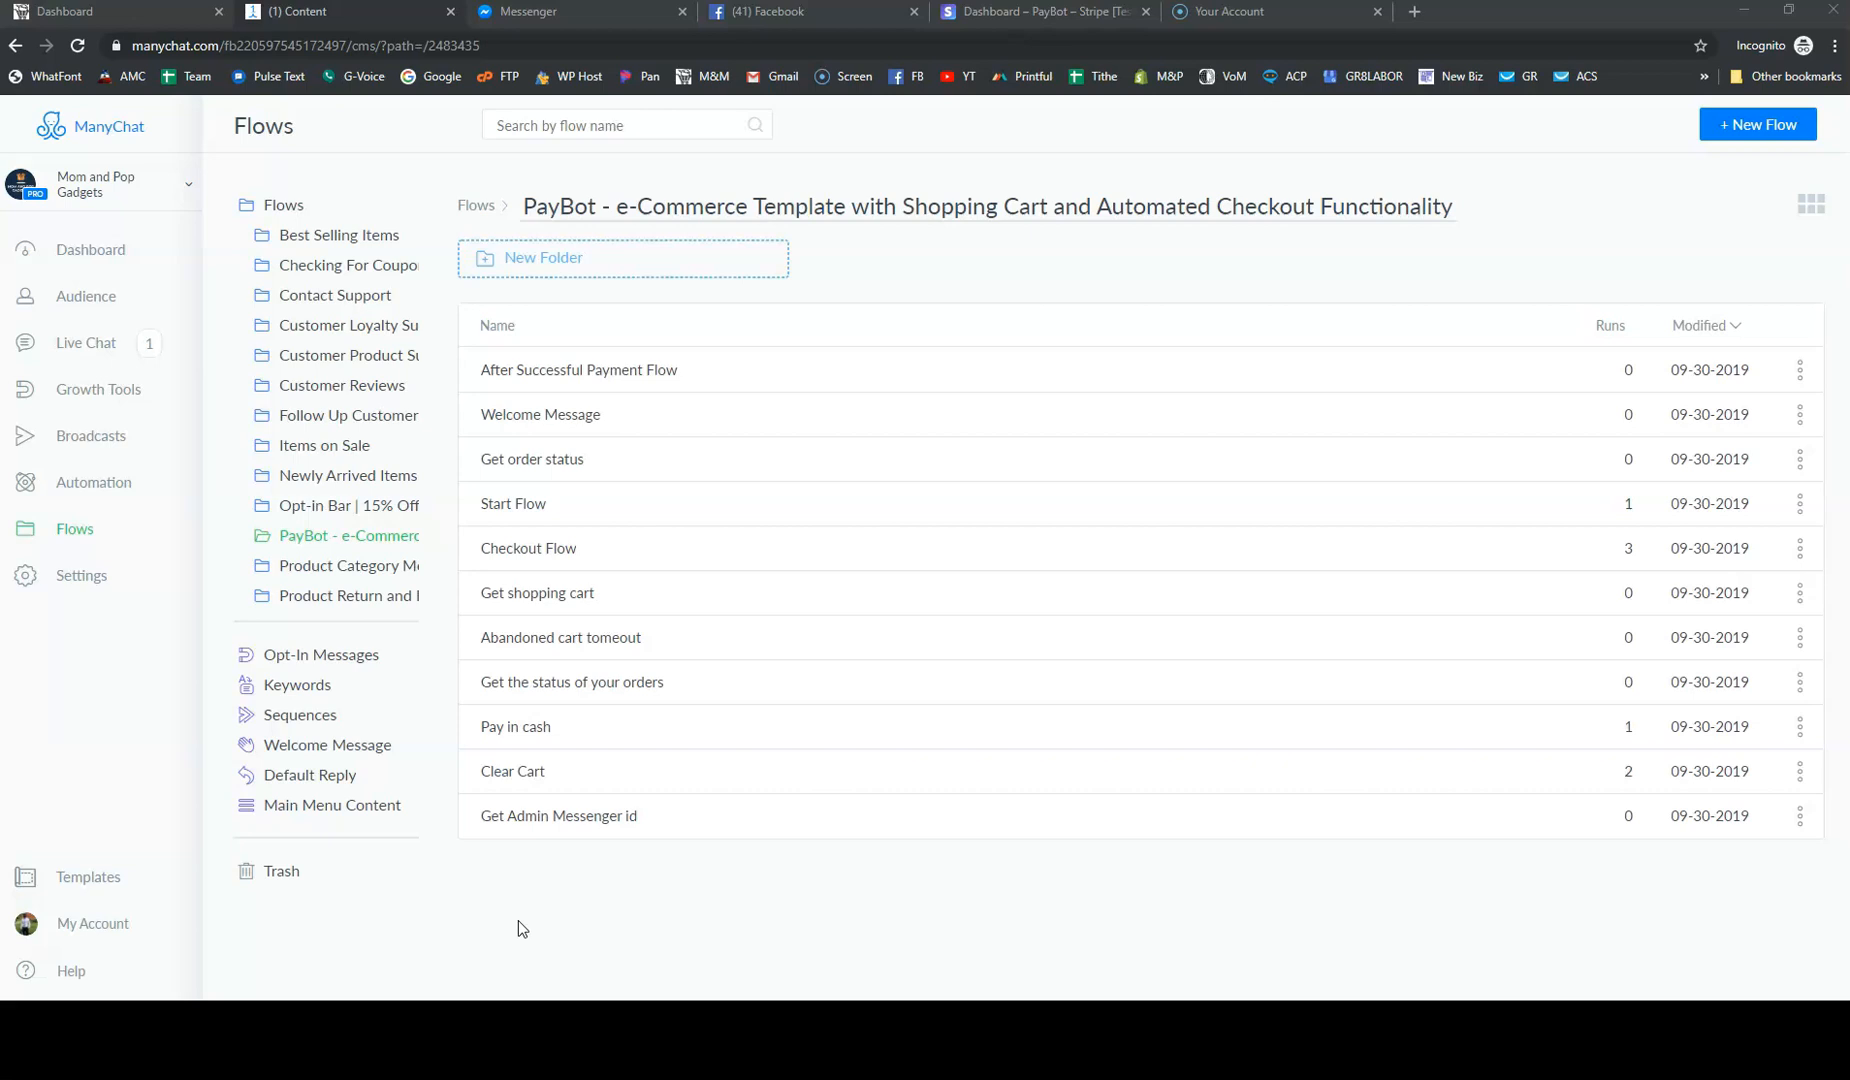
# Open the After Successful Payment Flow from the PayBot e-Commerce template folder for editing
pyautogui.click(77, 538)
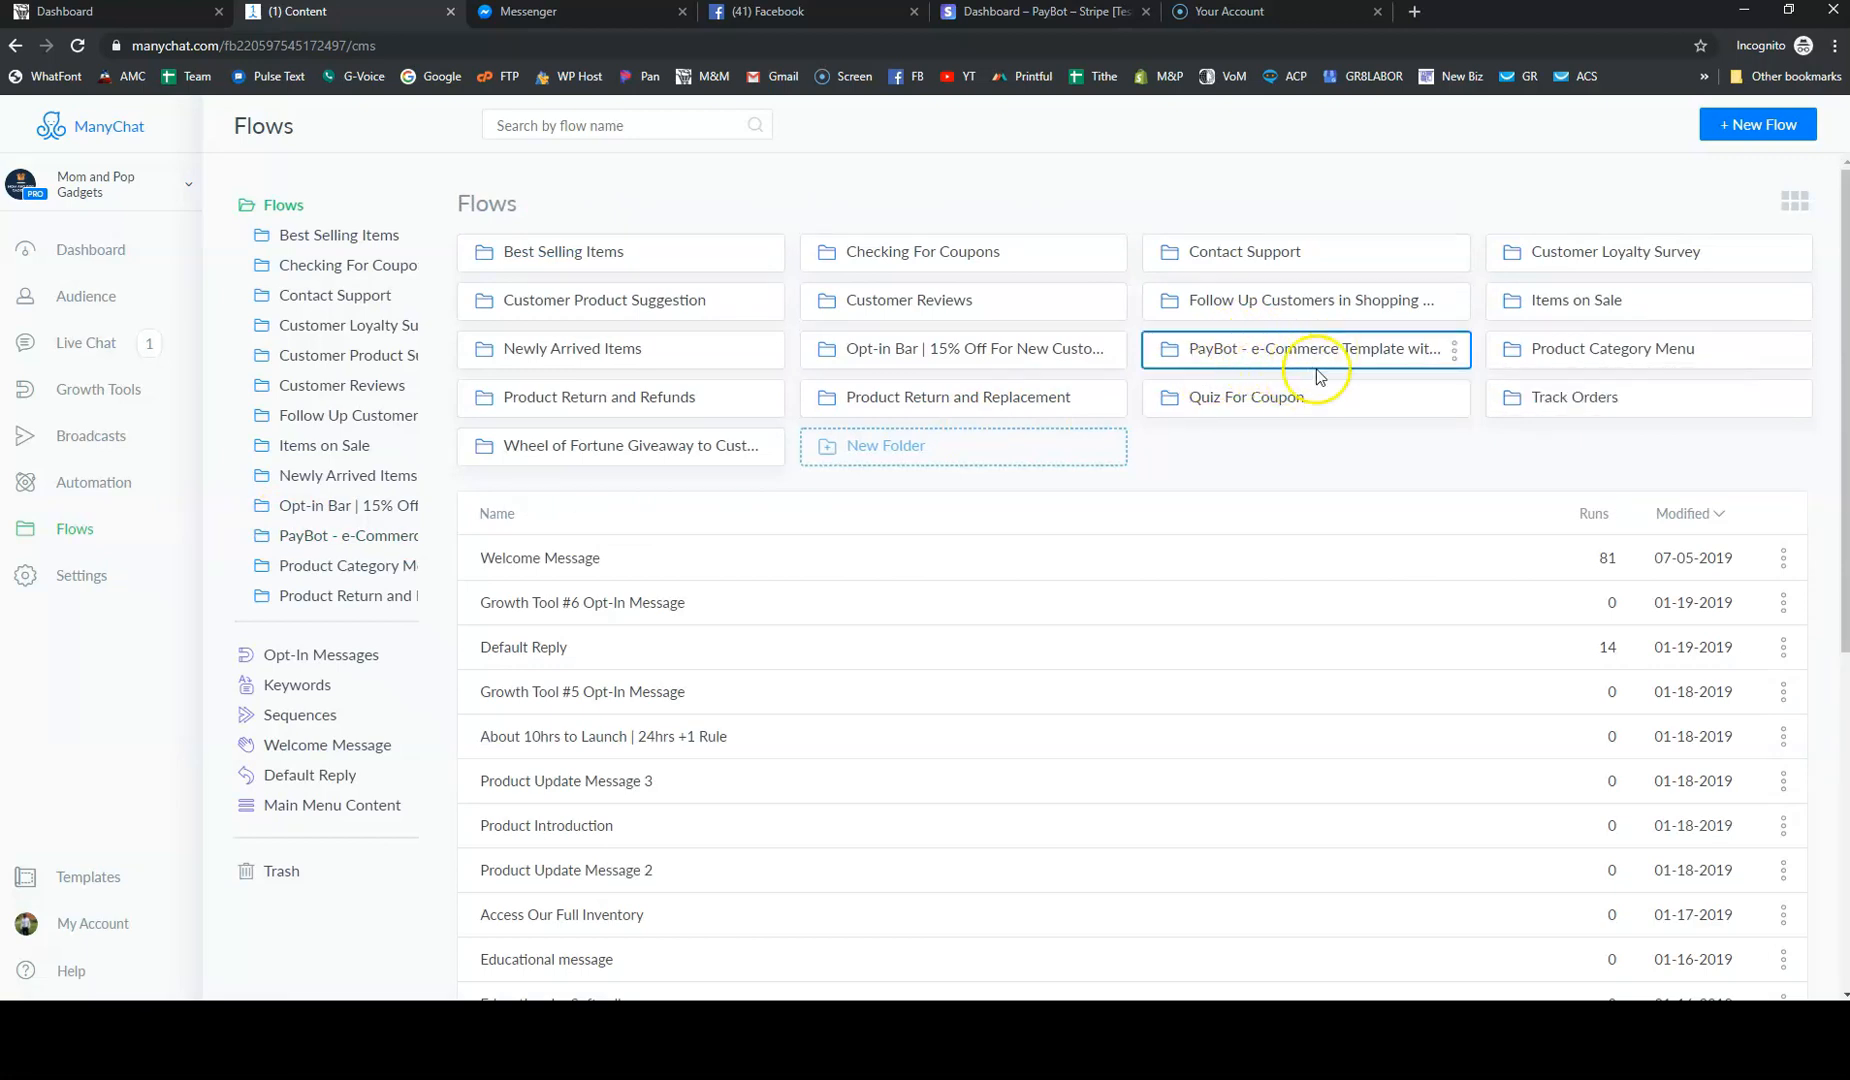
pyautogui.click(1245, 360)
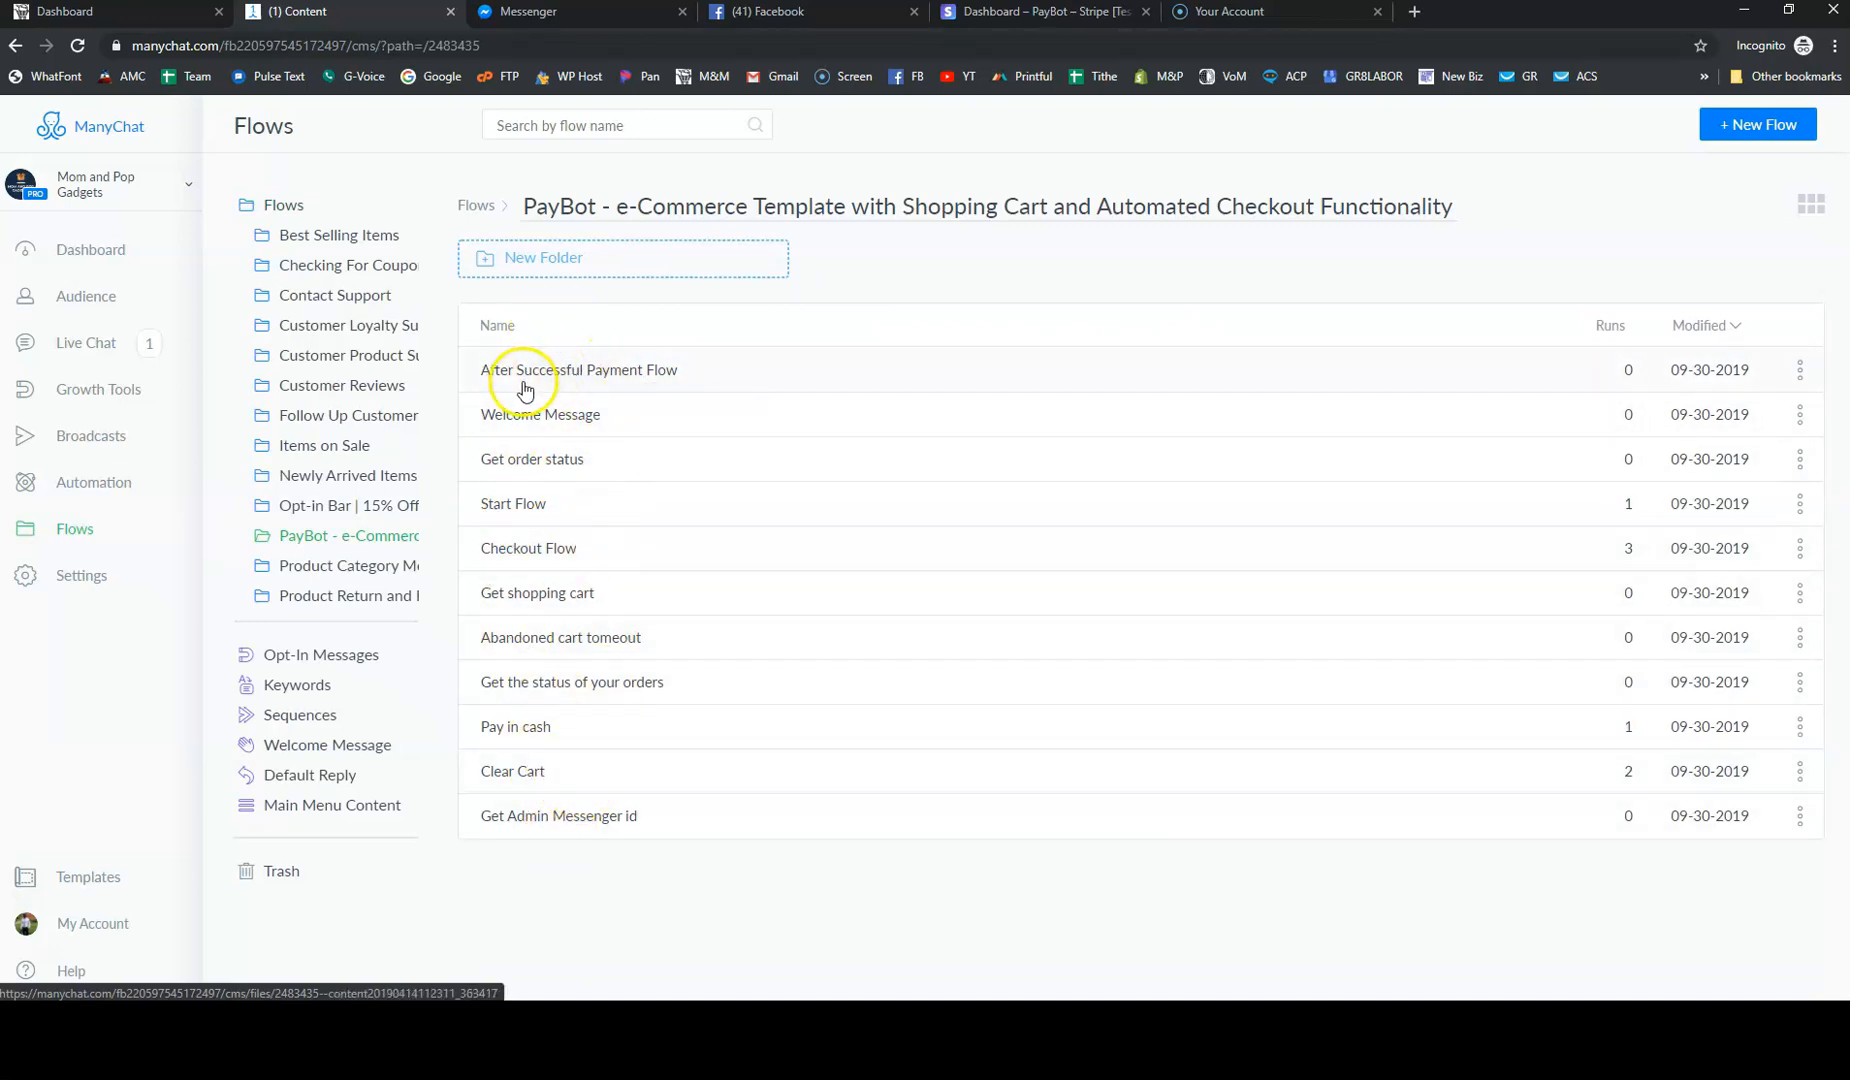
pyautogui.click(633, 378)
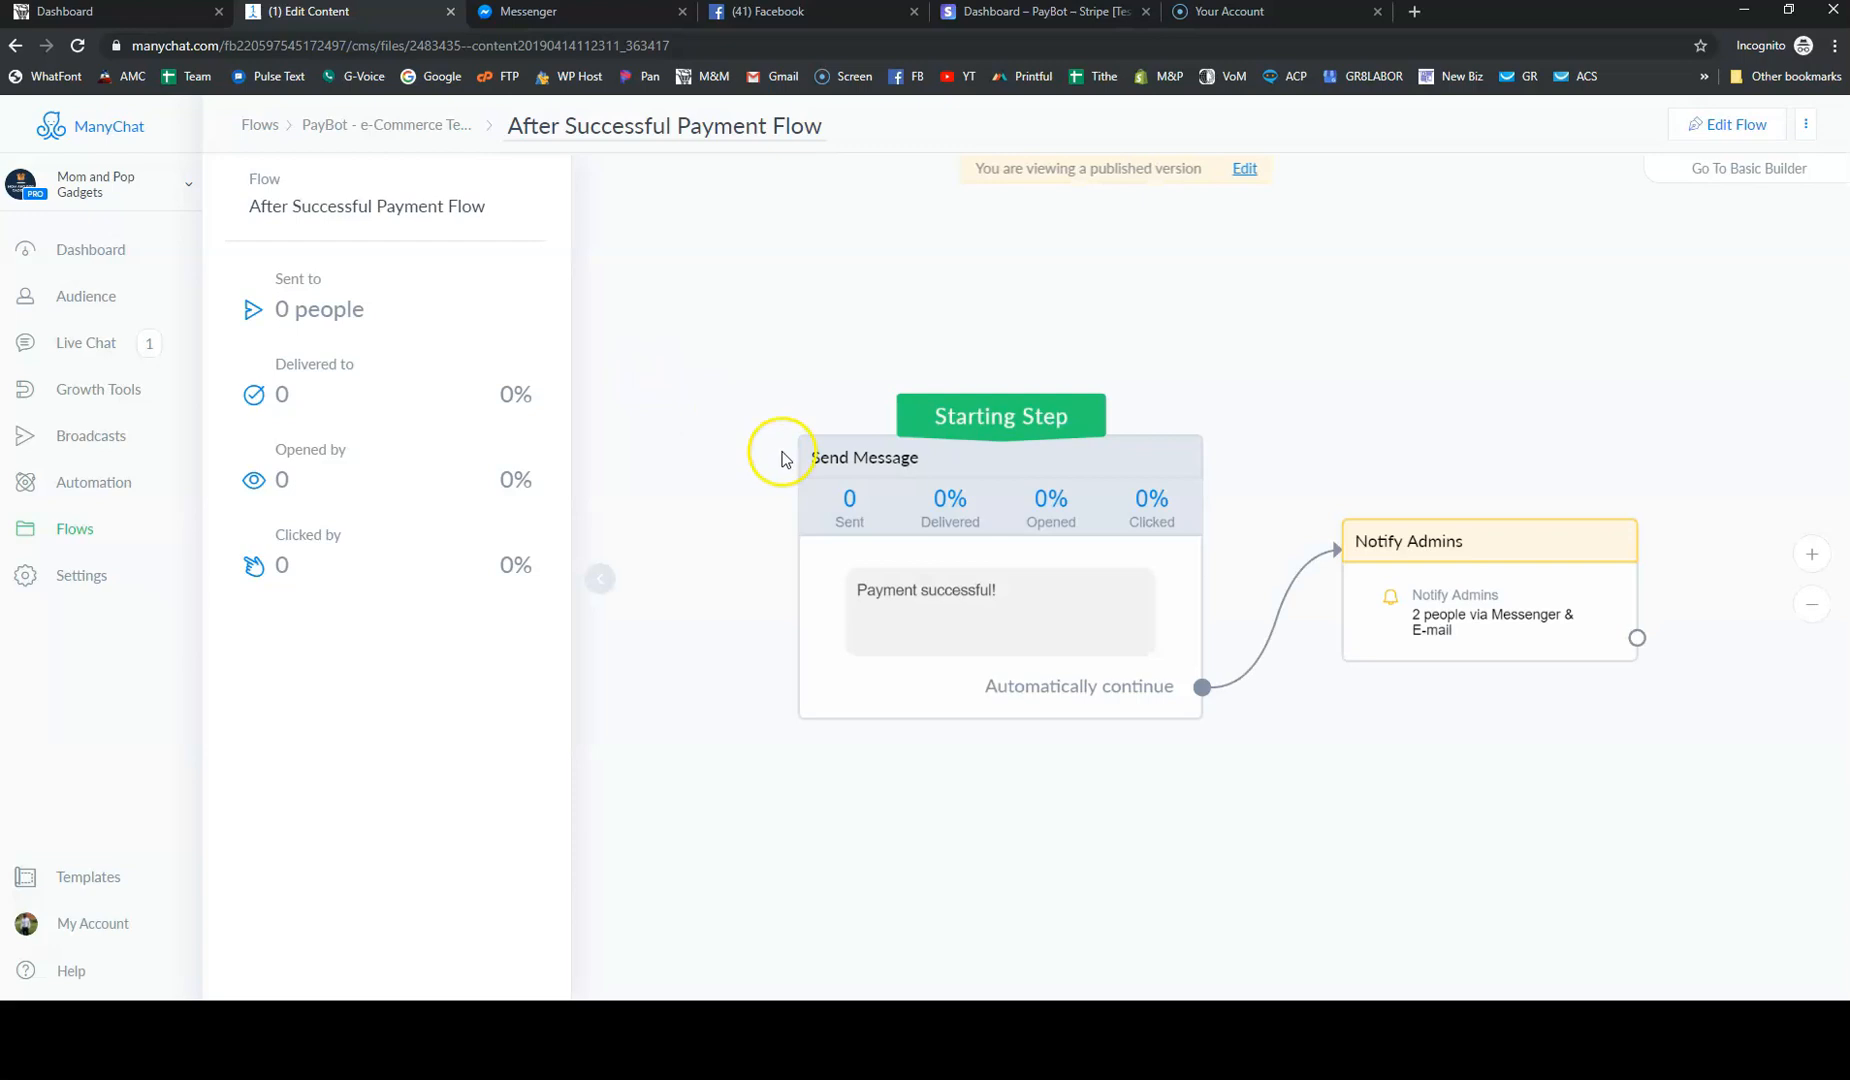
pyautogui.click(1745, 127)
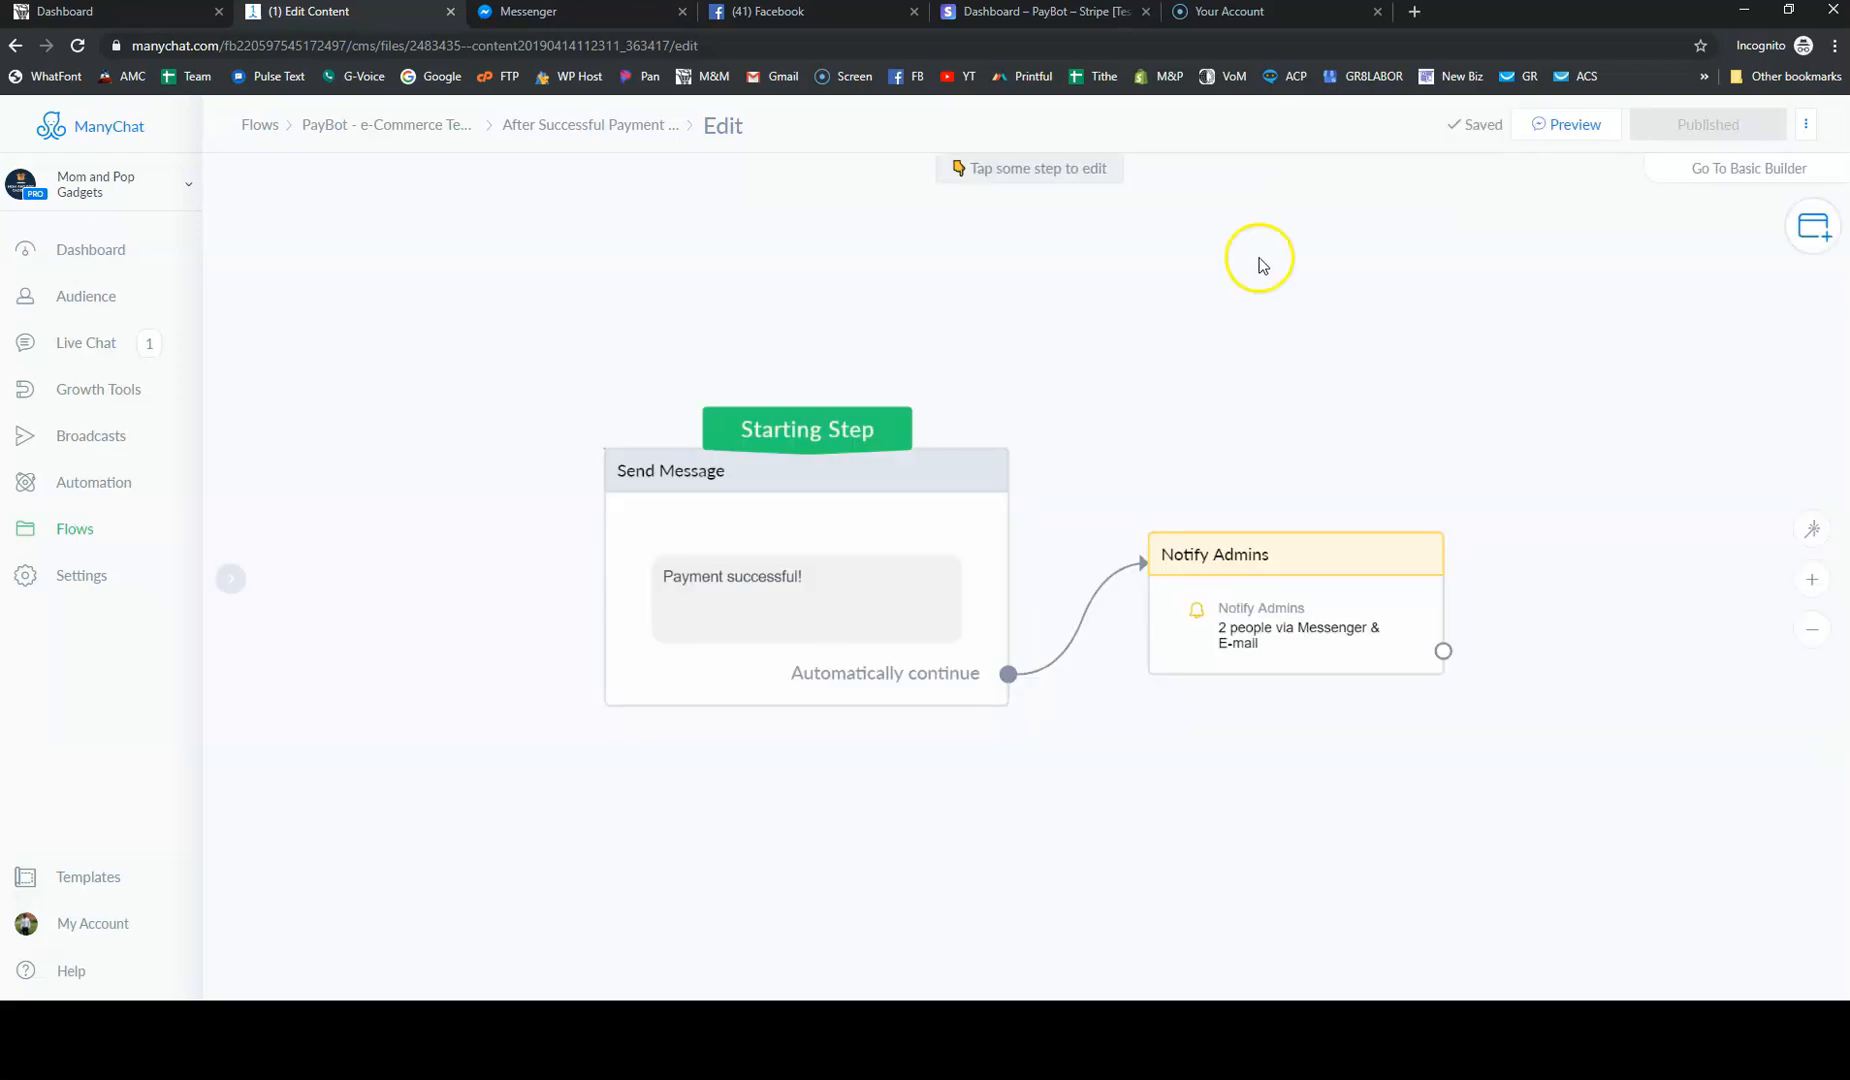
# Examine the layout of the payment flow, from the starting Send Message step to the connected Notify Admins action
pyautogui.scroll(-3, 1250, 262)
pyautogui.moveTo(1201, 287); pyautogui.dragTo(971, 330)
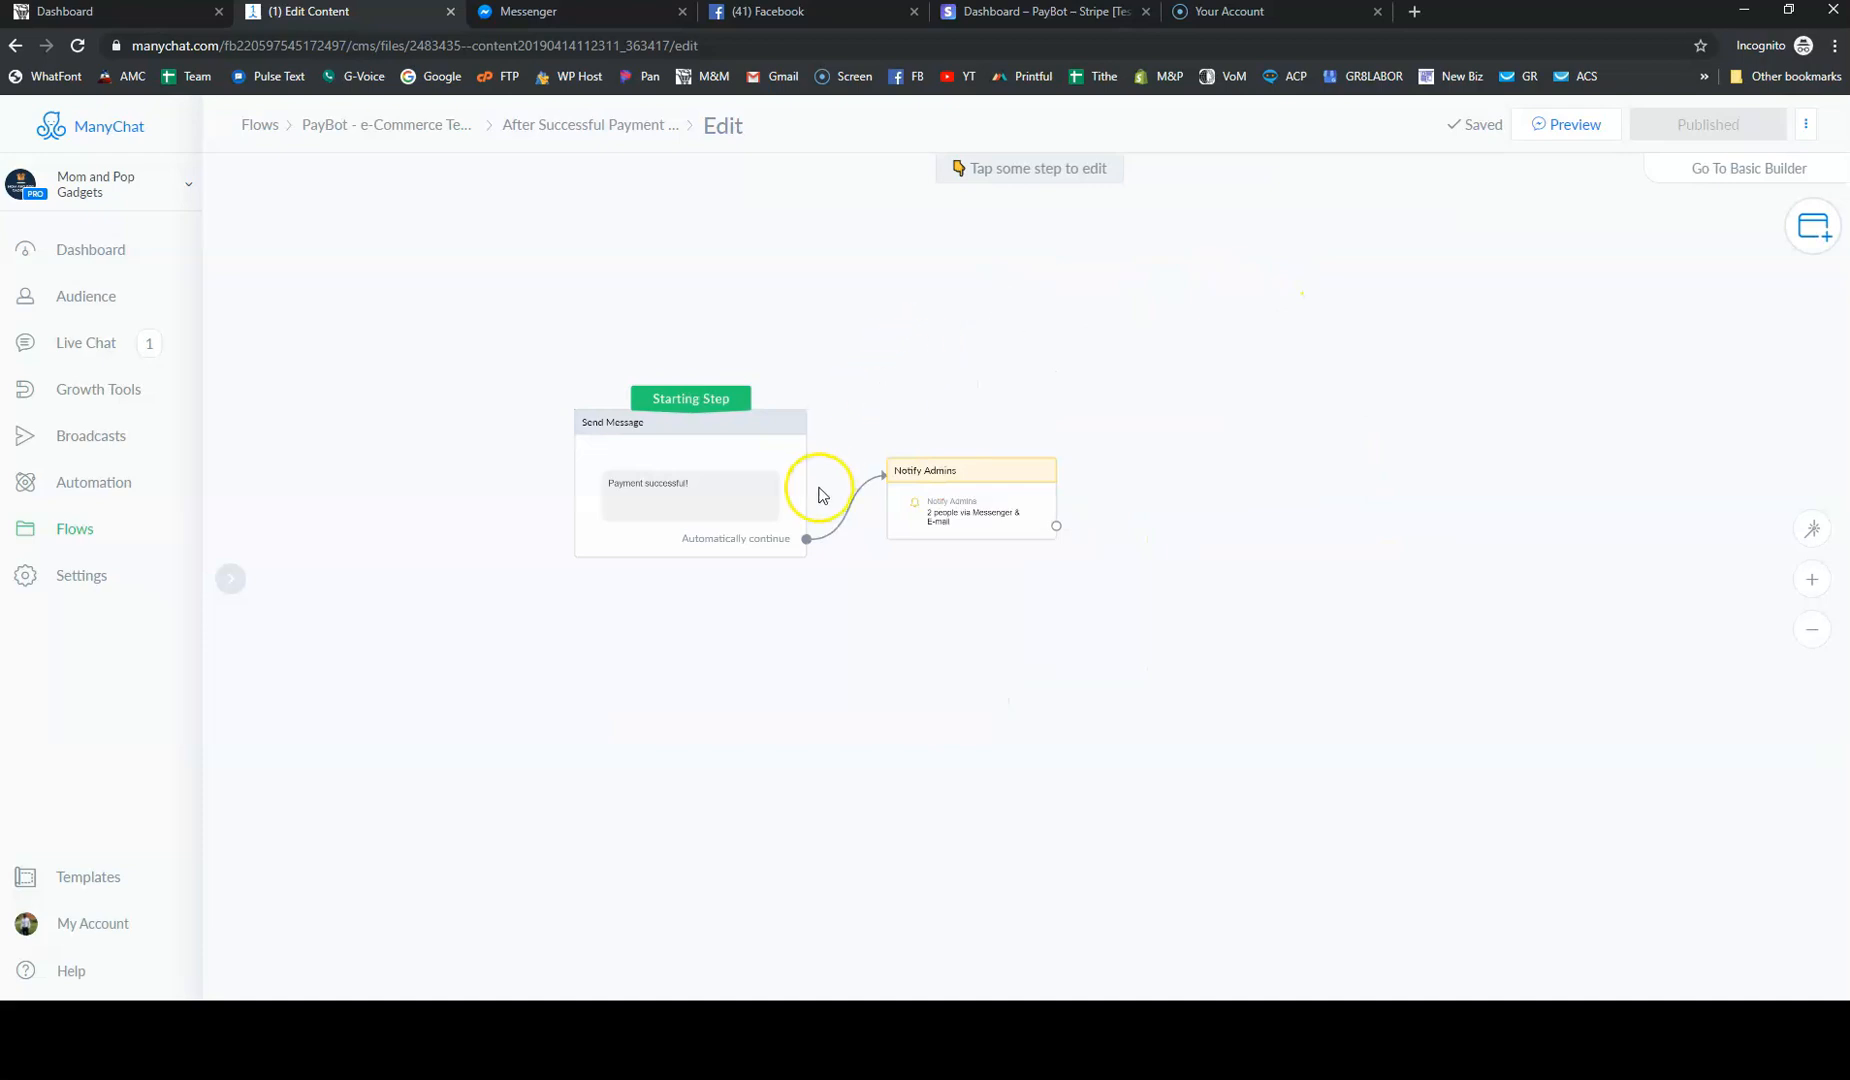
pyautogui.moveTo(776, 505)
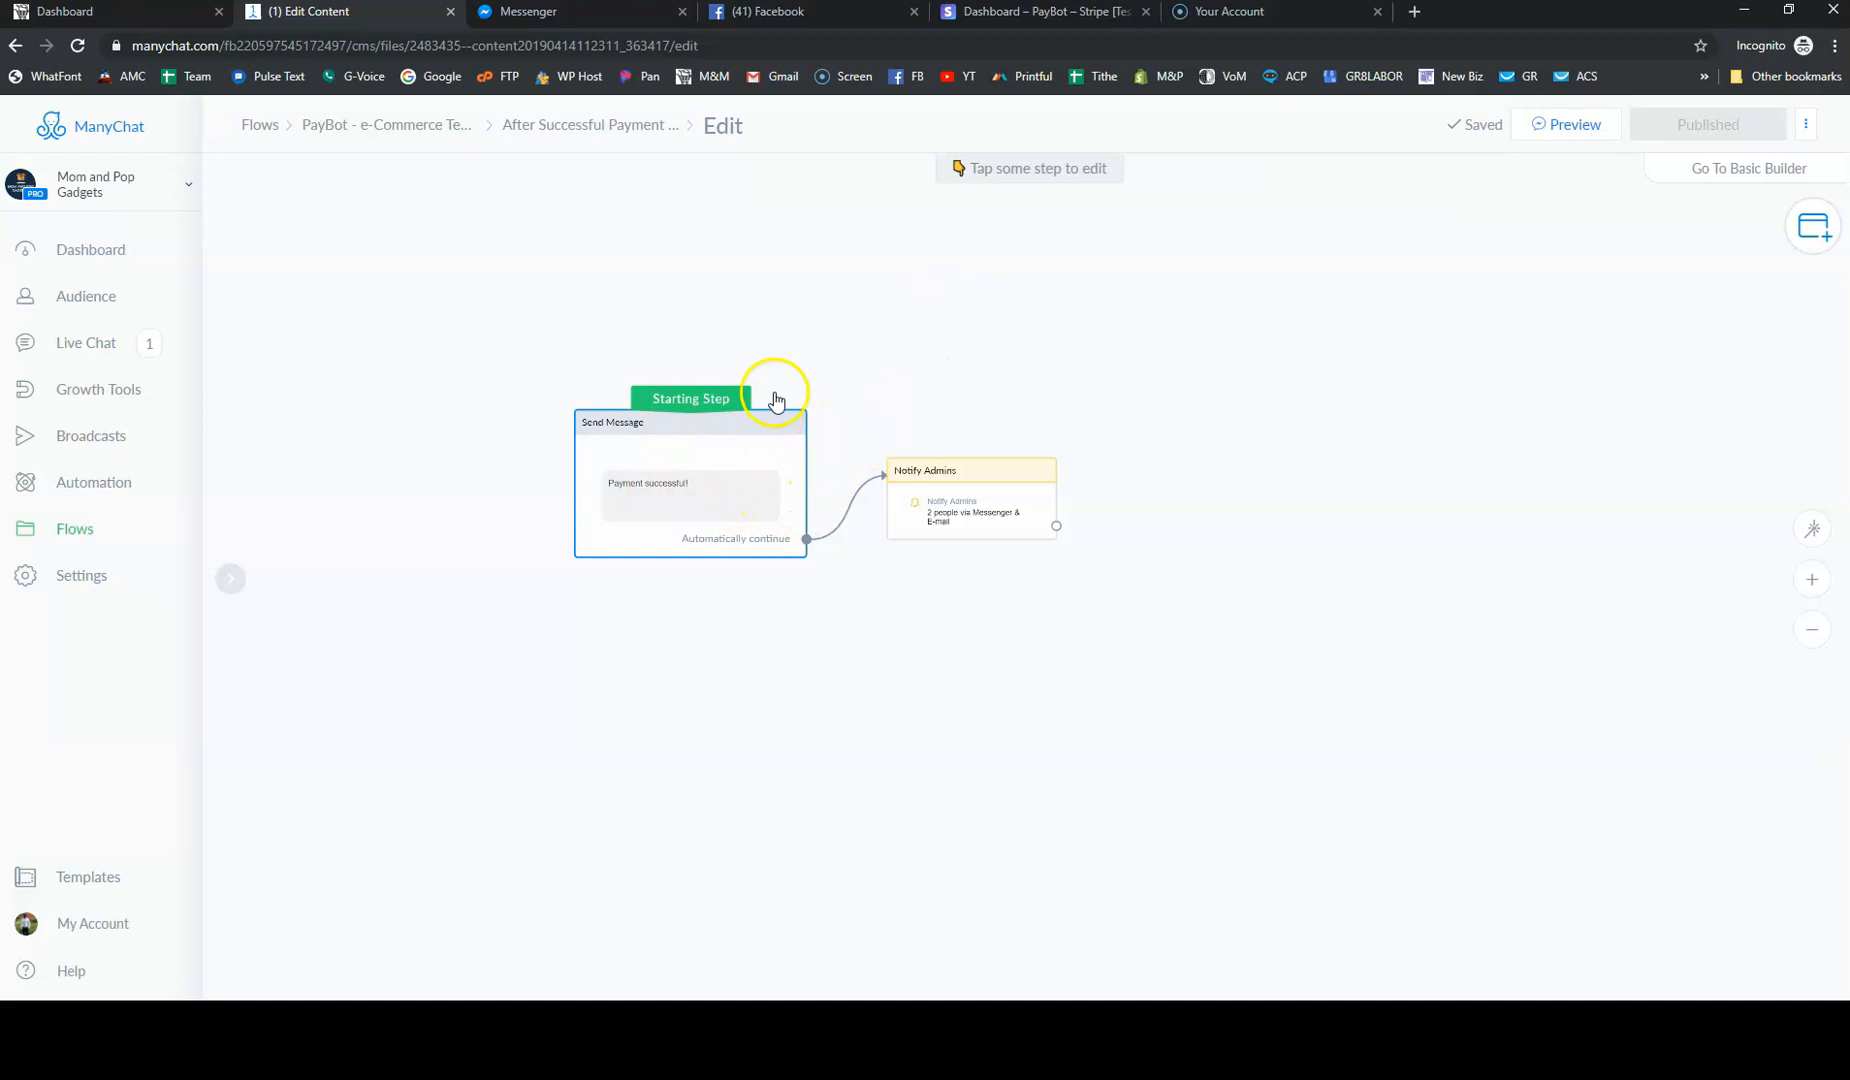
pyautogui.click(846, 338)
pyautogui.scroll(-3, 766, 293)
pyautogui.scroll(3, 766, 293)
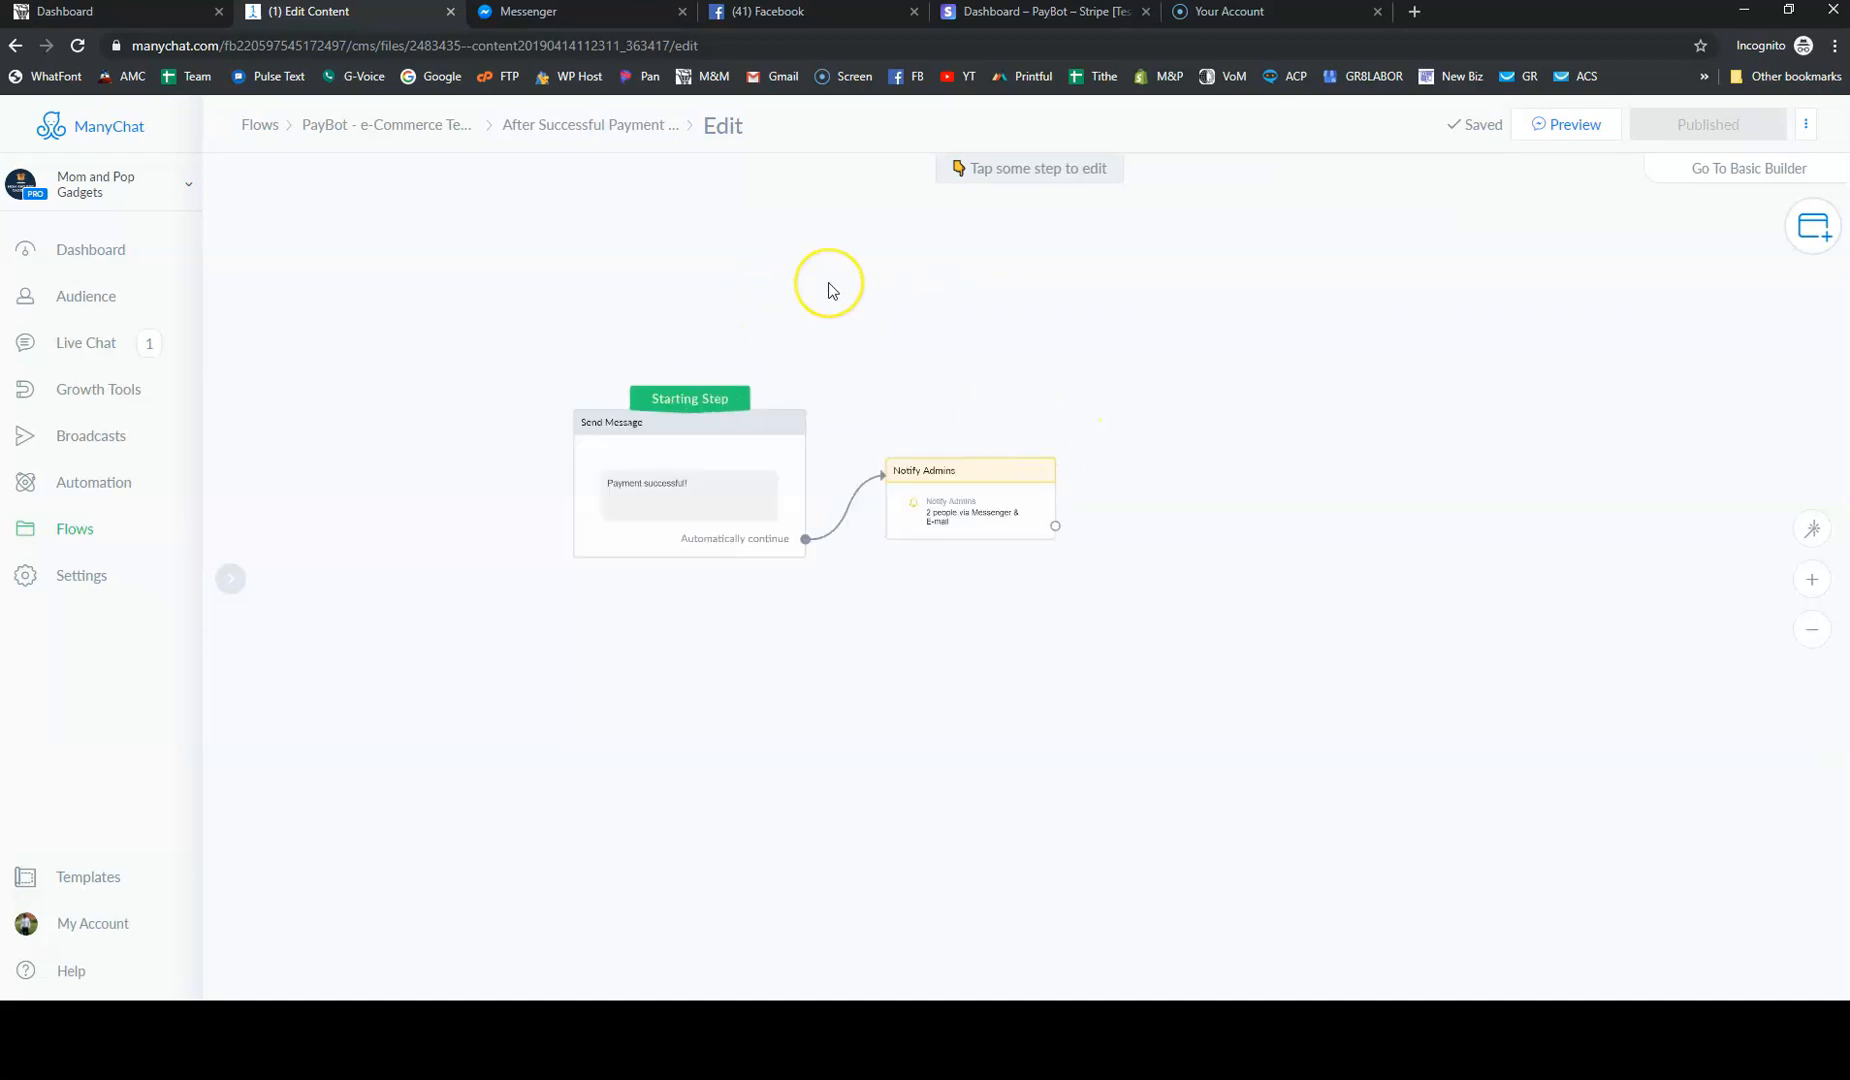
pyautogui.scroll(-2, 828, 290)
pyautogui.scroll(2, 826, 289)
pyautogui.click(628, 547)
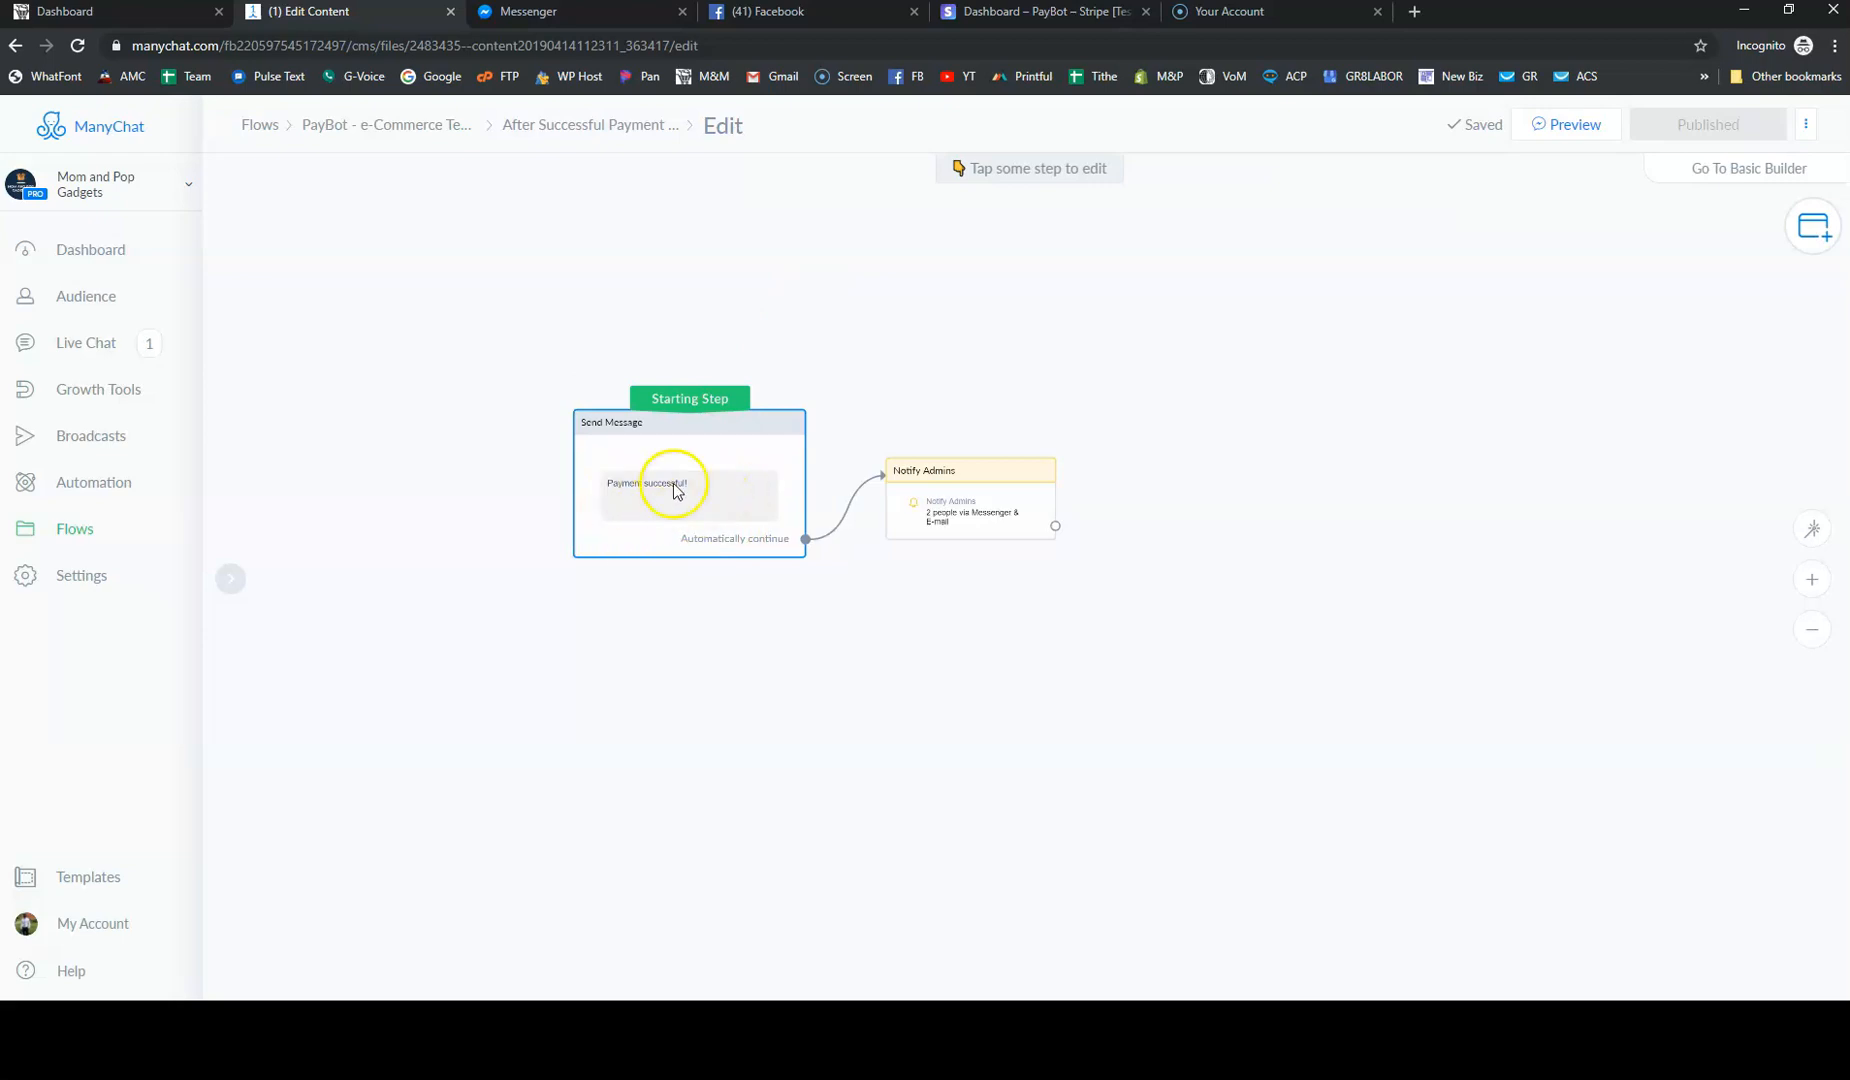
# Add the text "Your order is on the way." after a blank line below "Payment successful!" in the starting Send Message step
pyautogui.click(677, 515)
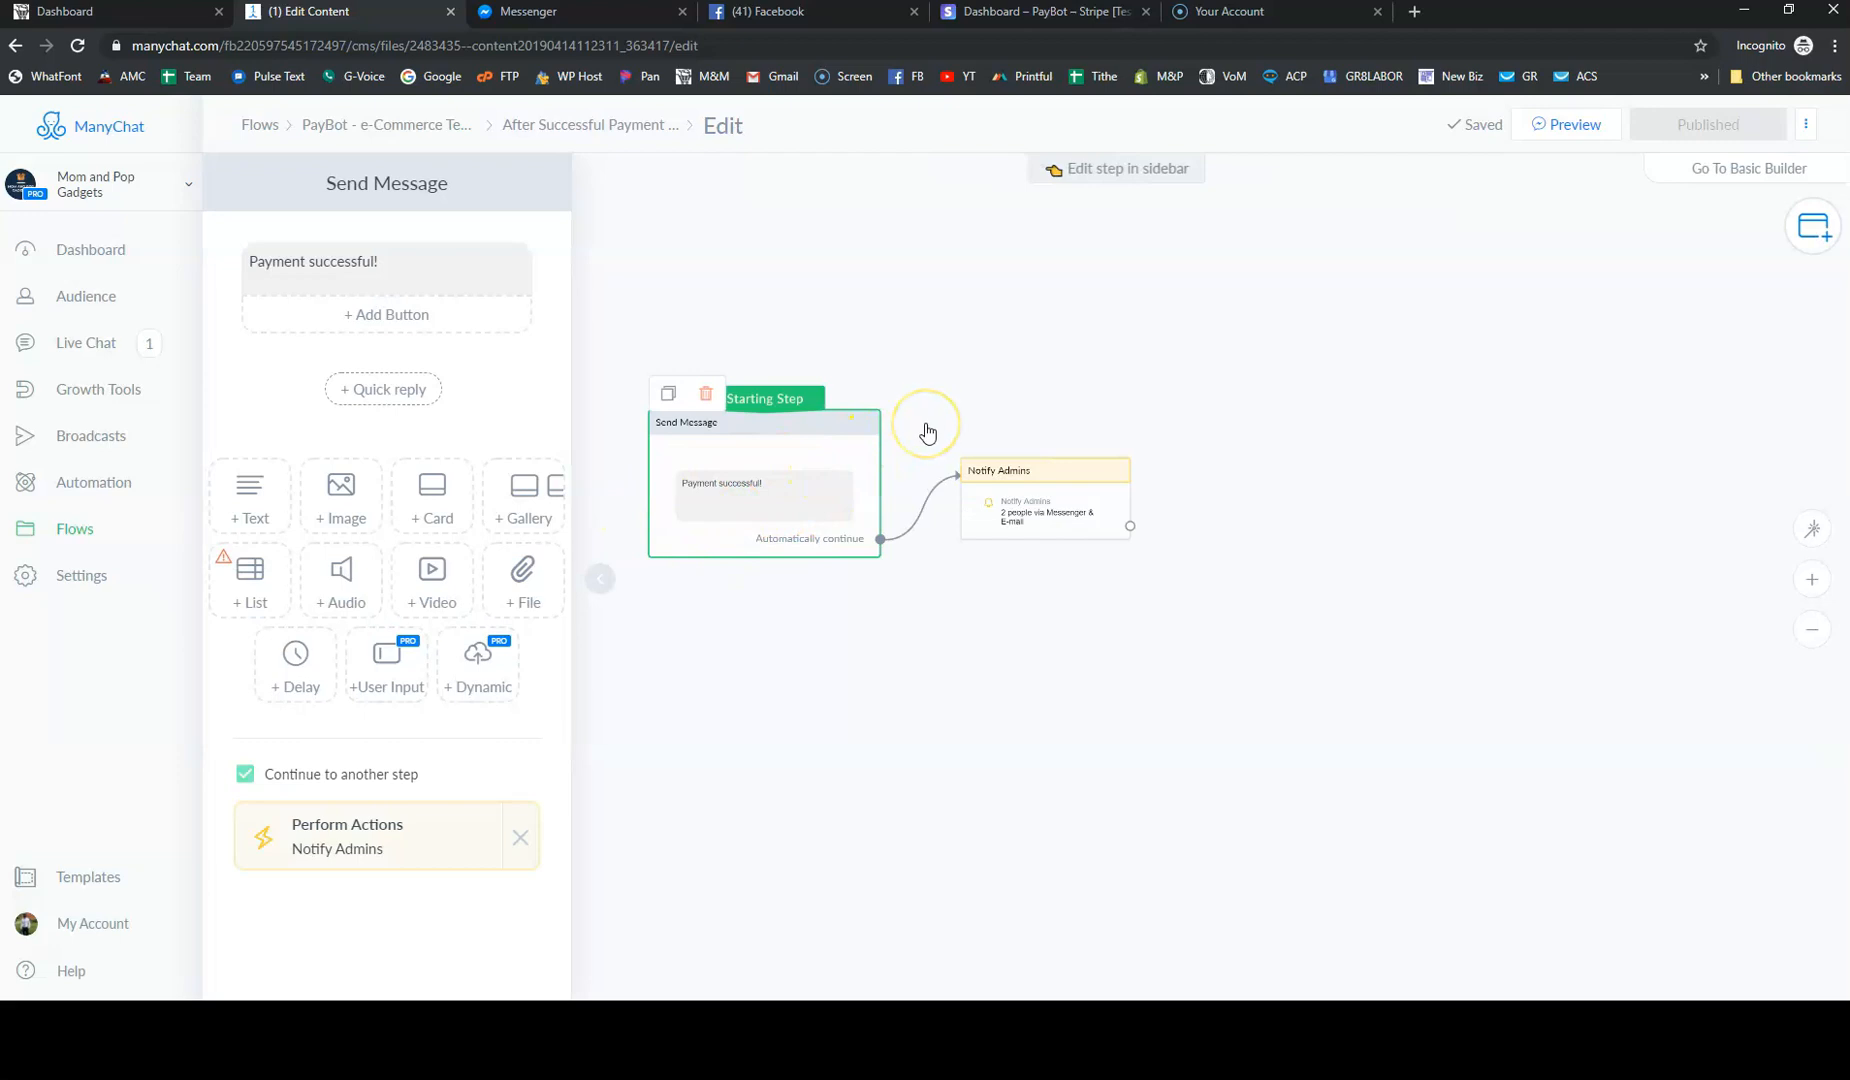
pyautogui.scroll(-2, 927, 432)
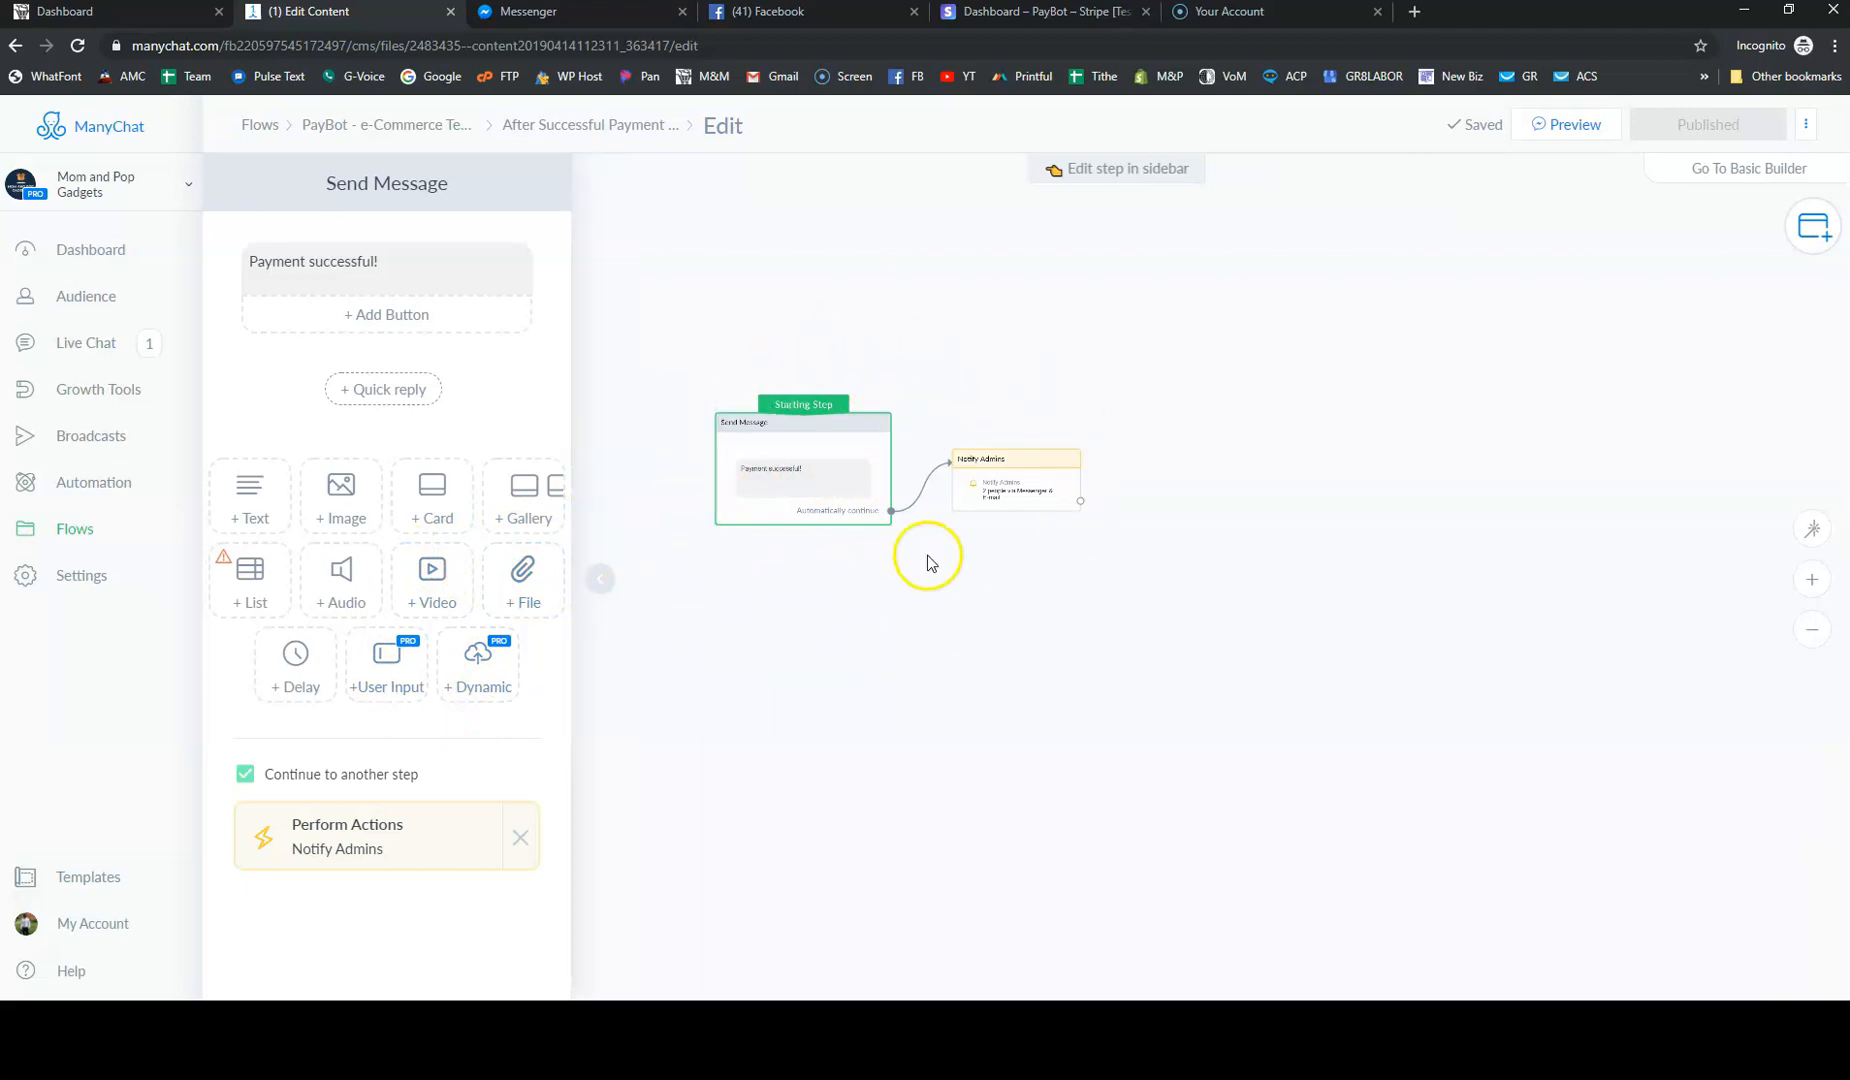
pyautogui.click(393, 264)
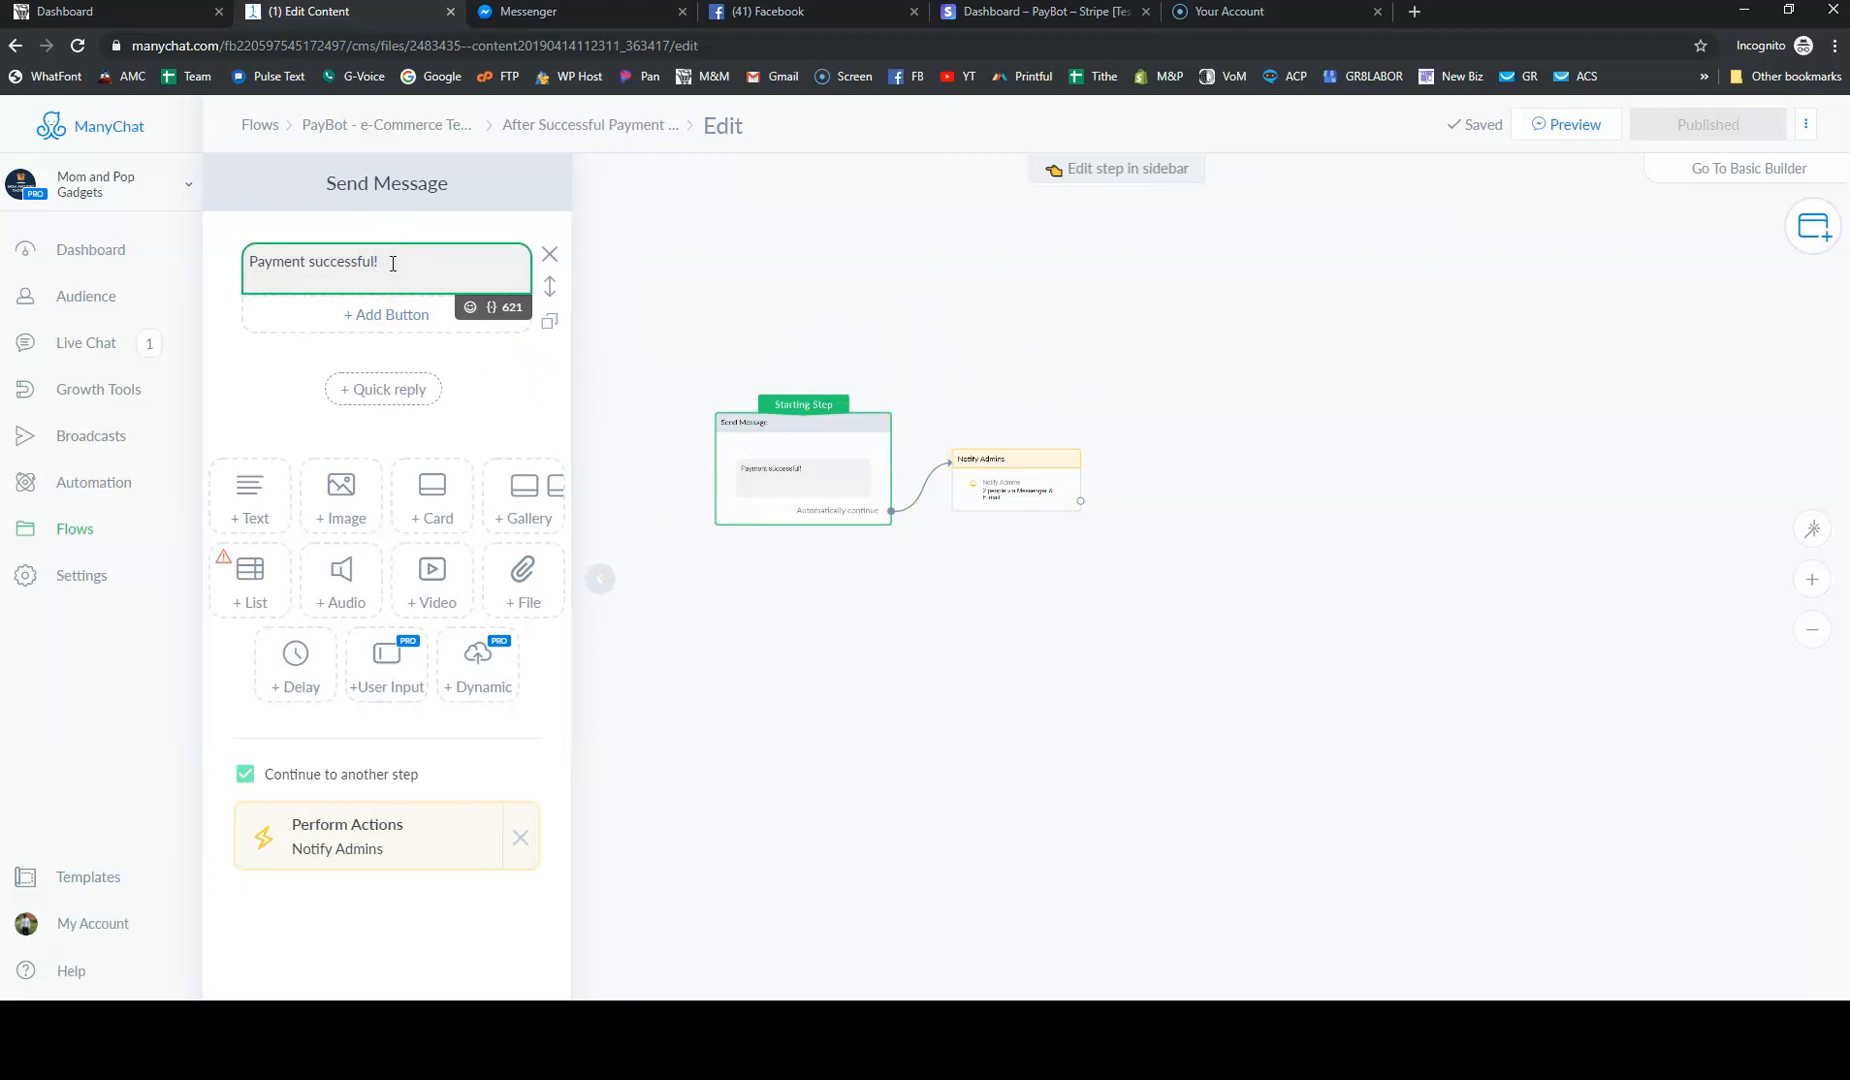
pyautogui.press('Return')
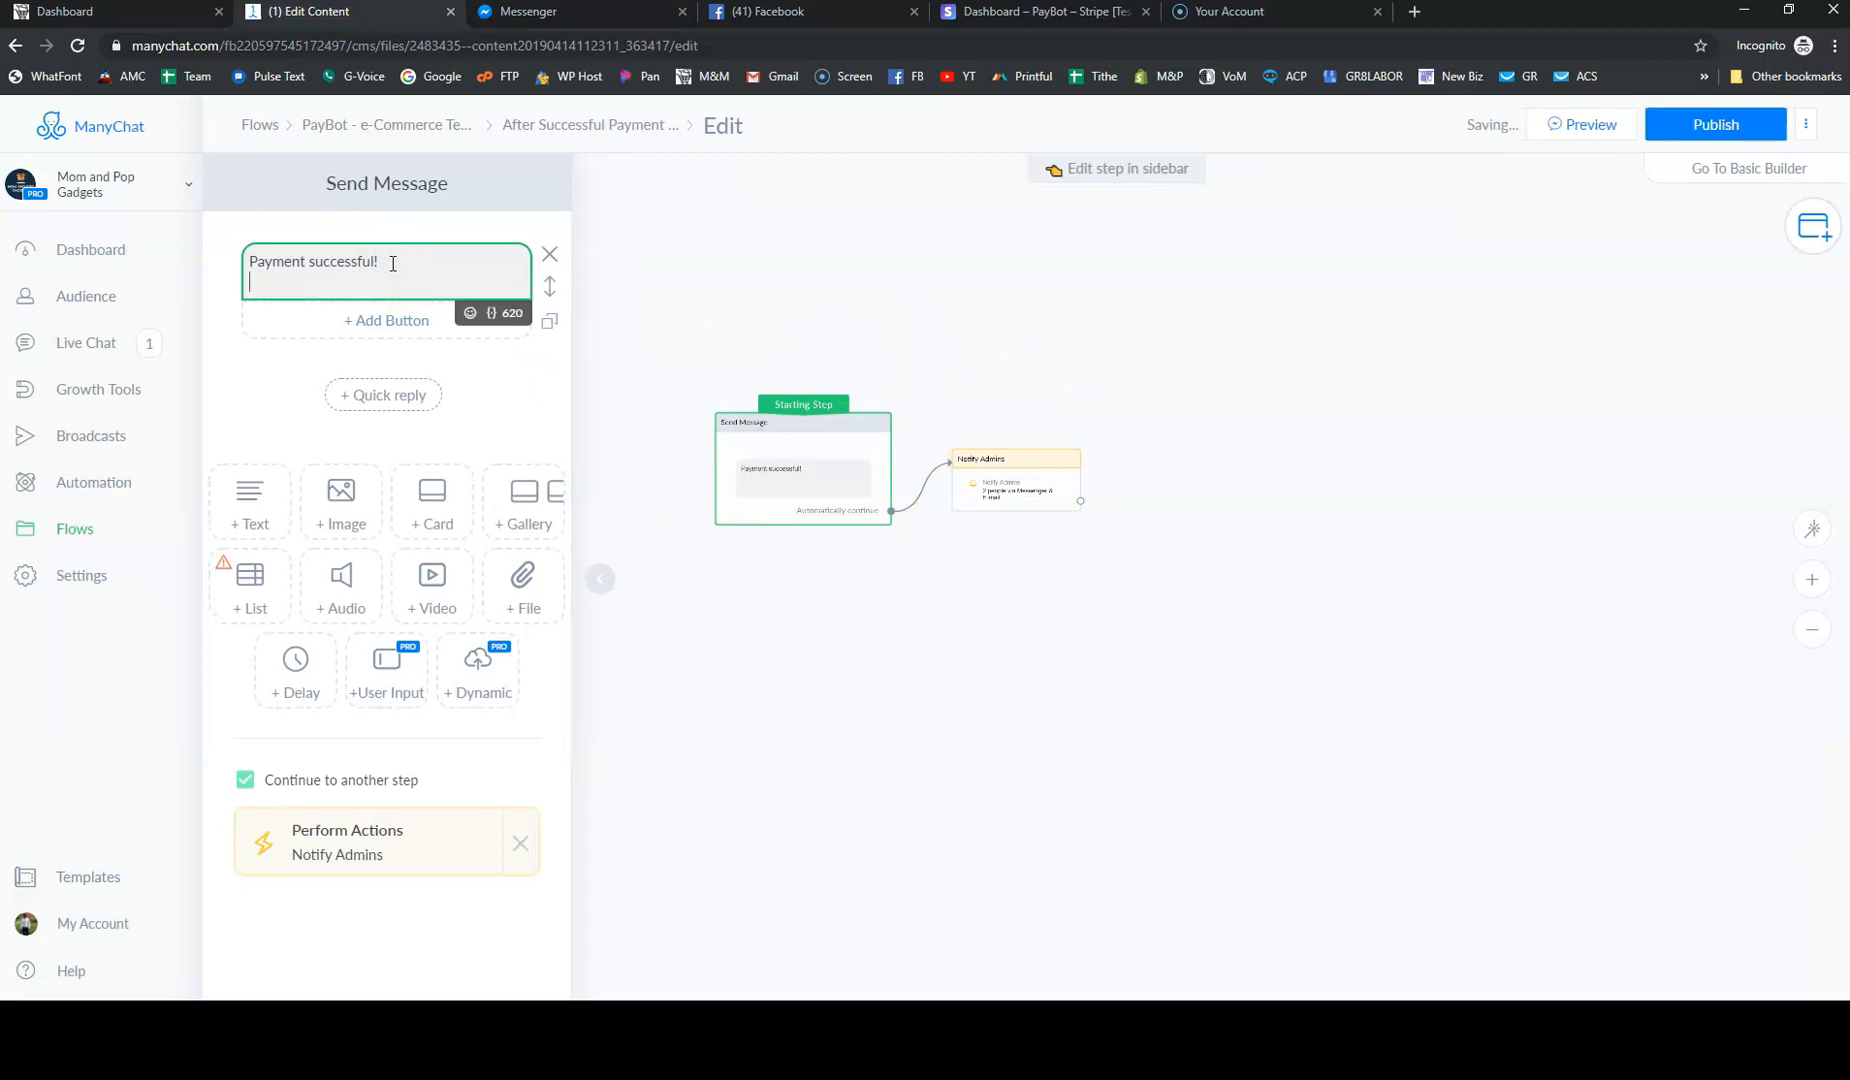
pyautogui.press('Return')
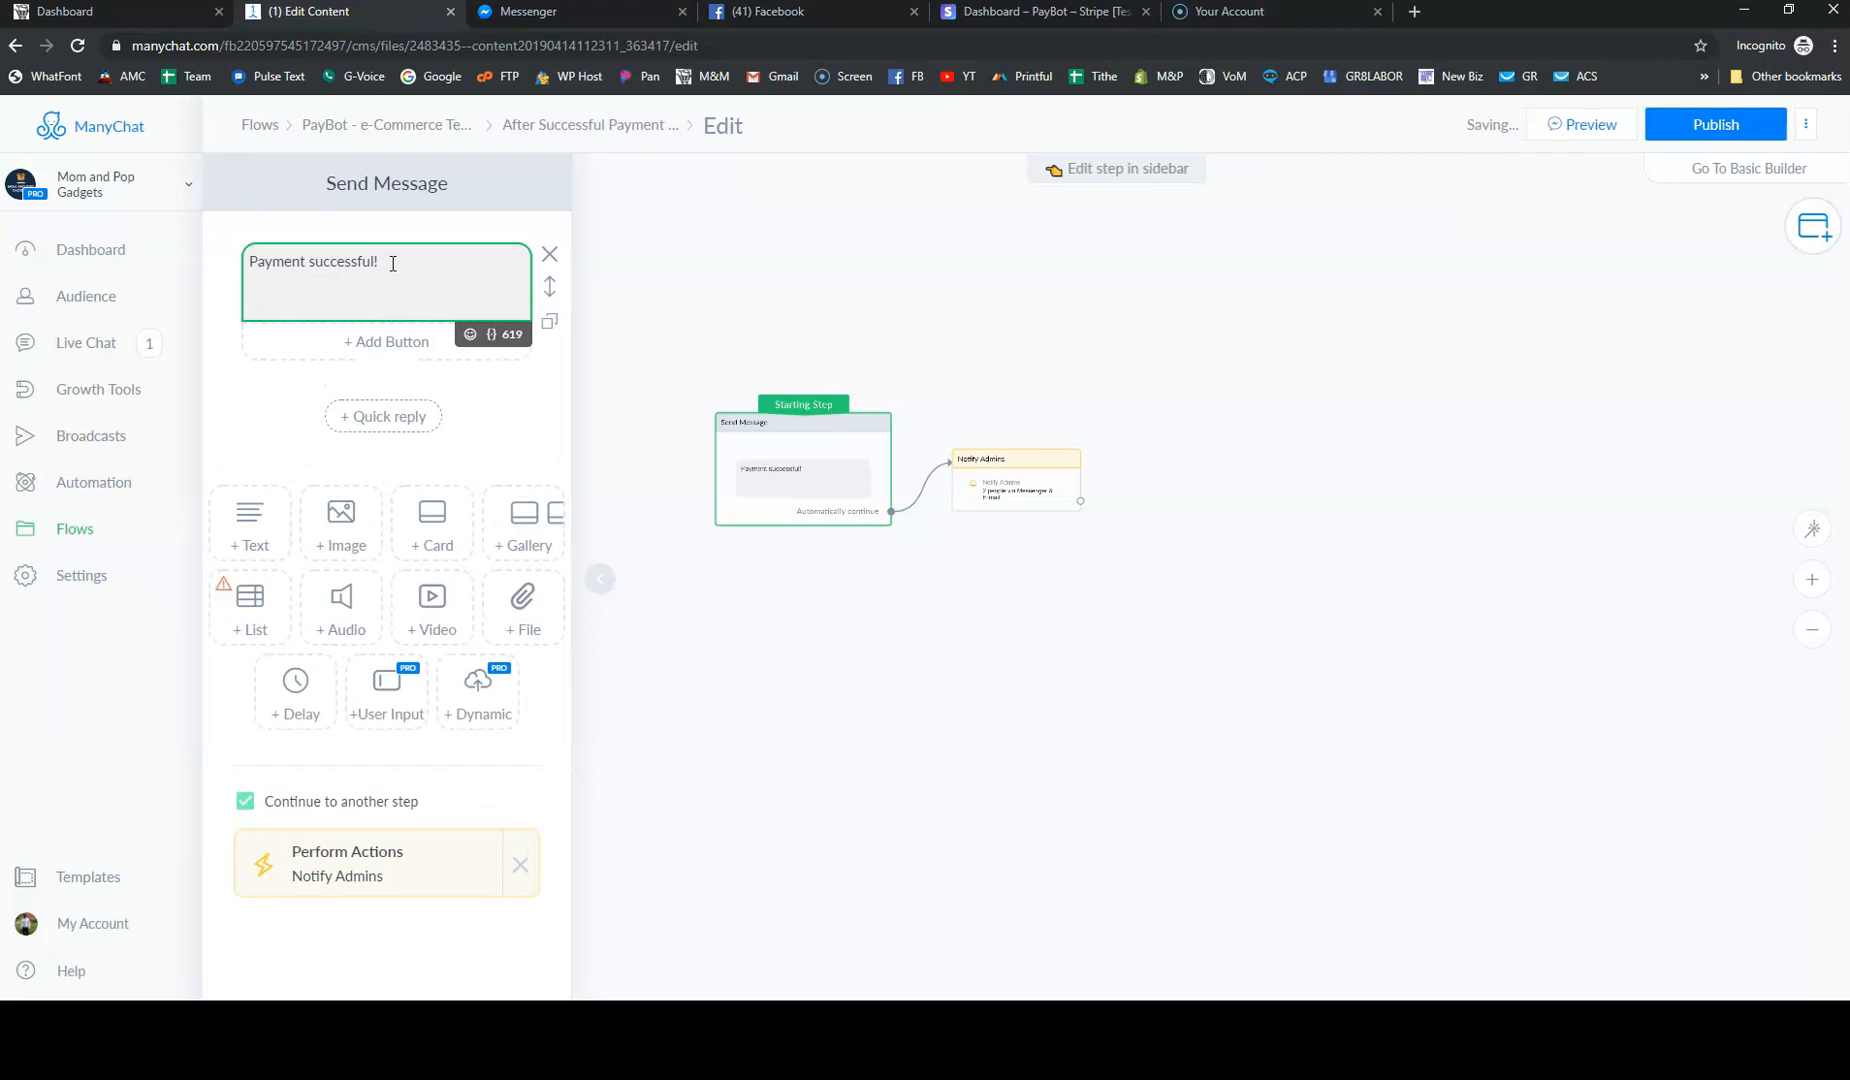
pyautogui.write('Your order is on the way.')
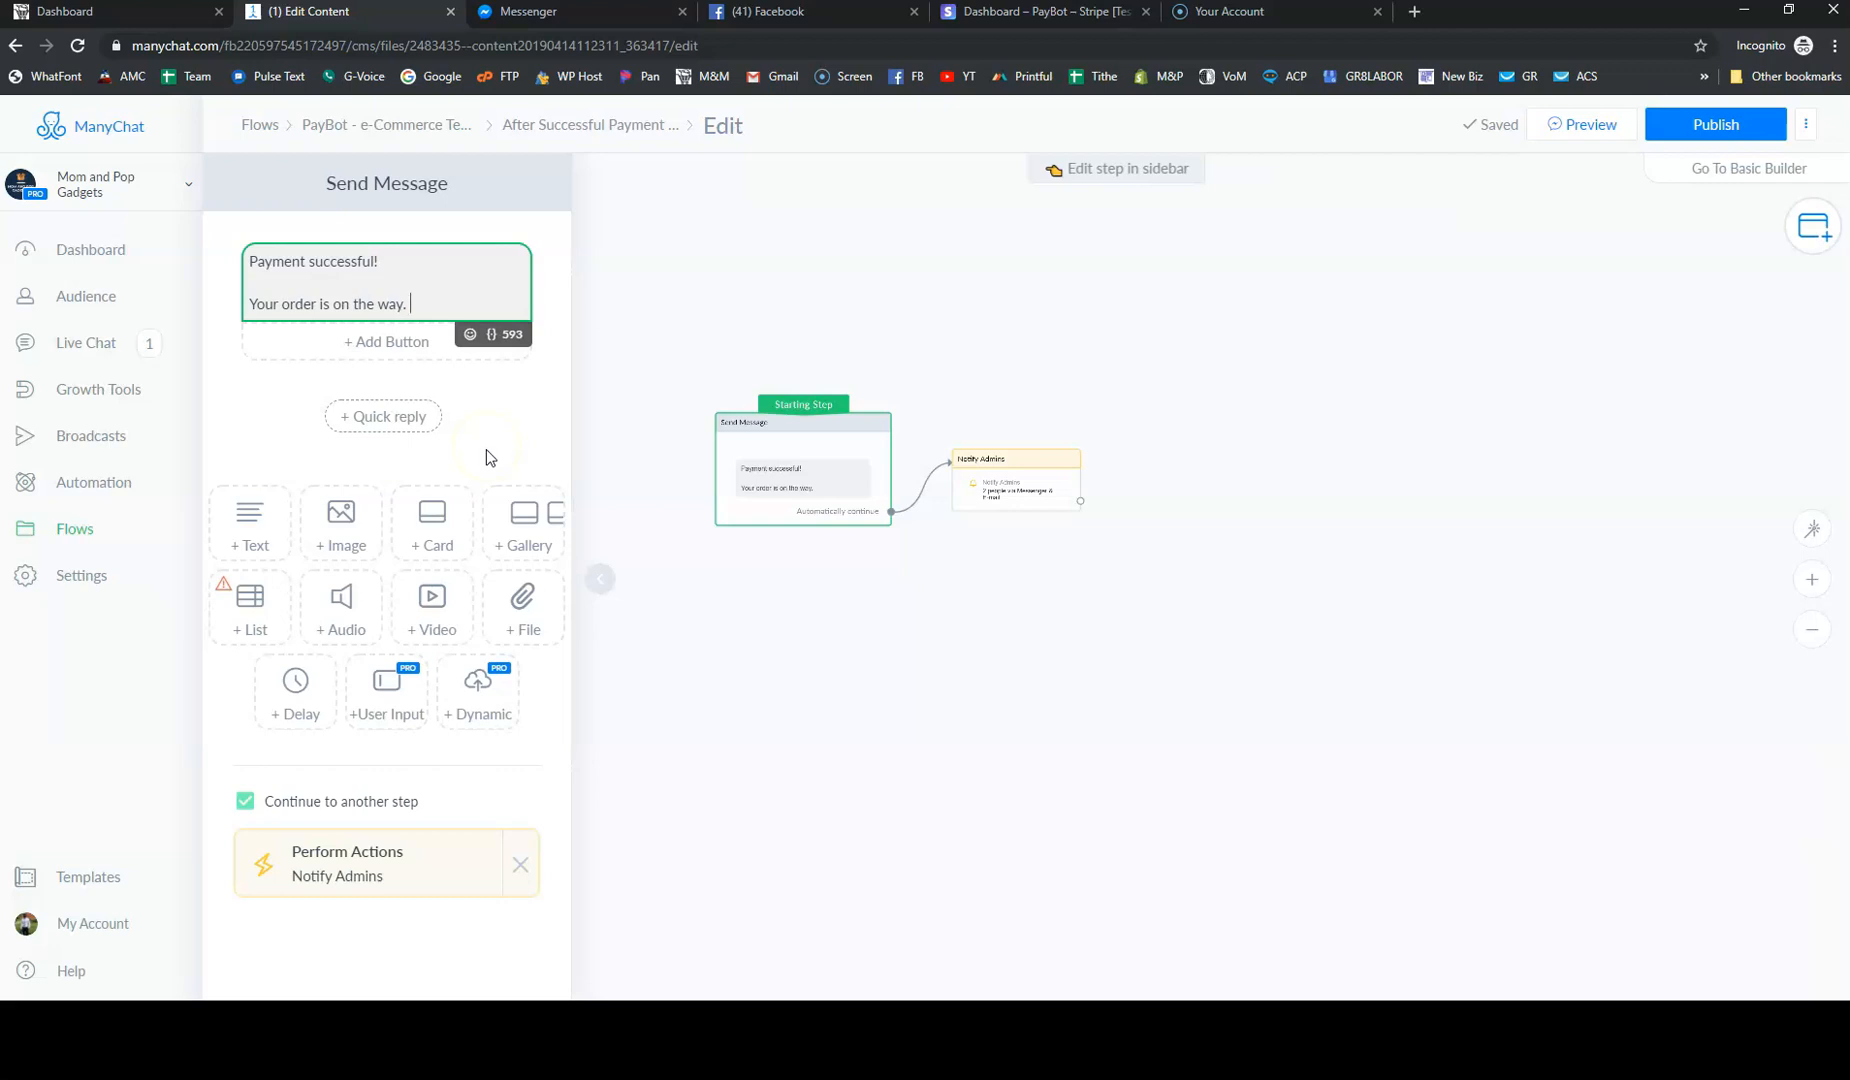
pyautogui.click(428, 310)
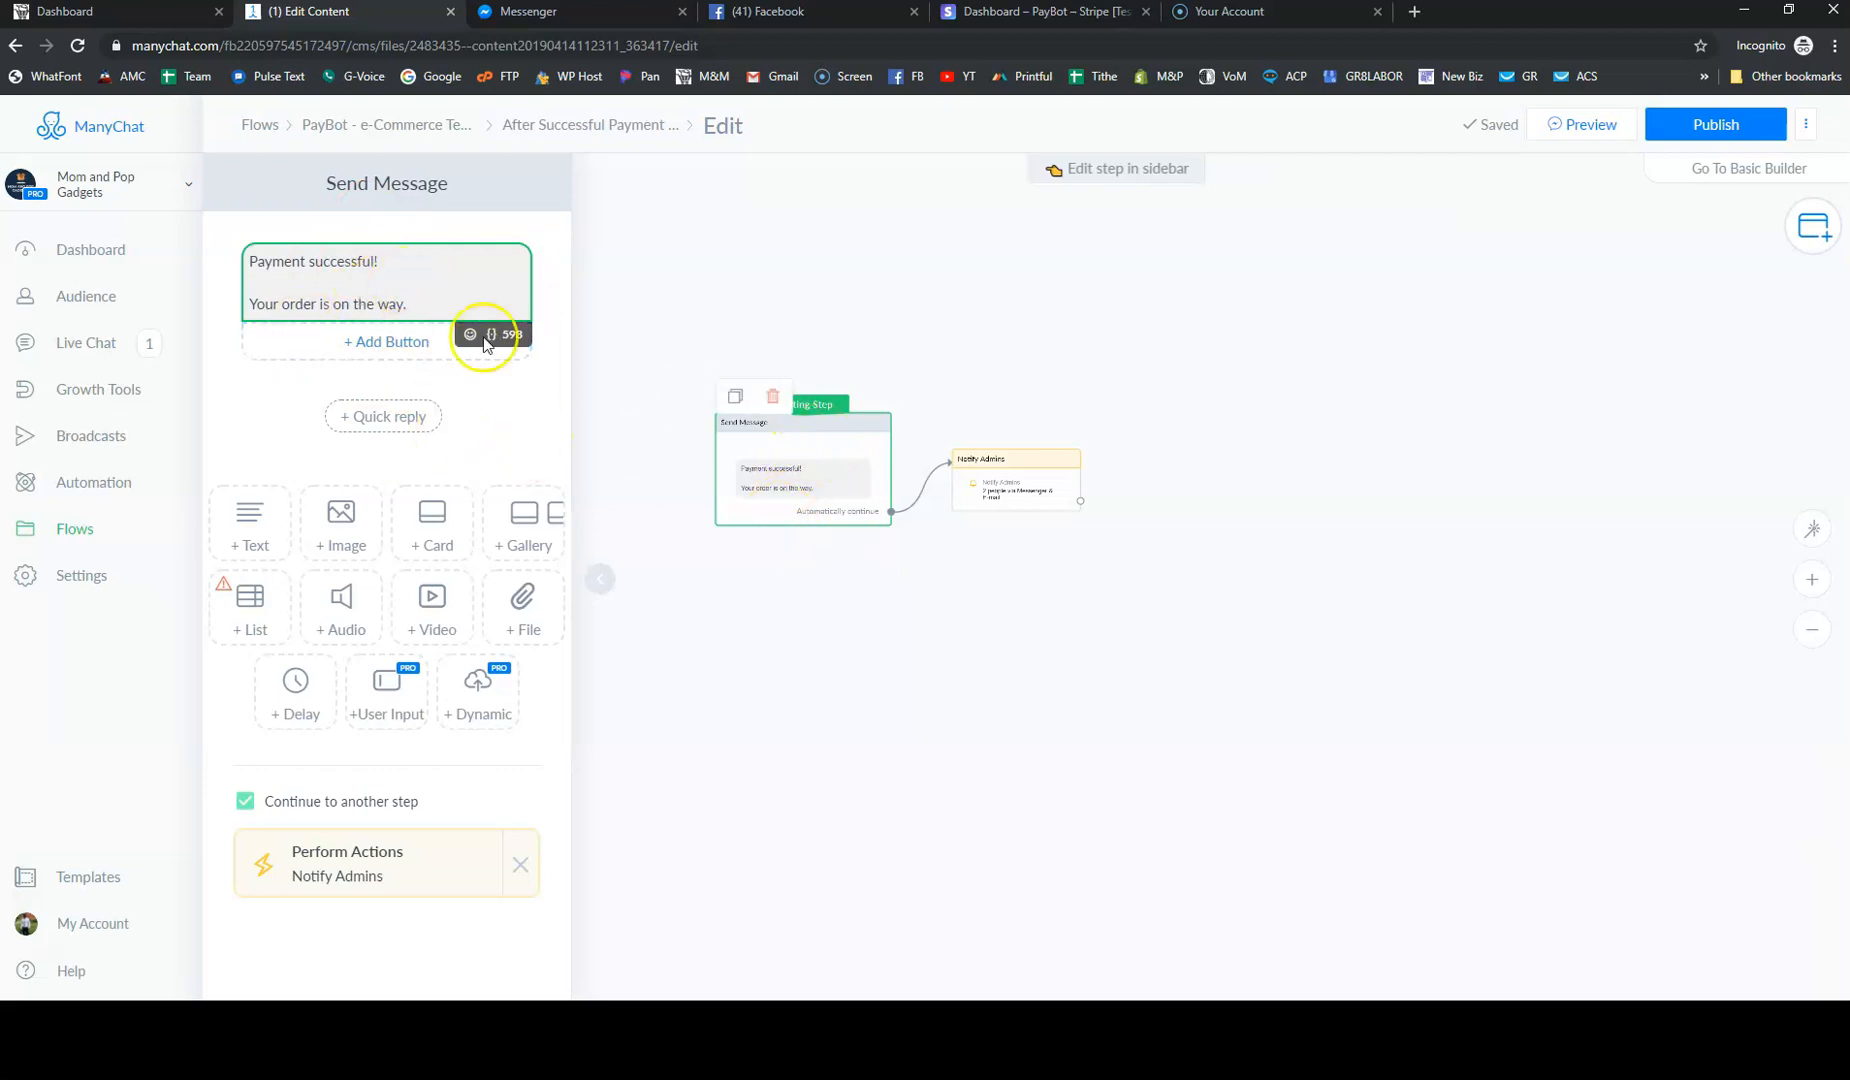
pyautogui.click(870, 590)
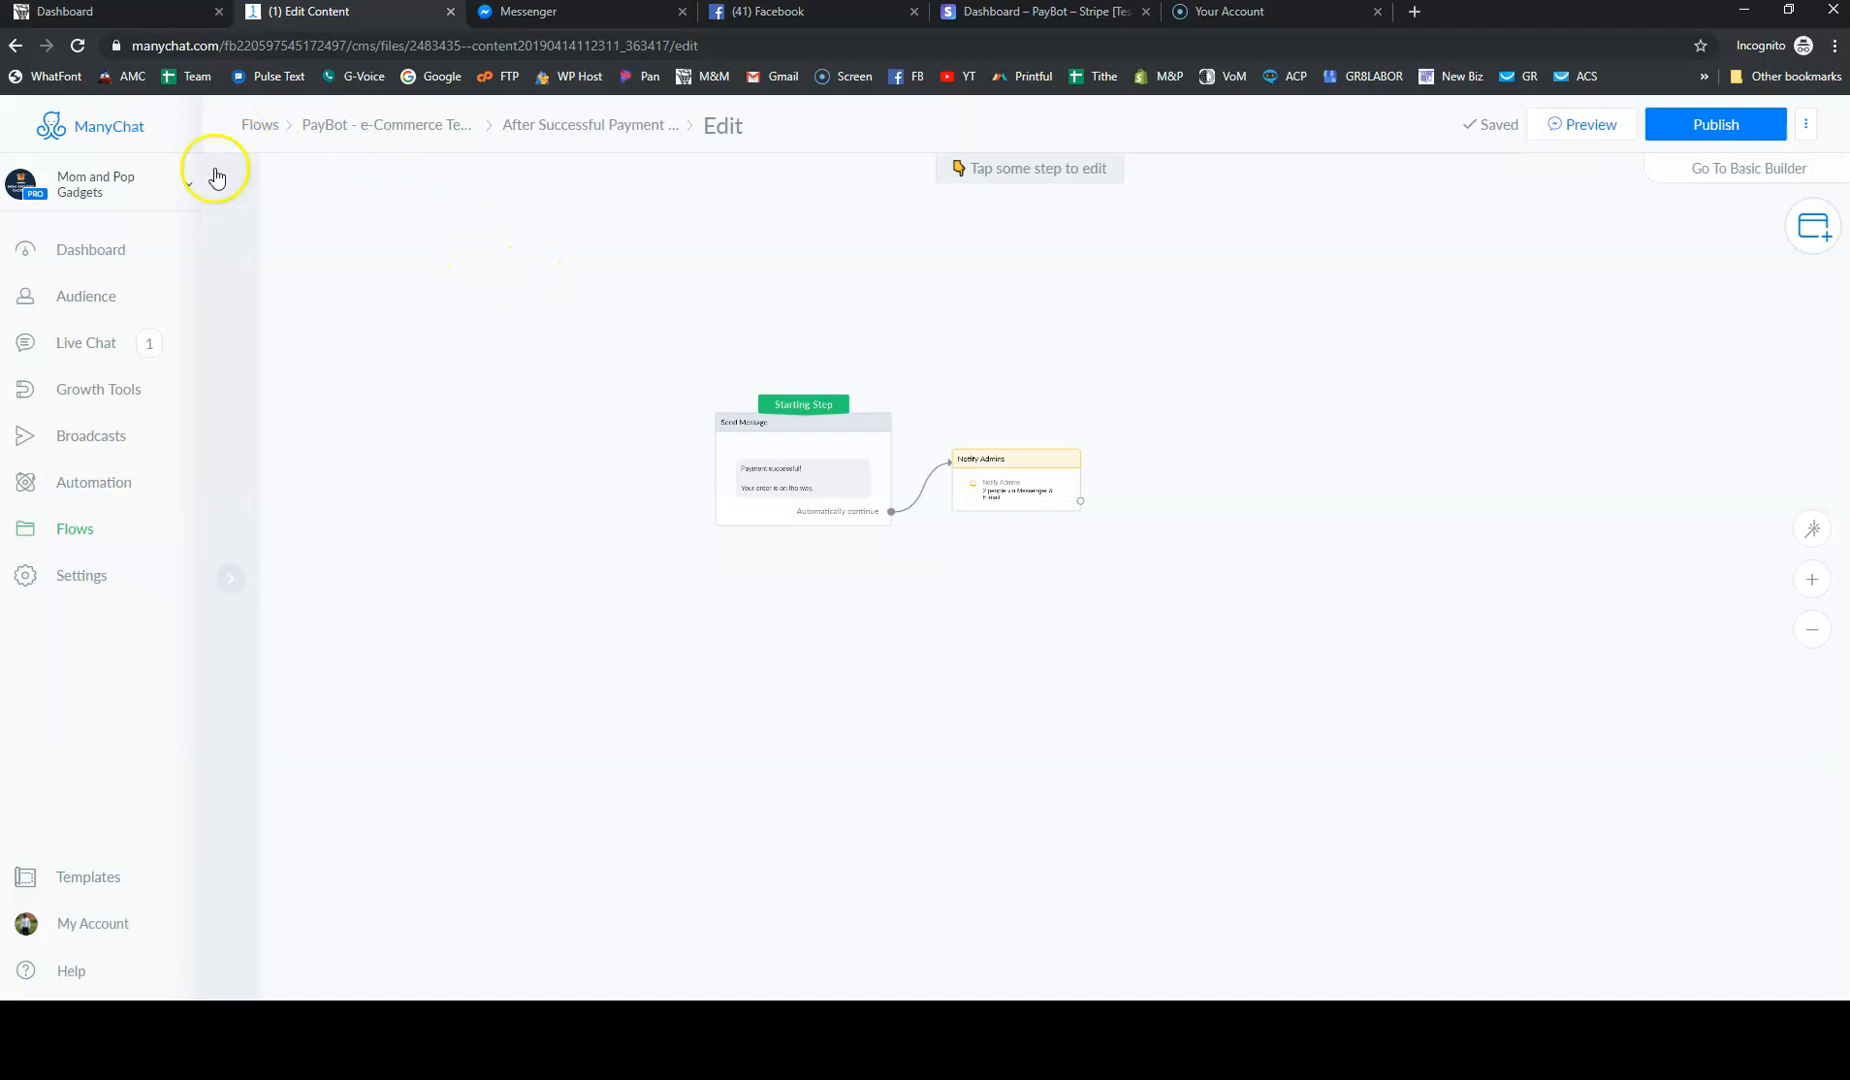
# Open the Welcome Message flow from the PayBot folder and examine its Messenger Ref URL, welcome text and Start Flow connection
pyautogui.moveTo(888, 486)
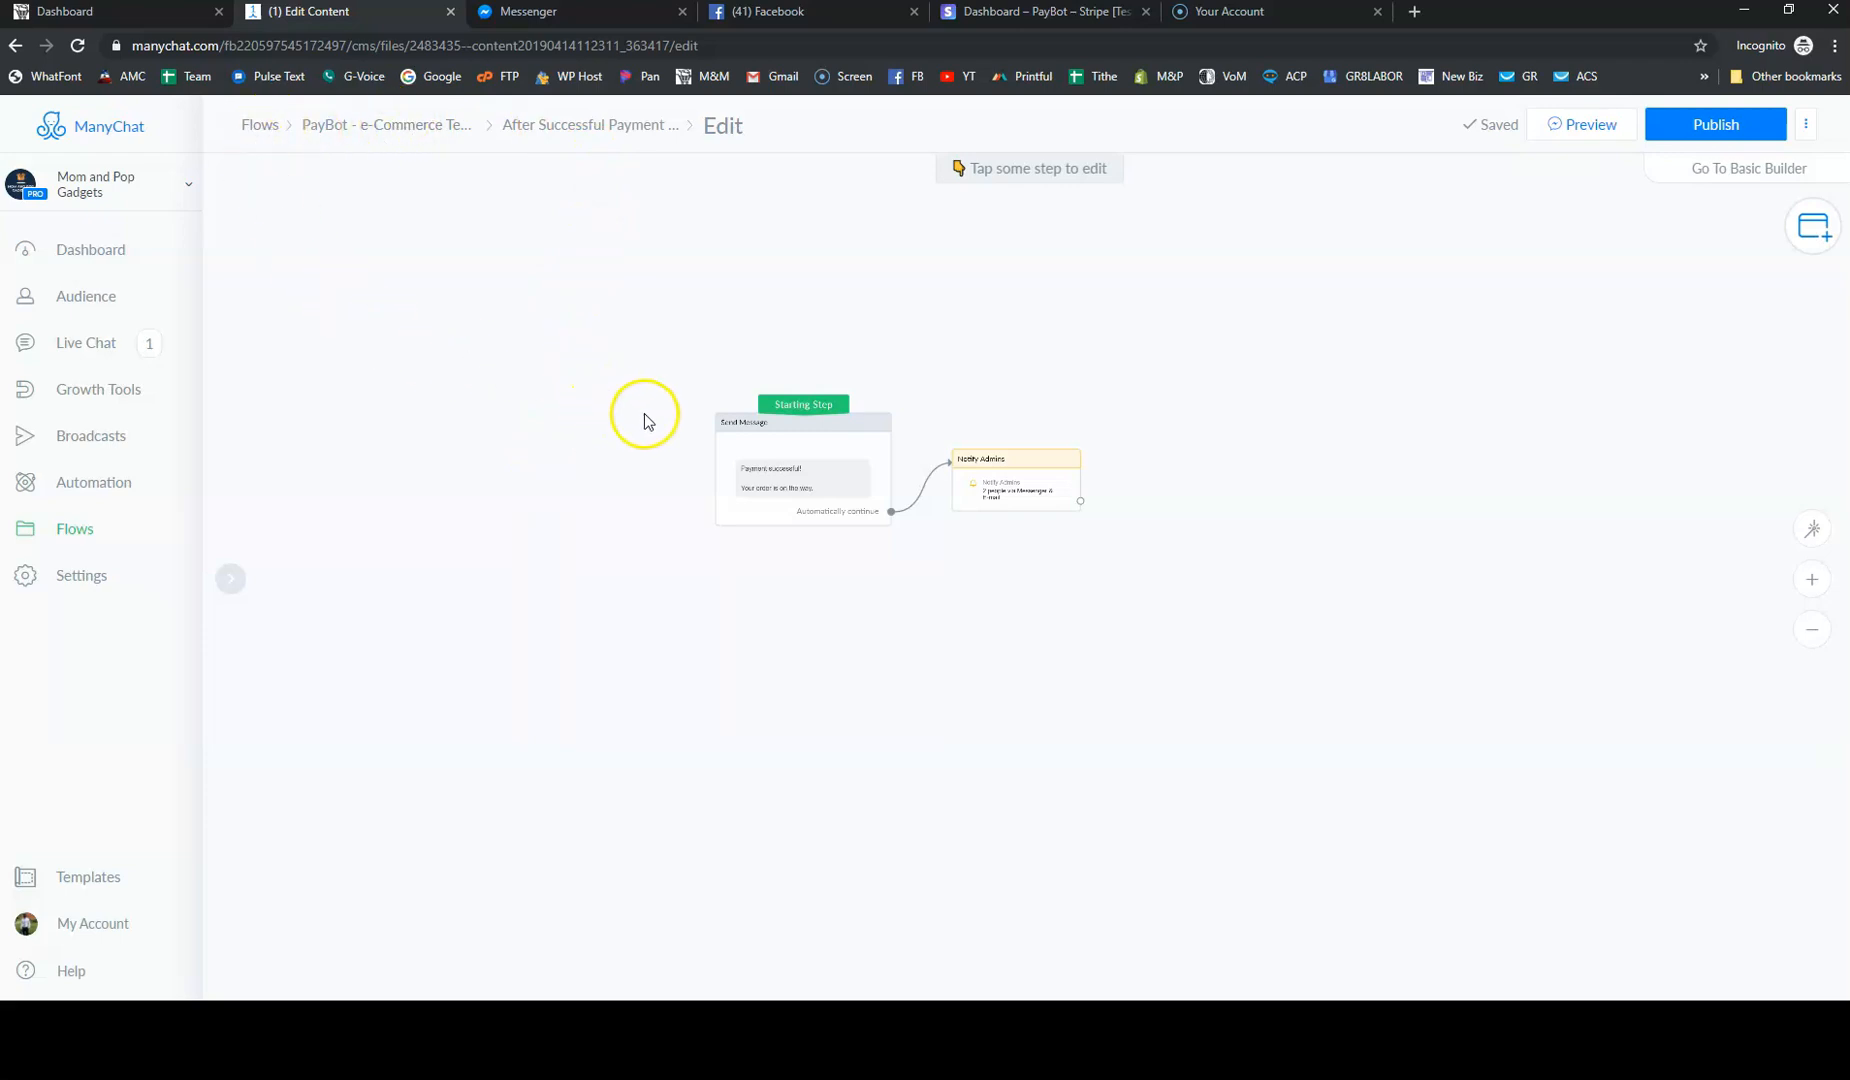
pyautogui.scroll(-1, 582, 490)
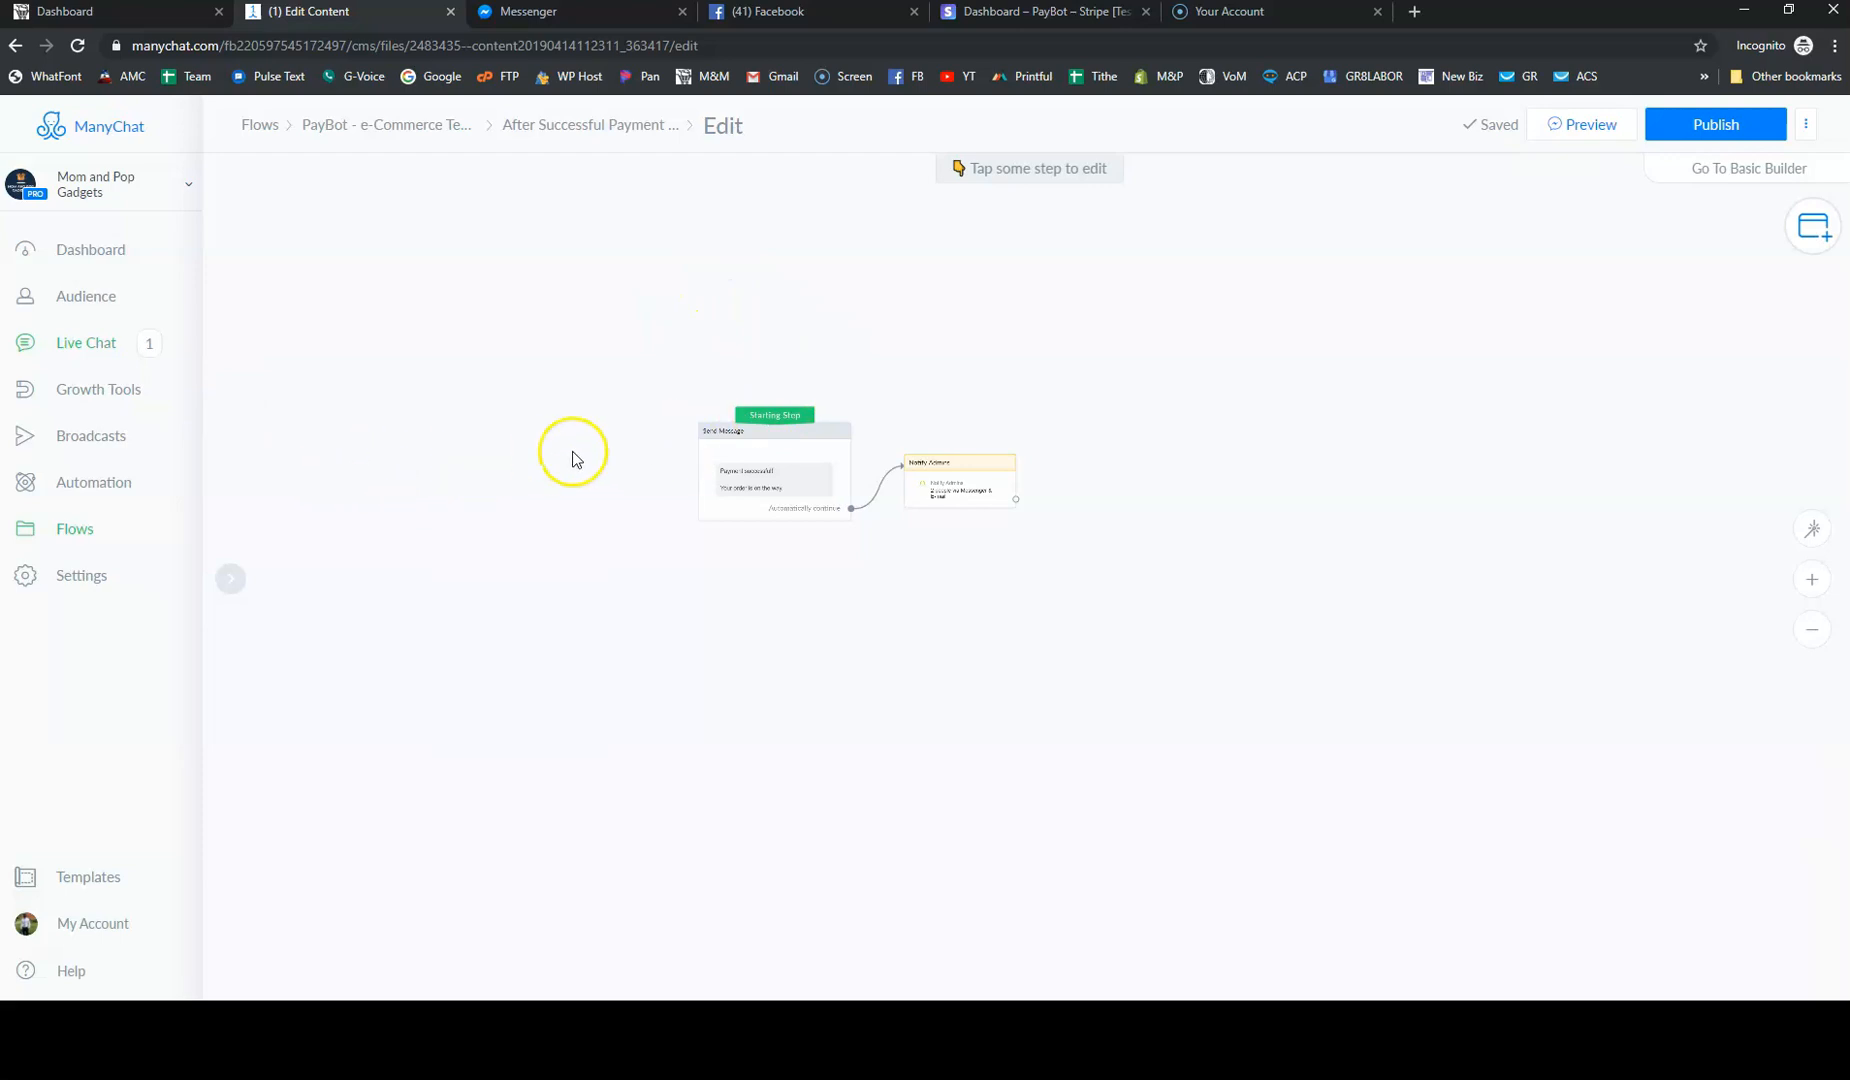
pyautogui.click(400, 133)
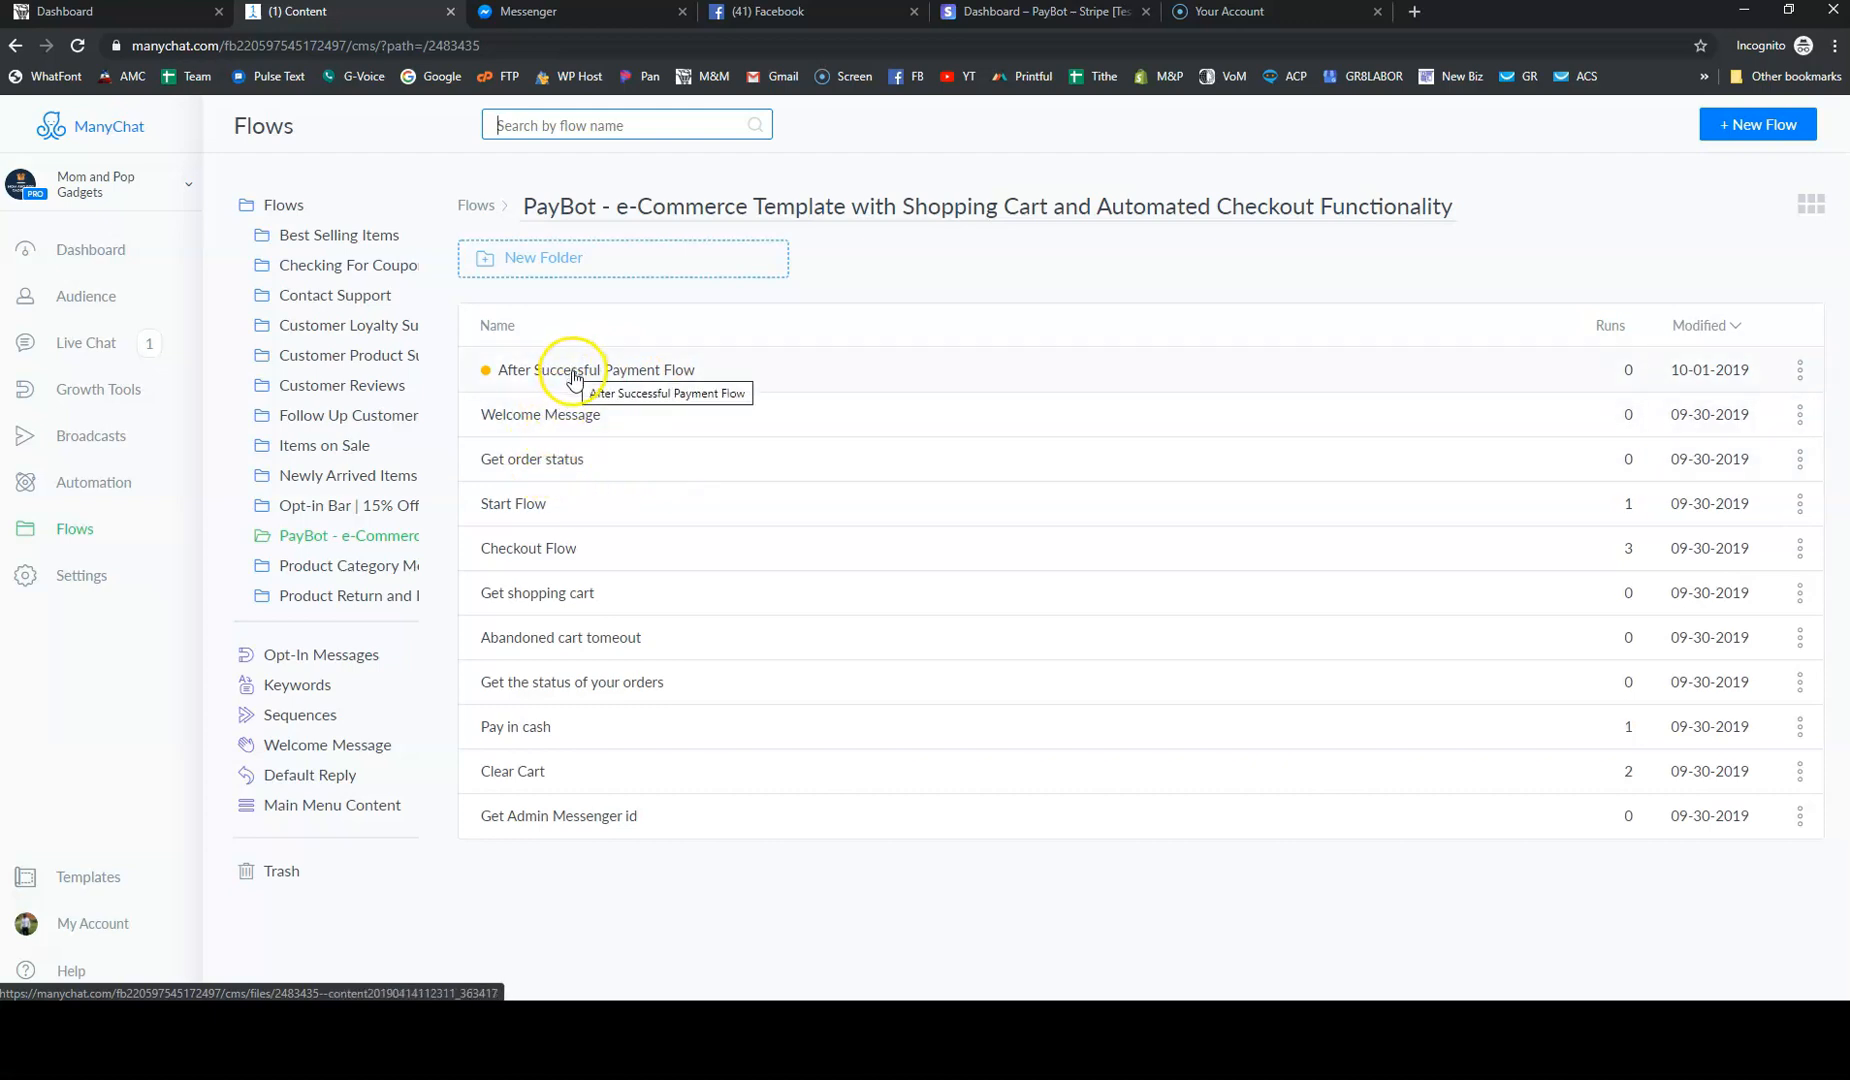
pyautogui.click(557, 416)
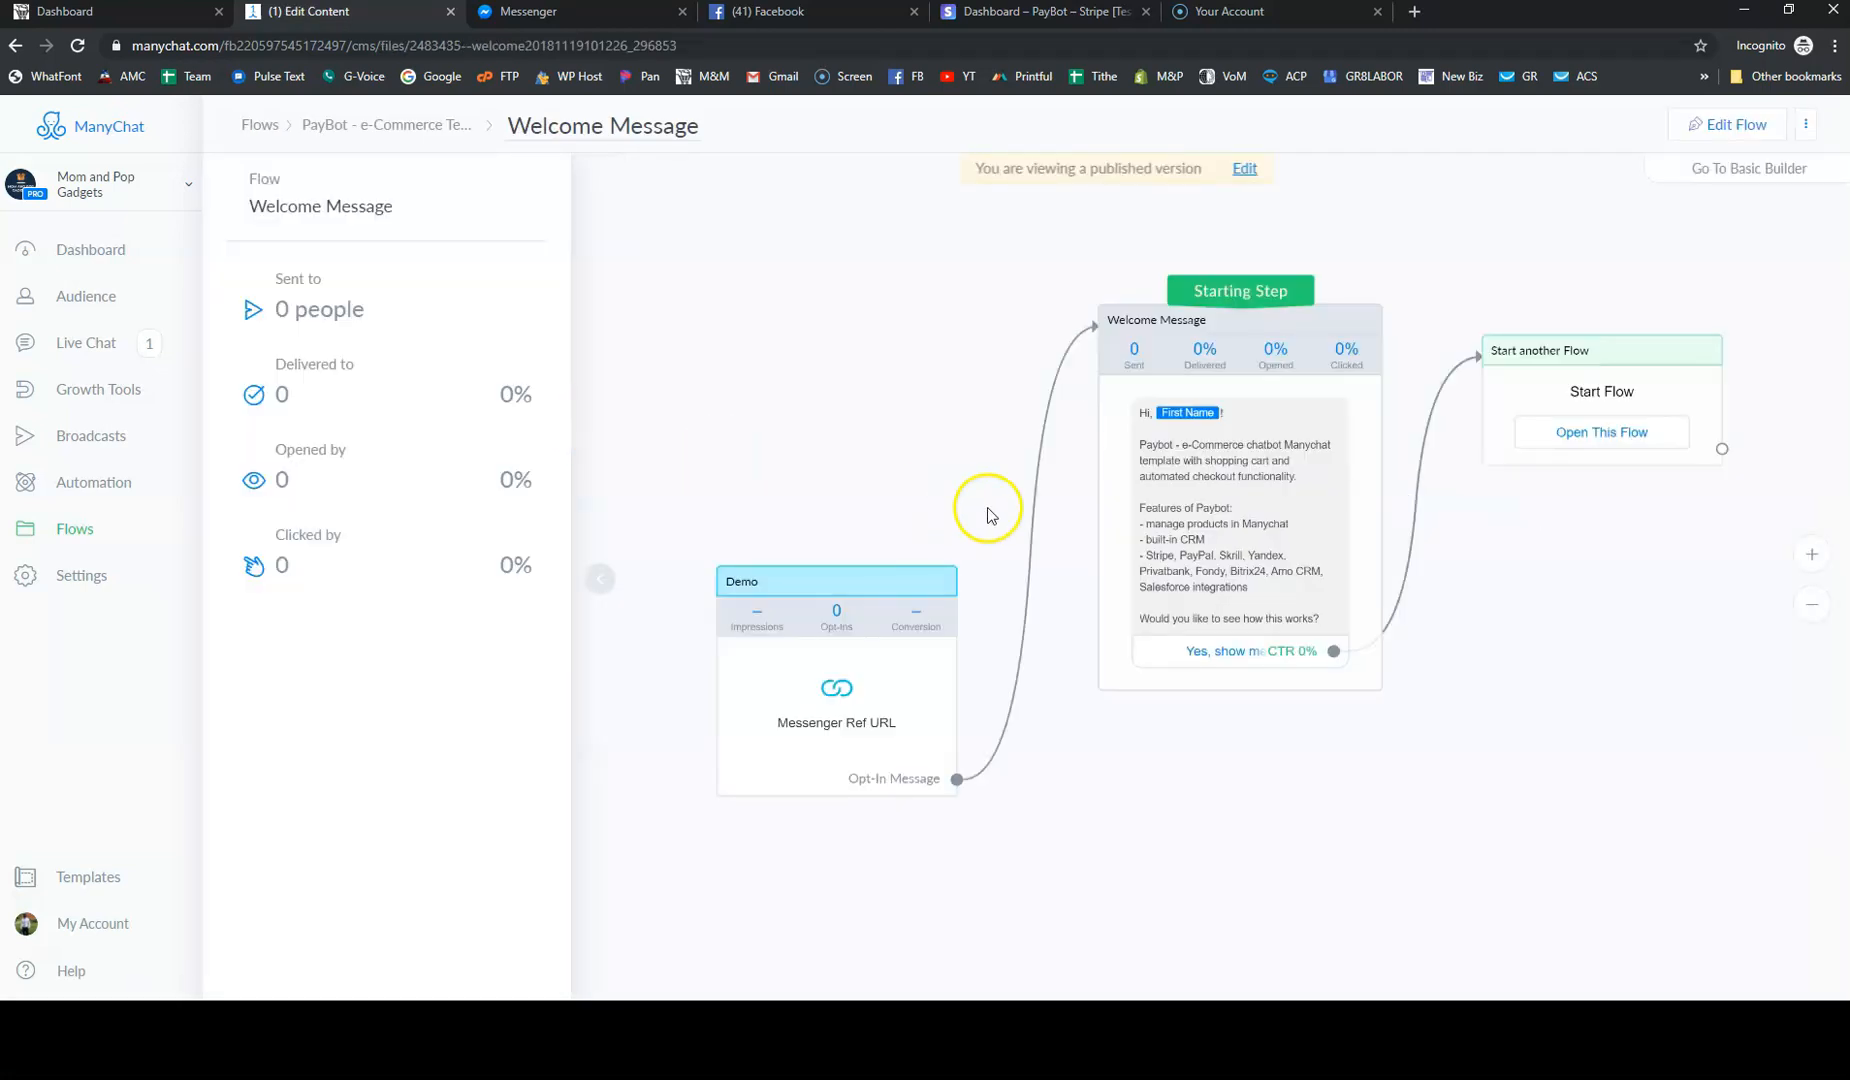
pyautogui.scroll(-2, 1216, 638)
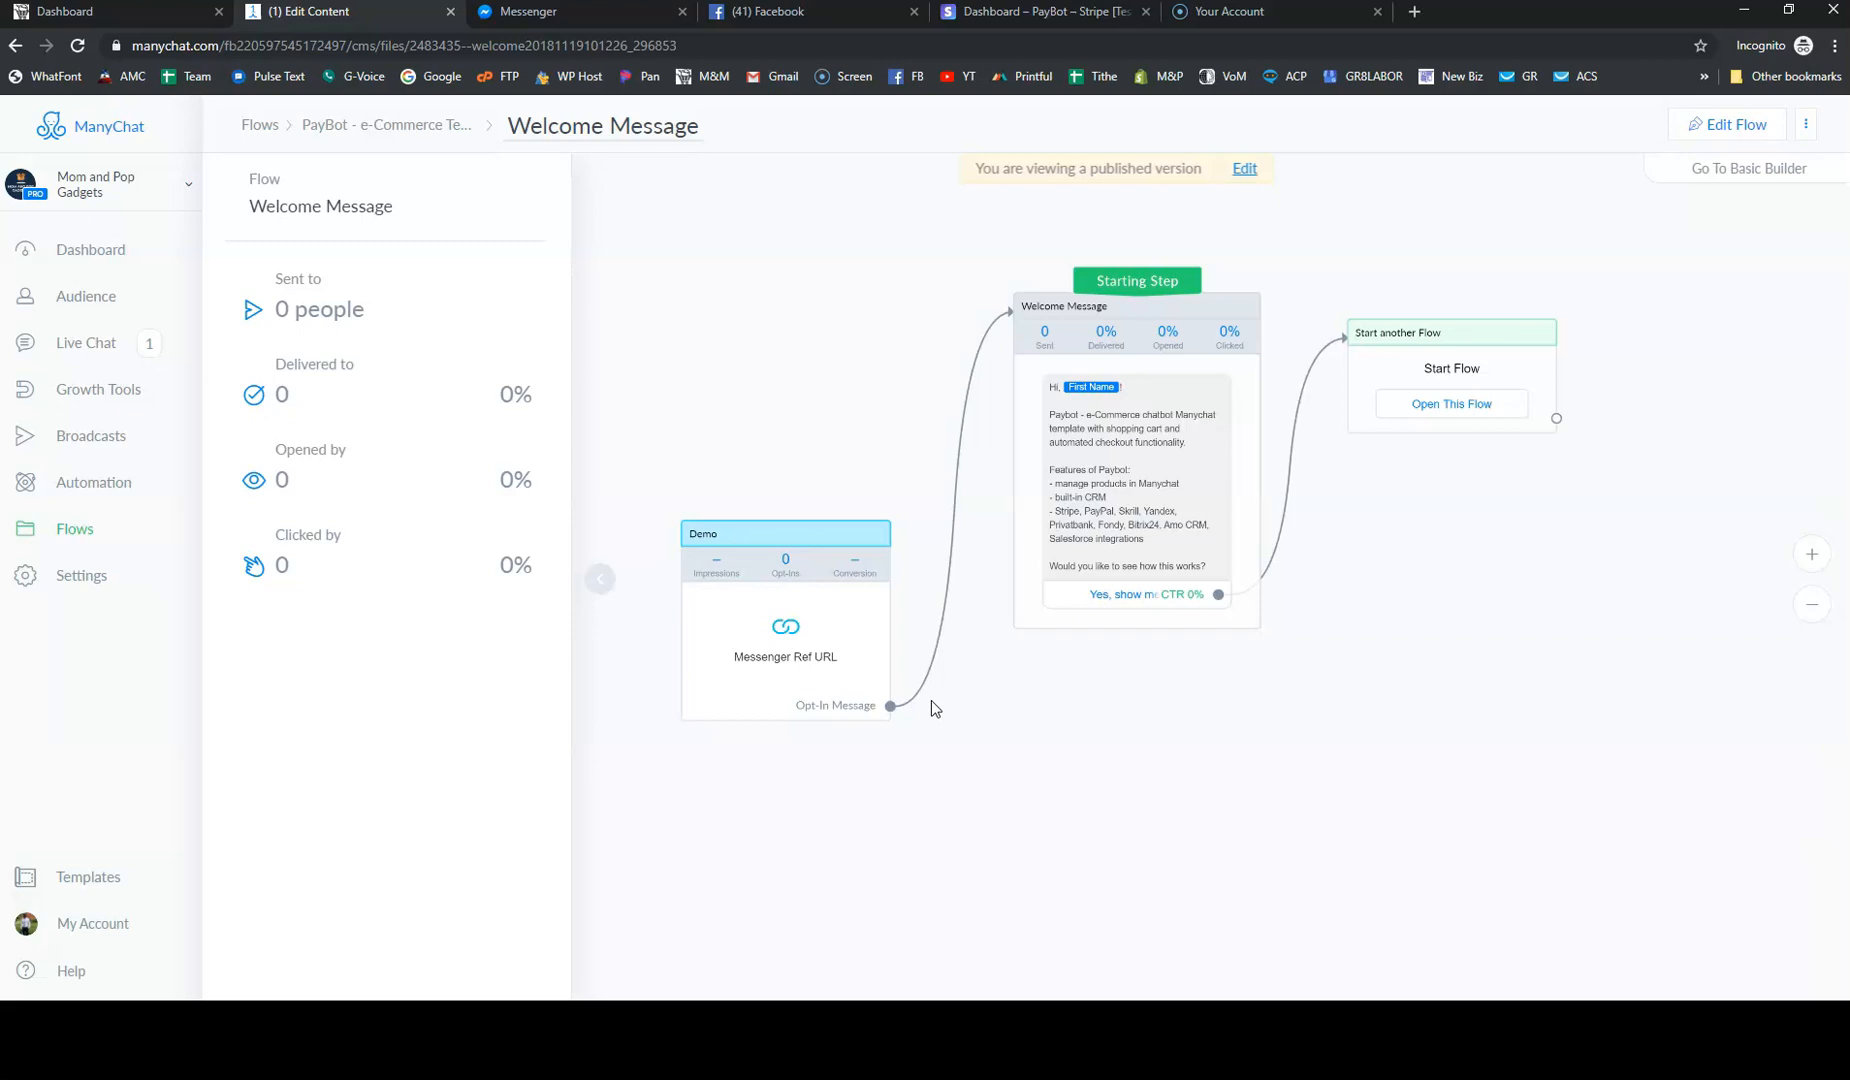
pyautogui.click(1125, 500)
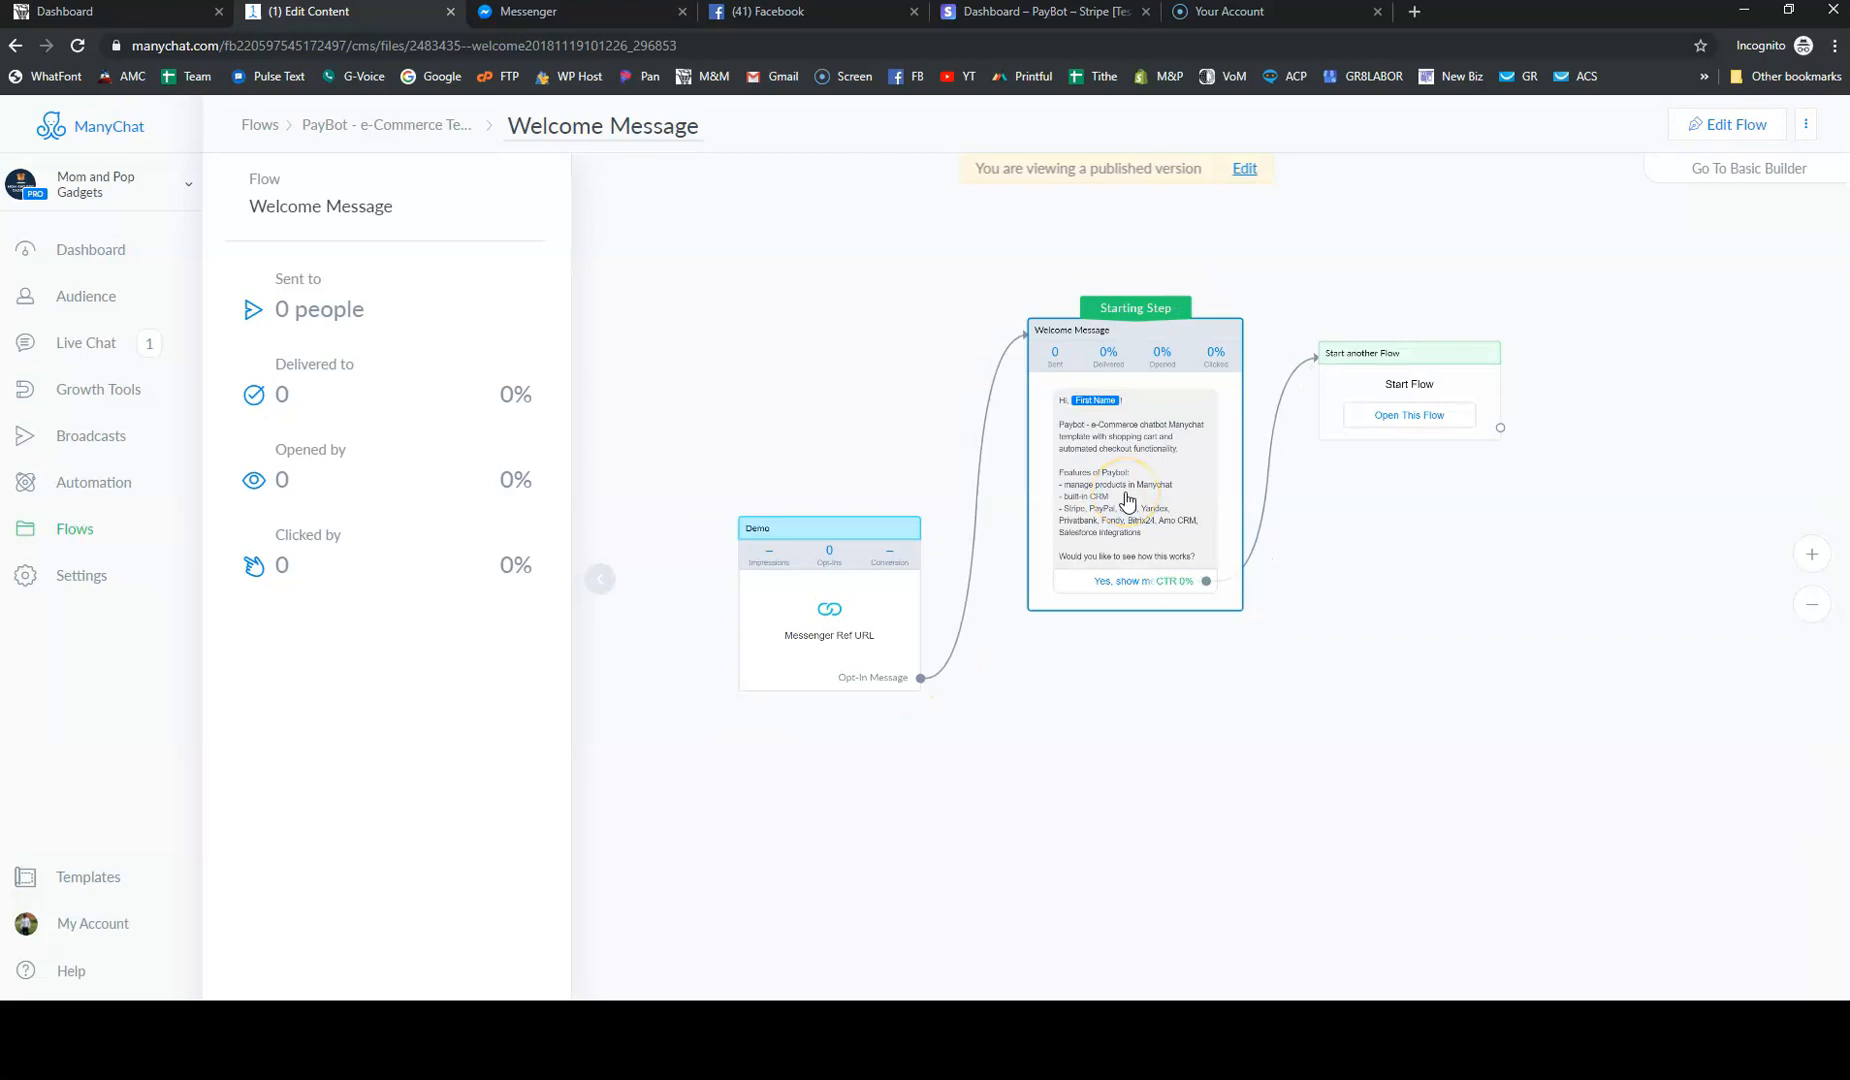
pyautogui.scroll(-2, 1125, 500)
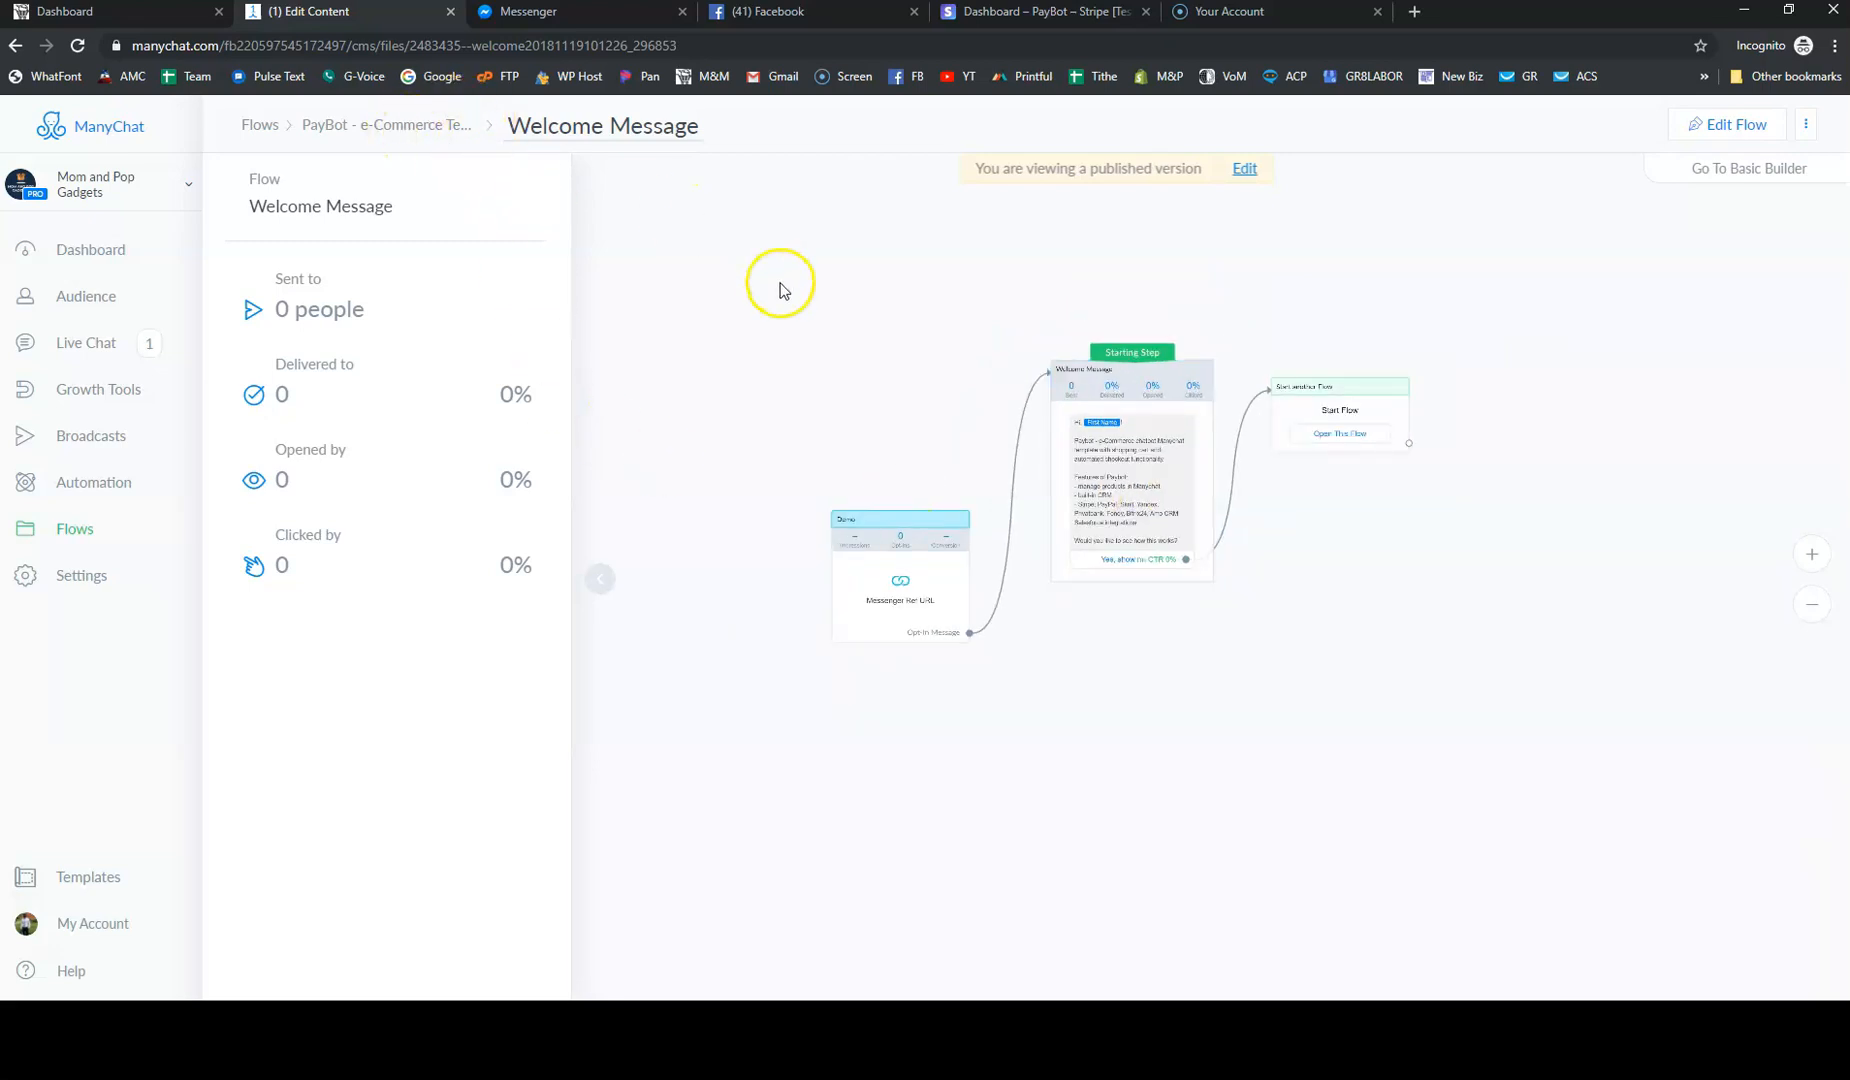
pyautogui.scroll(1, 781, 290)
pyautogui.scroll(1, 786, 291)
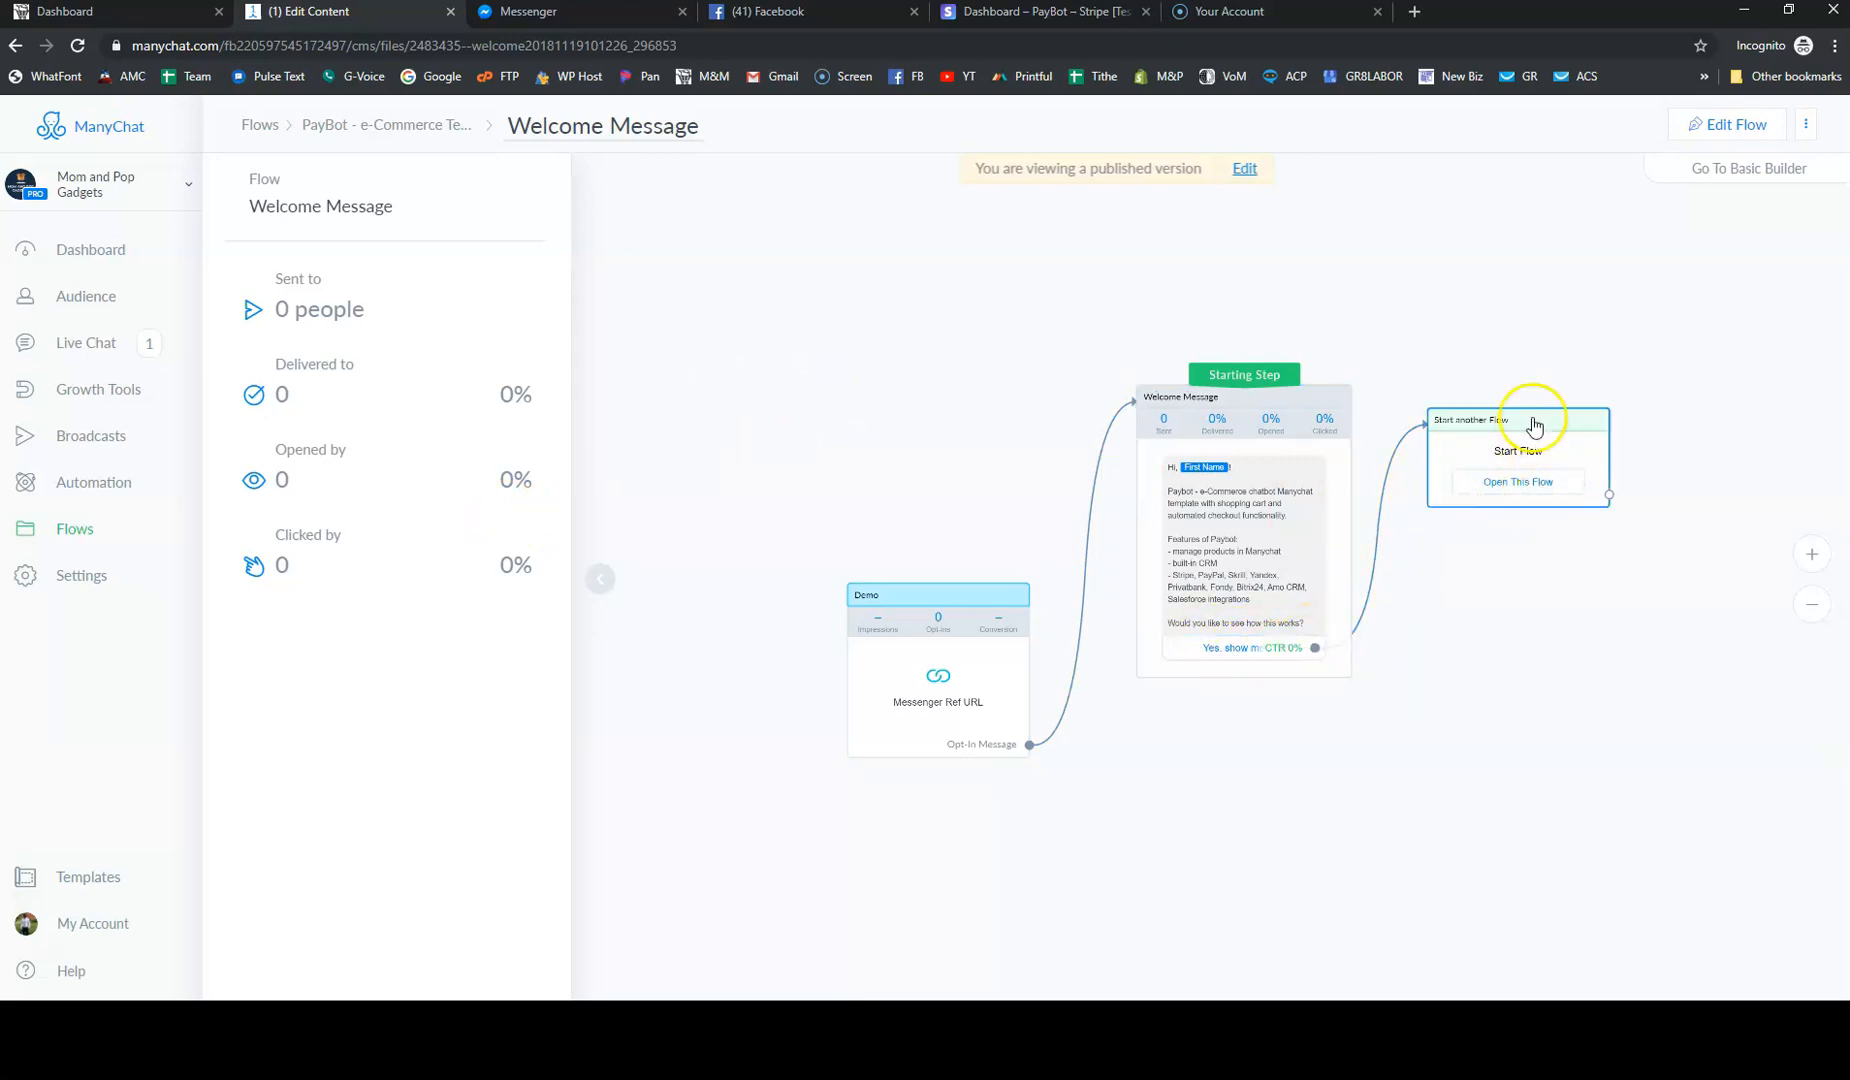
pyautogui.scroll(-1, 790, 457)
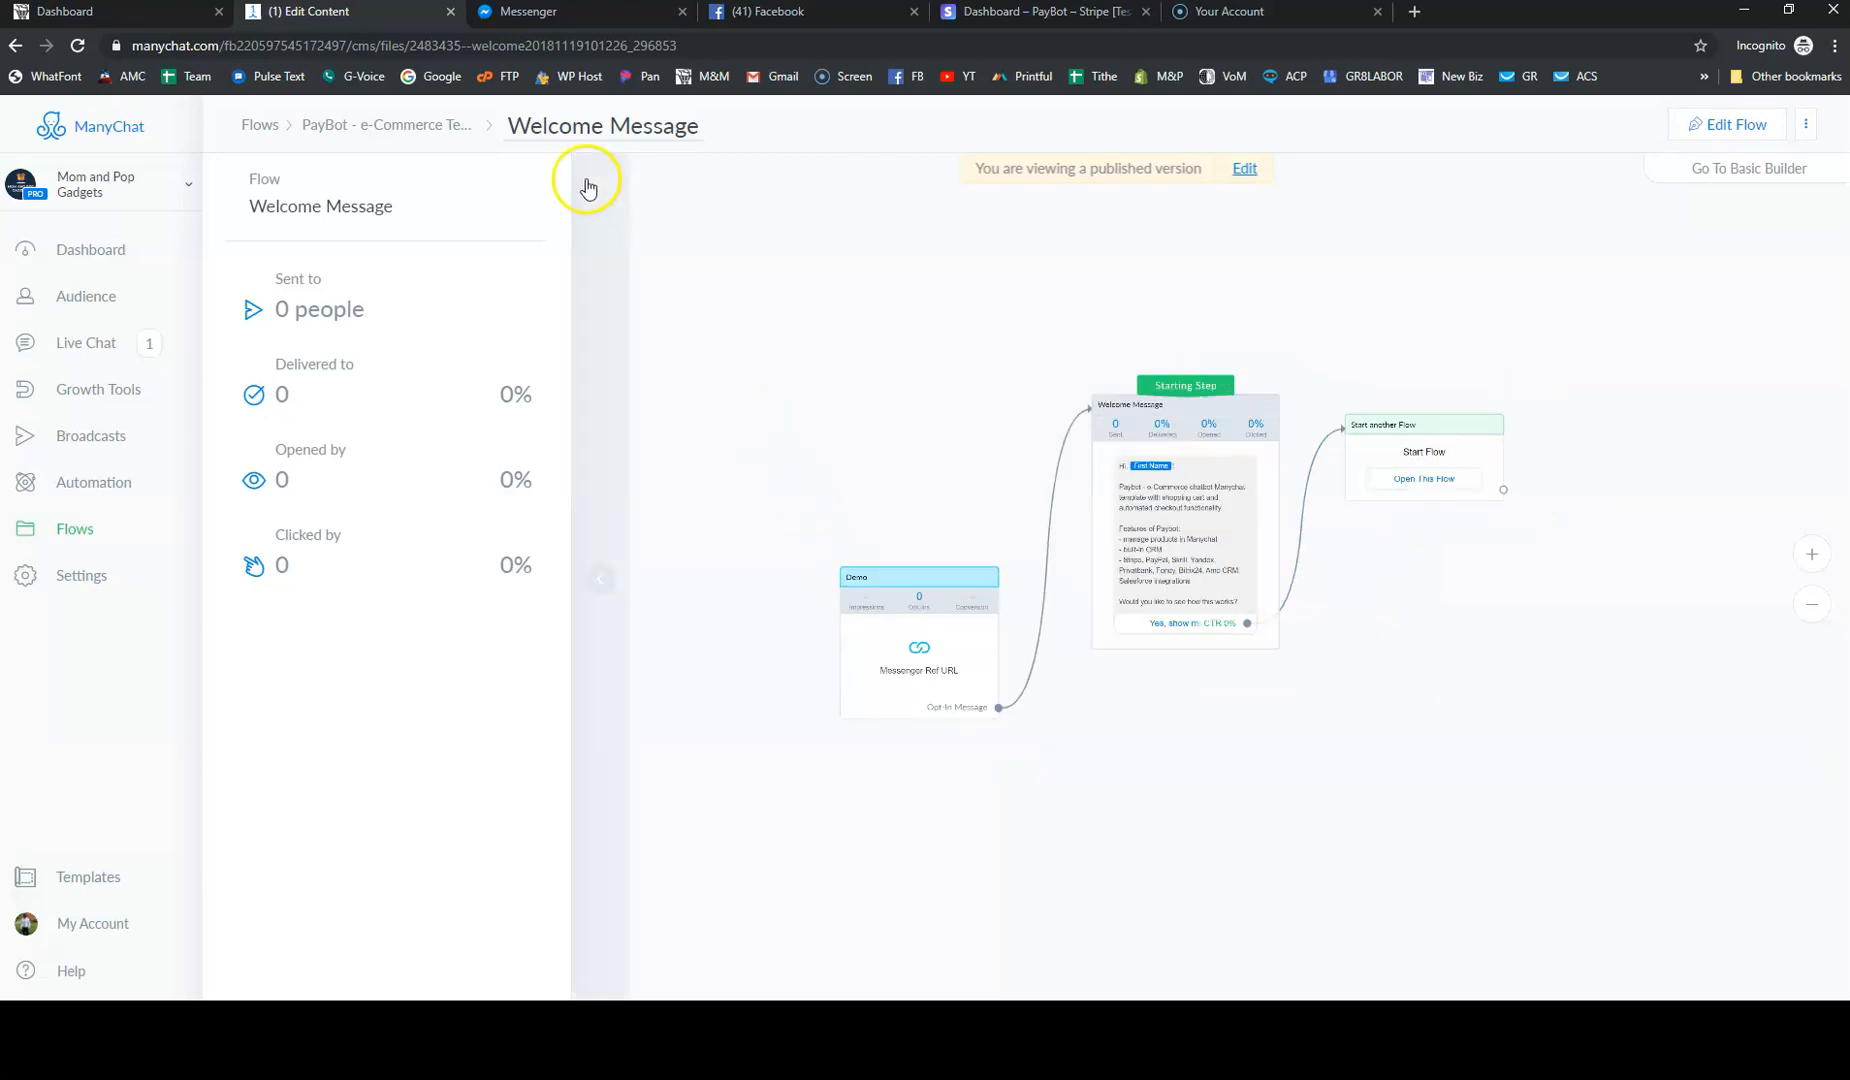
# Open the Get order status flow from the PayBot folder and examine its dynamic content message
pyautogui.click(349, 133)
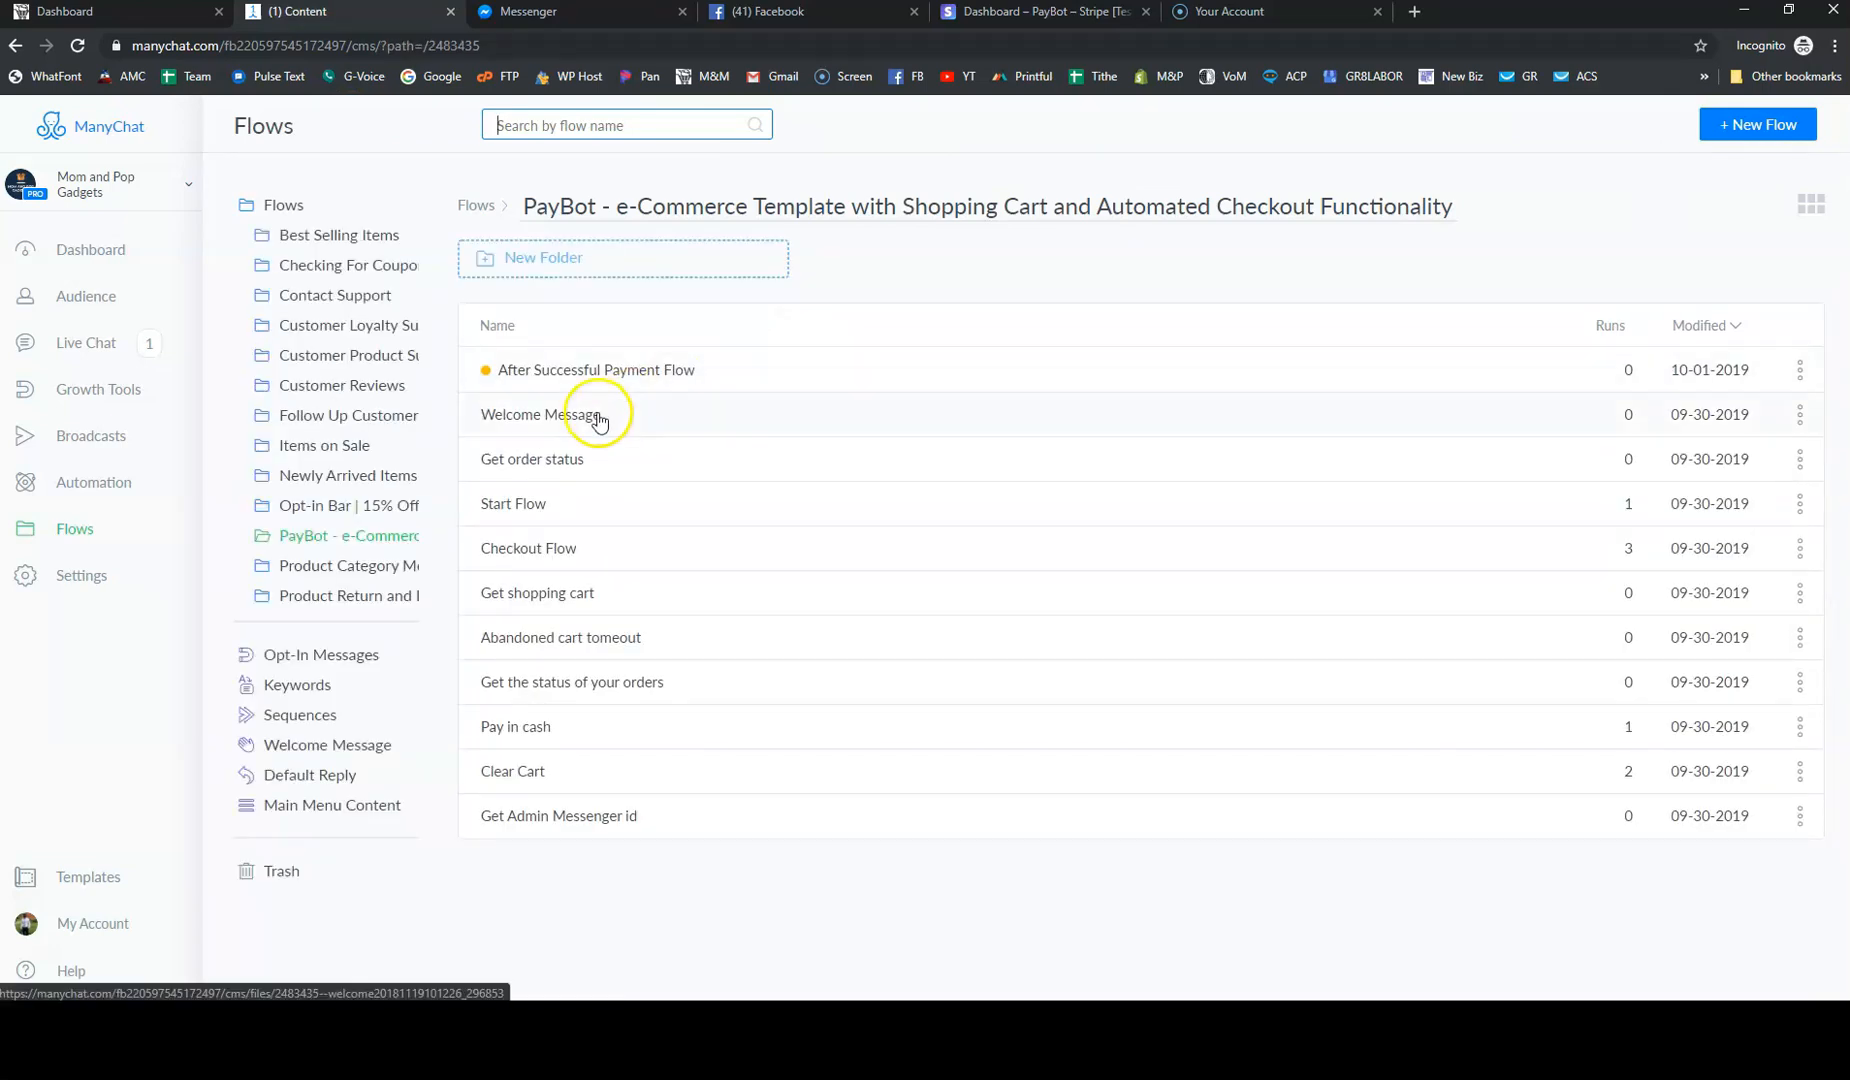
pyautogui.click(549, 466)
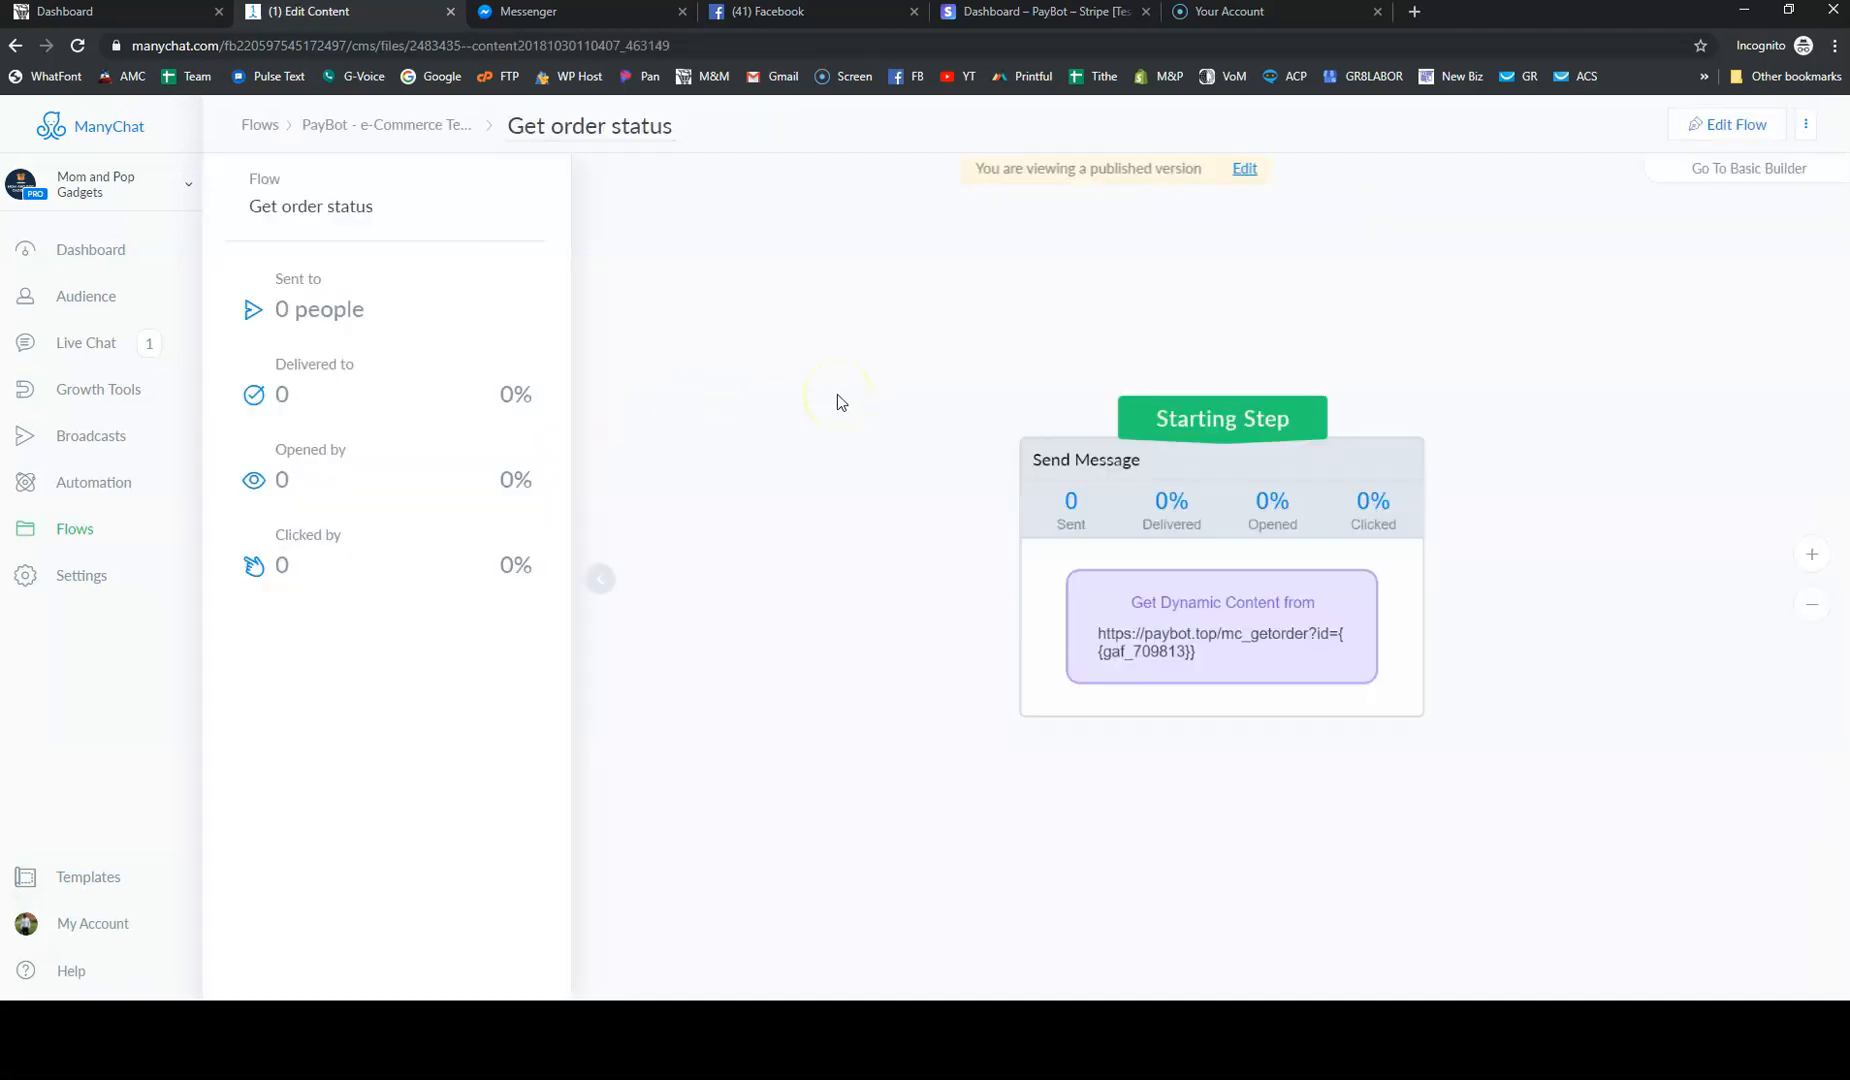
pyautogui.click(377, 125)
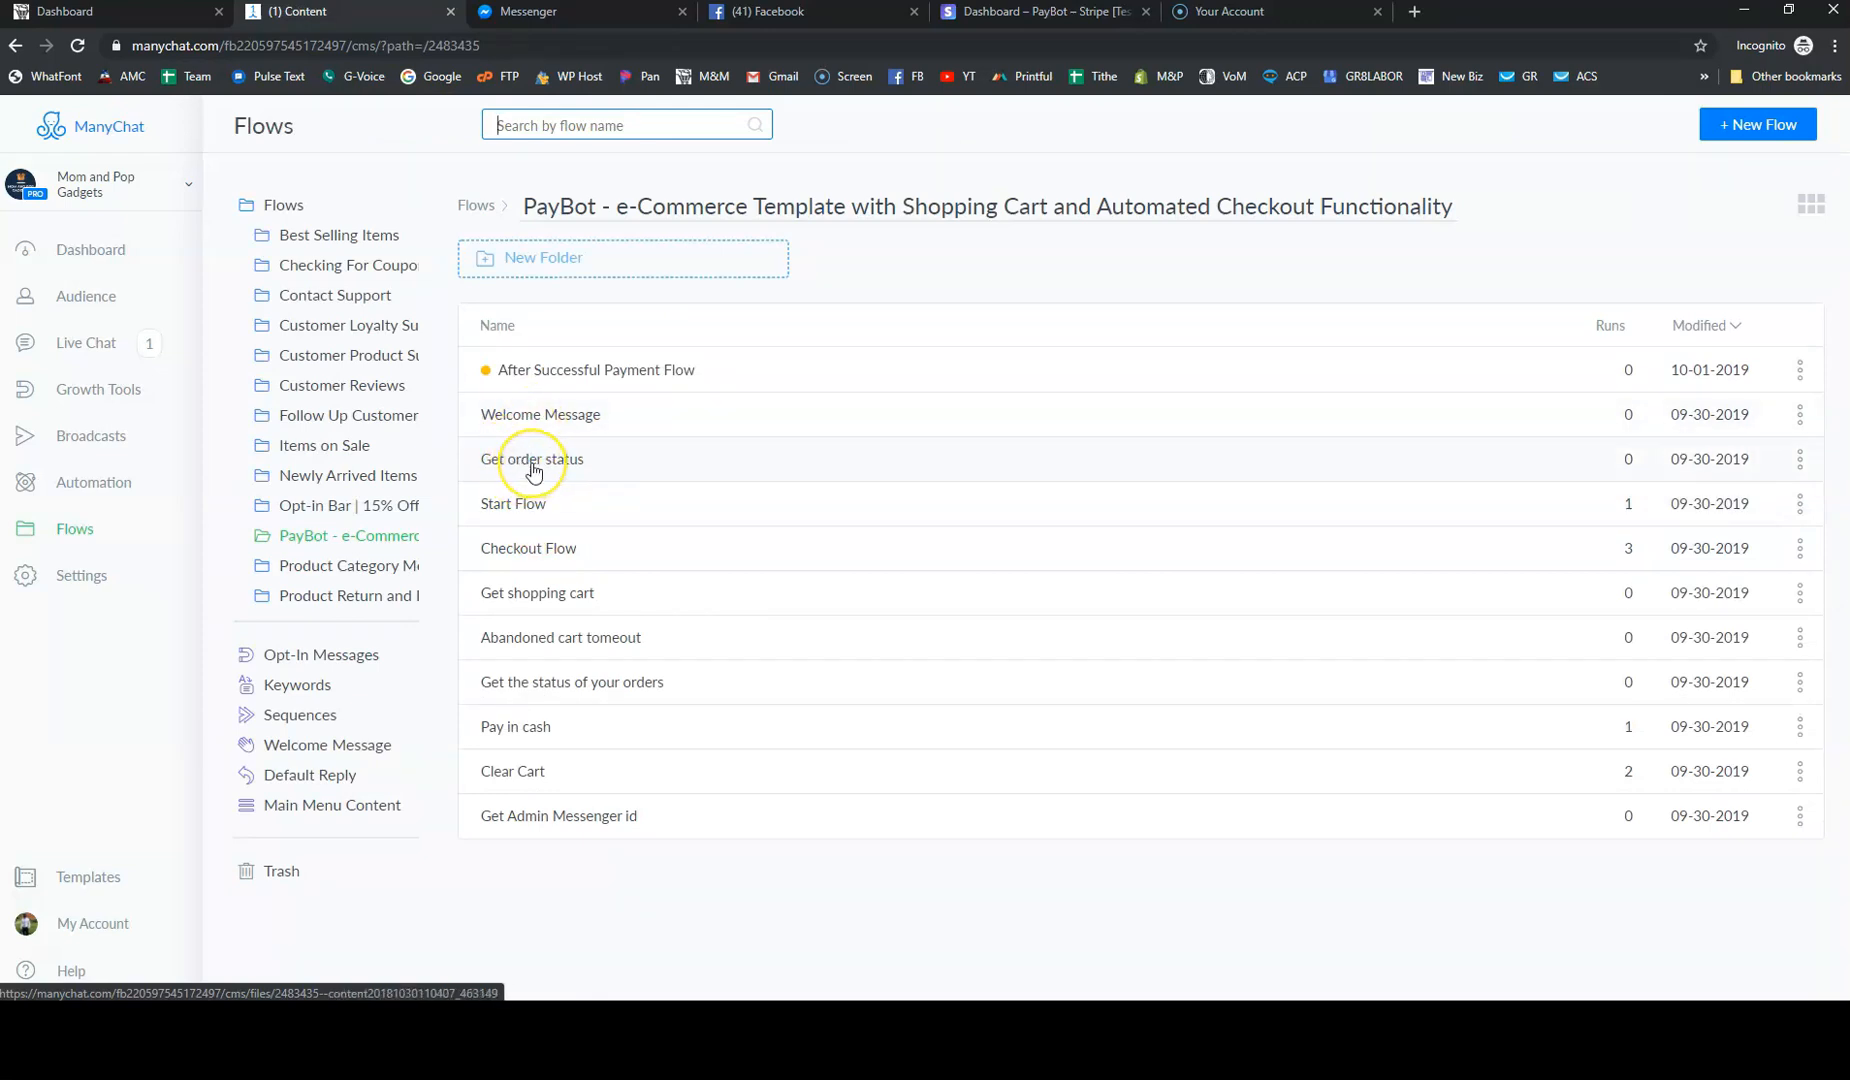
pyautogui.click(533, 462)
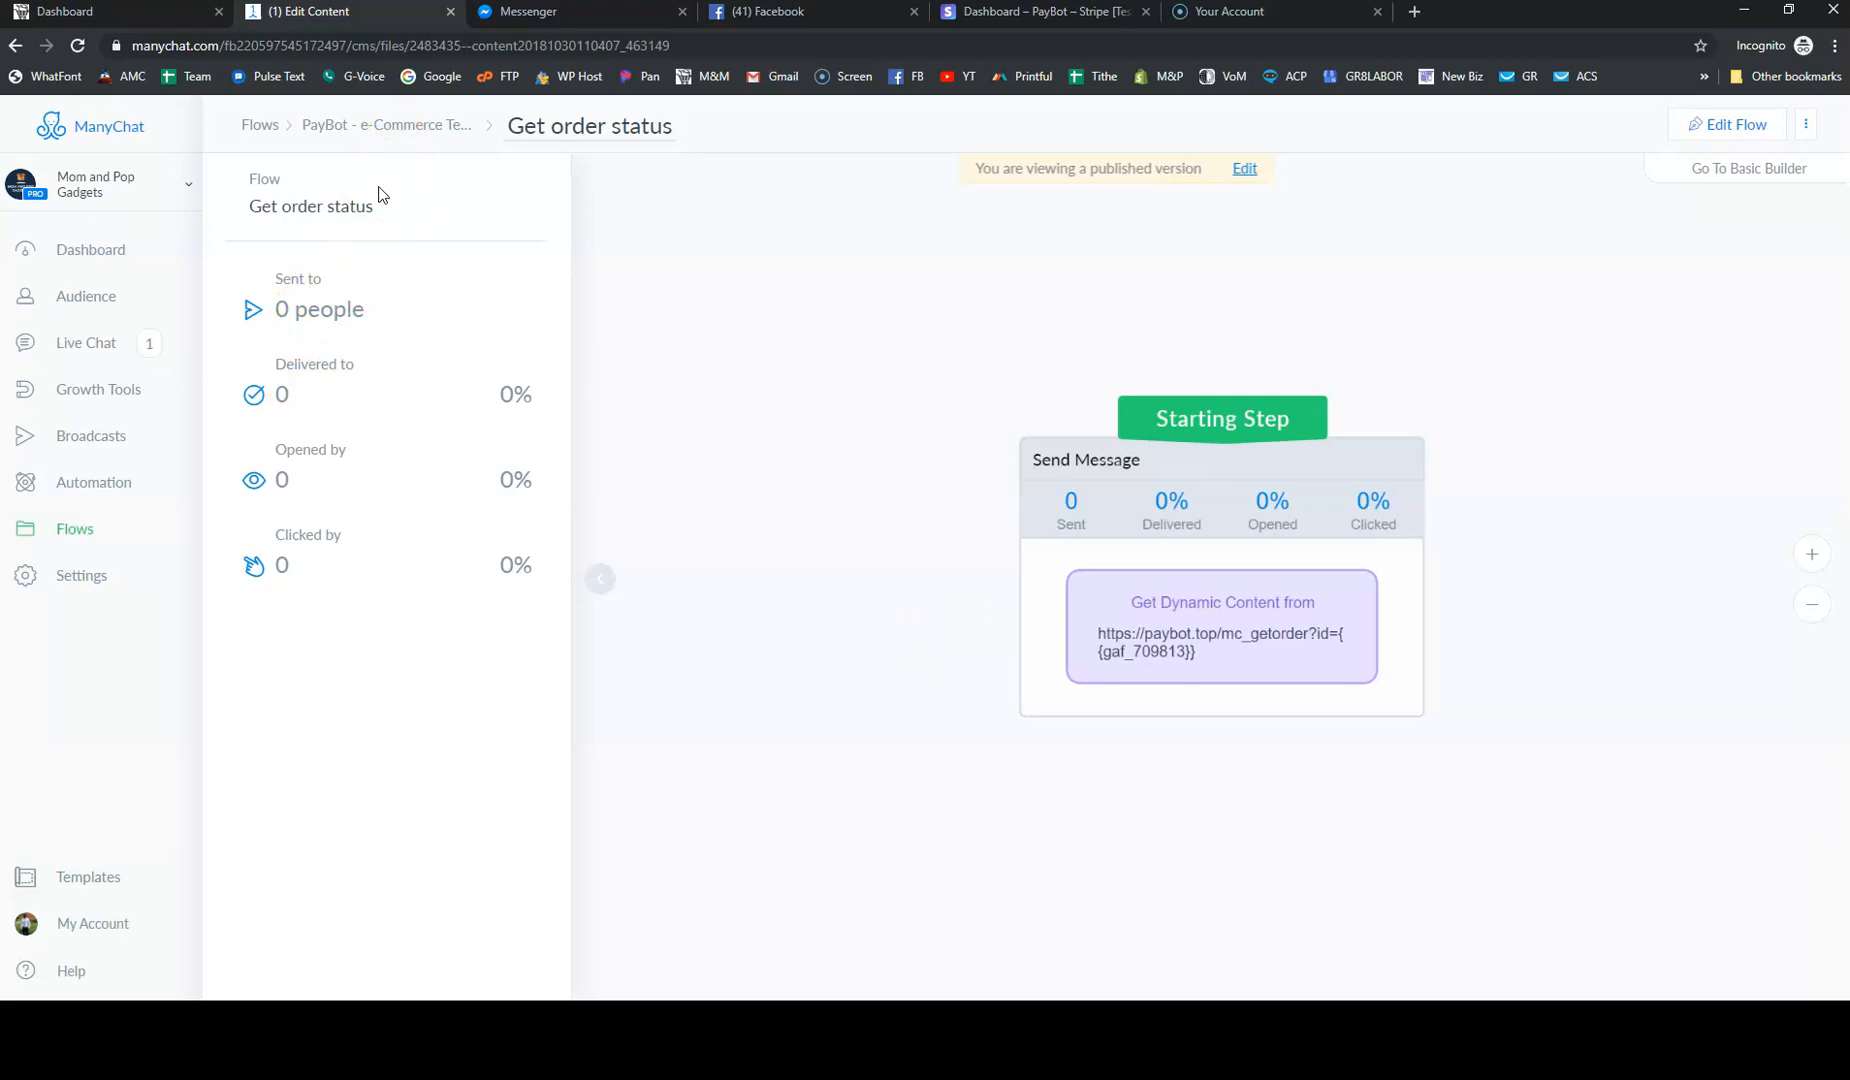
pyautogui.scroll(-3, 880, 292)
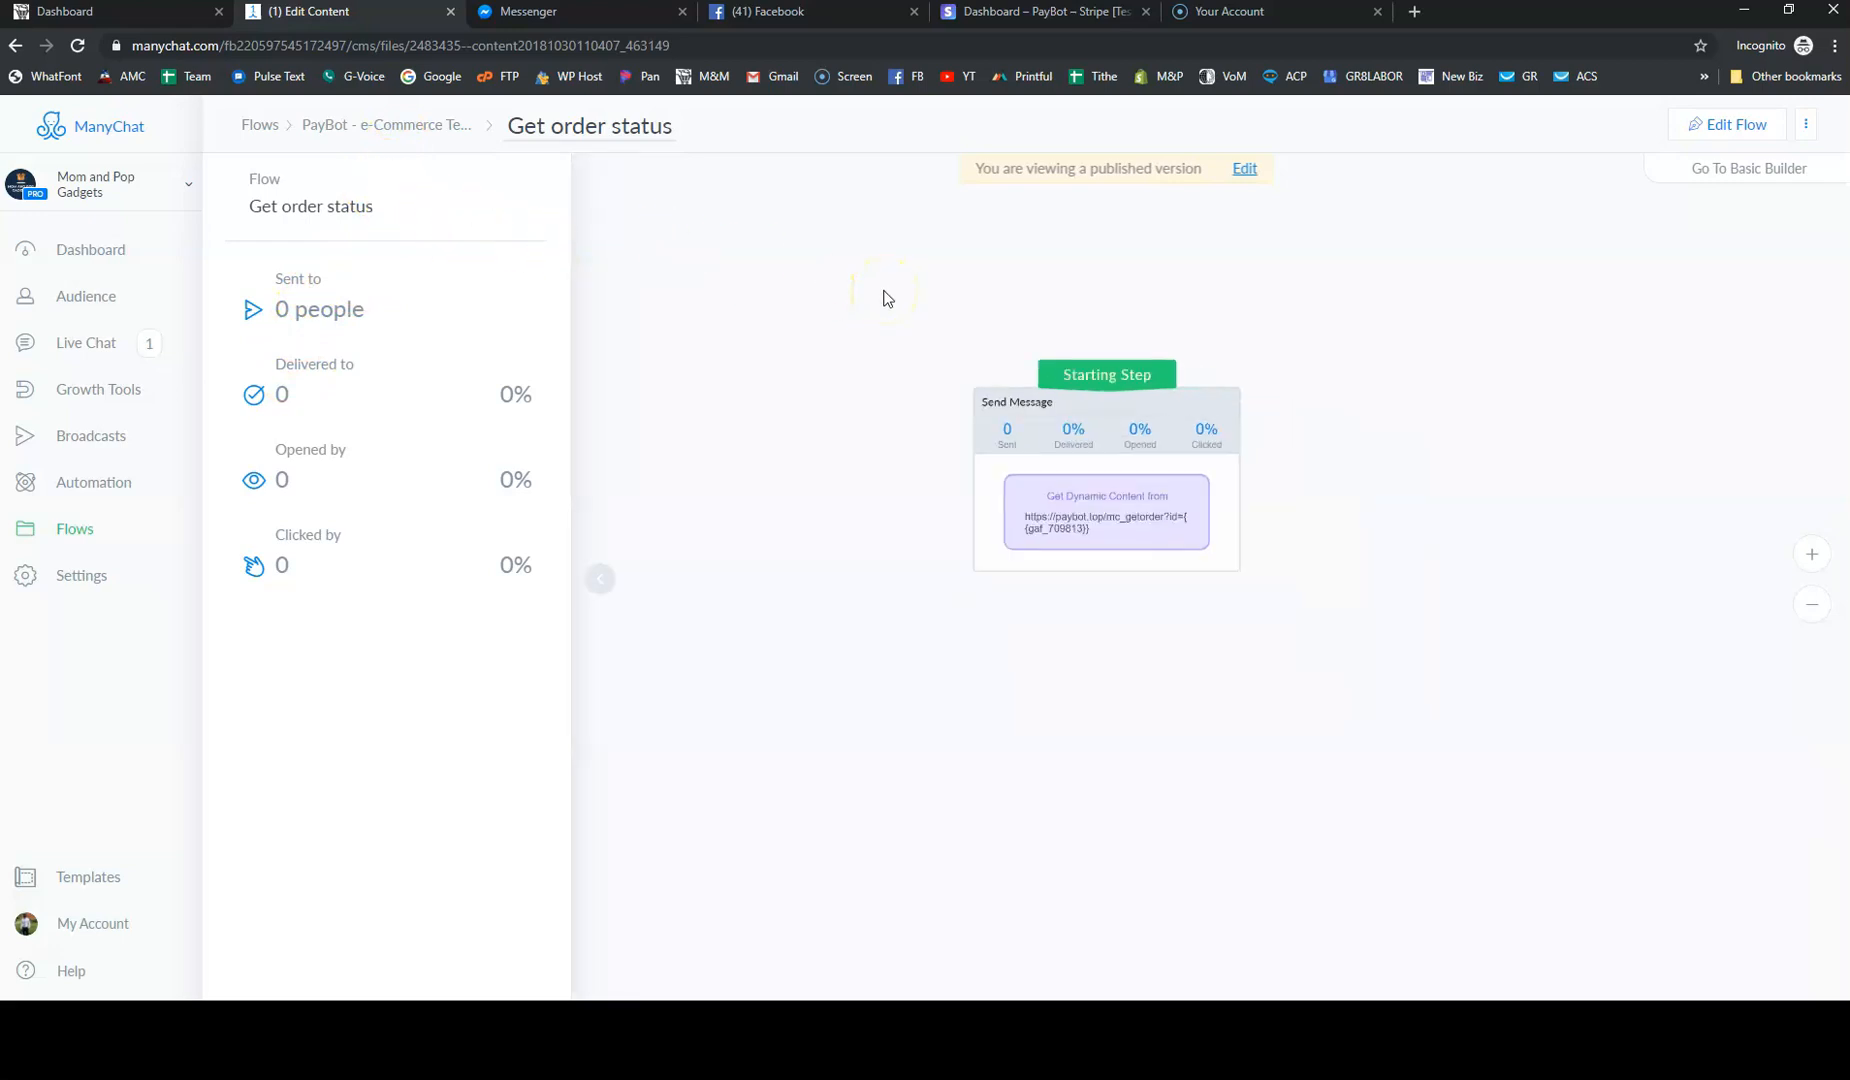
pyautogui.click(1217, 561)
pyautogui.click(1201, 575)
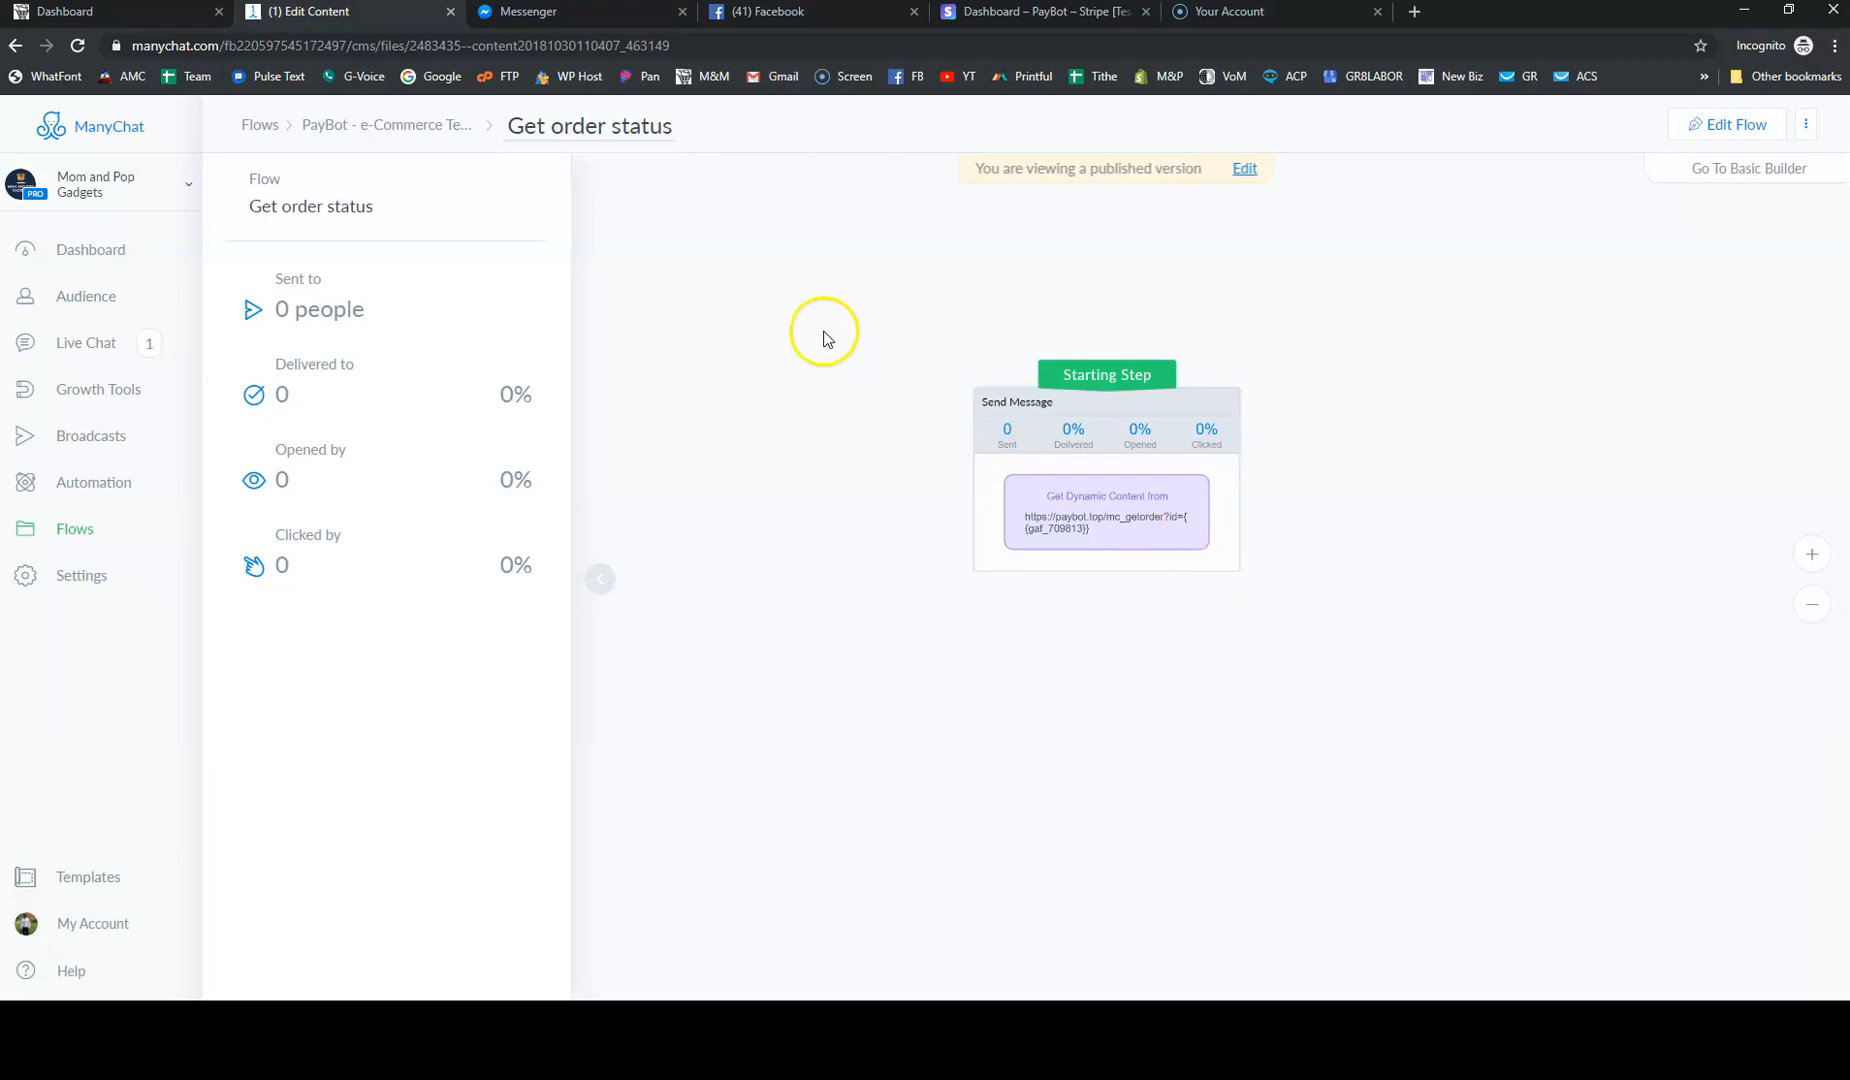
# Return to the PayBot template's flow list, switch to the PayBot dashboard and display its orders
pyautogui.click(409, 125)
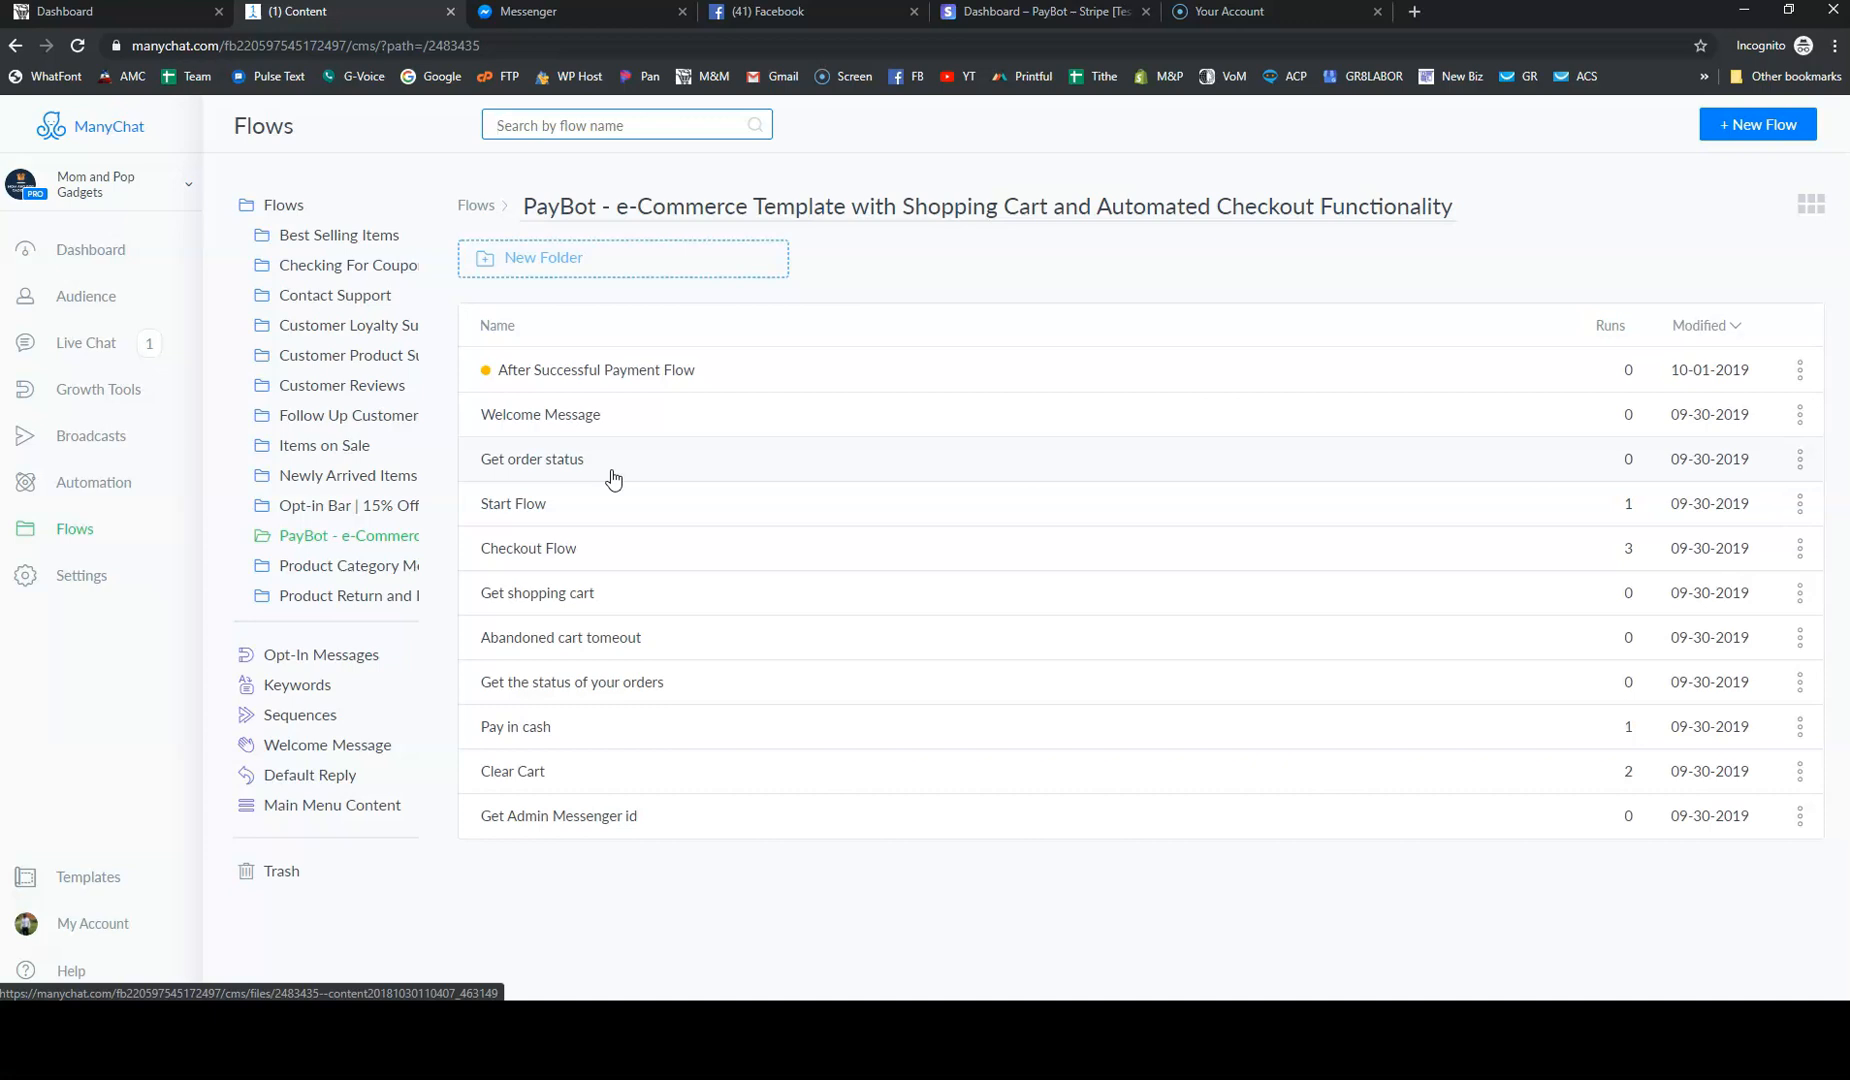
pyautogui.click(511, 472)
pyautogui.click(649, 520)
pyautogui.click(137, 14)
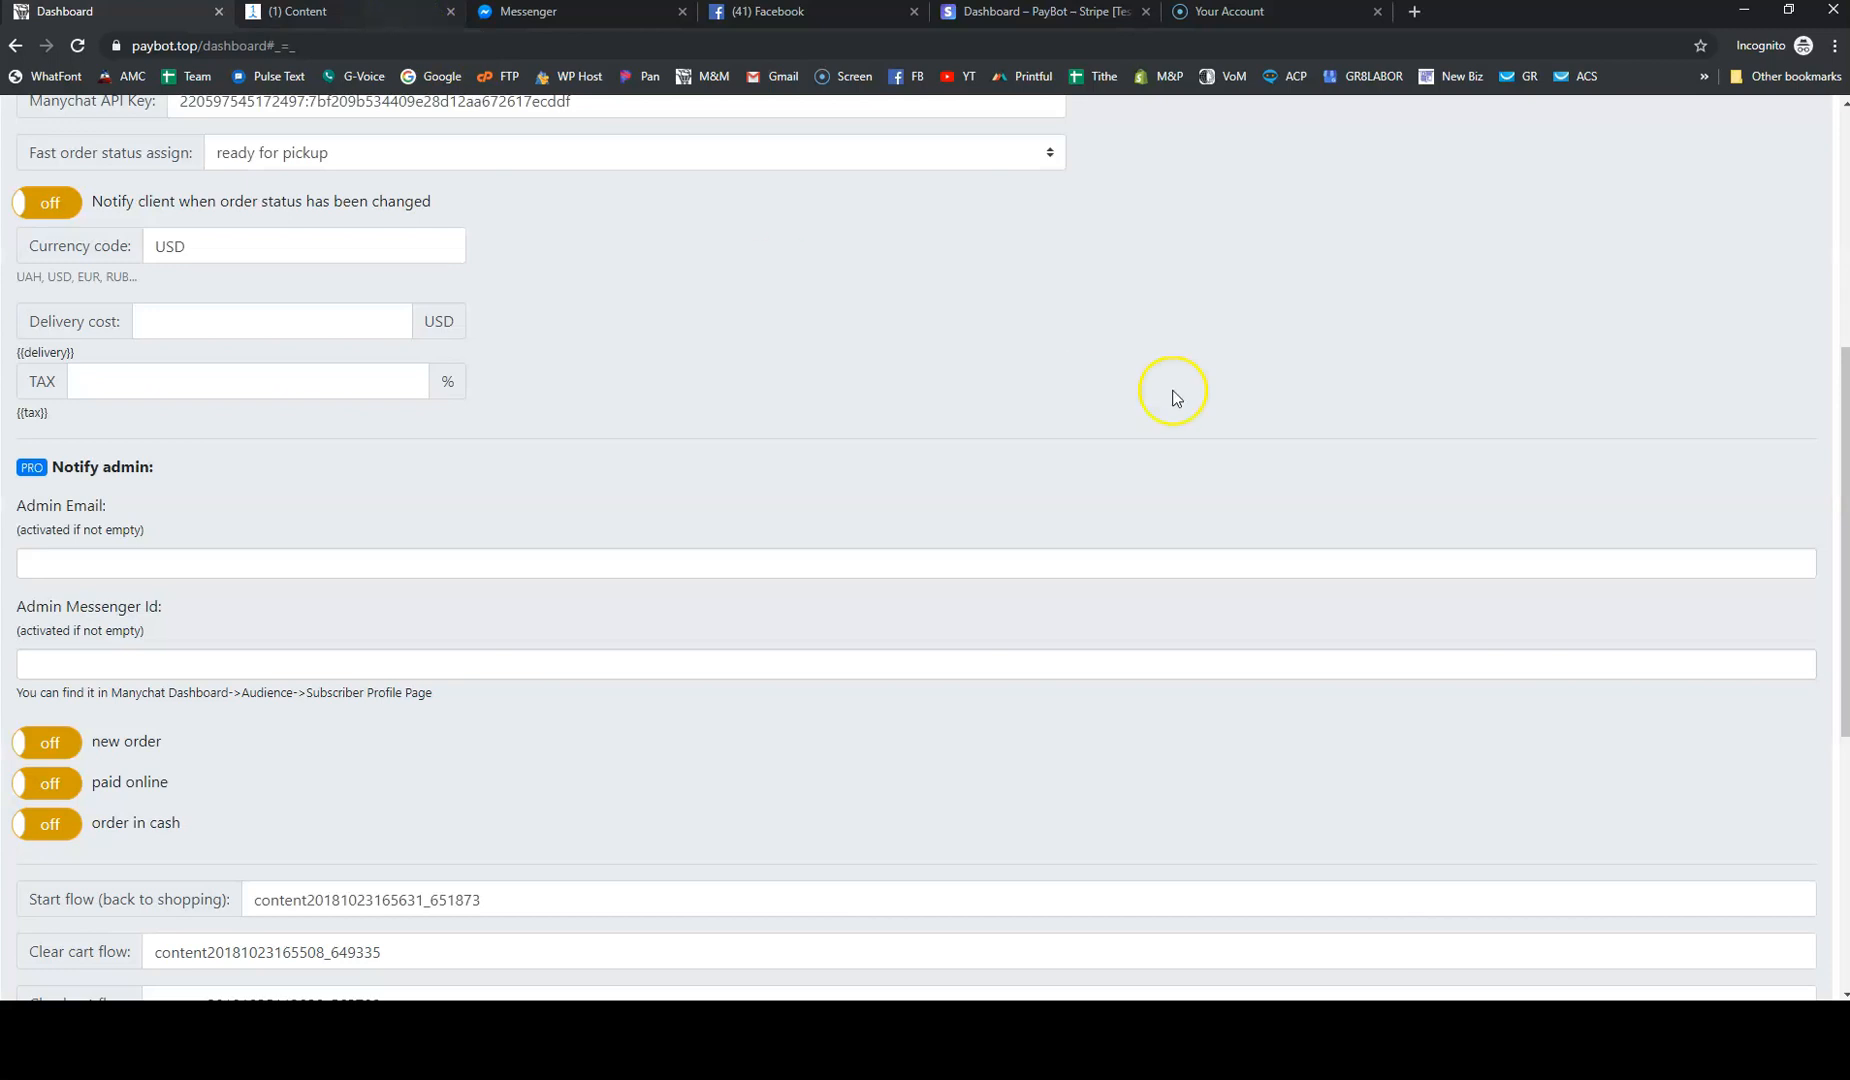
pyautogui.scroll(5, 1173, 392)
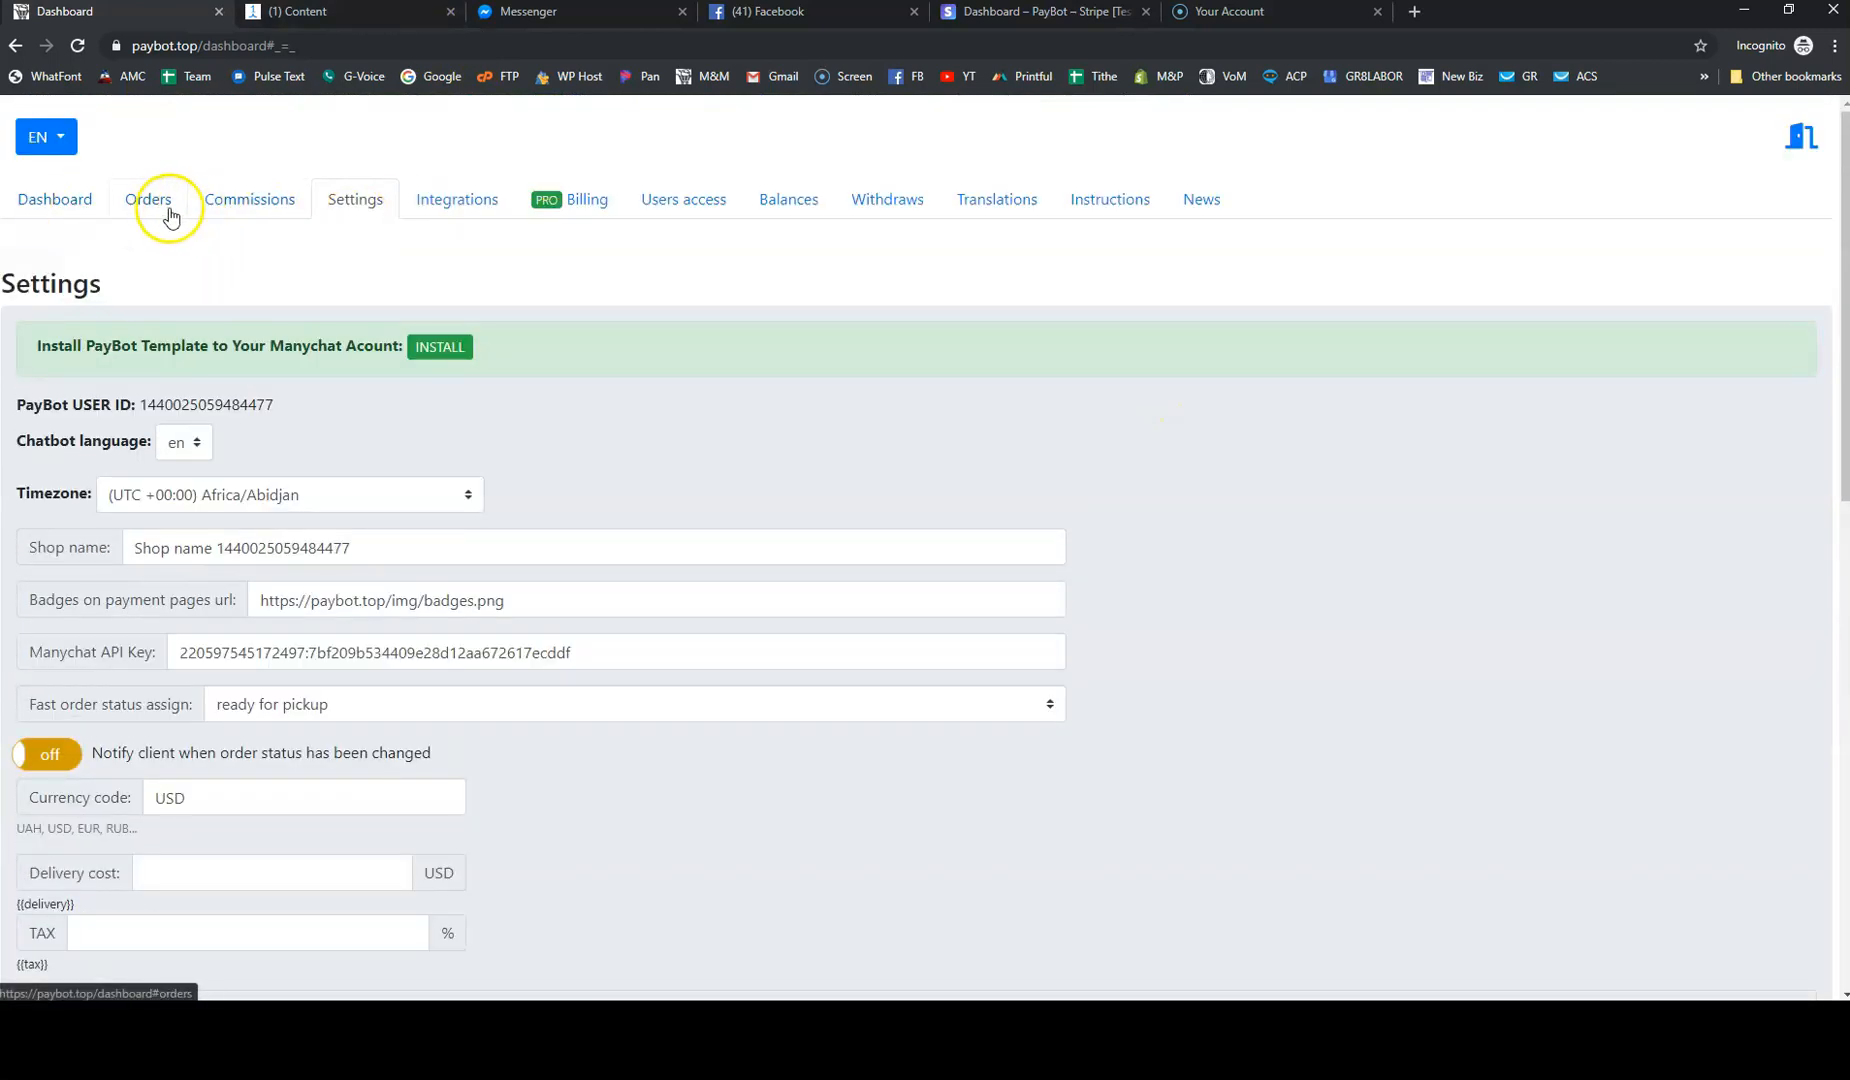
pyautogui.click(163, 210)
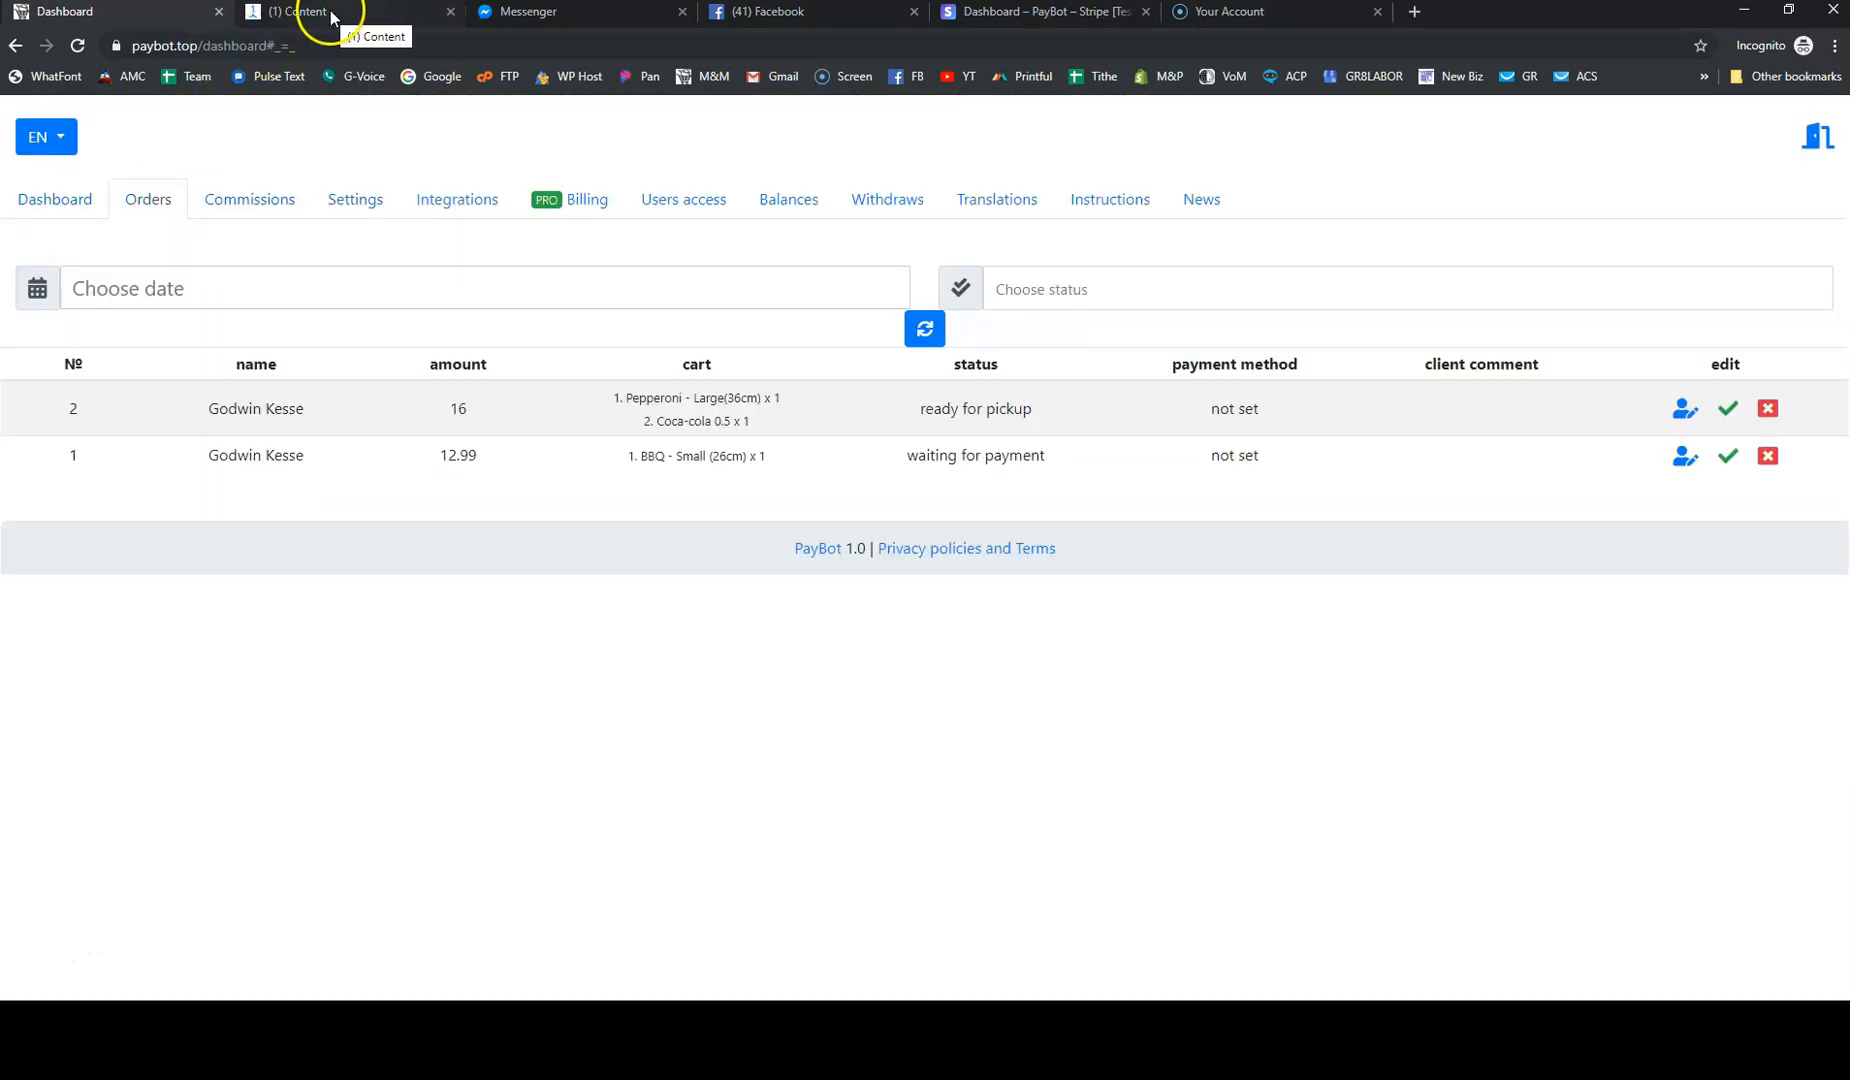
# Switch to ManyChat, open the PayBot template's Start Flow to examine its layout, and return to the template's flow list
pyautogui.click(331, 17)
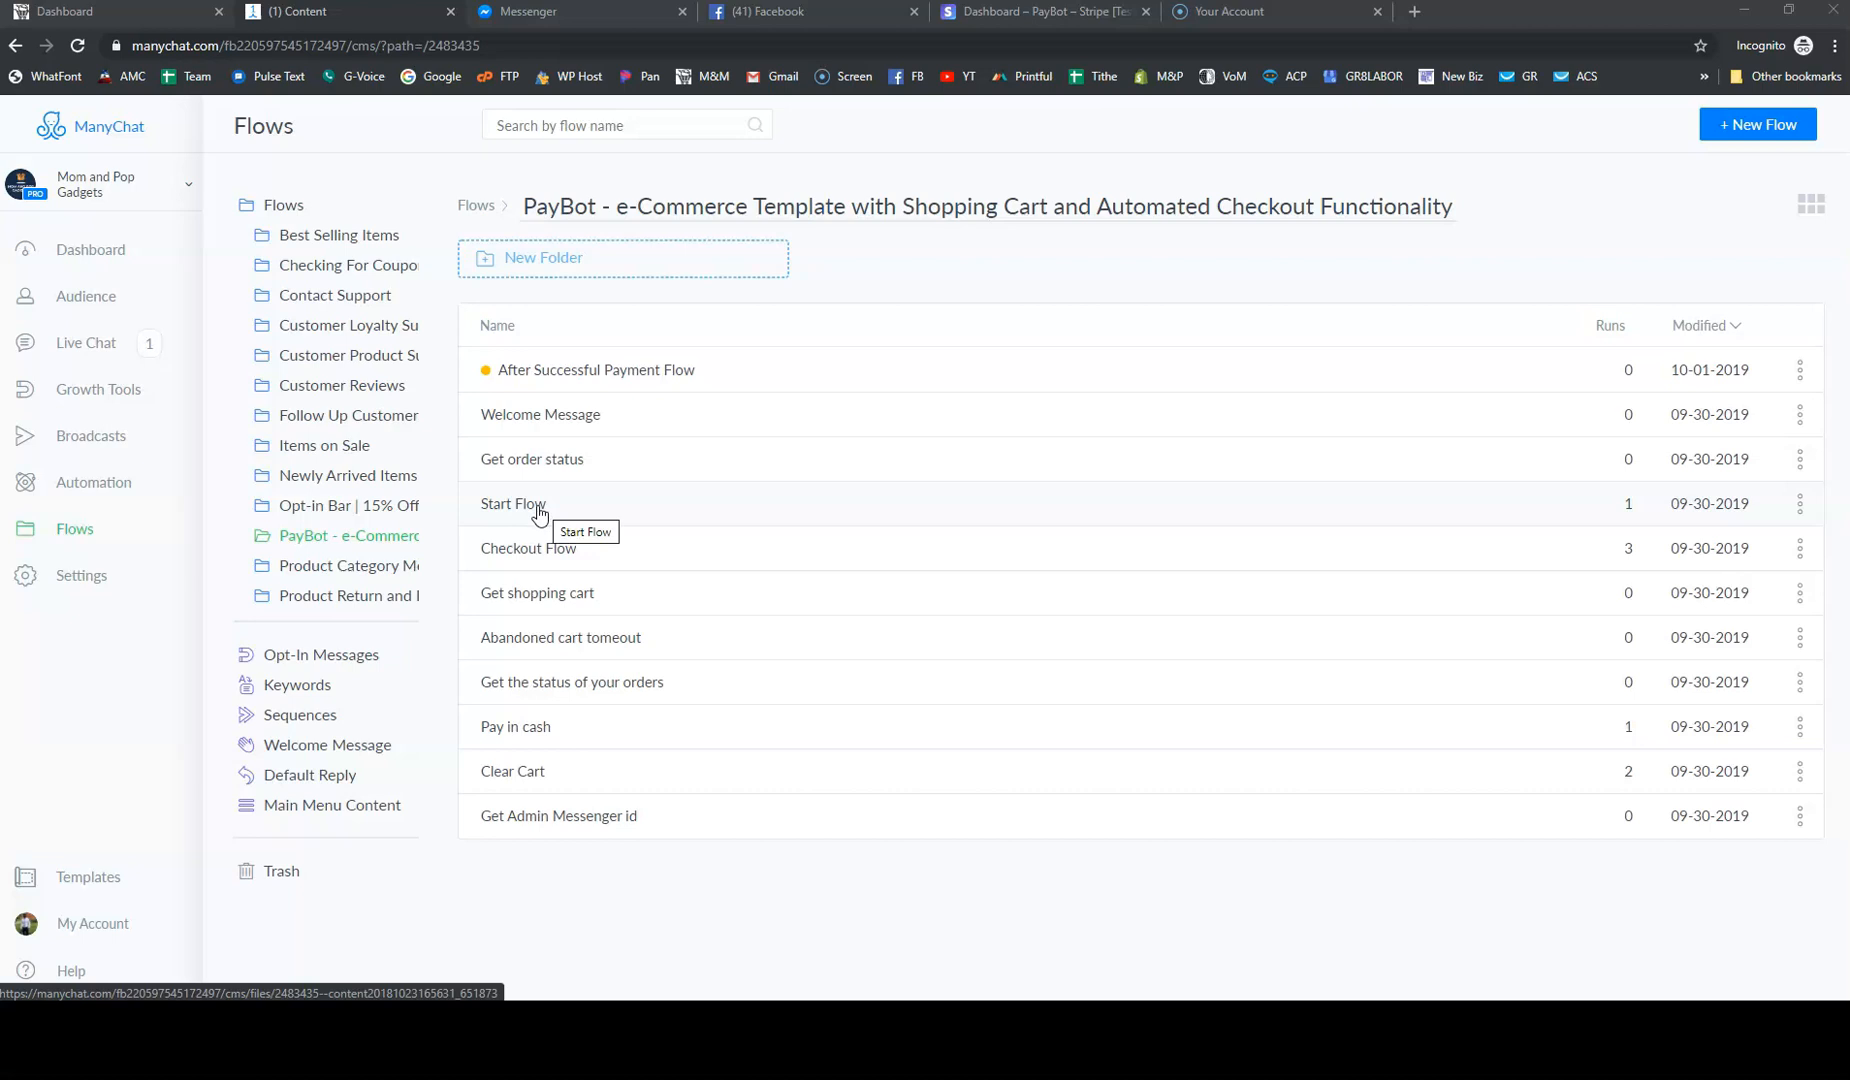
pyautogui.click(522, 508)
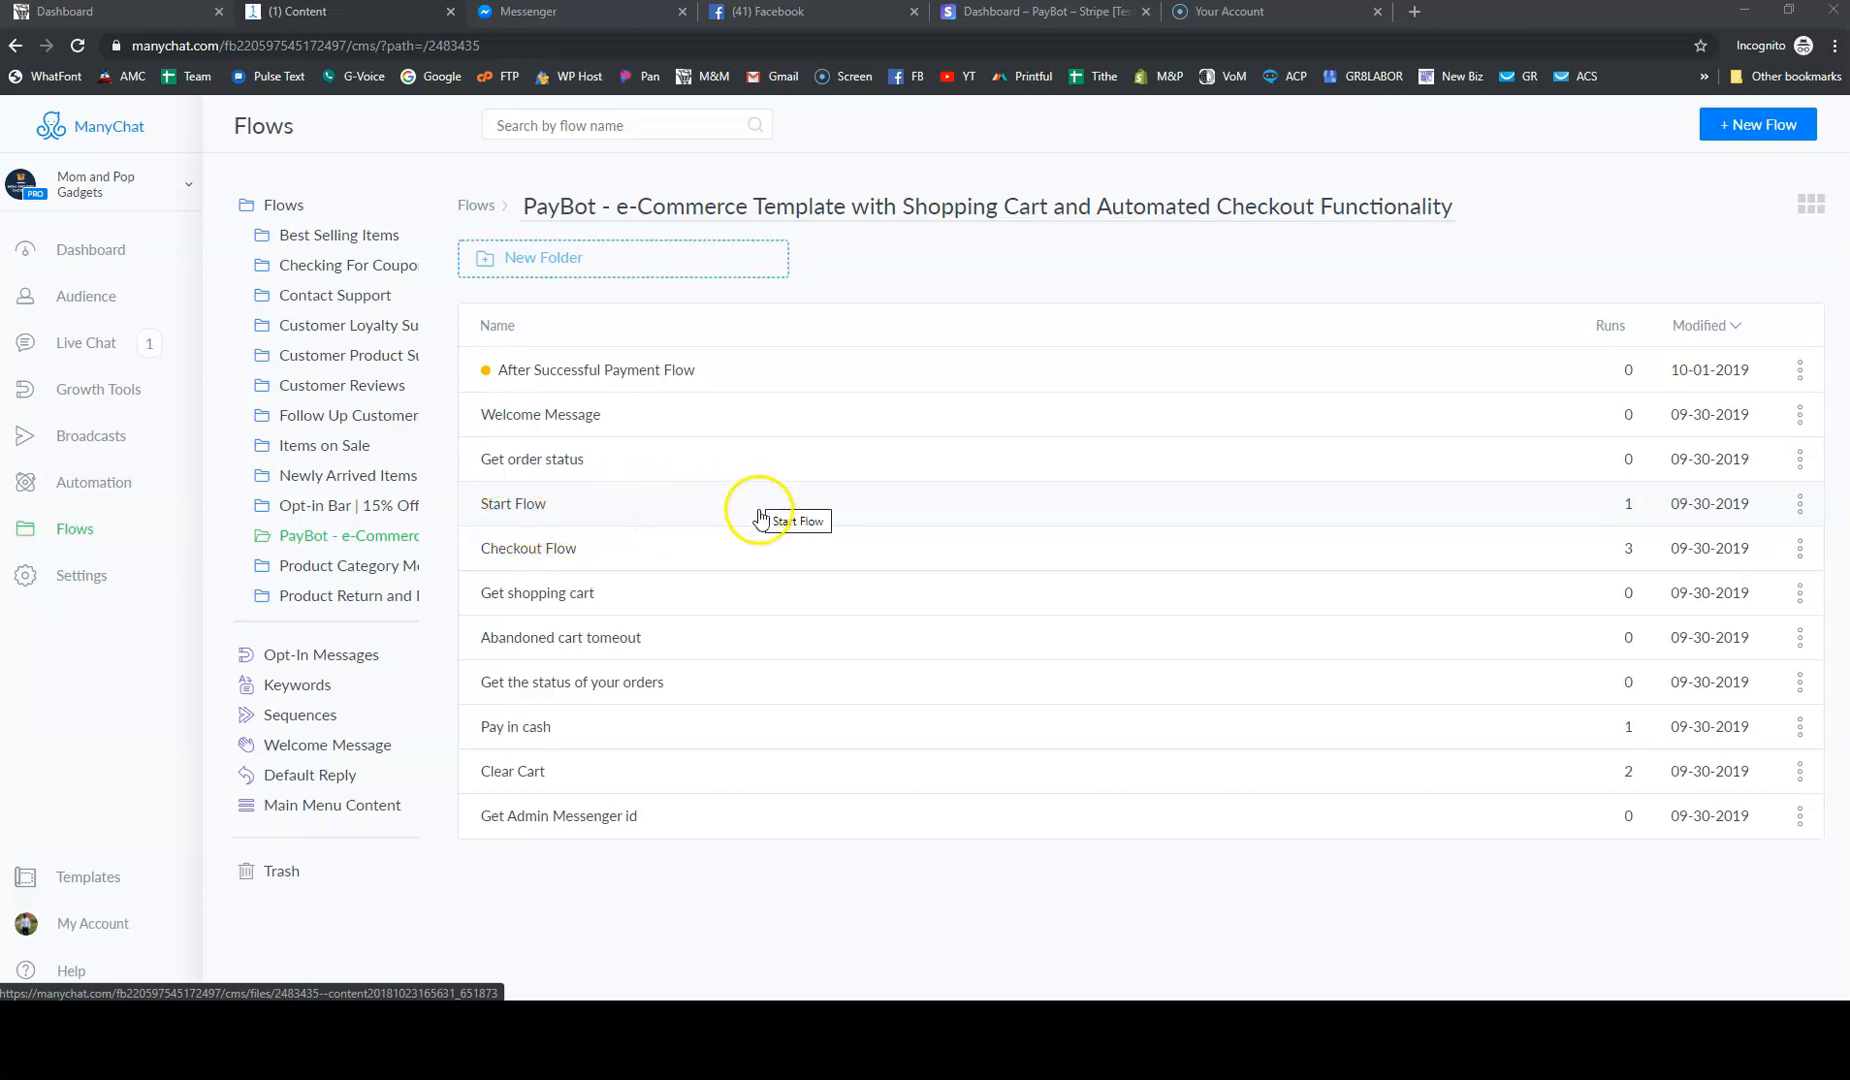
pyautogui.click(530, 506)
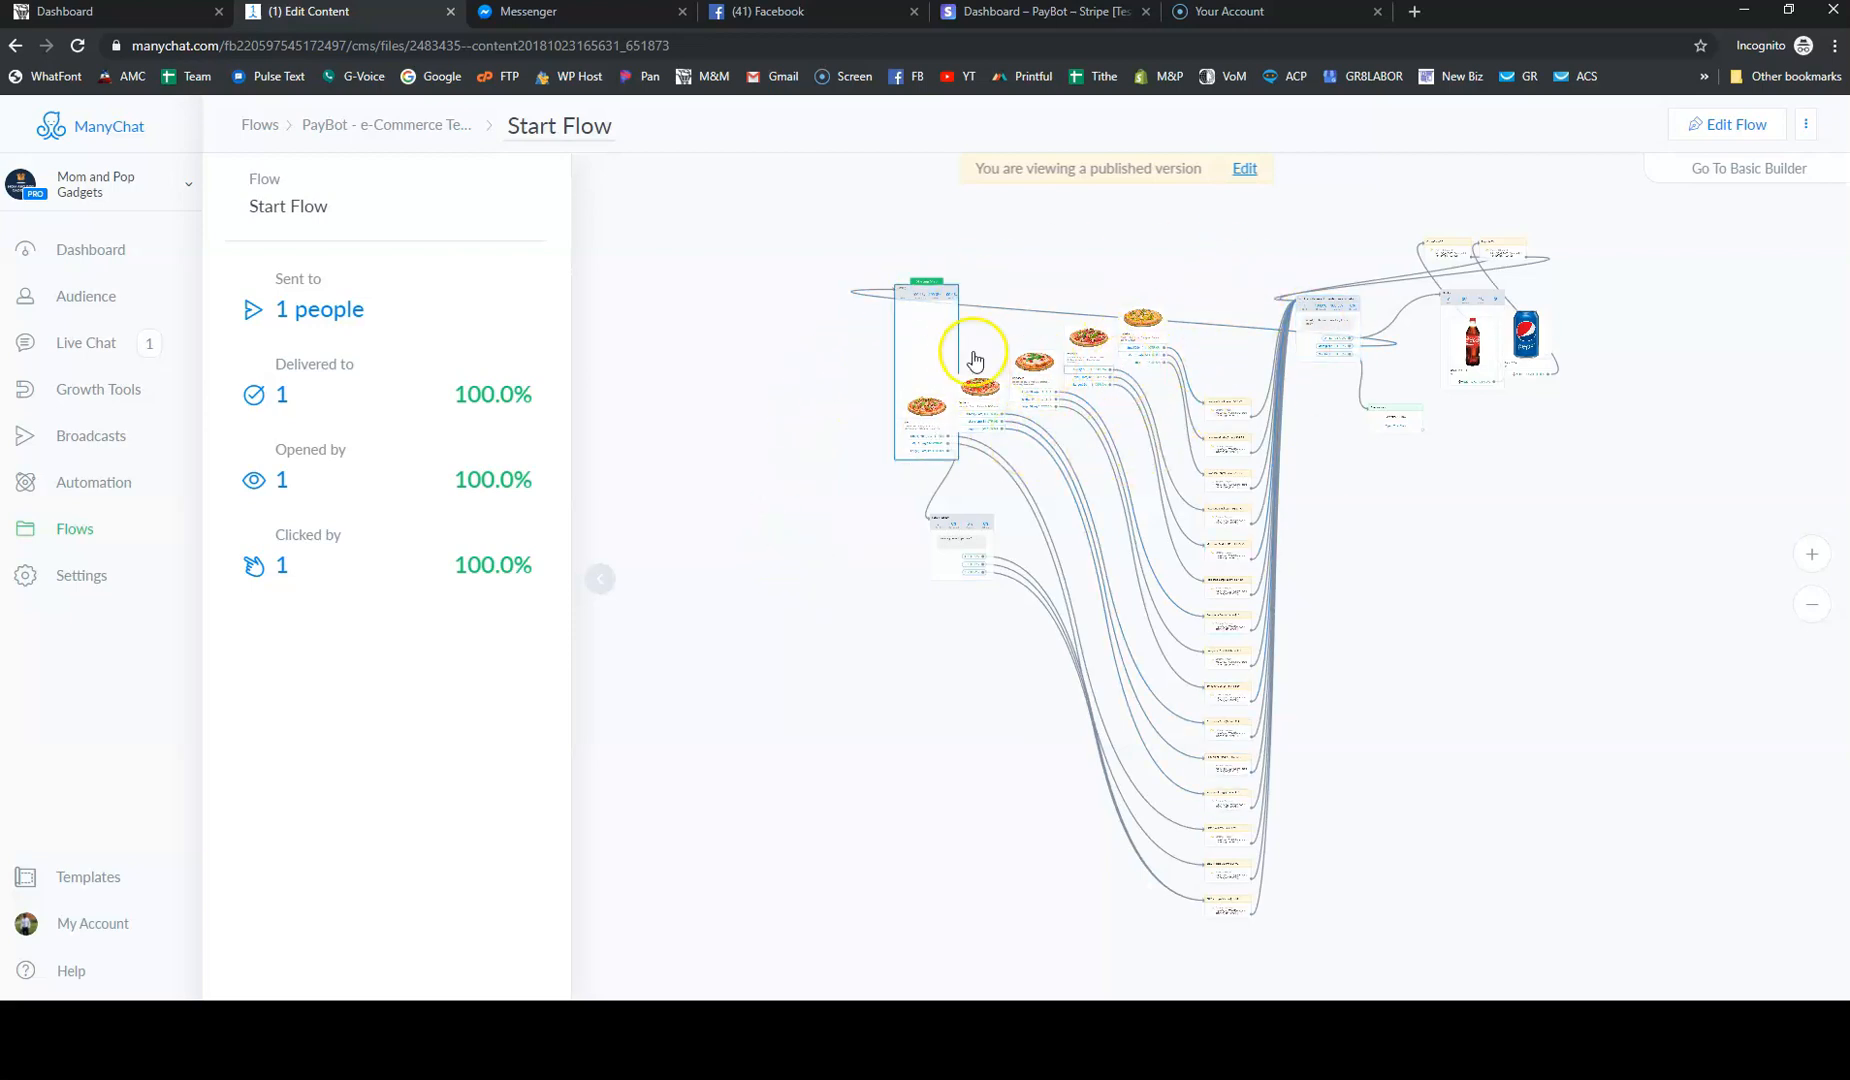
pyautogui.click(395, 127)
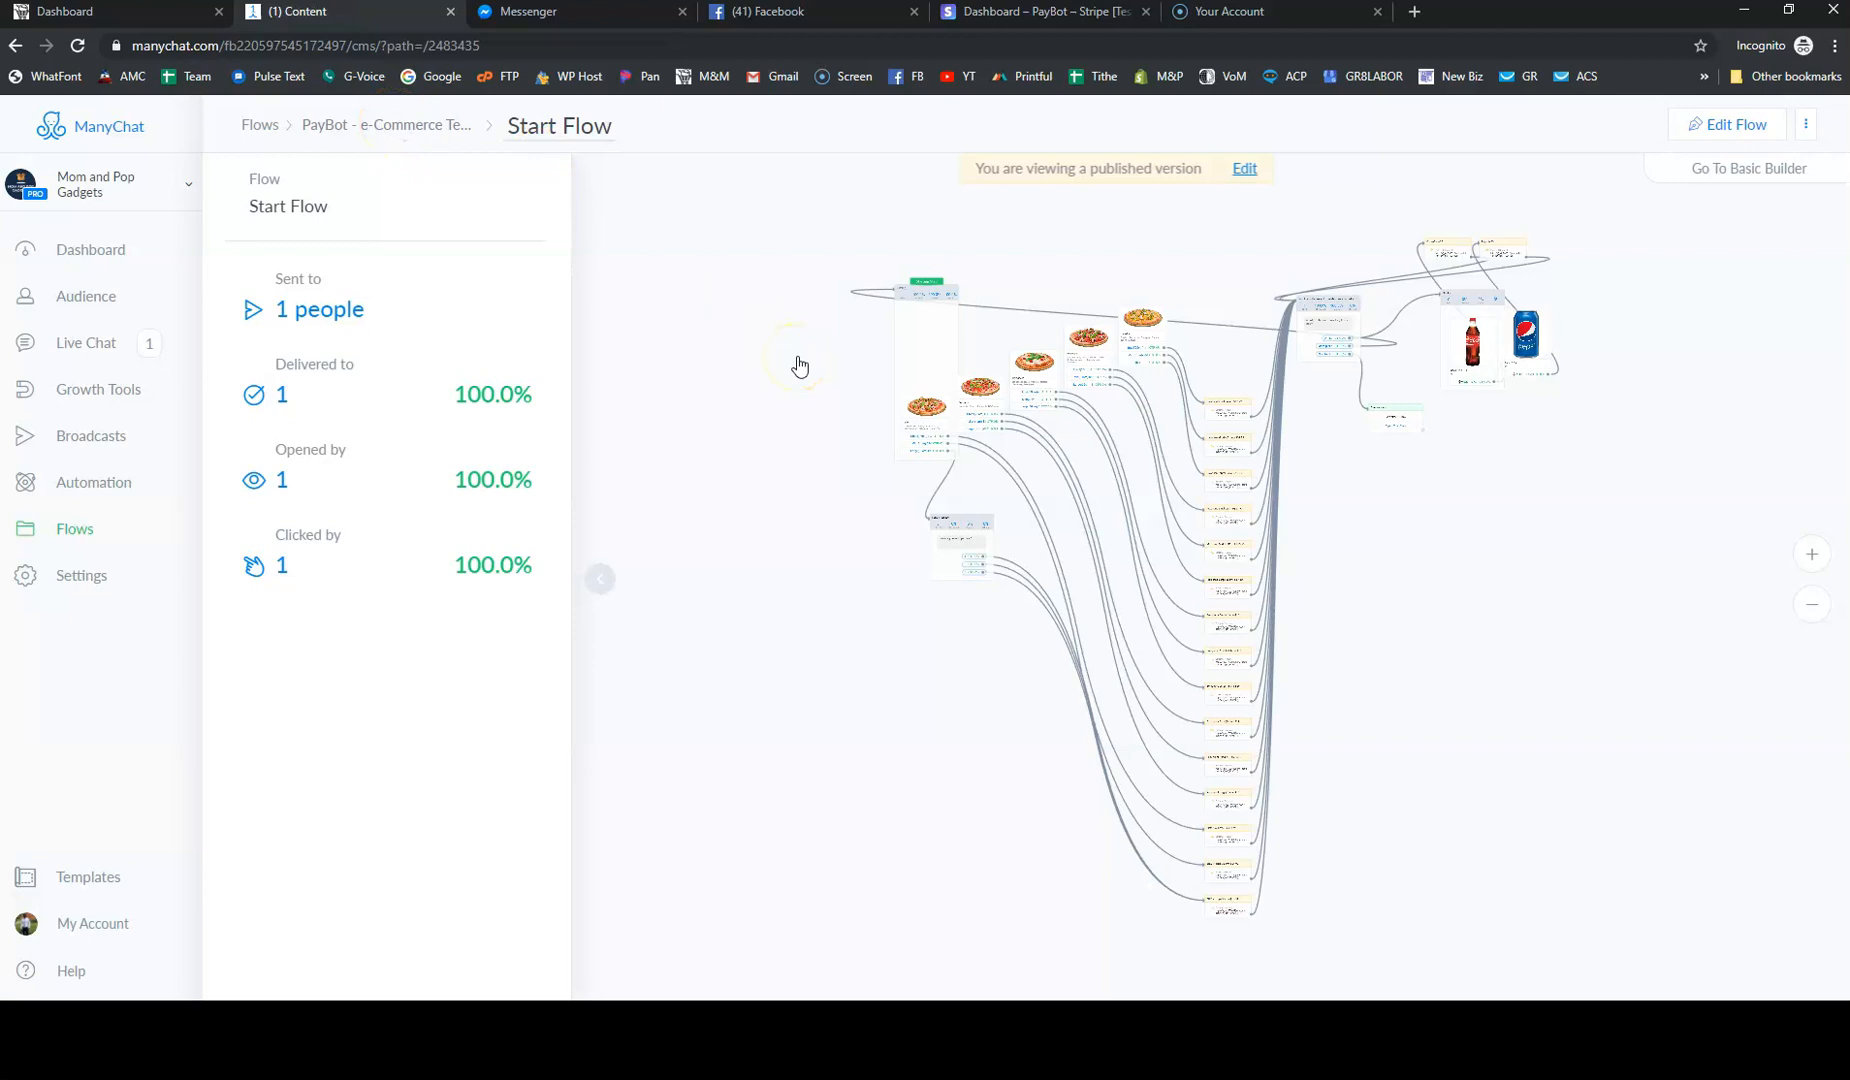
pyautogui.click(412, 130)
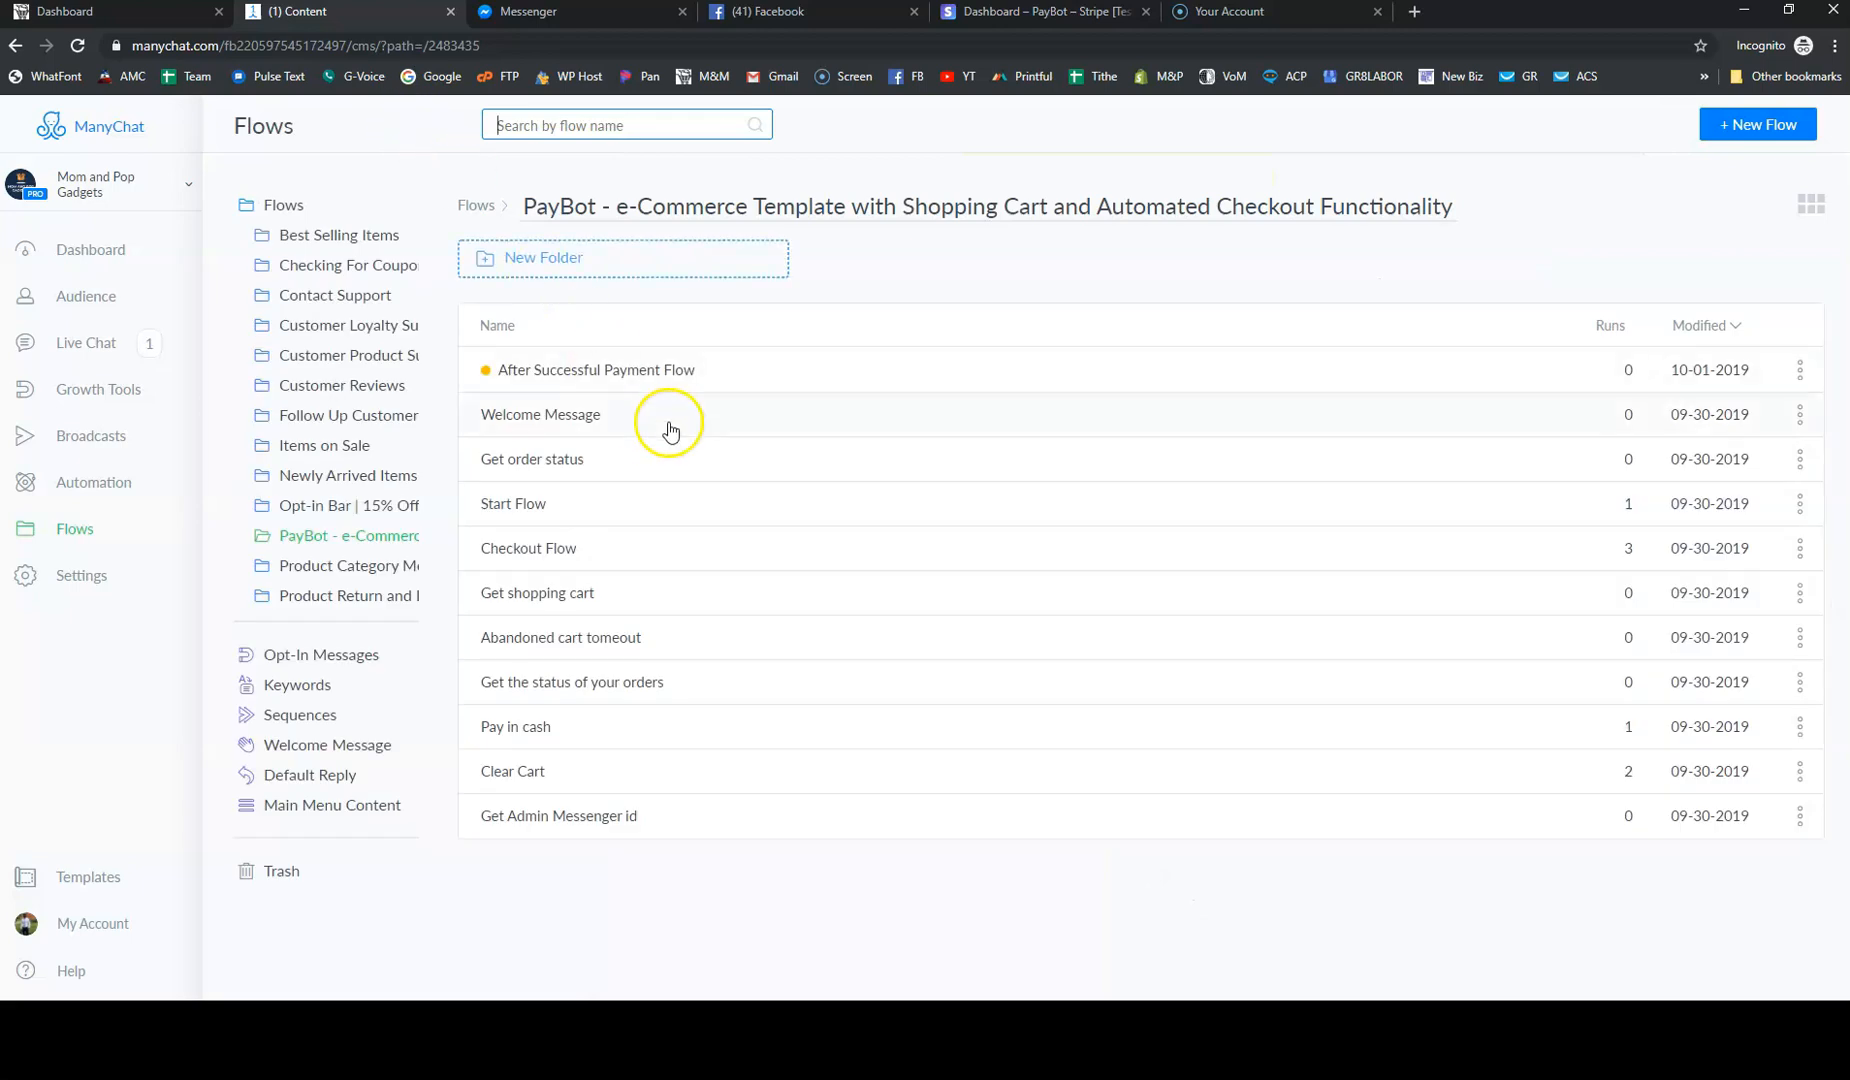
# Open the Checkout Flow and review the matching checkout messages in the Mom and Pop Gadgets Messenger conversation
pyautogui.click(522, 558)
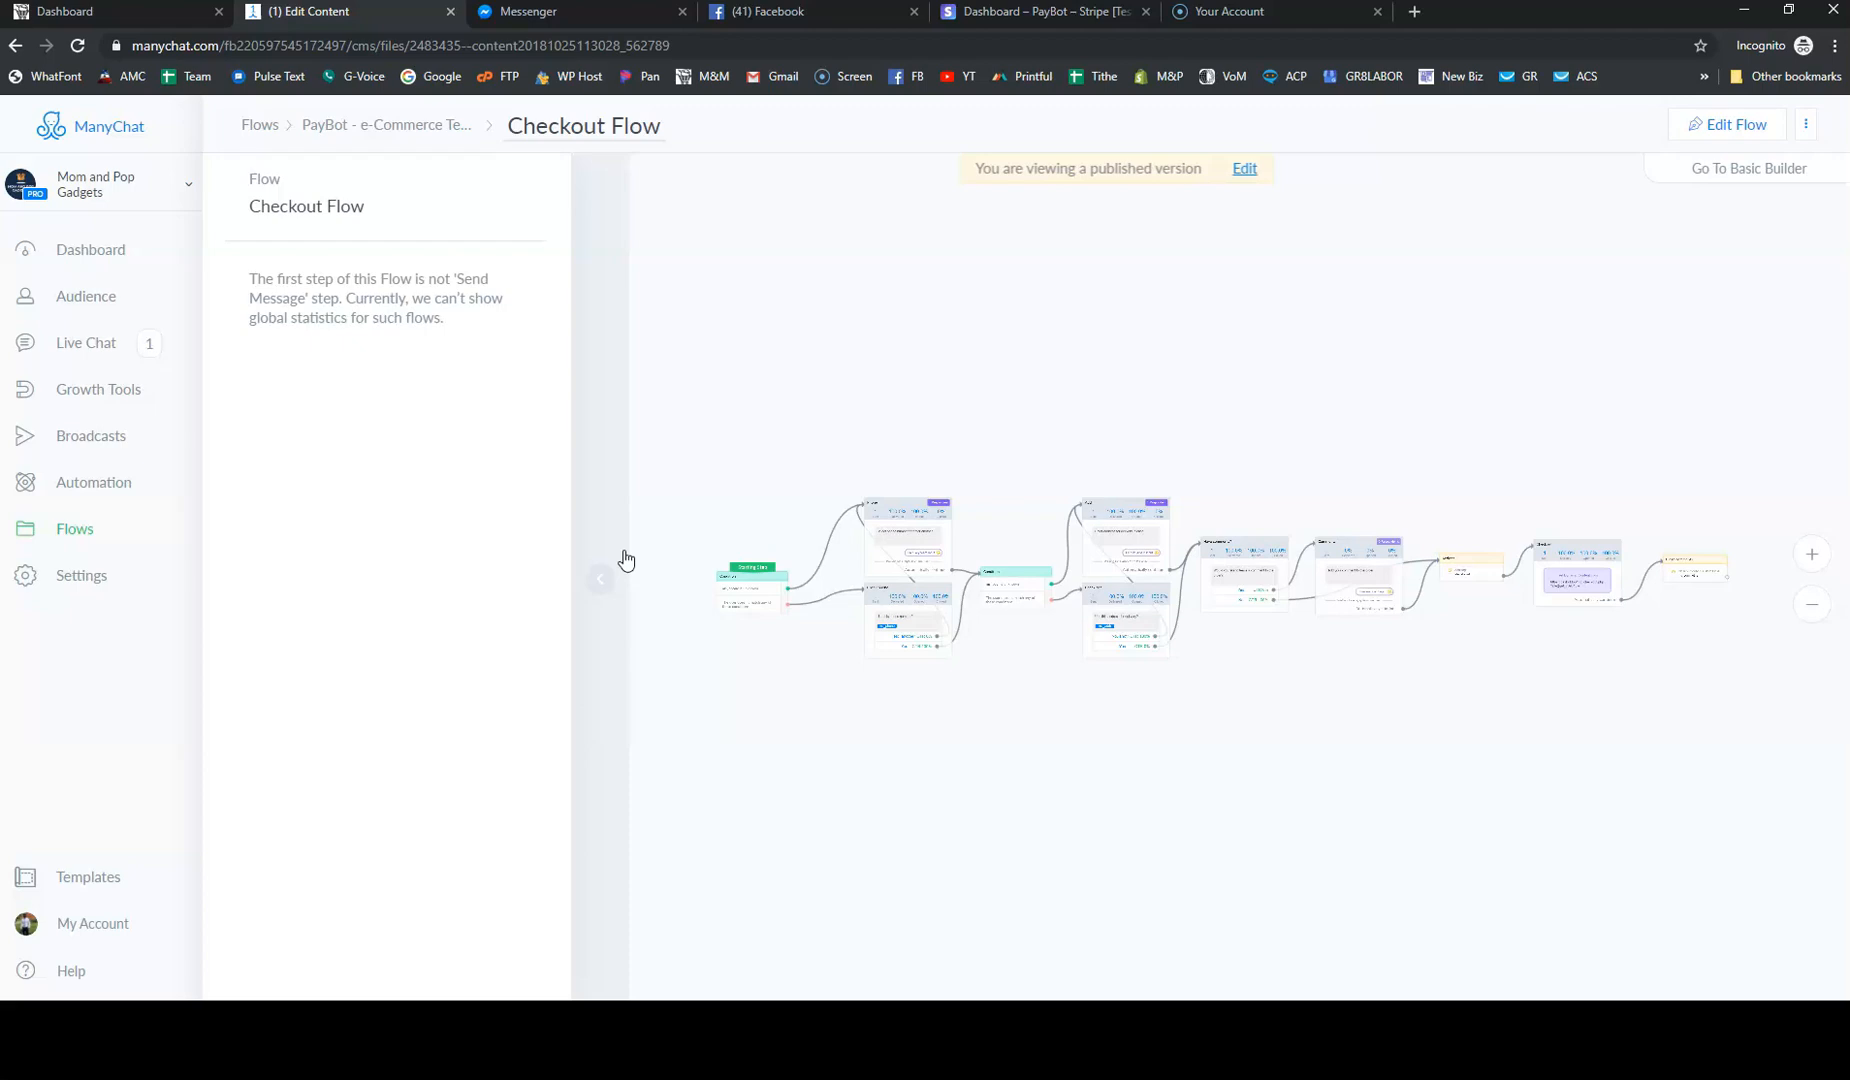
pyautogui.click(616, 17)
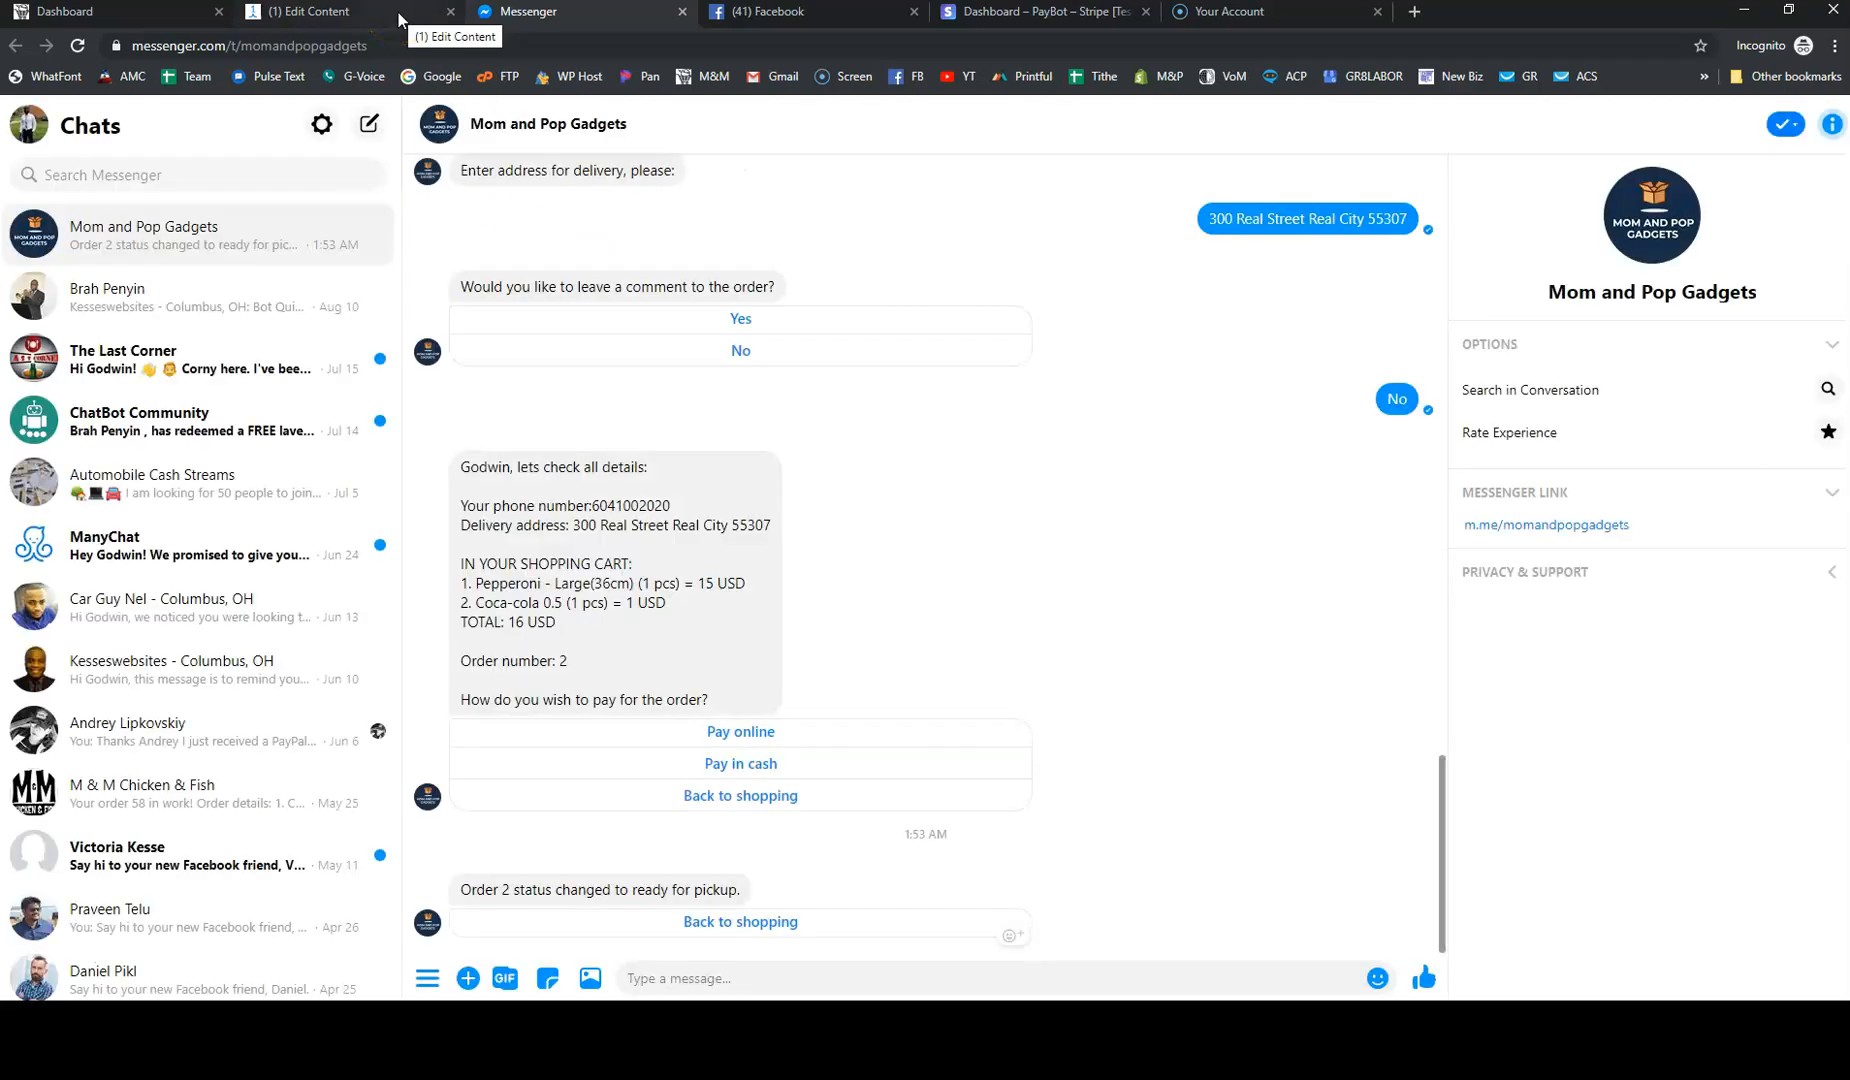
pyautogui.click(822, 548)
pyautogui.scroll(9, 822, 548)
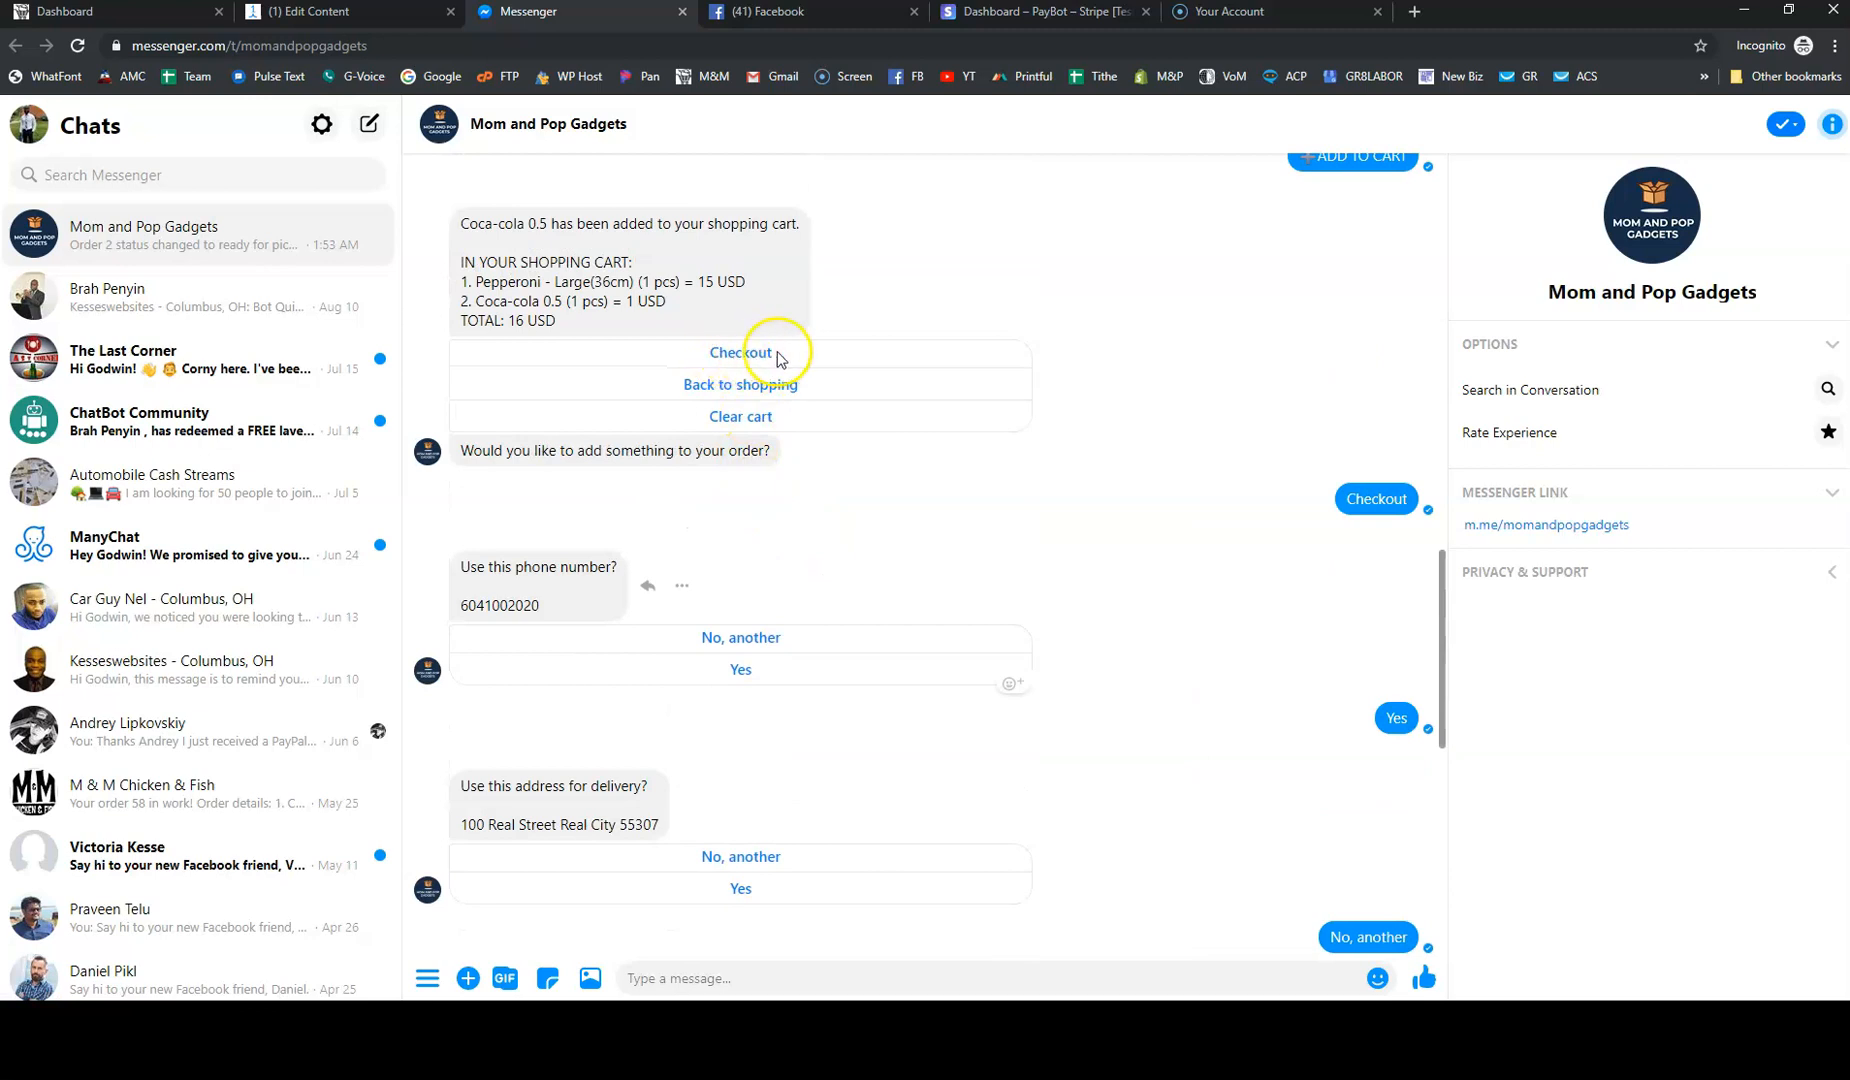
pyautogui.scroll(1, 730, 360)
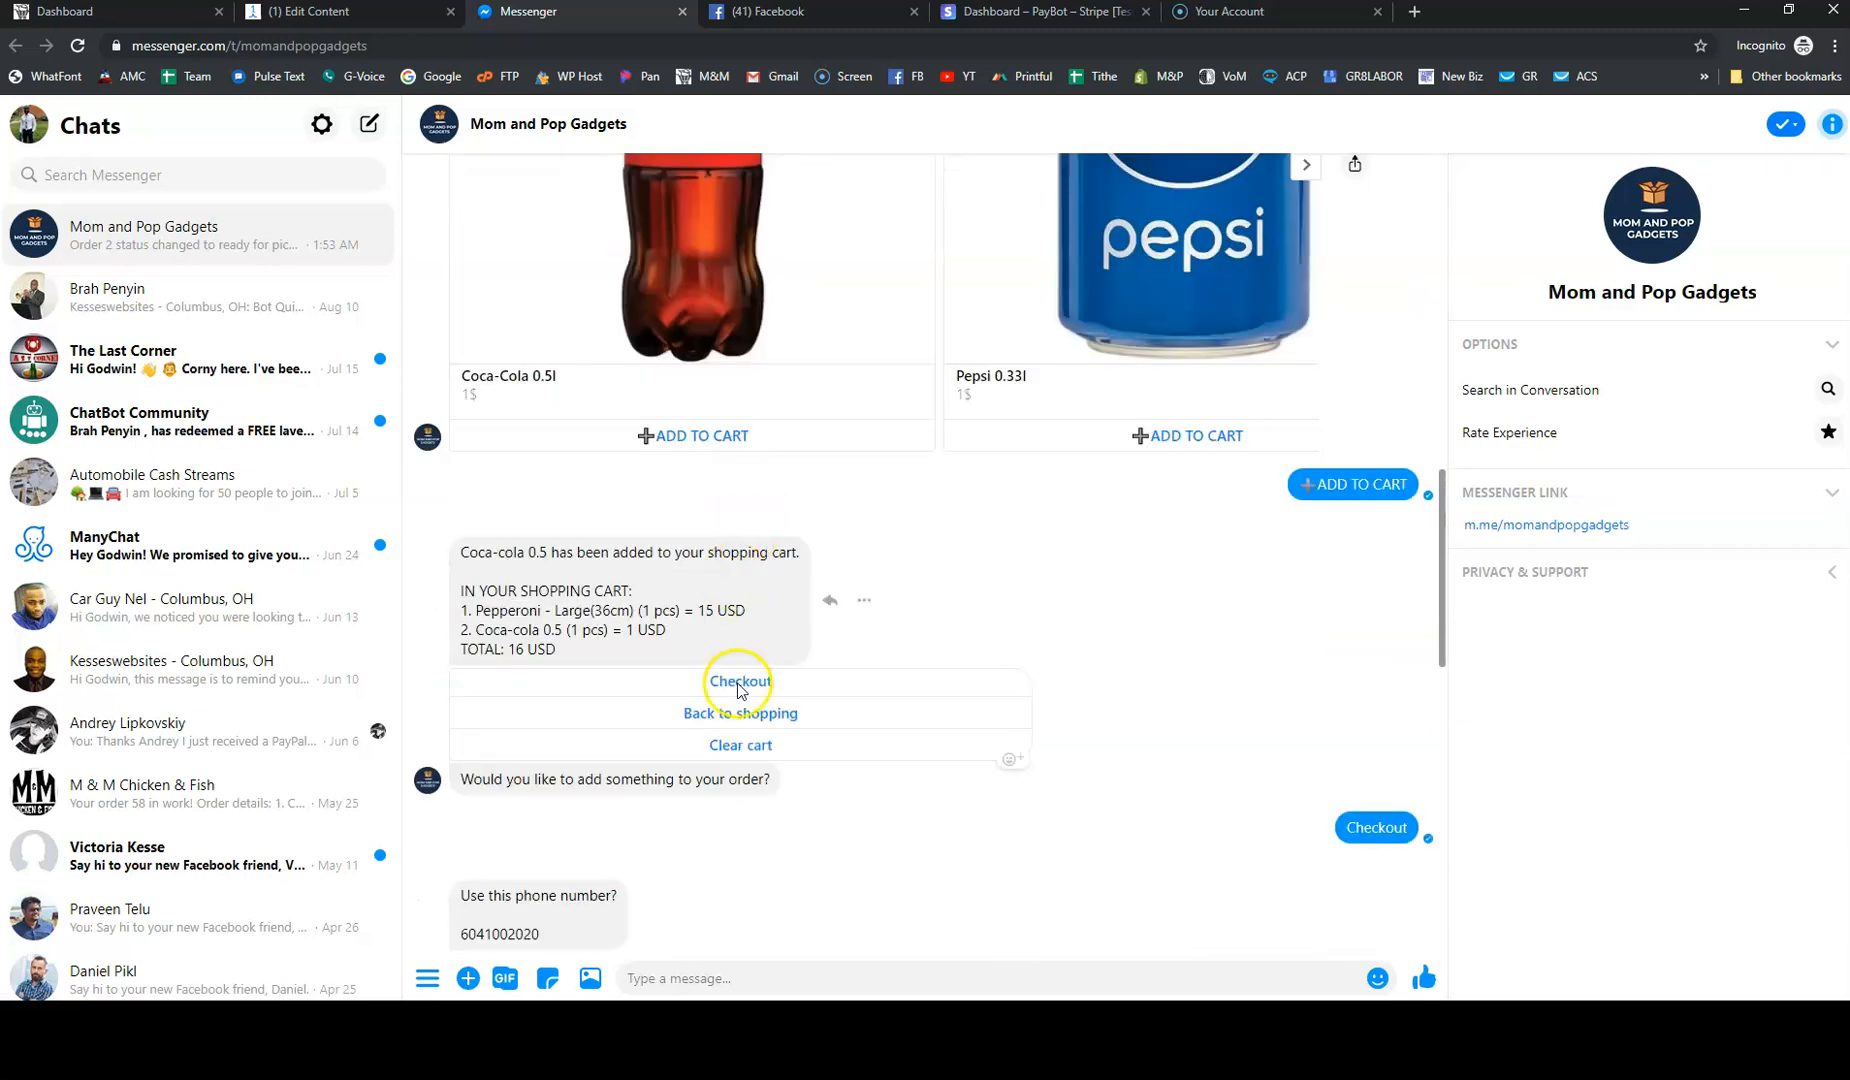
pyautogui.scroll(1, 738, 682)
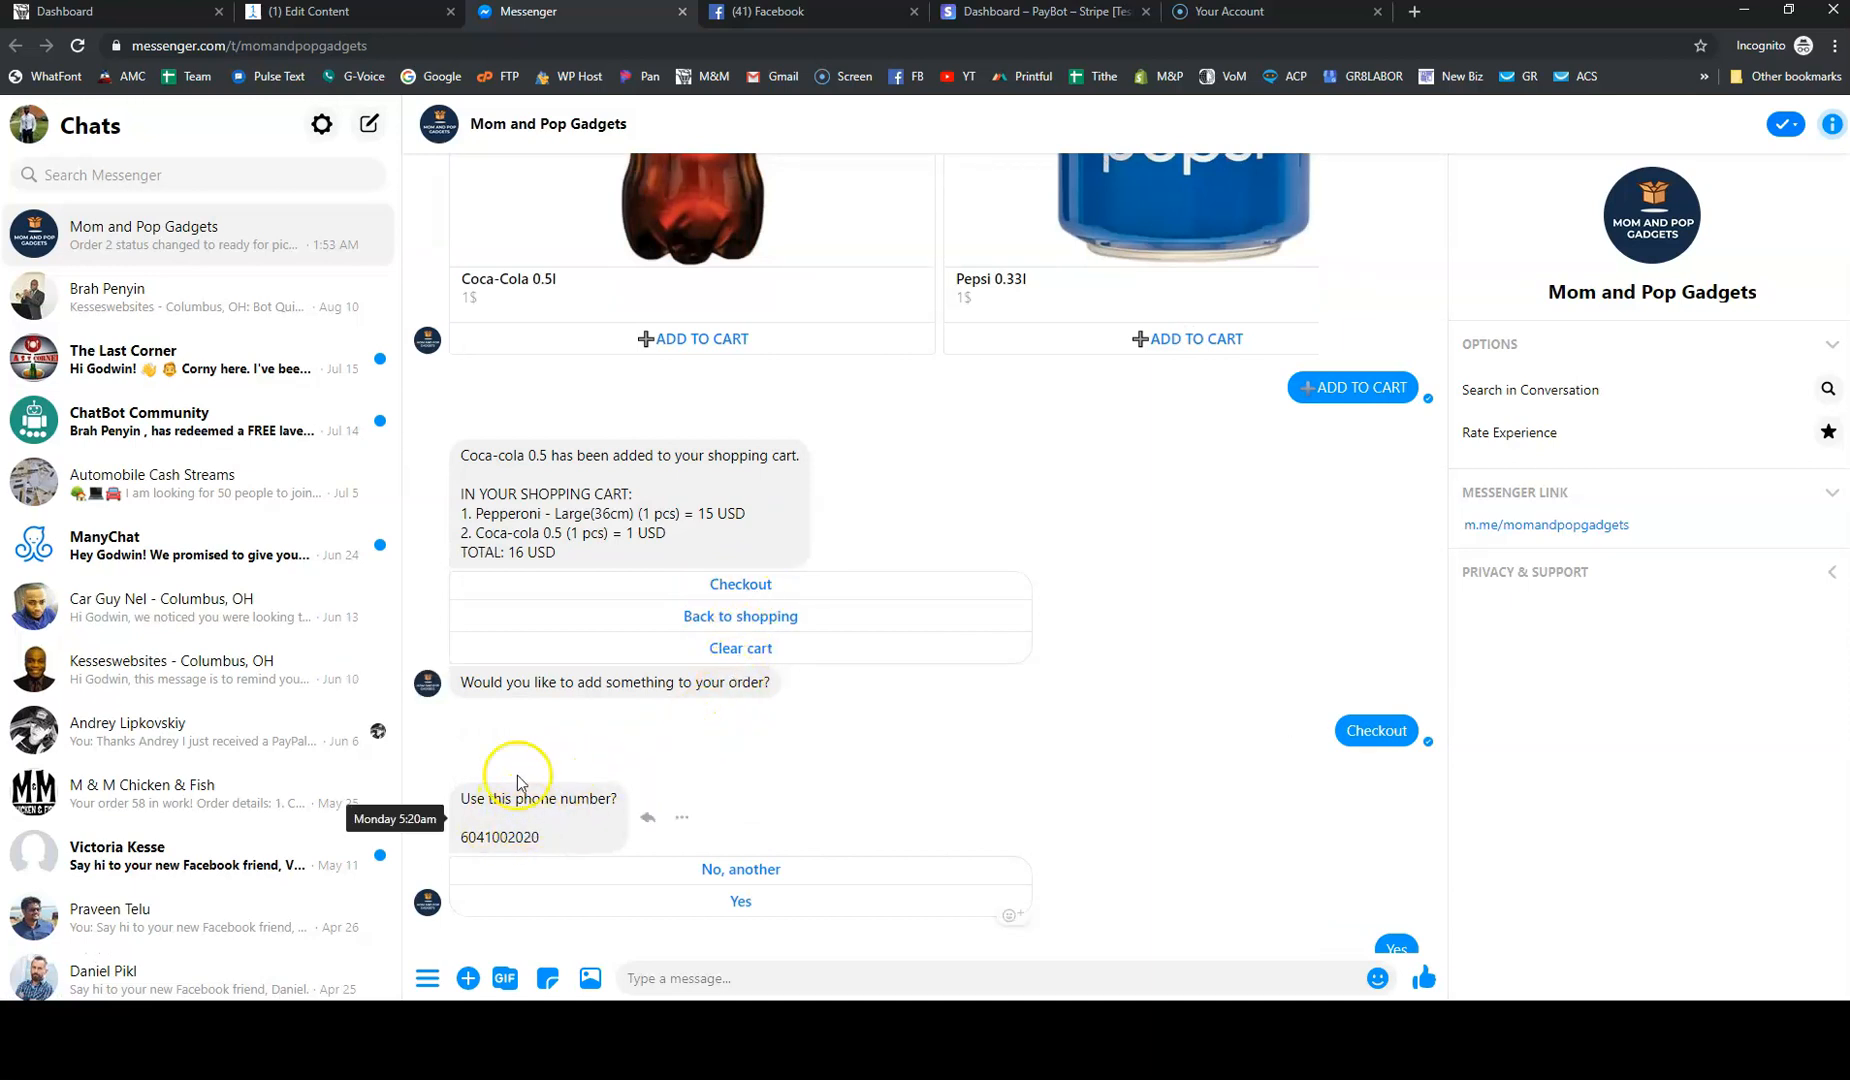
# Return to the Checkout Flow in ManyChat, put it into edit mode and examine the starting ms_phone condition
pyautogui.click(314, 14)
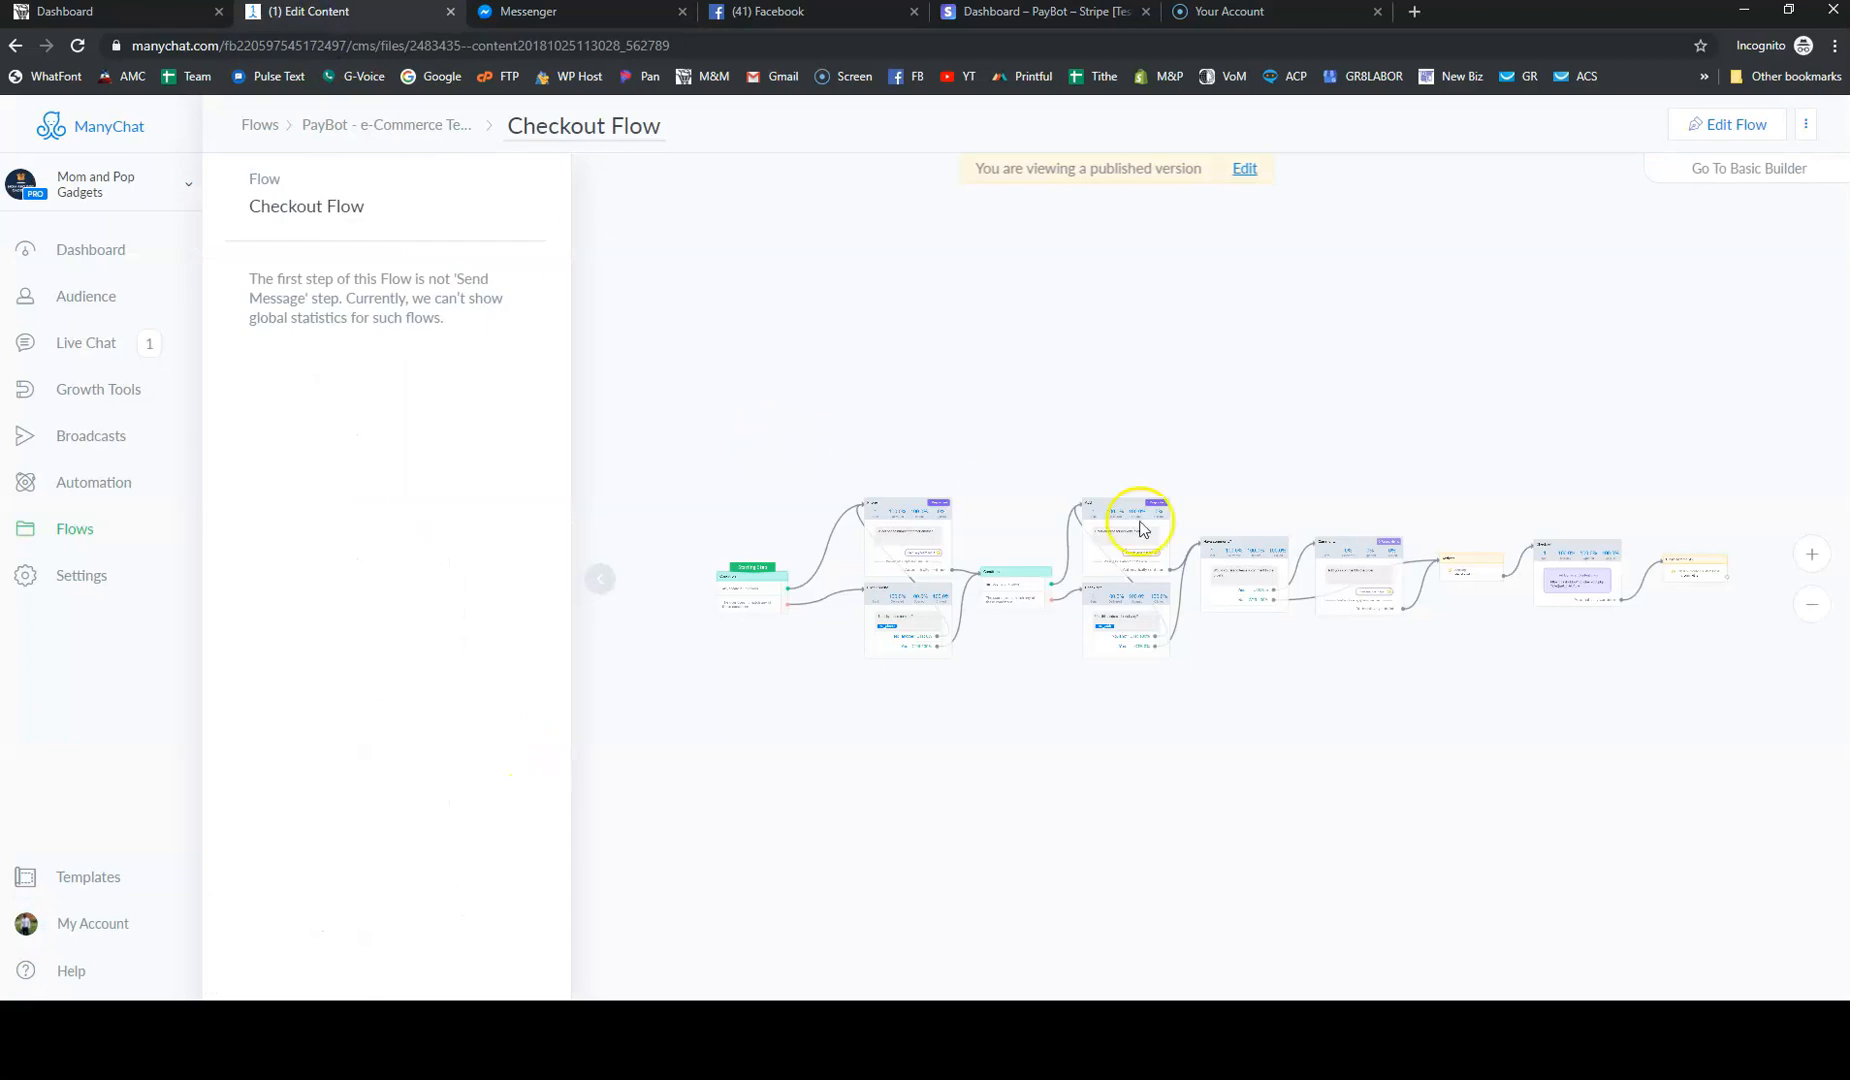
pyautogui.click(1722, 125)
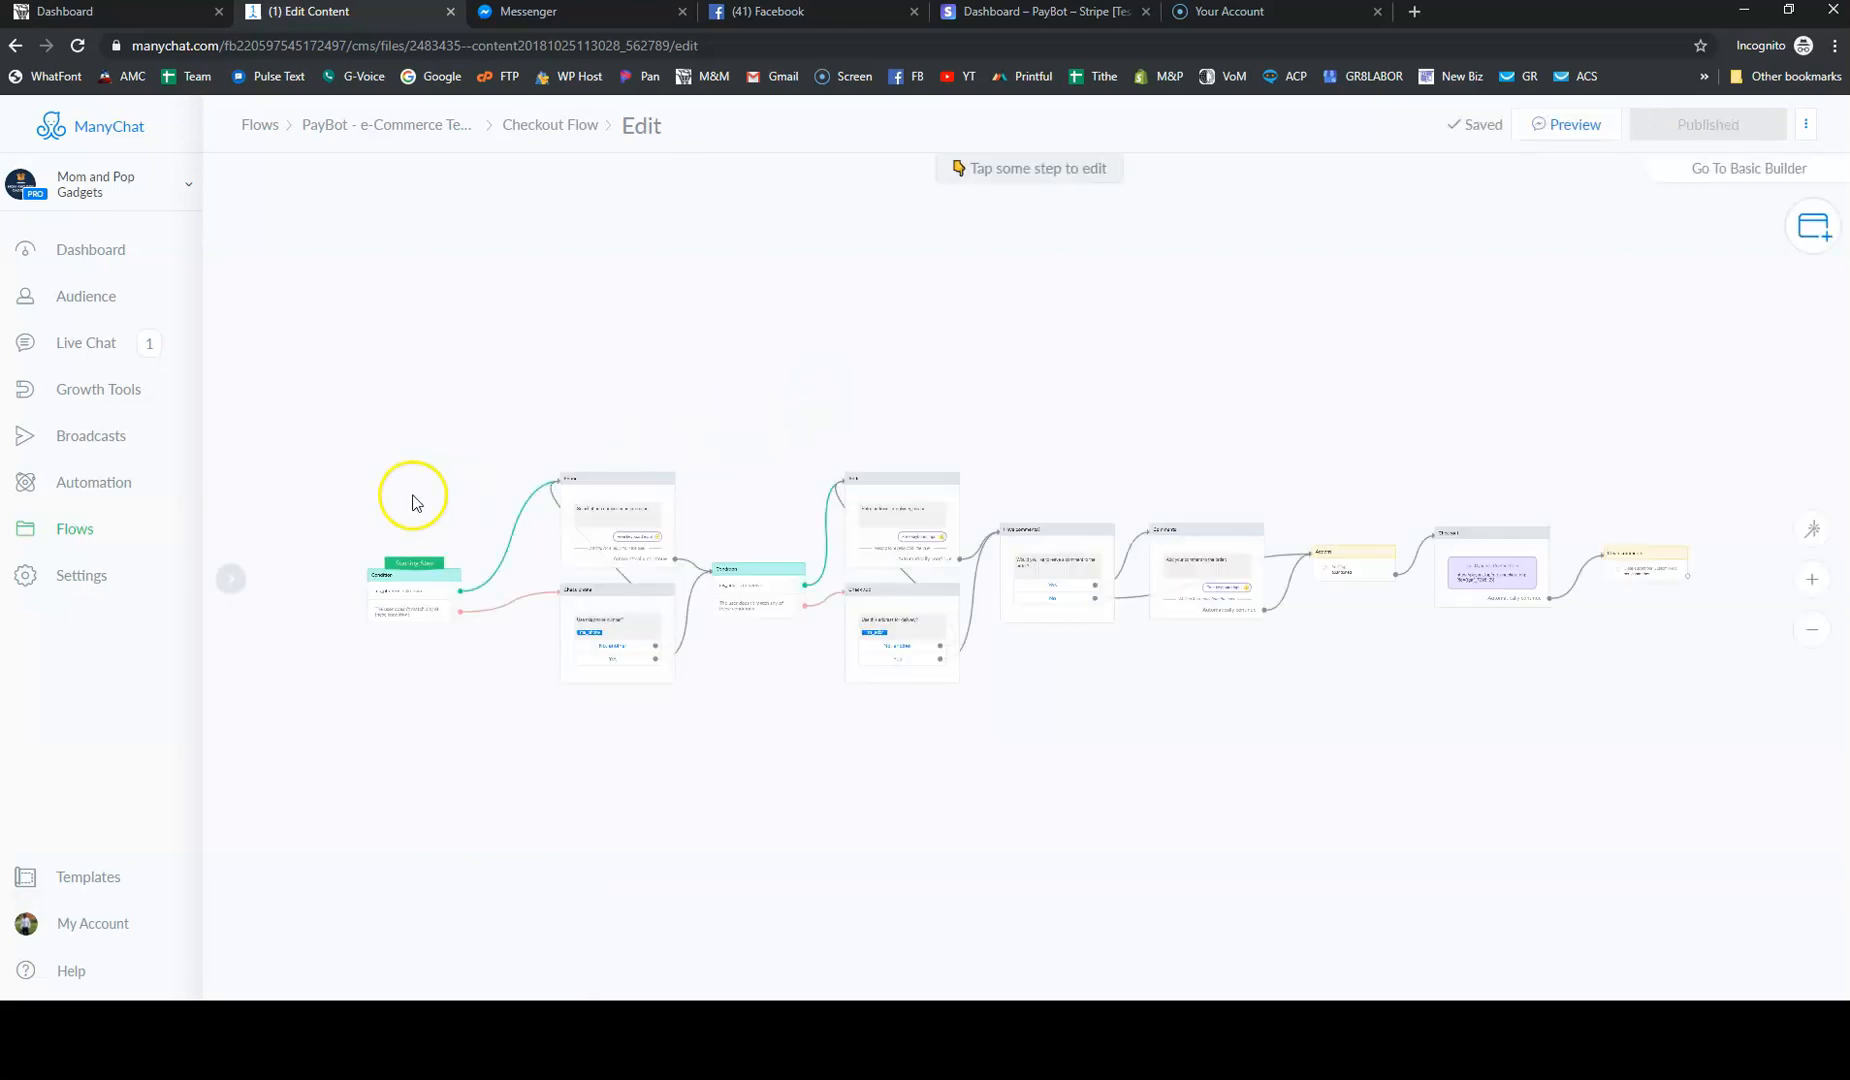
pyautogui.scroll(2, 409, 500)
pyautogui.scroll(3, 485, 550)
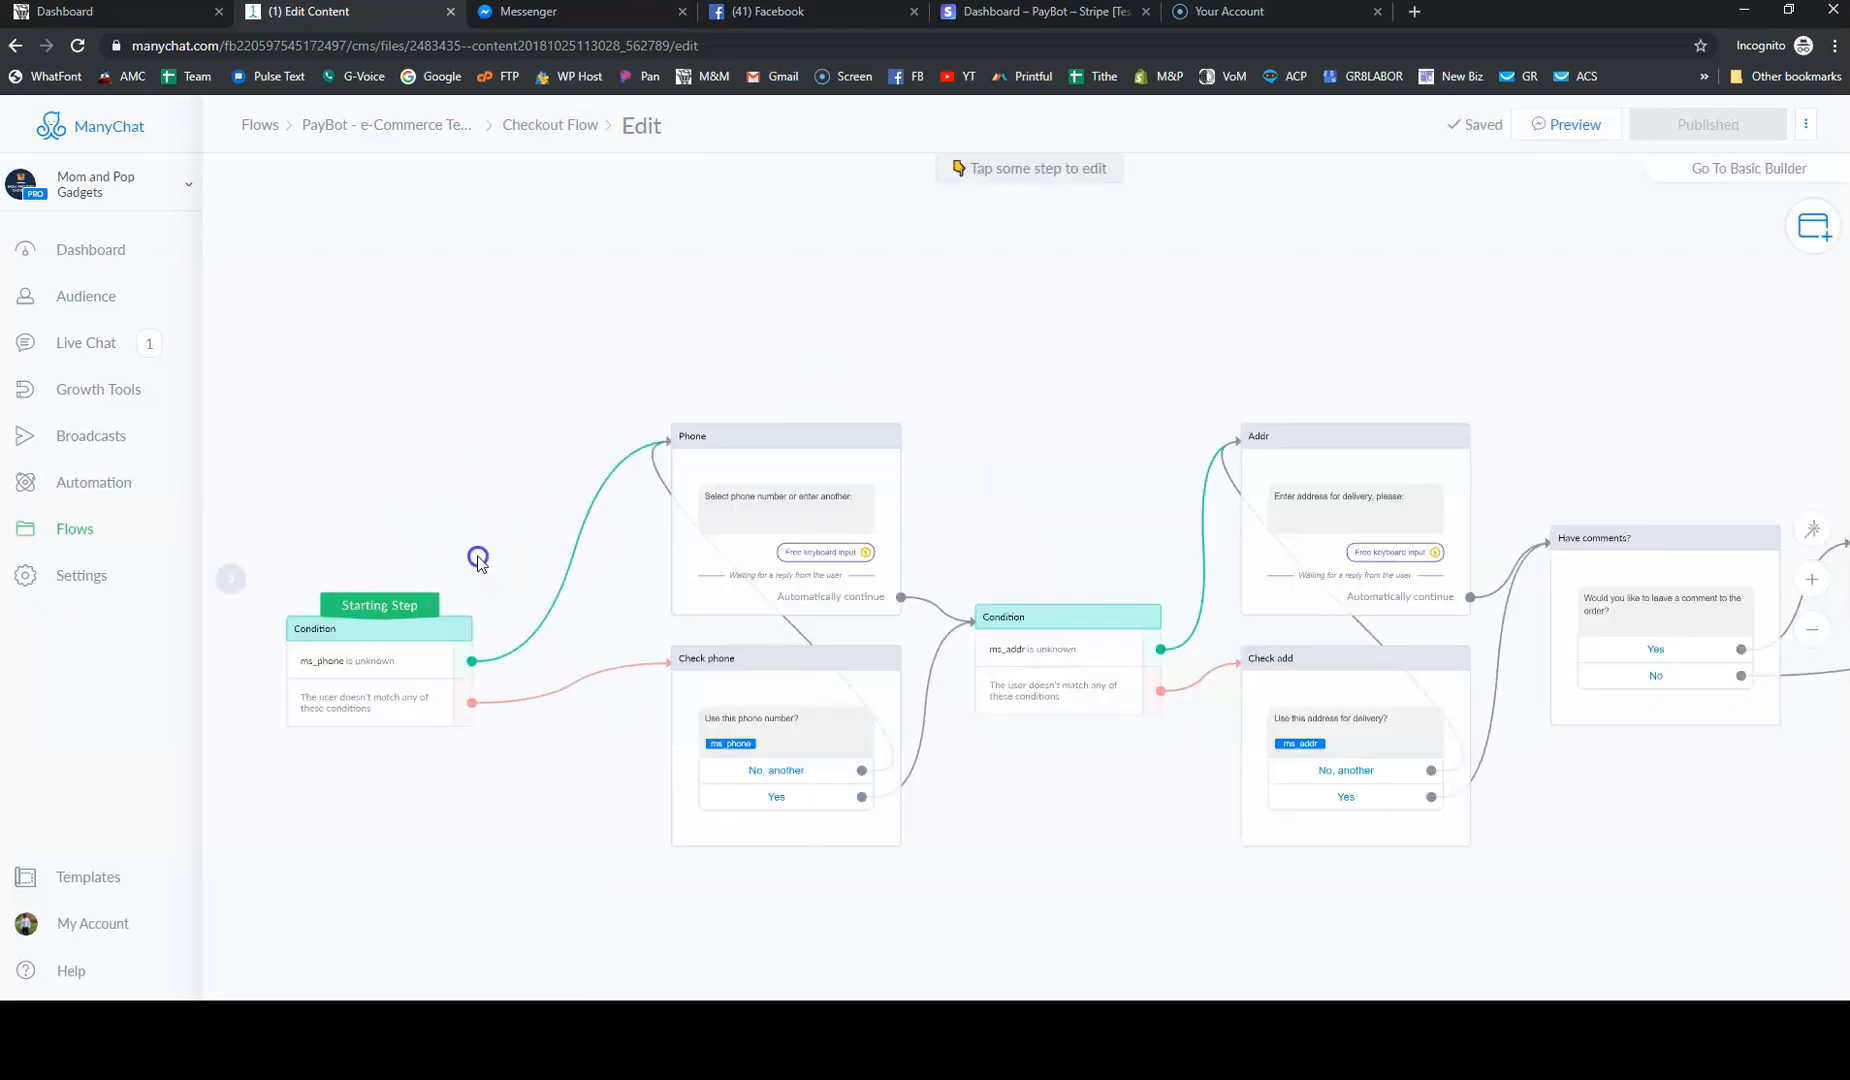
pyautogui.click(492, 537)
pyautogui.click(492, 540)
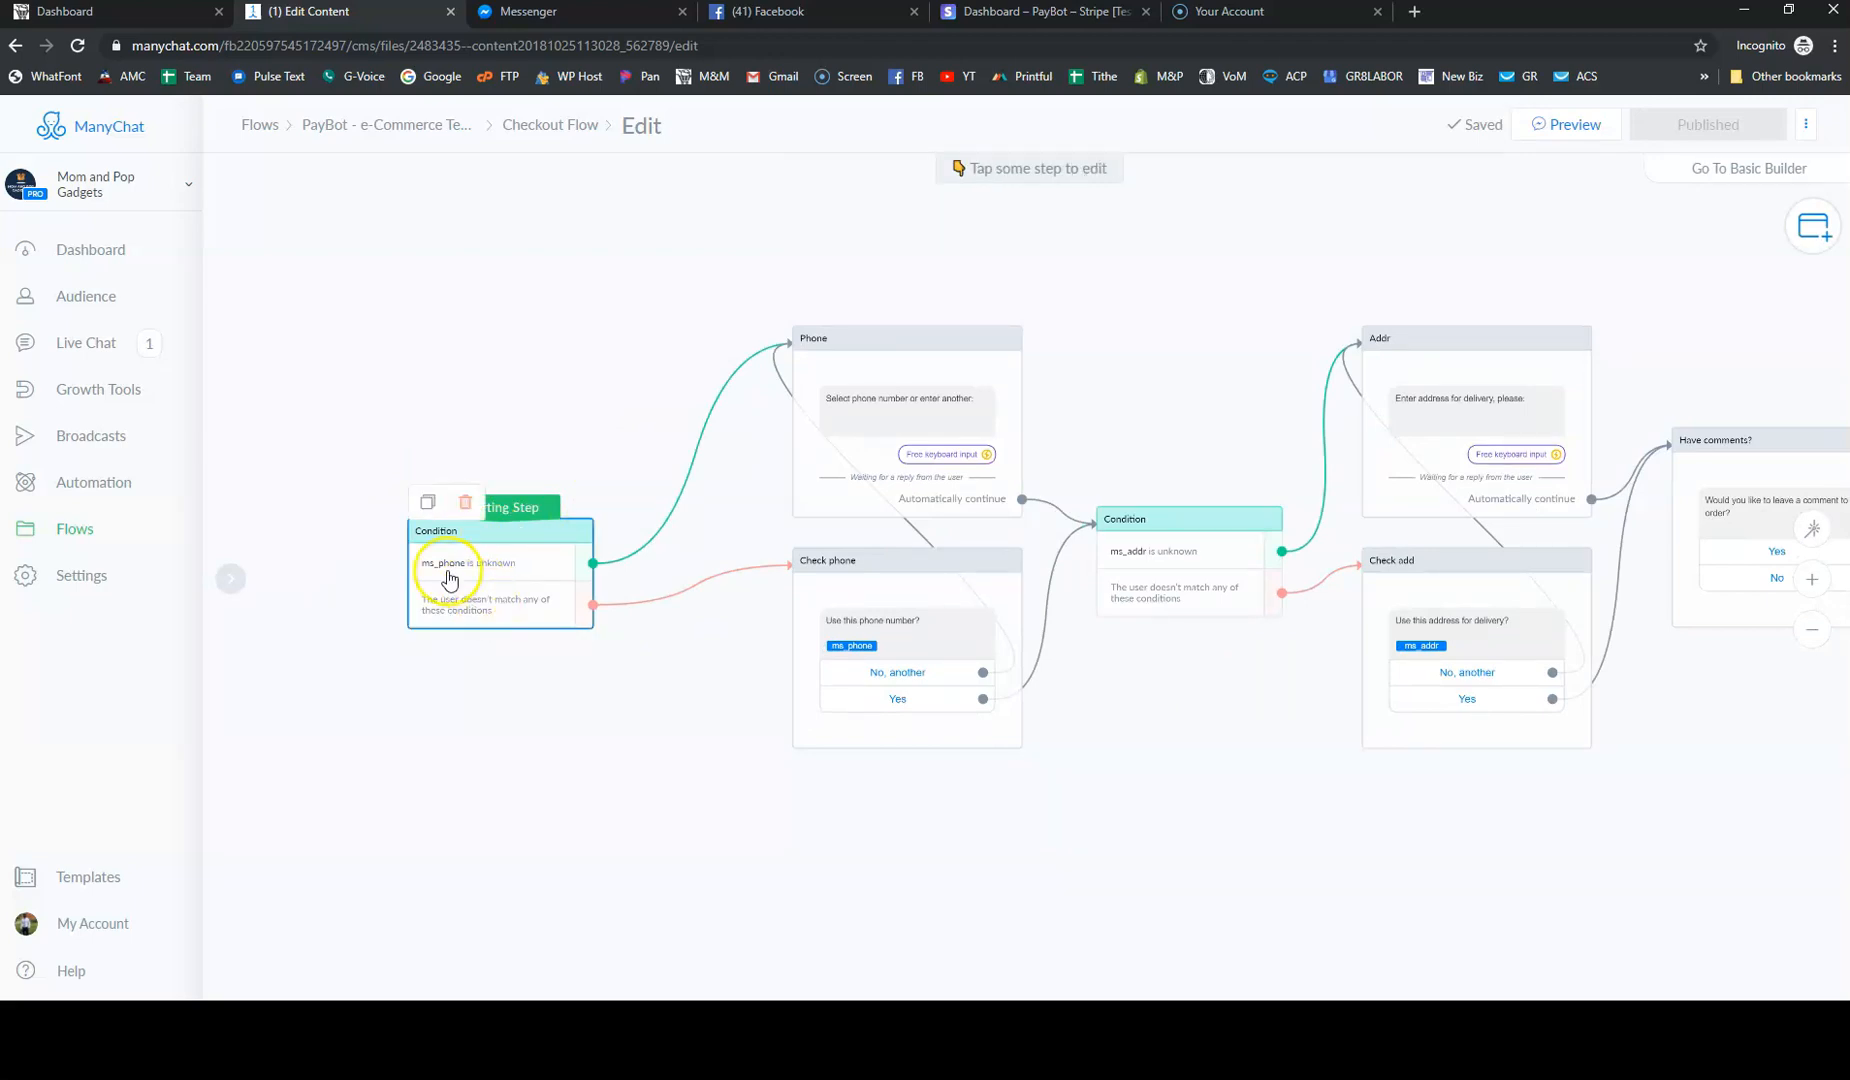
# Examine the Check phone step's replies and their connections to the Phone step and the ms_addr condition
pyautogui.scroll(1, 460, 570)
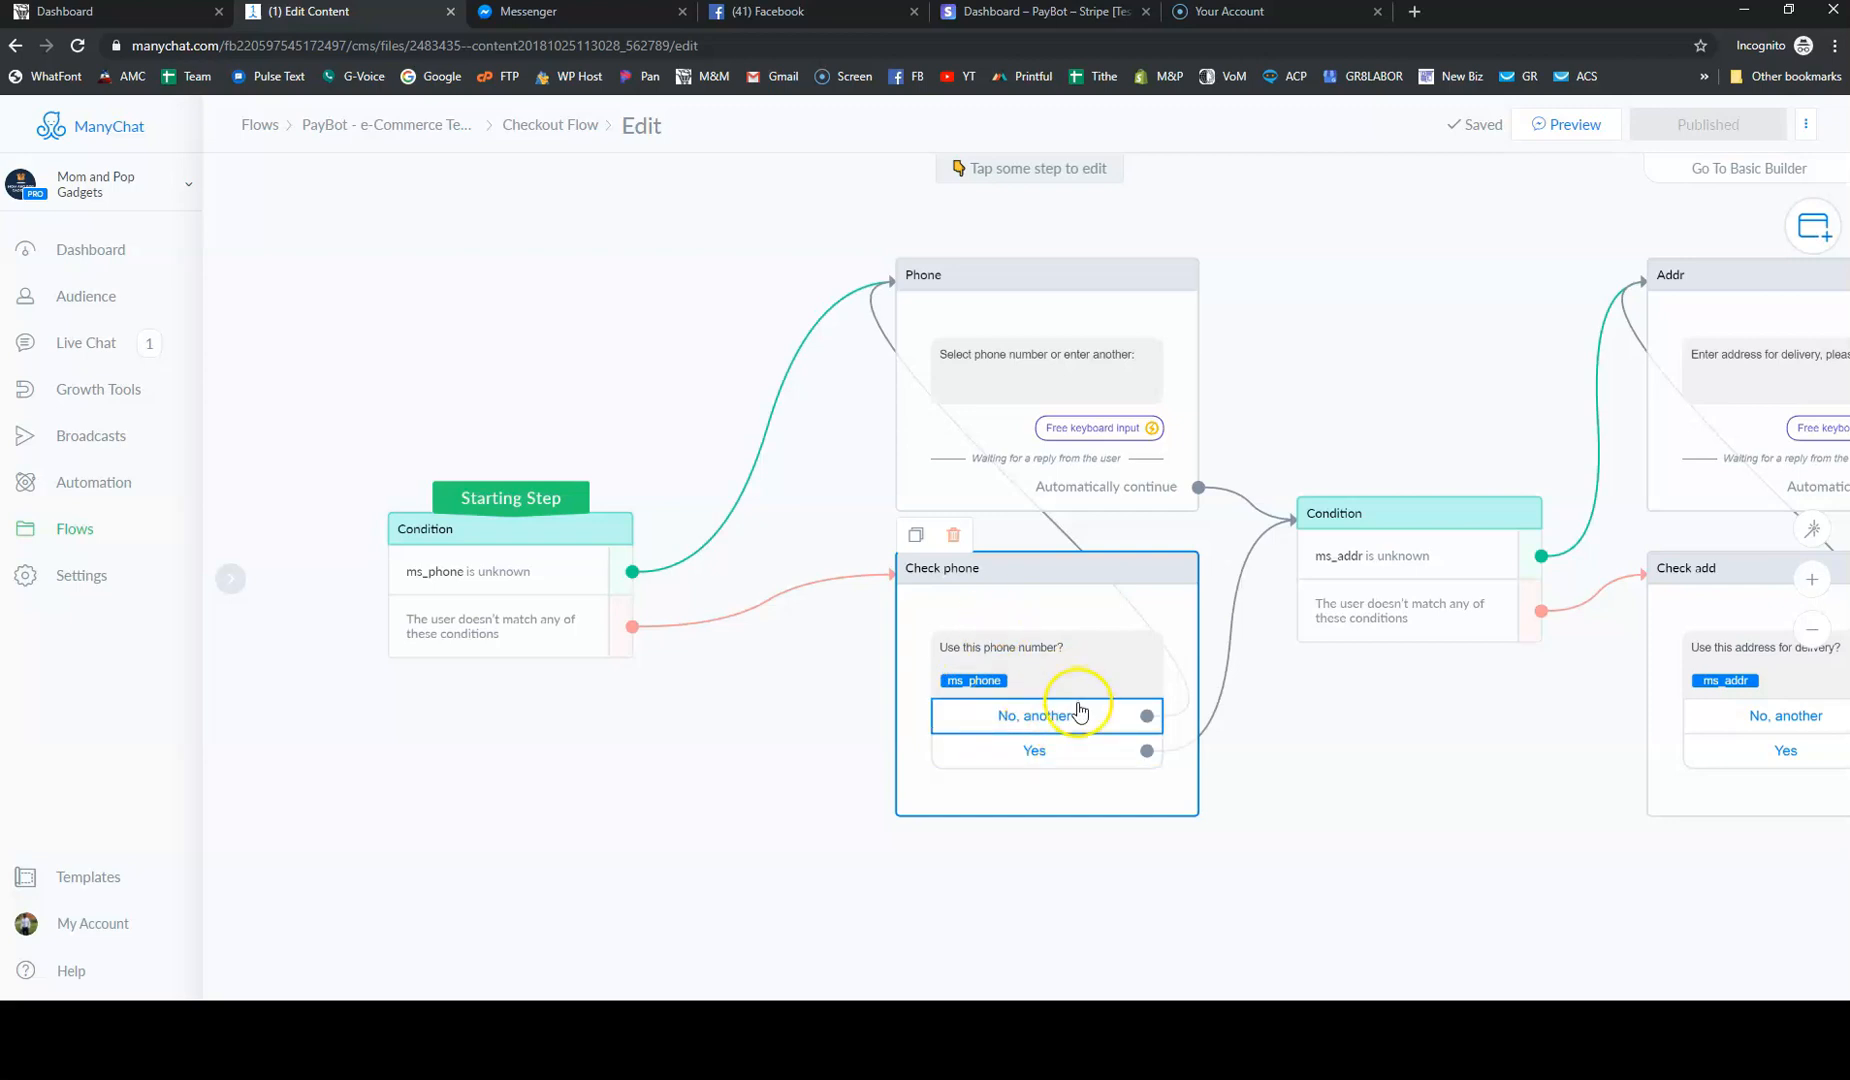
pyautogui.scroll(-1, 1070, 637)
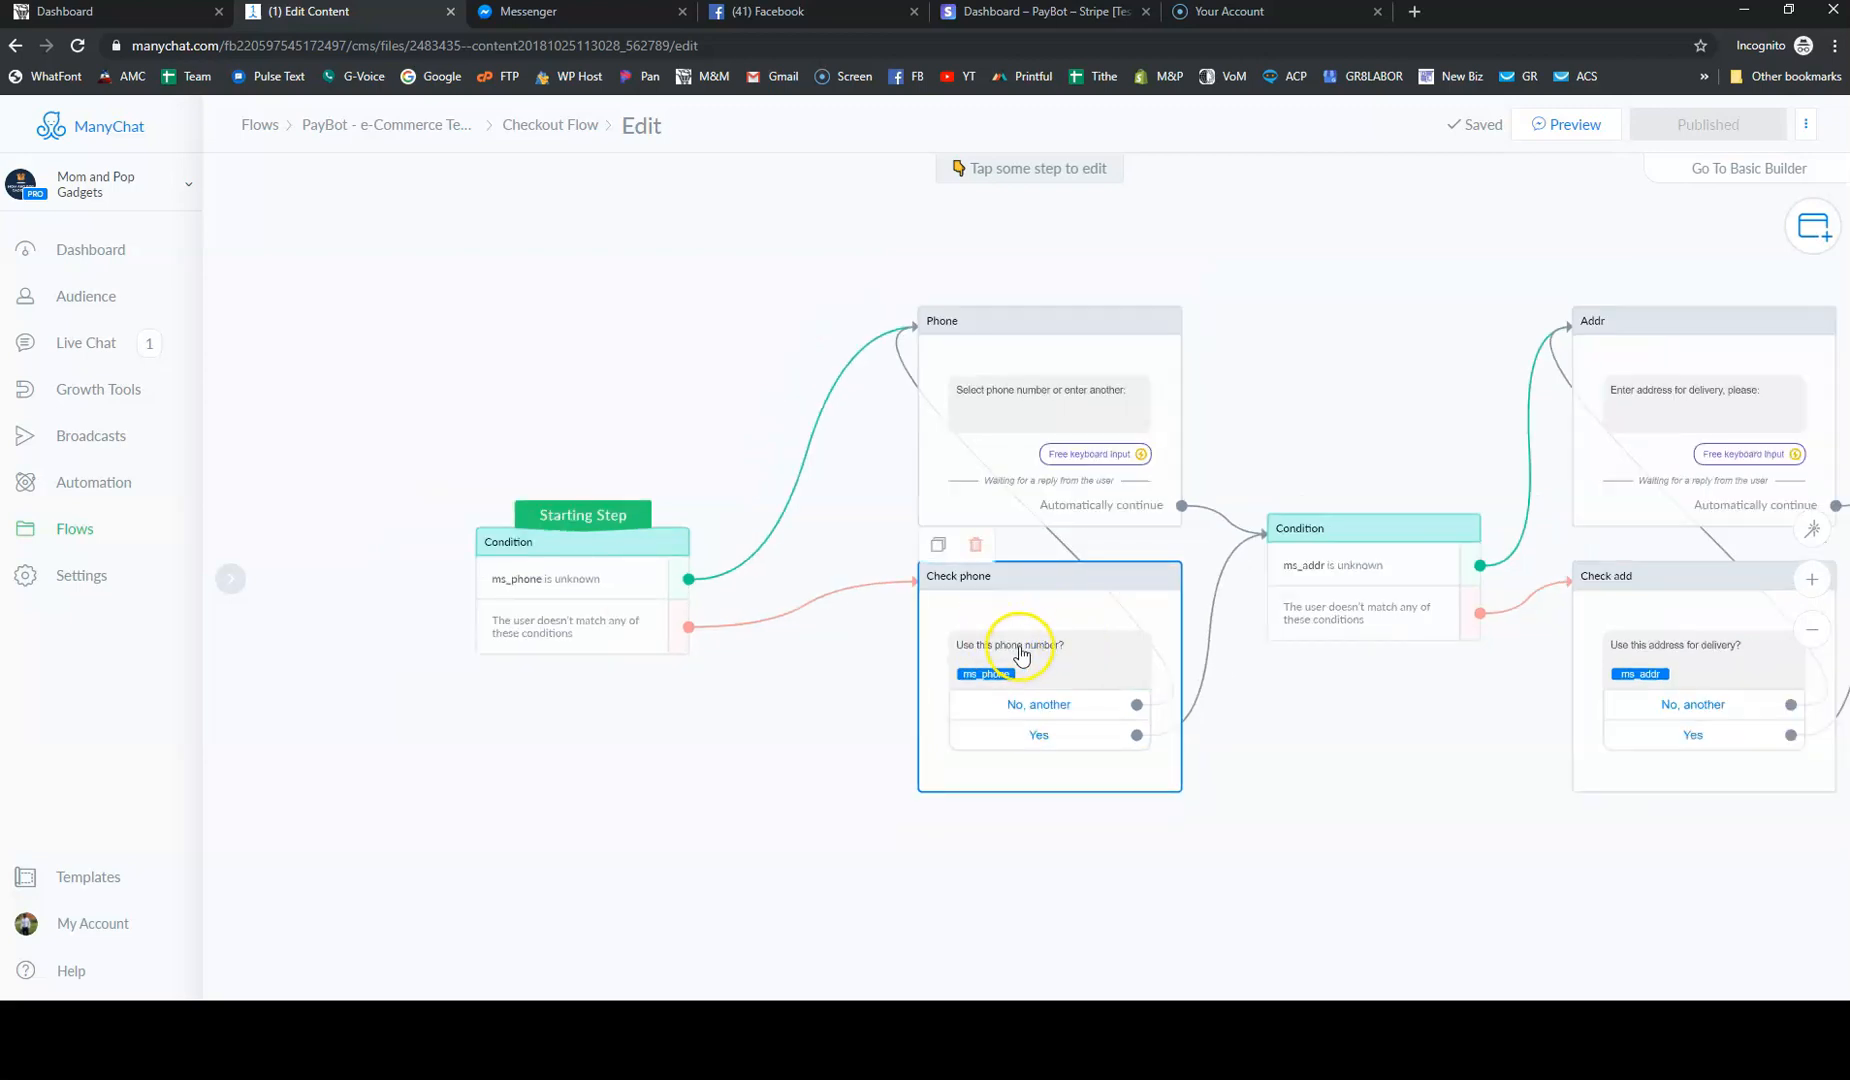
pyautogui.scroll(-2, 1053, 650)
pyautogui.moveTo(1198, 746); pyautogui.dragTo(844, 733)
pyautogui.scroll(1, 820, 636)
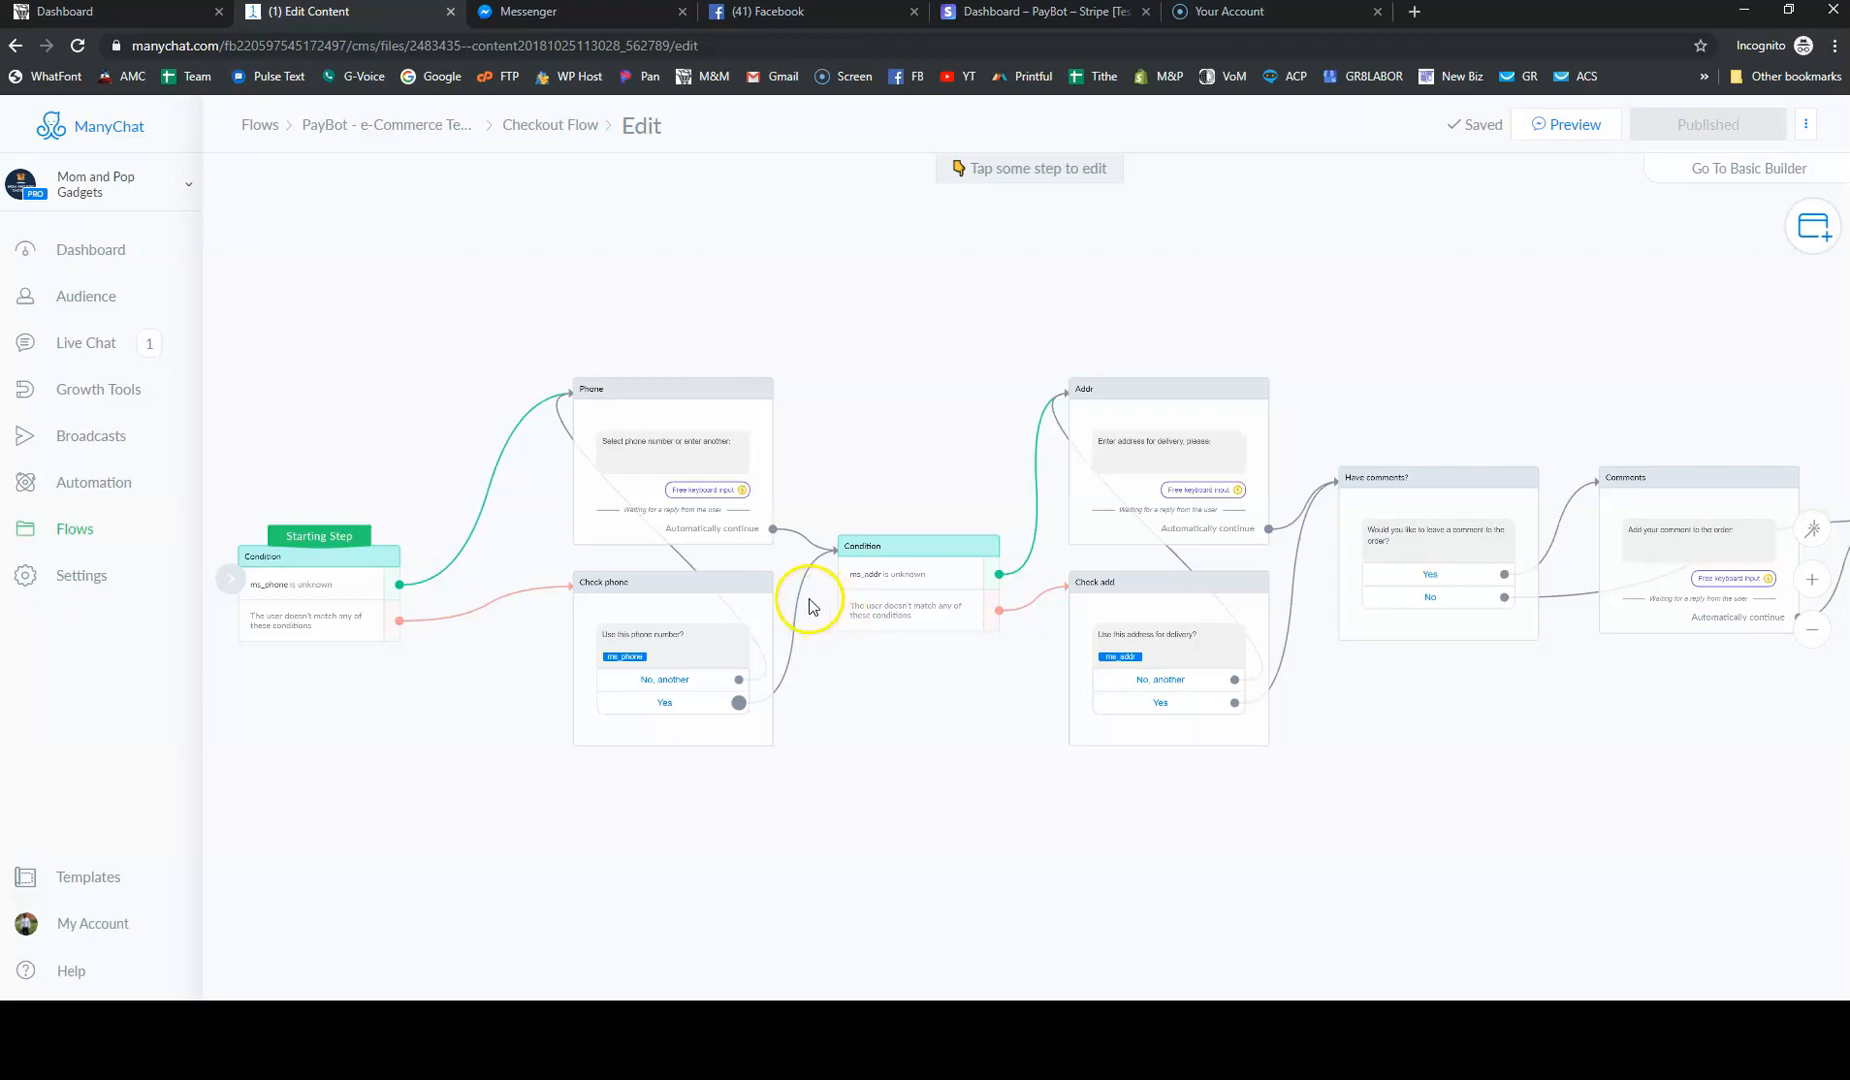
pyautogui.moveTo(766, 611)
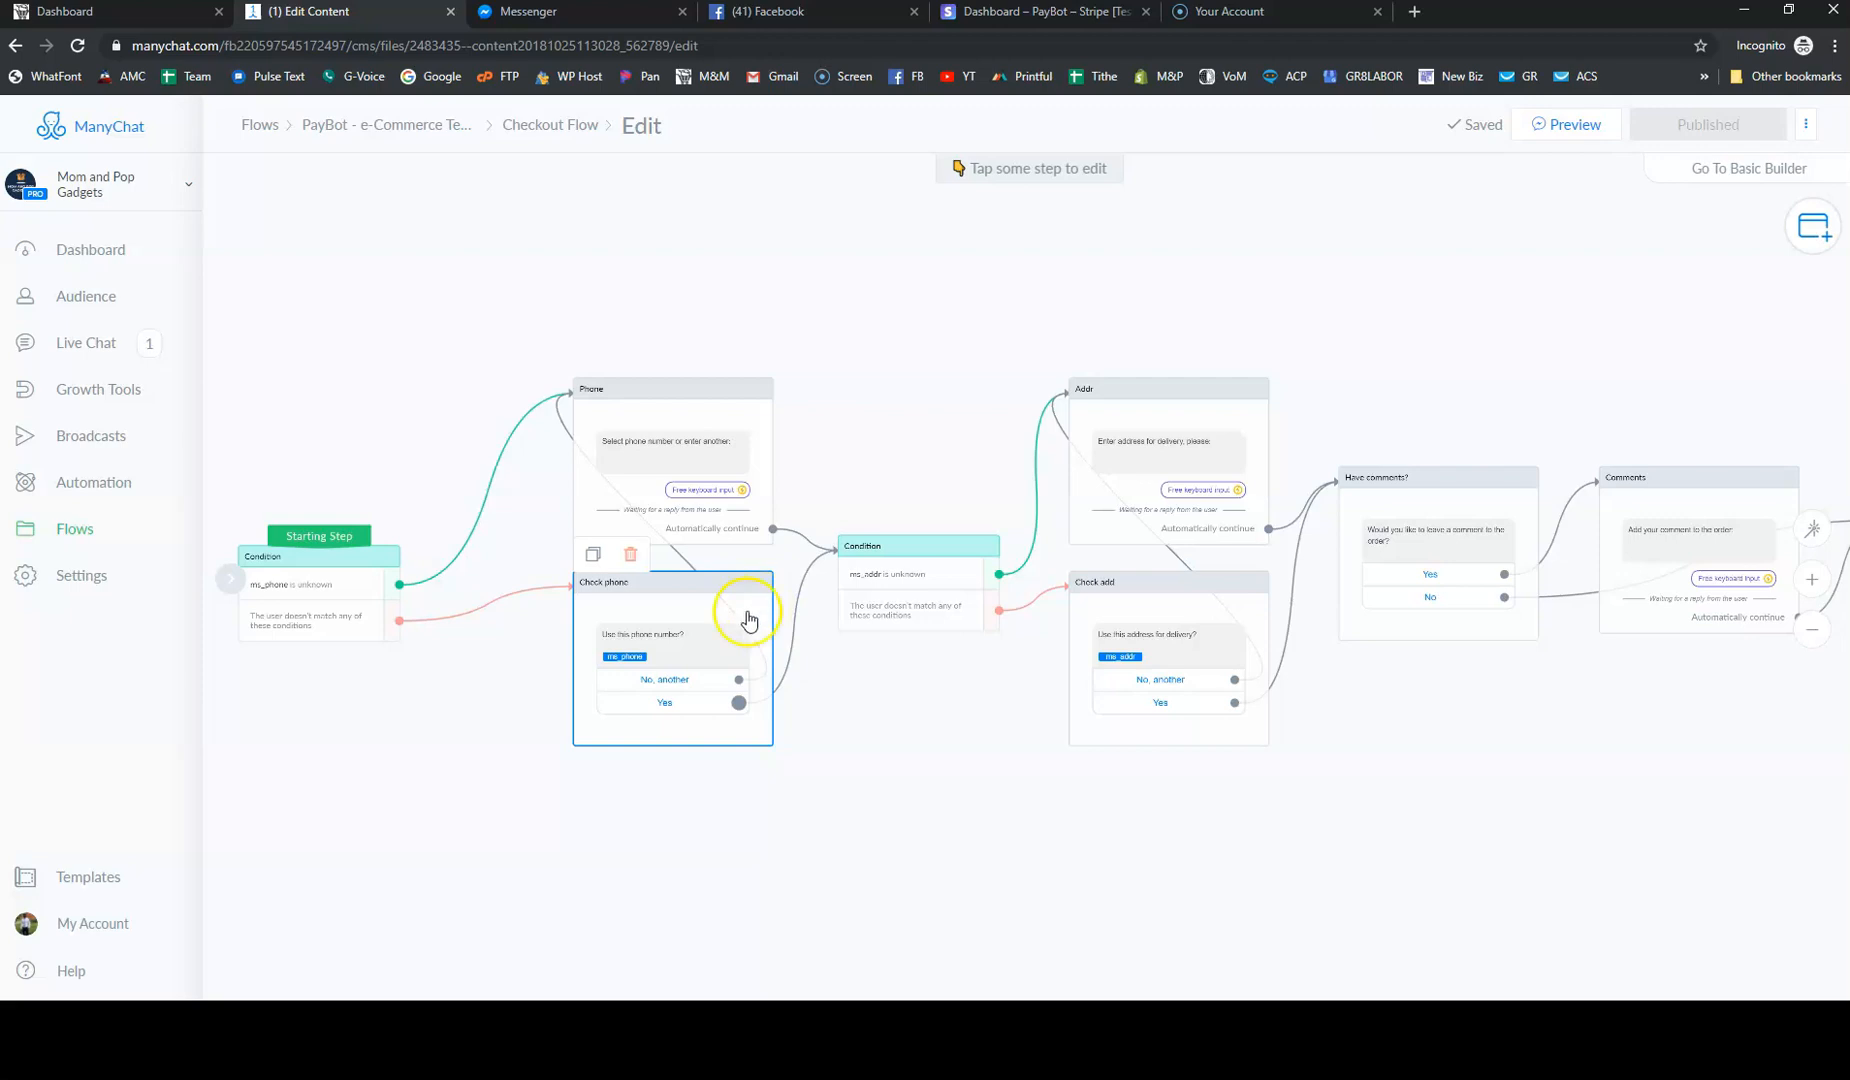
pyautogui.click(897, 641)
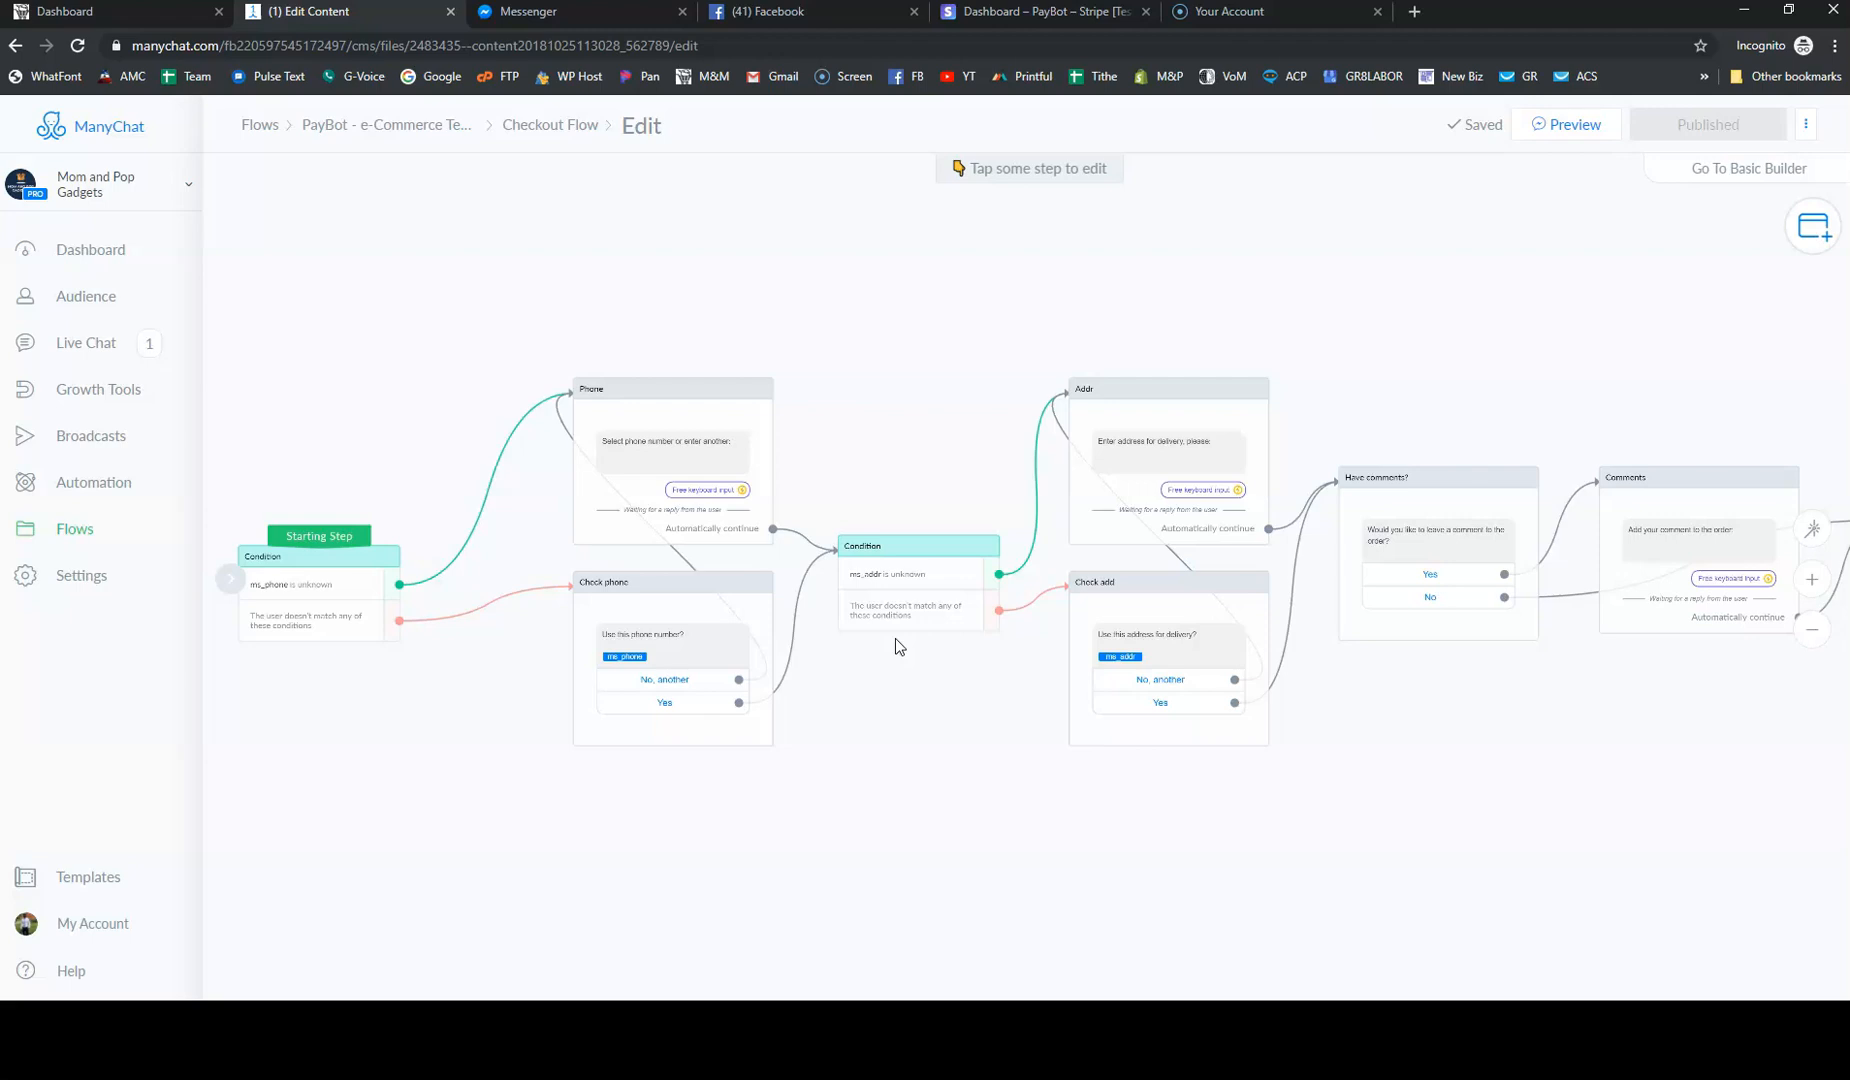
# Examine the Checkout Flow's address, comments, abandoned-tag action and dynamic content Checkout steps
pyautogui.scroll(1, 895, 639)
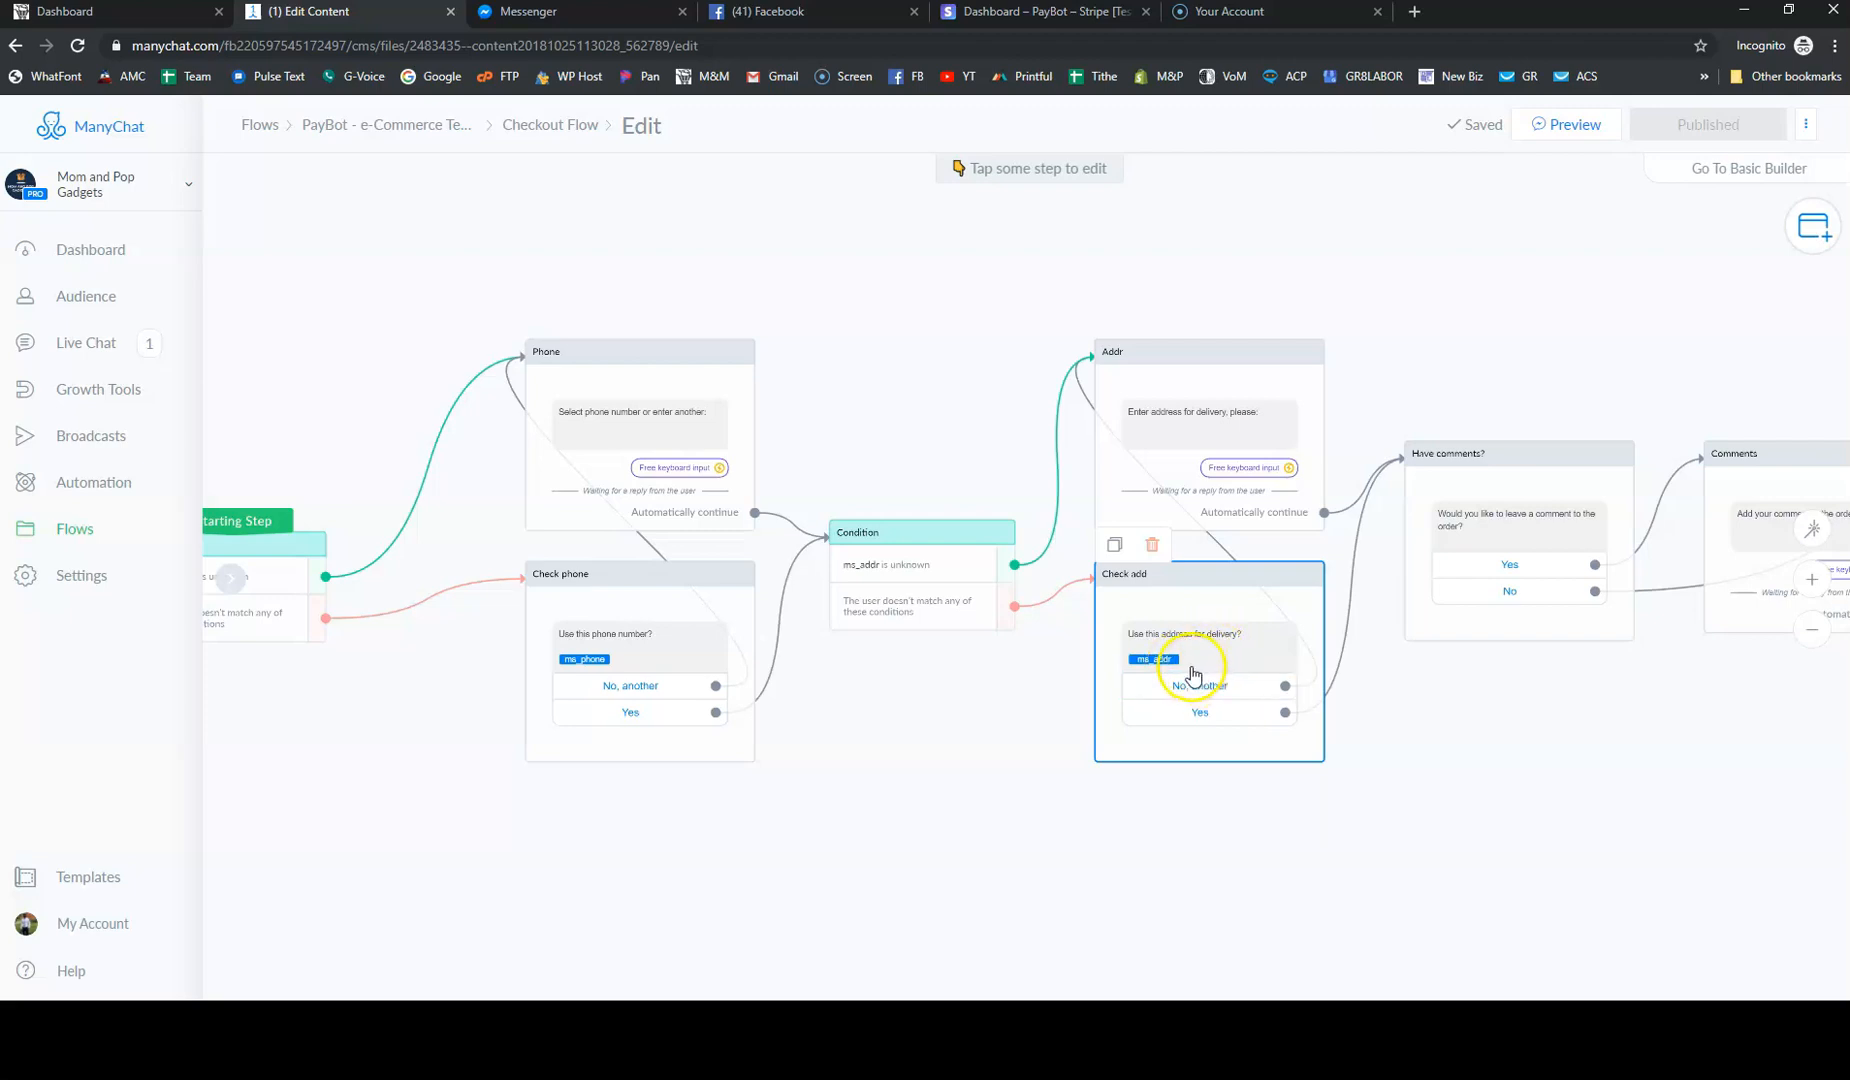
pyautogui.moveTo(1495, 685); pyautogui.dragTo(1130, 695)
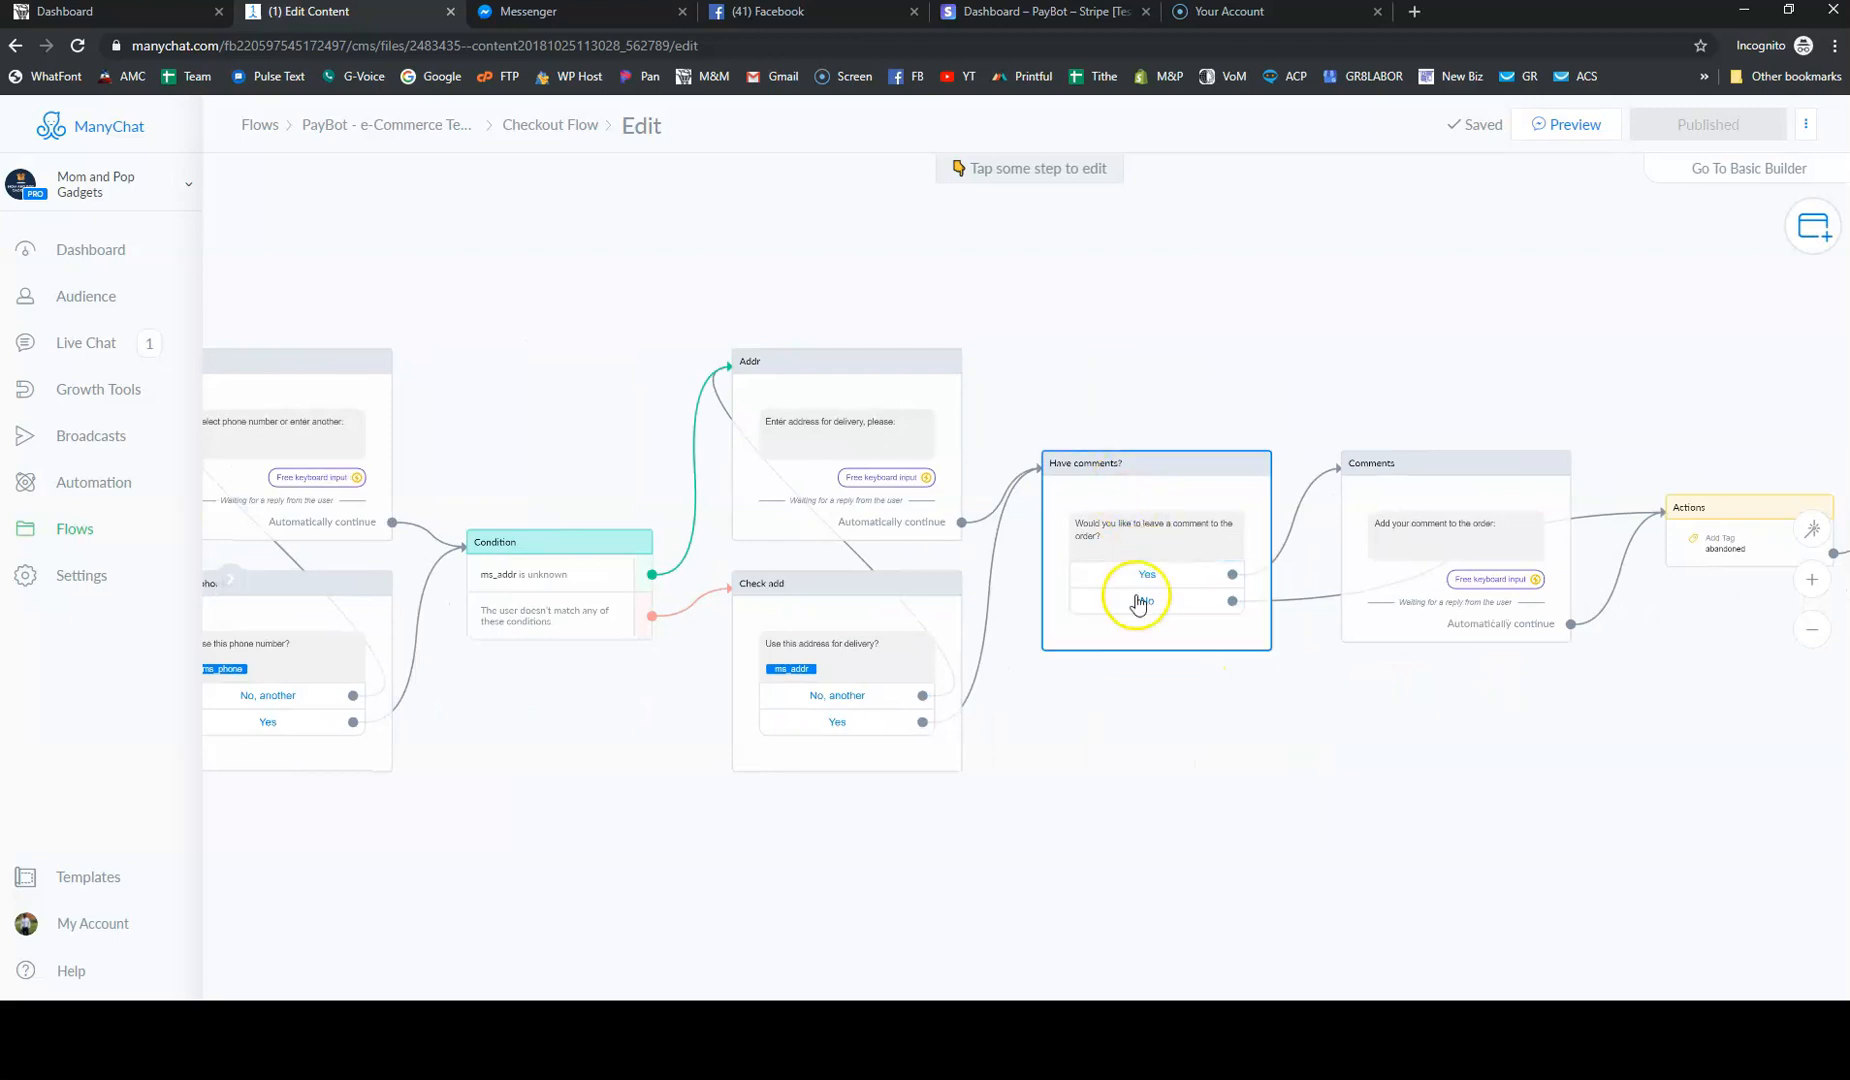
pyautogui.moveTo(1474, 694); pyautogui.dragTo(1240, 709)
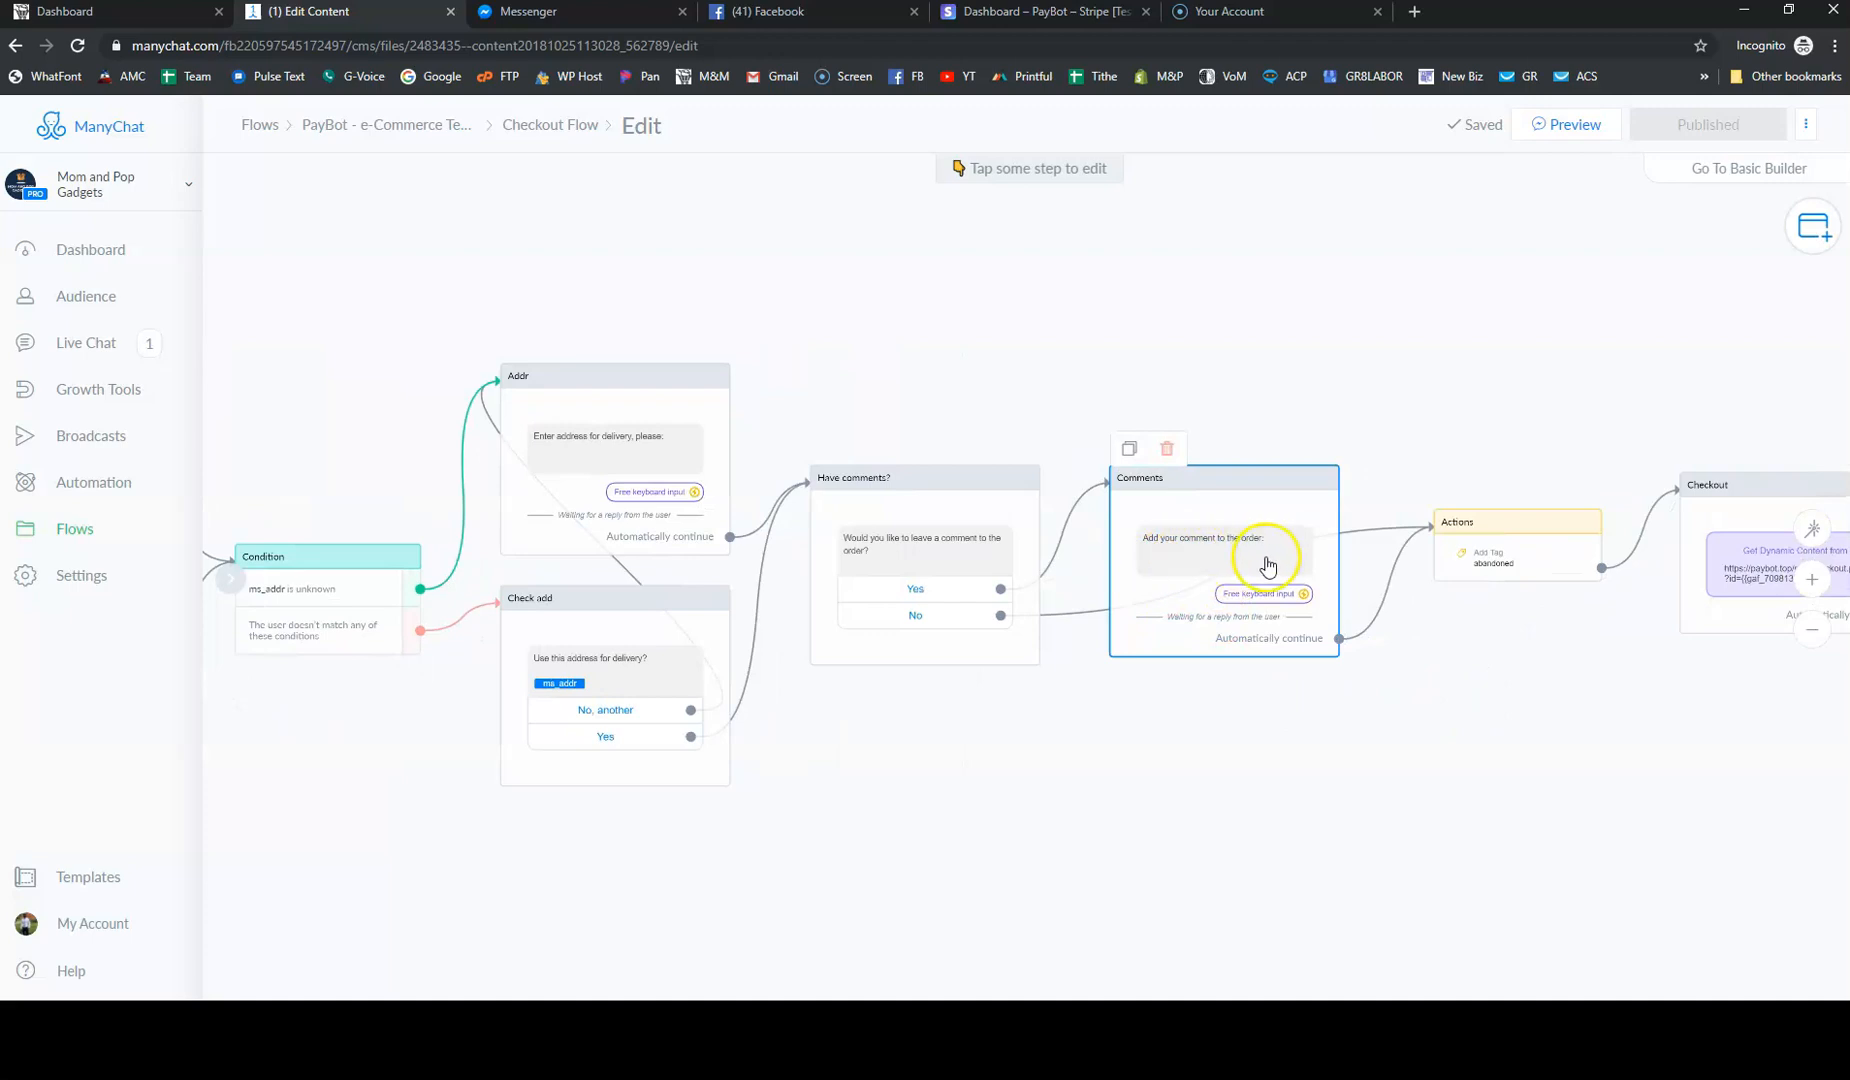
pyautogui.moveTo(1480, 640); pyautogui.dragTo(1214, 661)
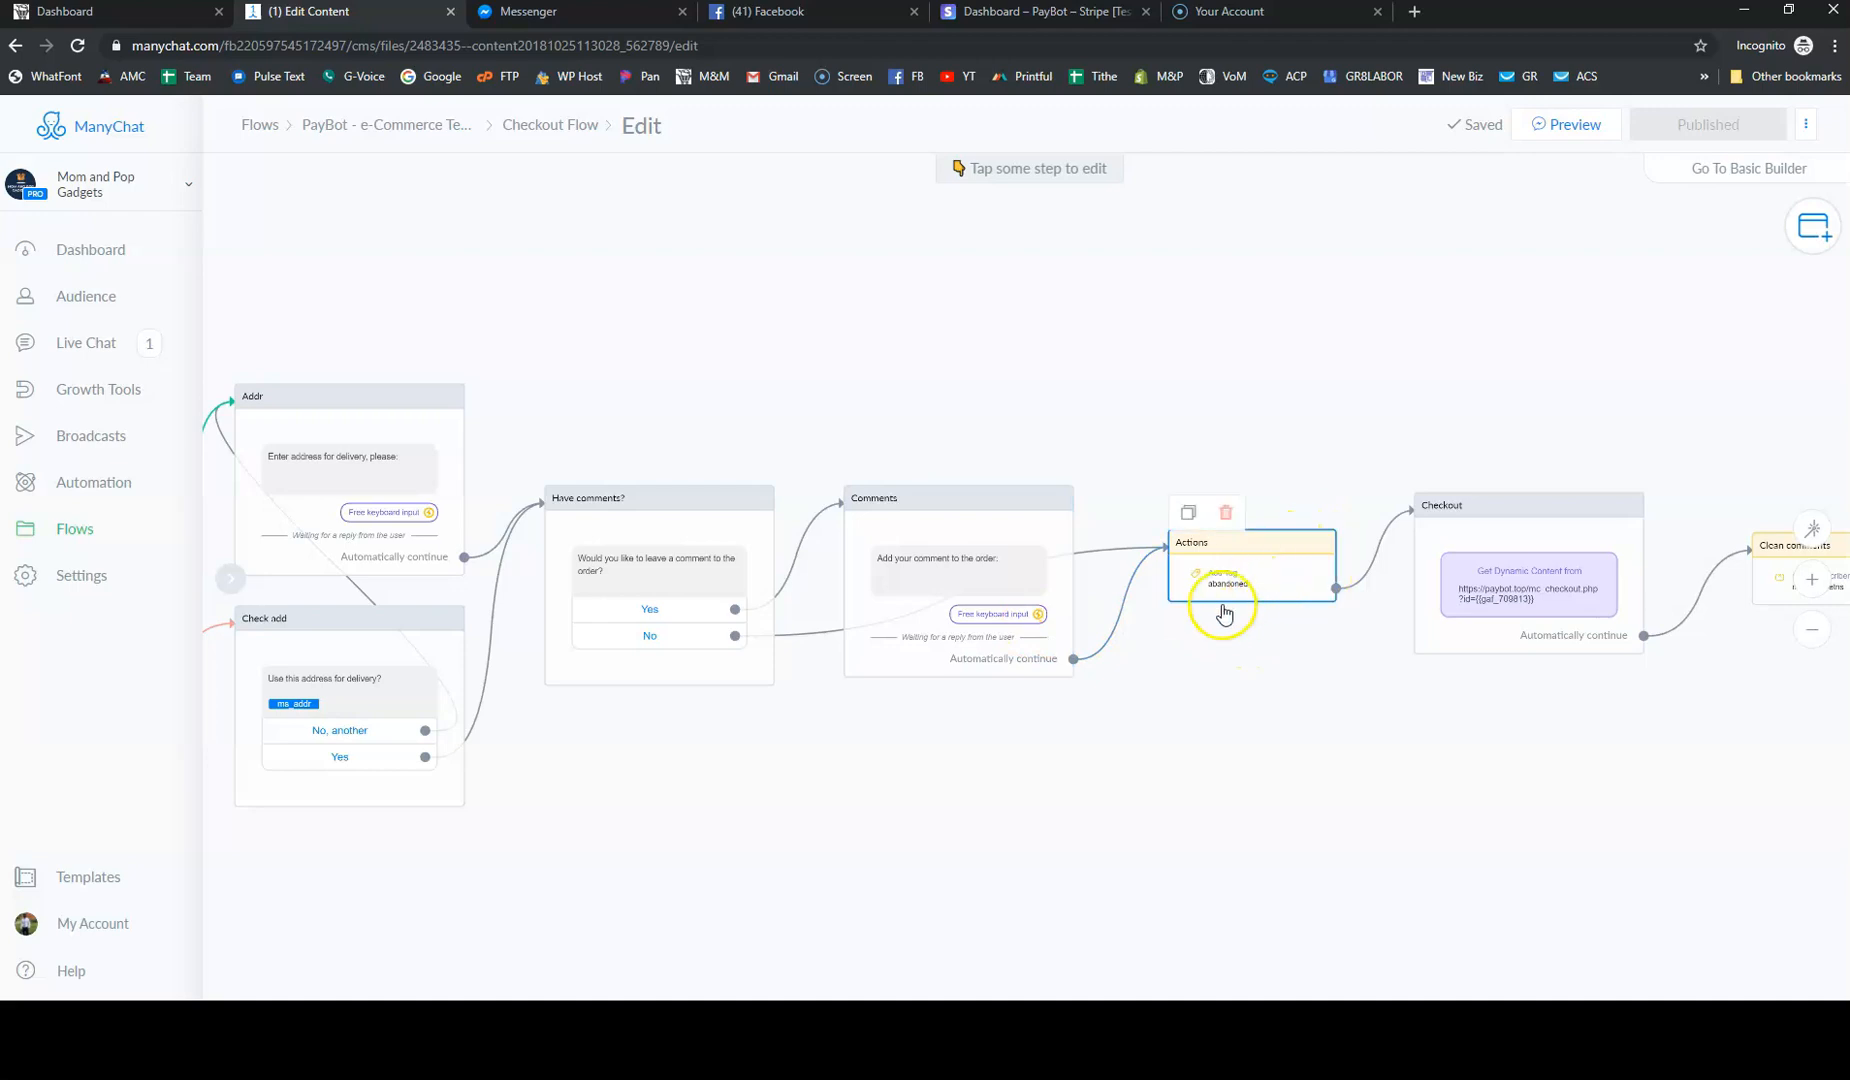
pyautogui.scroll(-2, 1143, 601)
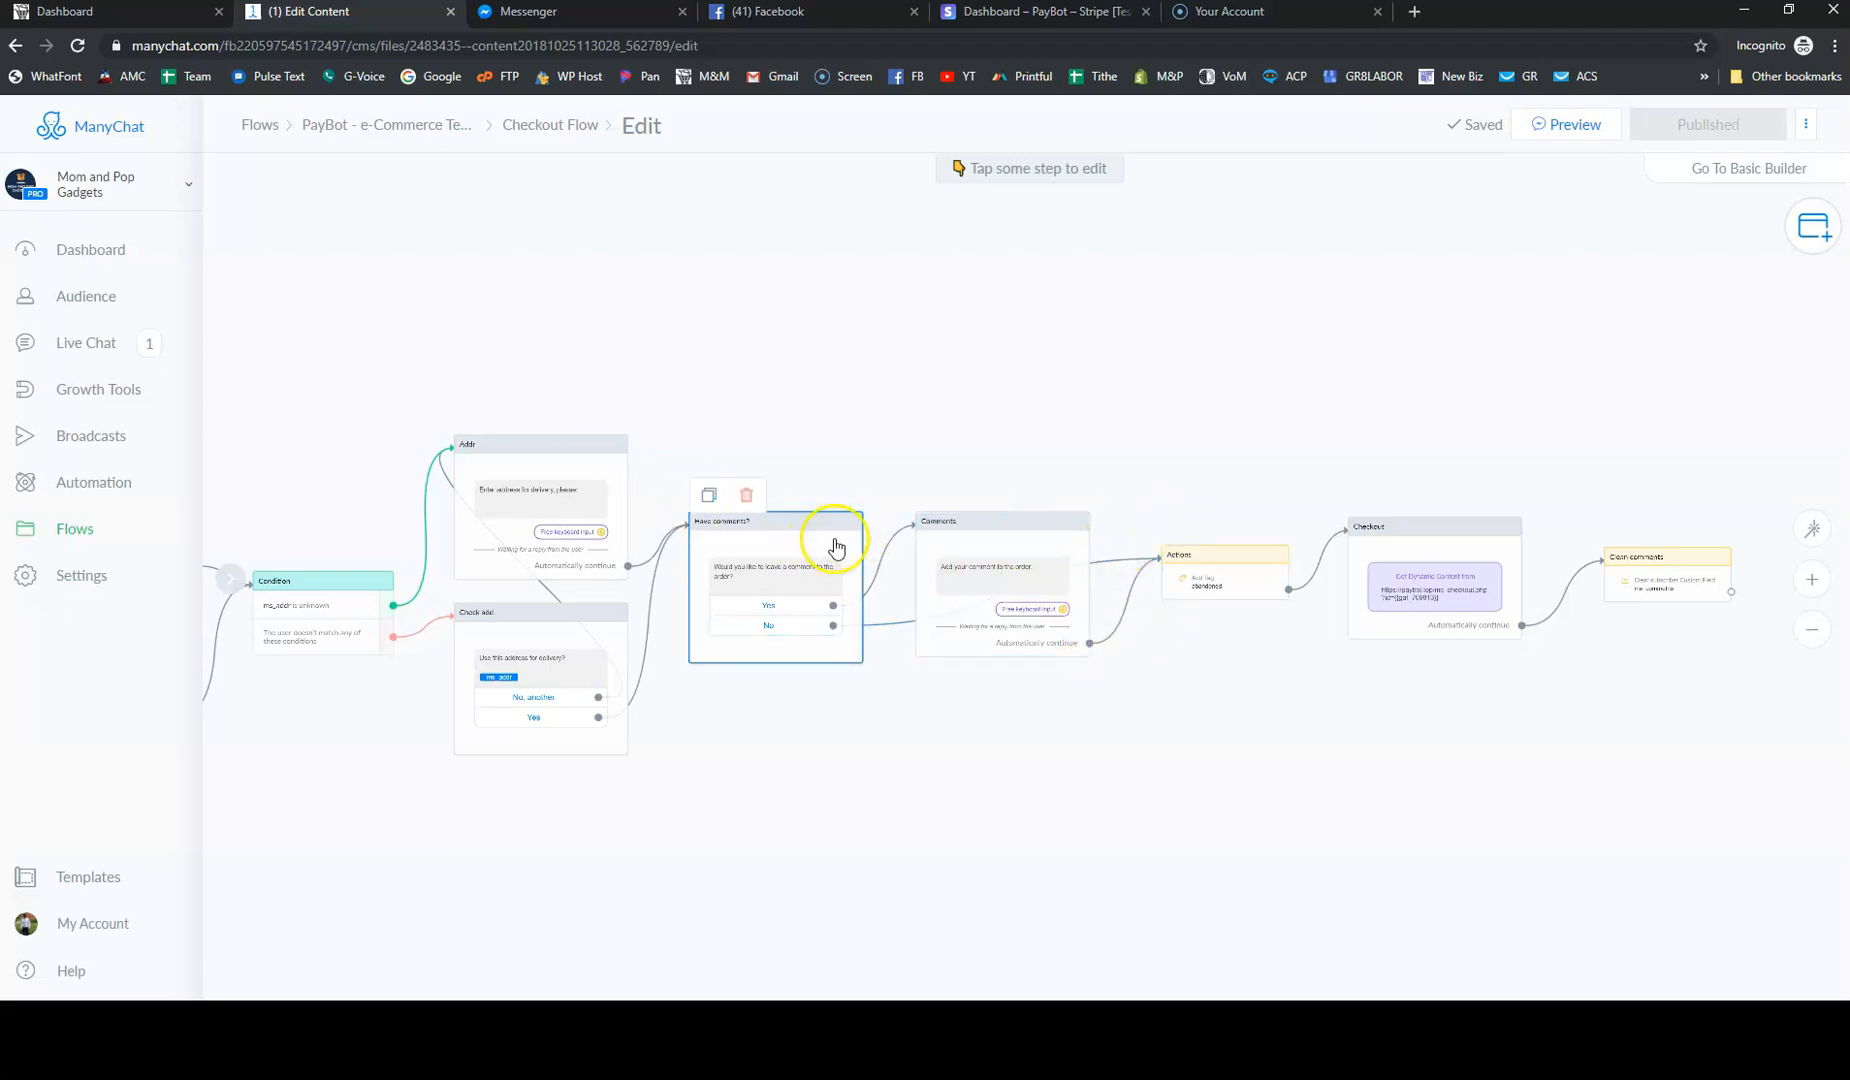
# Duplicate all steps of the Checkout Flow and place the copy in the empty space above the original
pyautogui.scroll(-2, 836, 548)
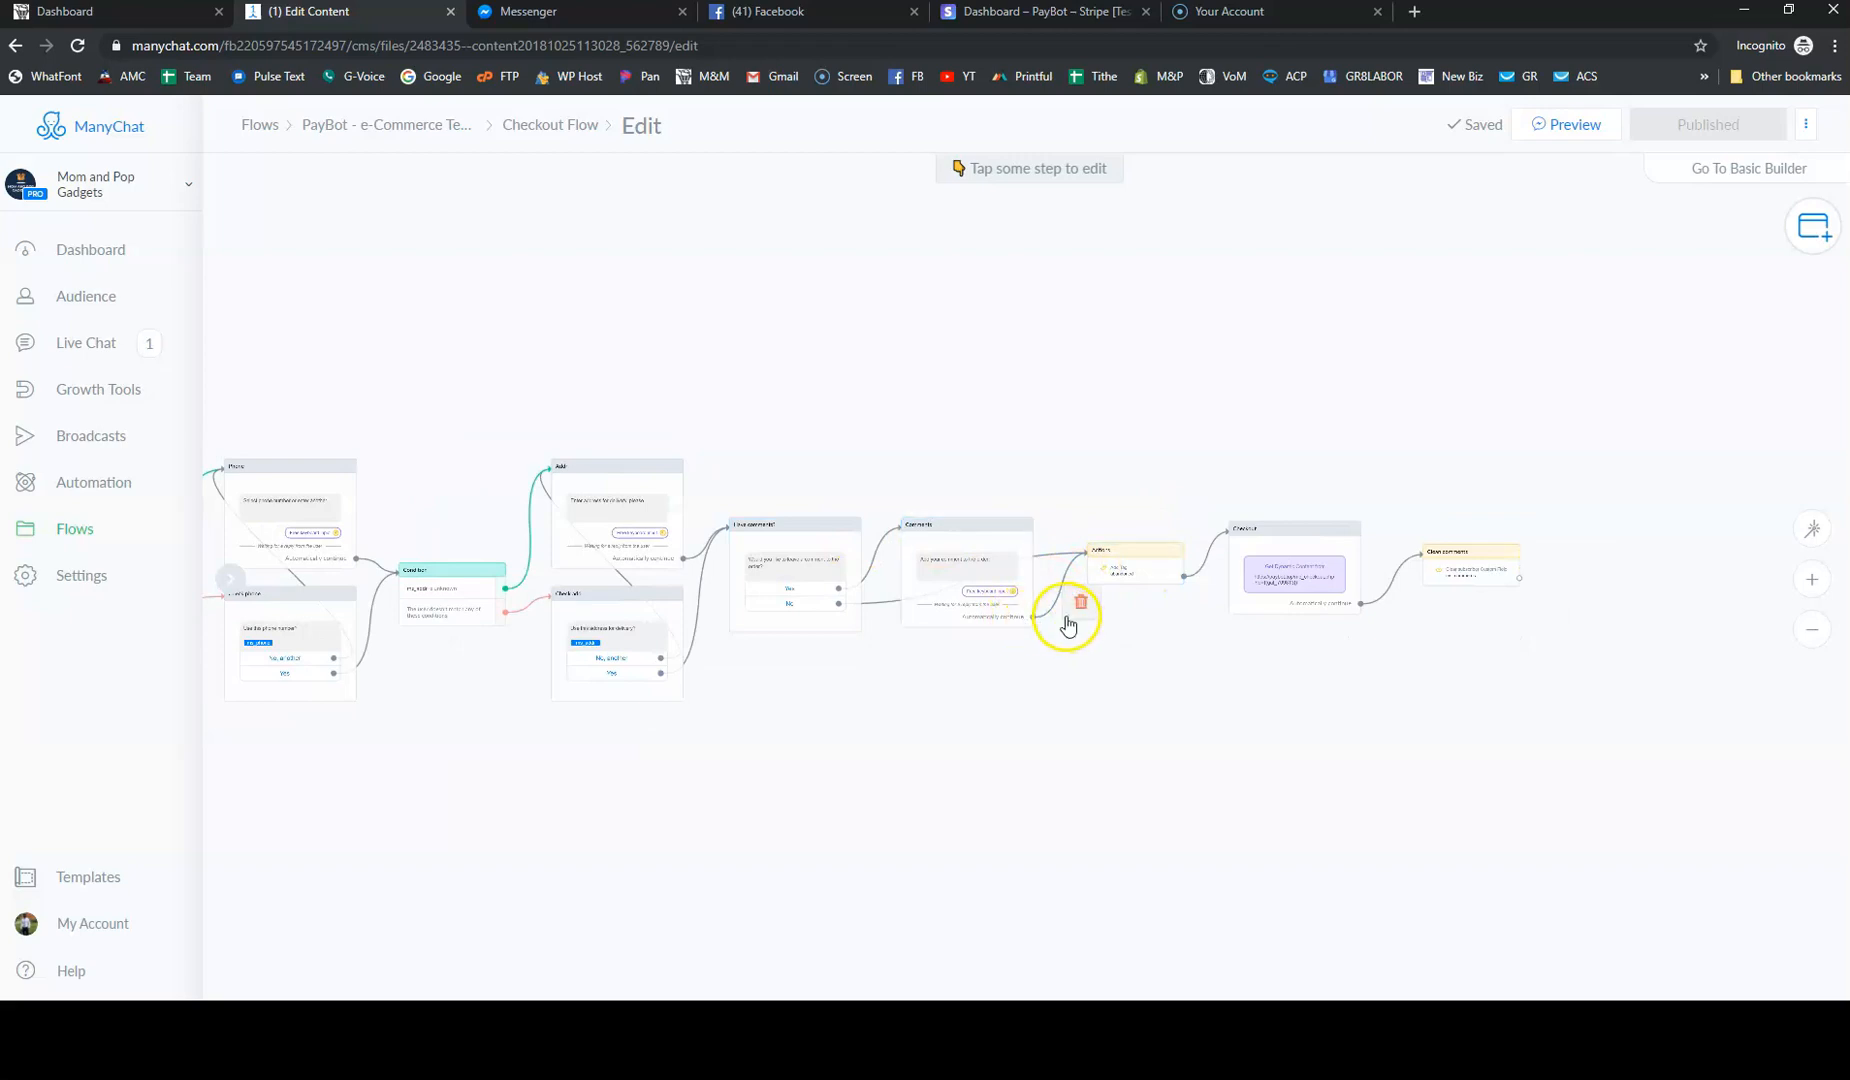
pyautogui.moveTo(826, 742); pyautogui.dragTo(1030, 711)
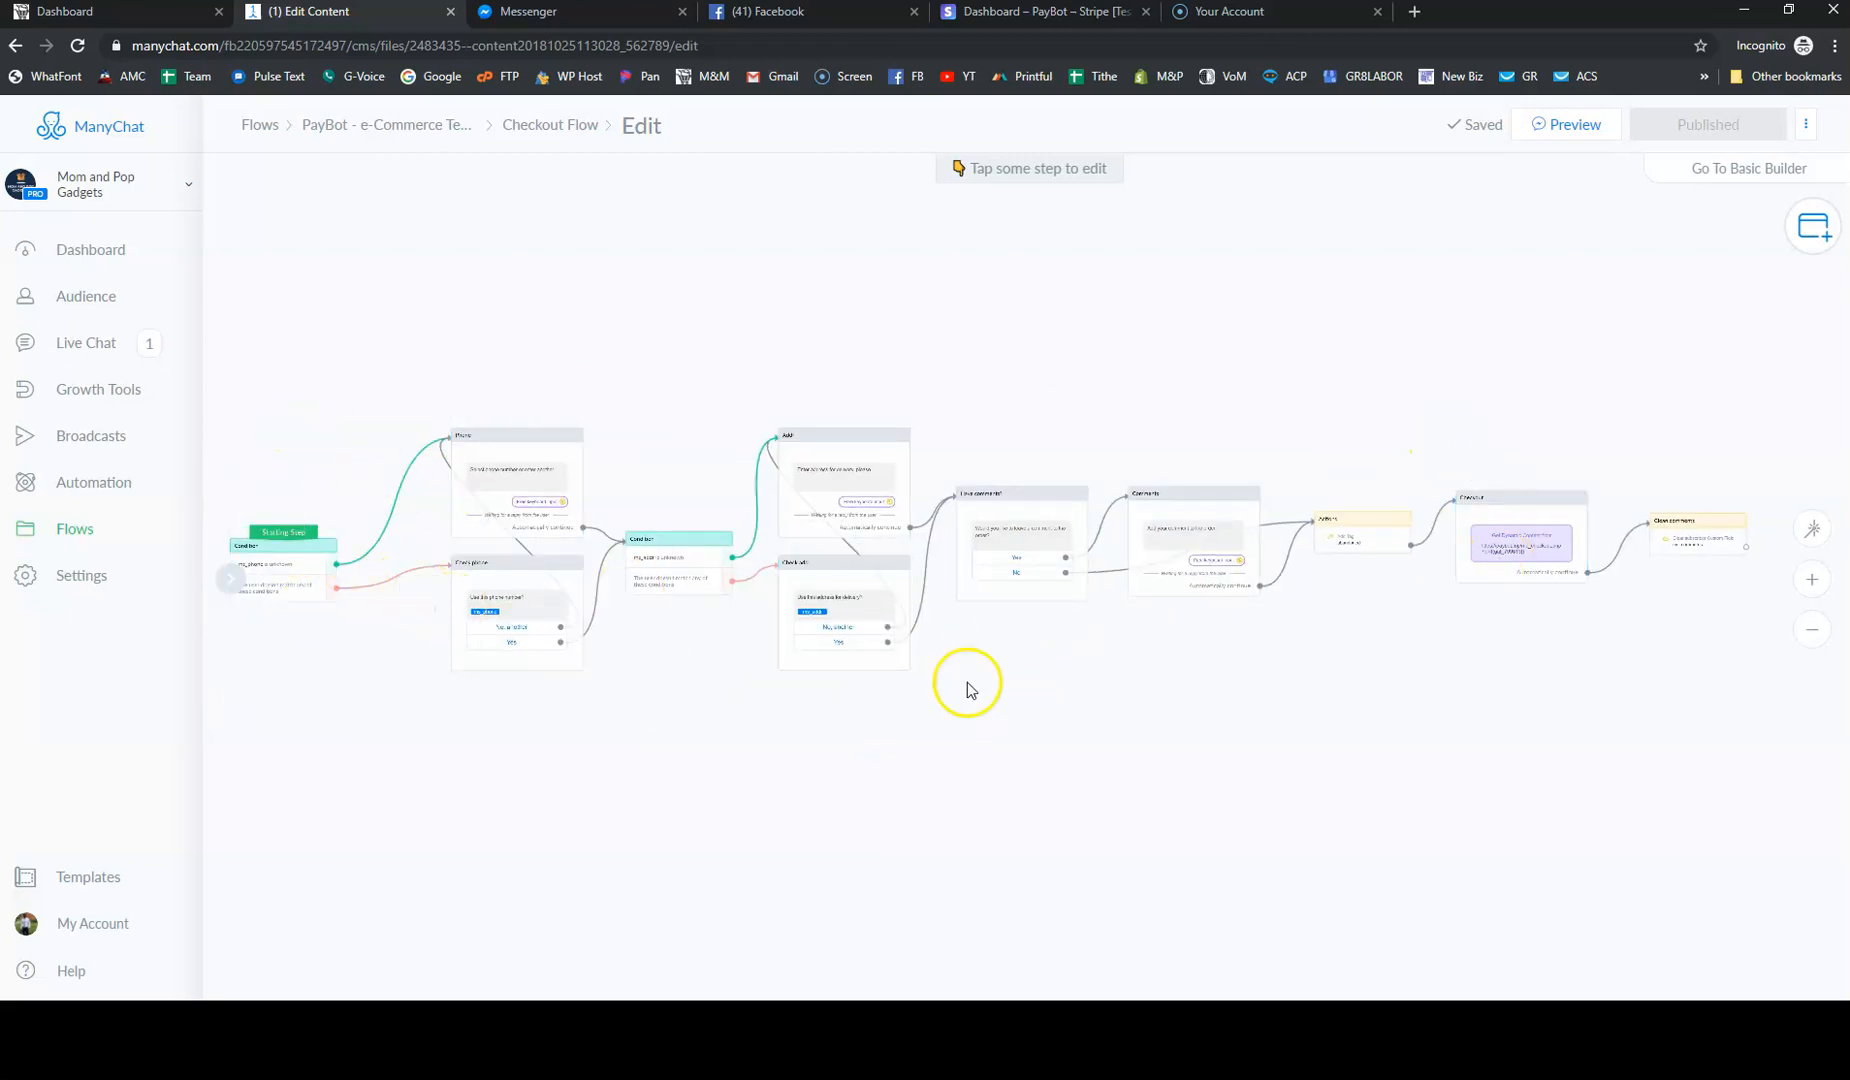
pyautogui.scroll(-2, 967, 690)
pyautogui.moveTo(517, 392); pyautogui.dragTo(528, 487)
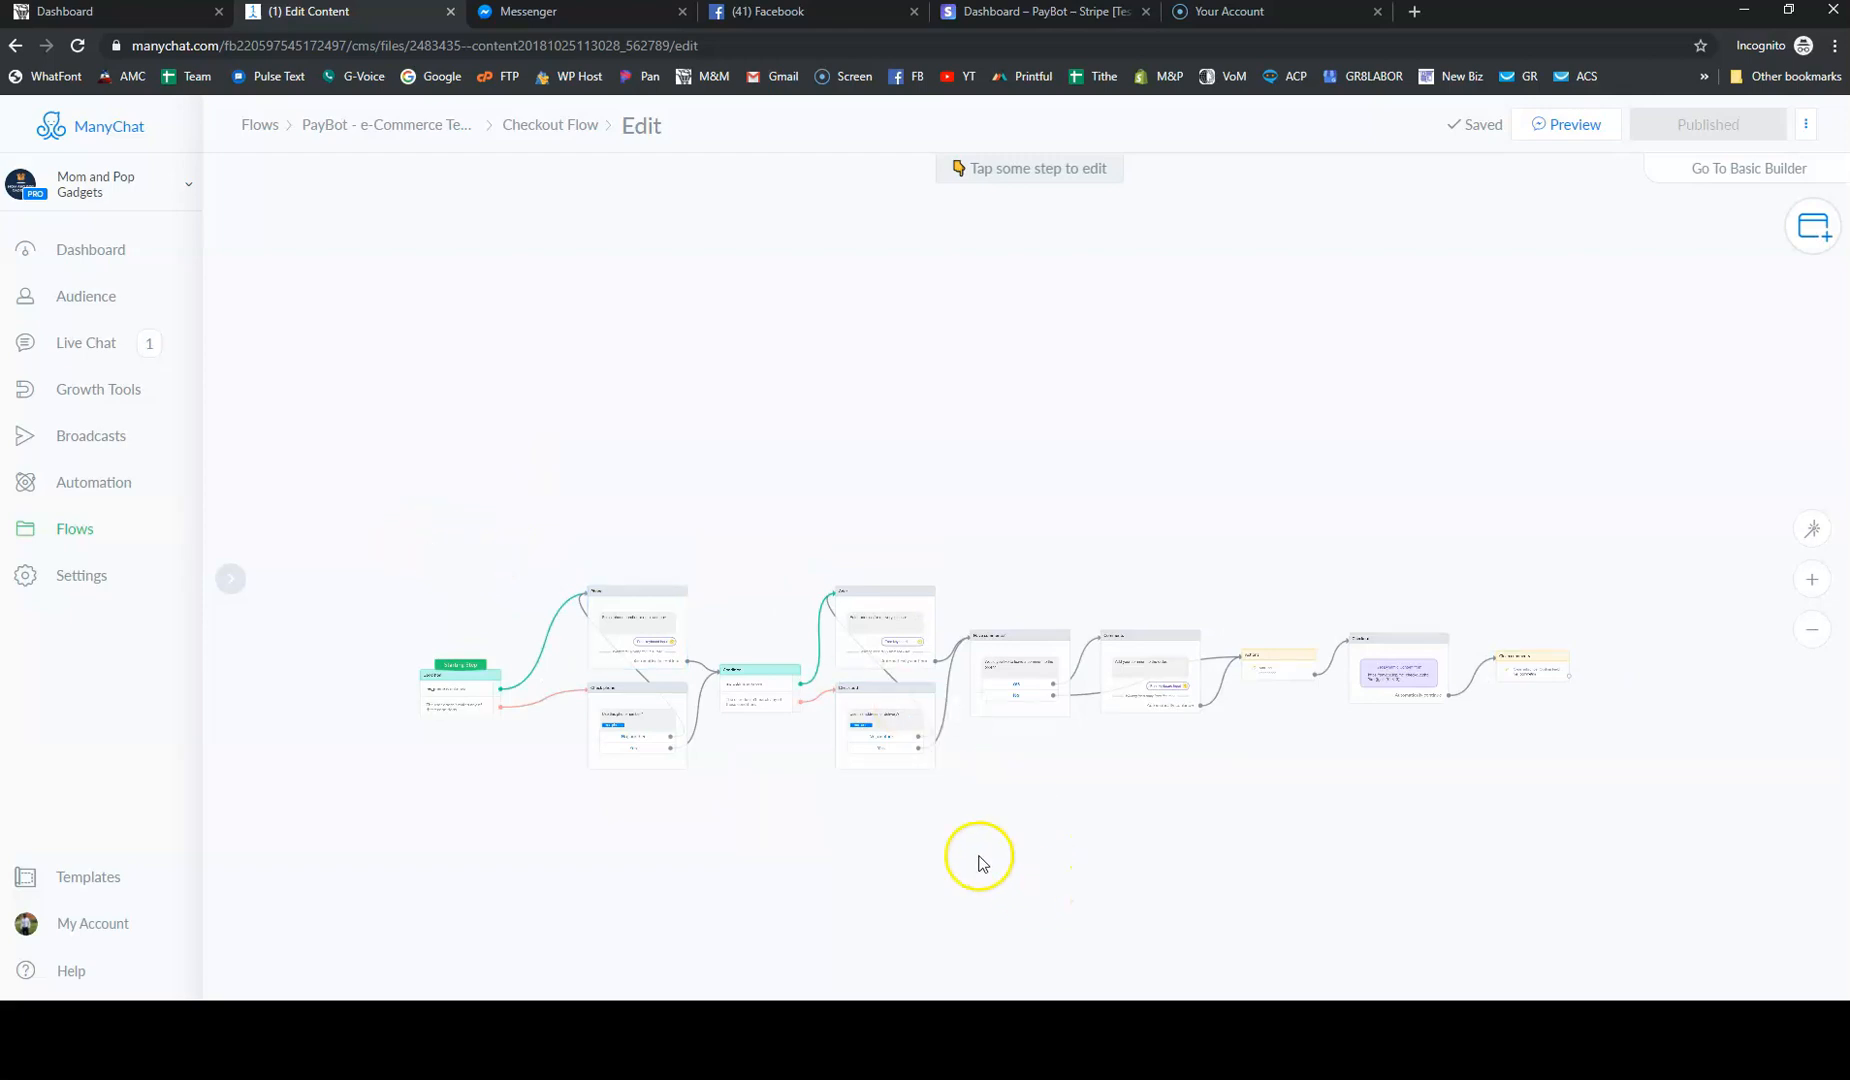
pyautogui.moveTo(393, 513); pyautogui.dragTo(1663, 824)
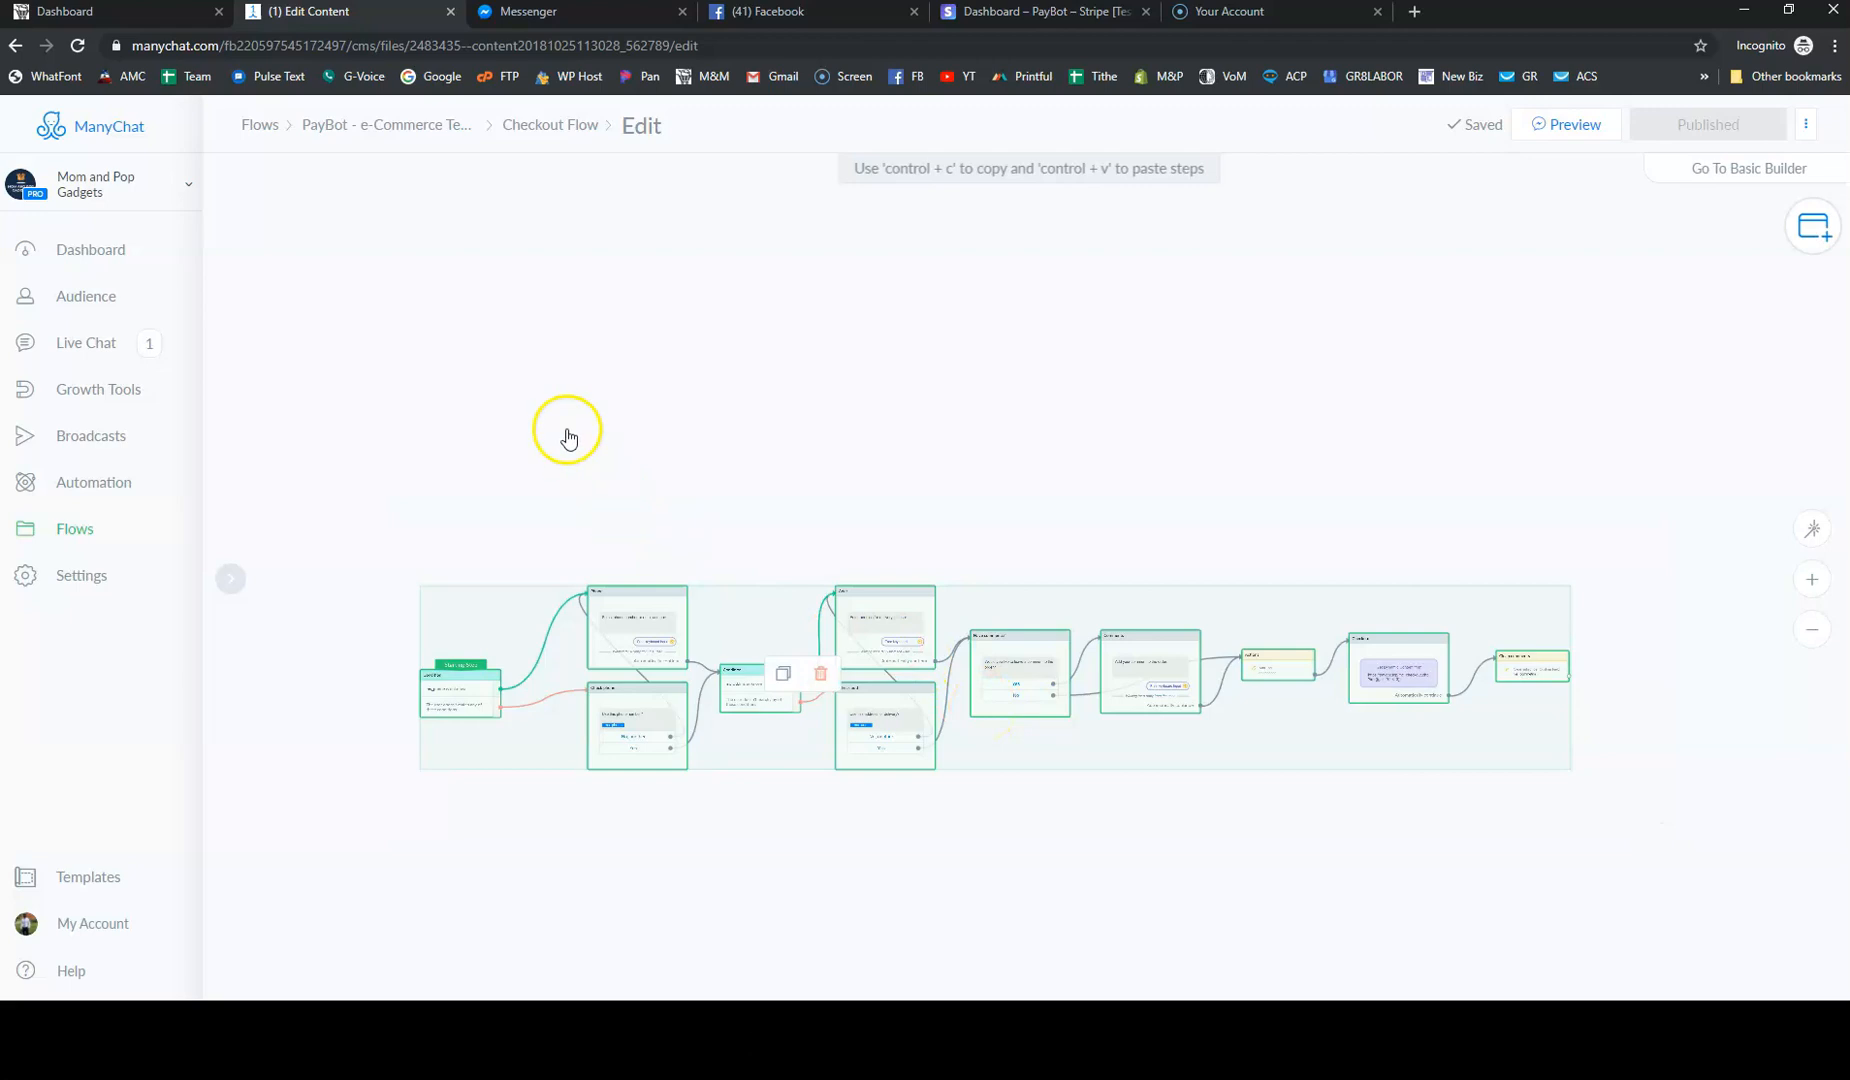
pyautogui.click(525, 352)
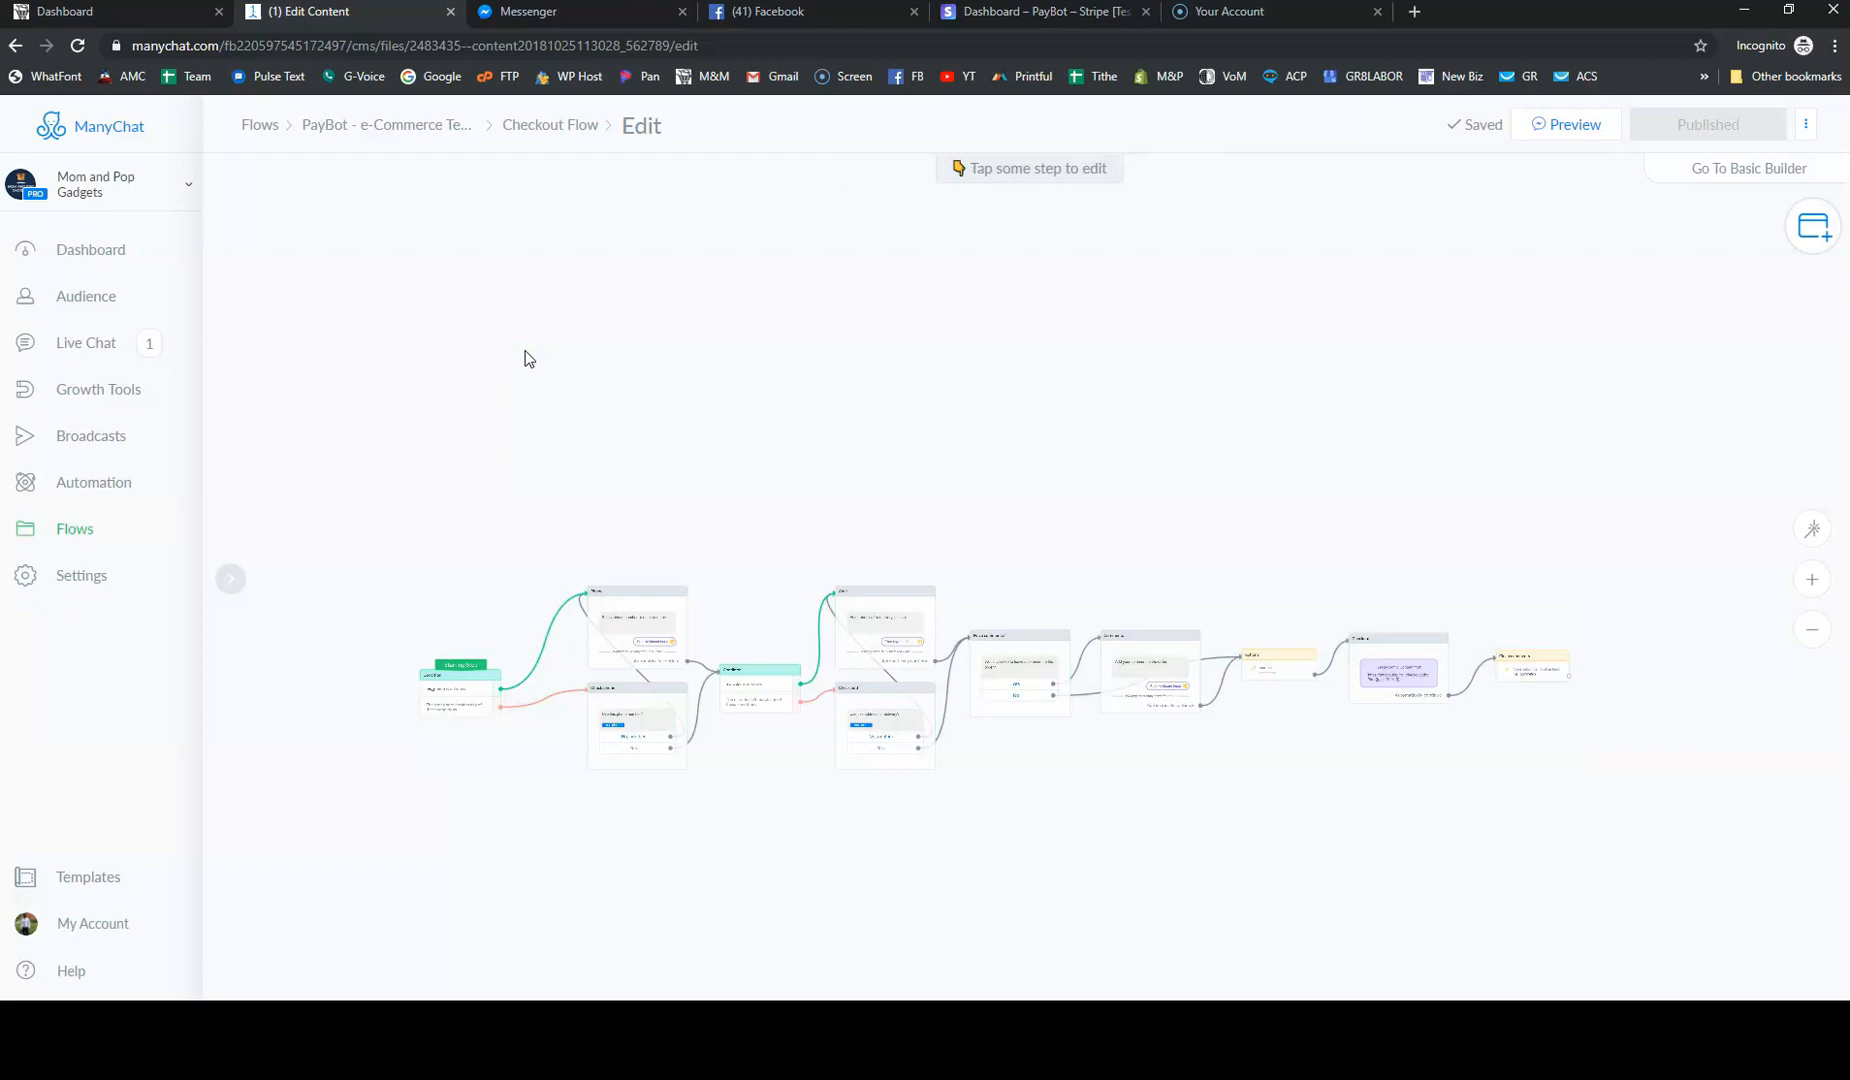
pyautogui.hotkey('ctrl', 'v')
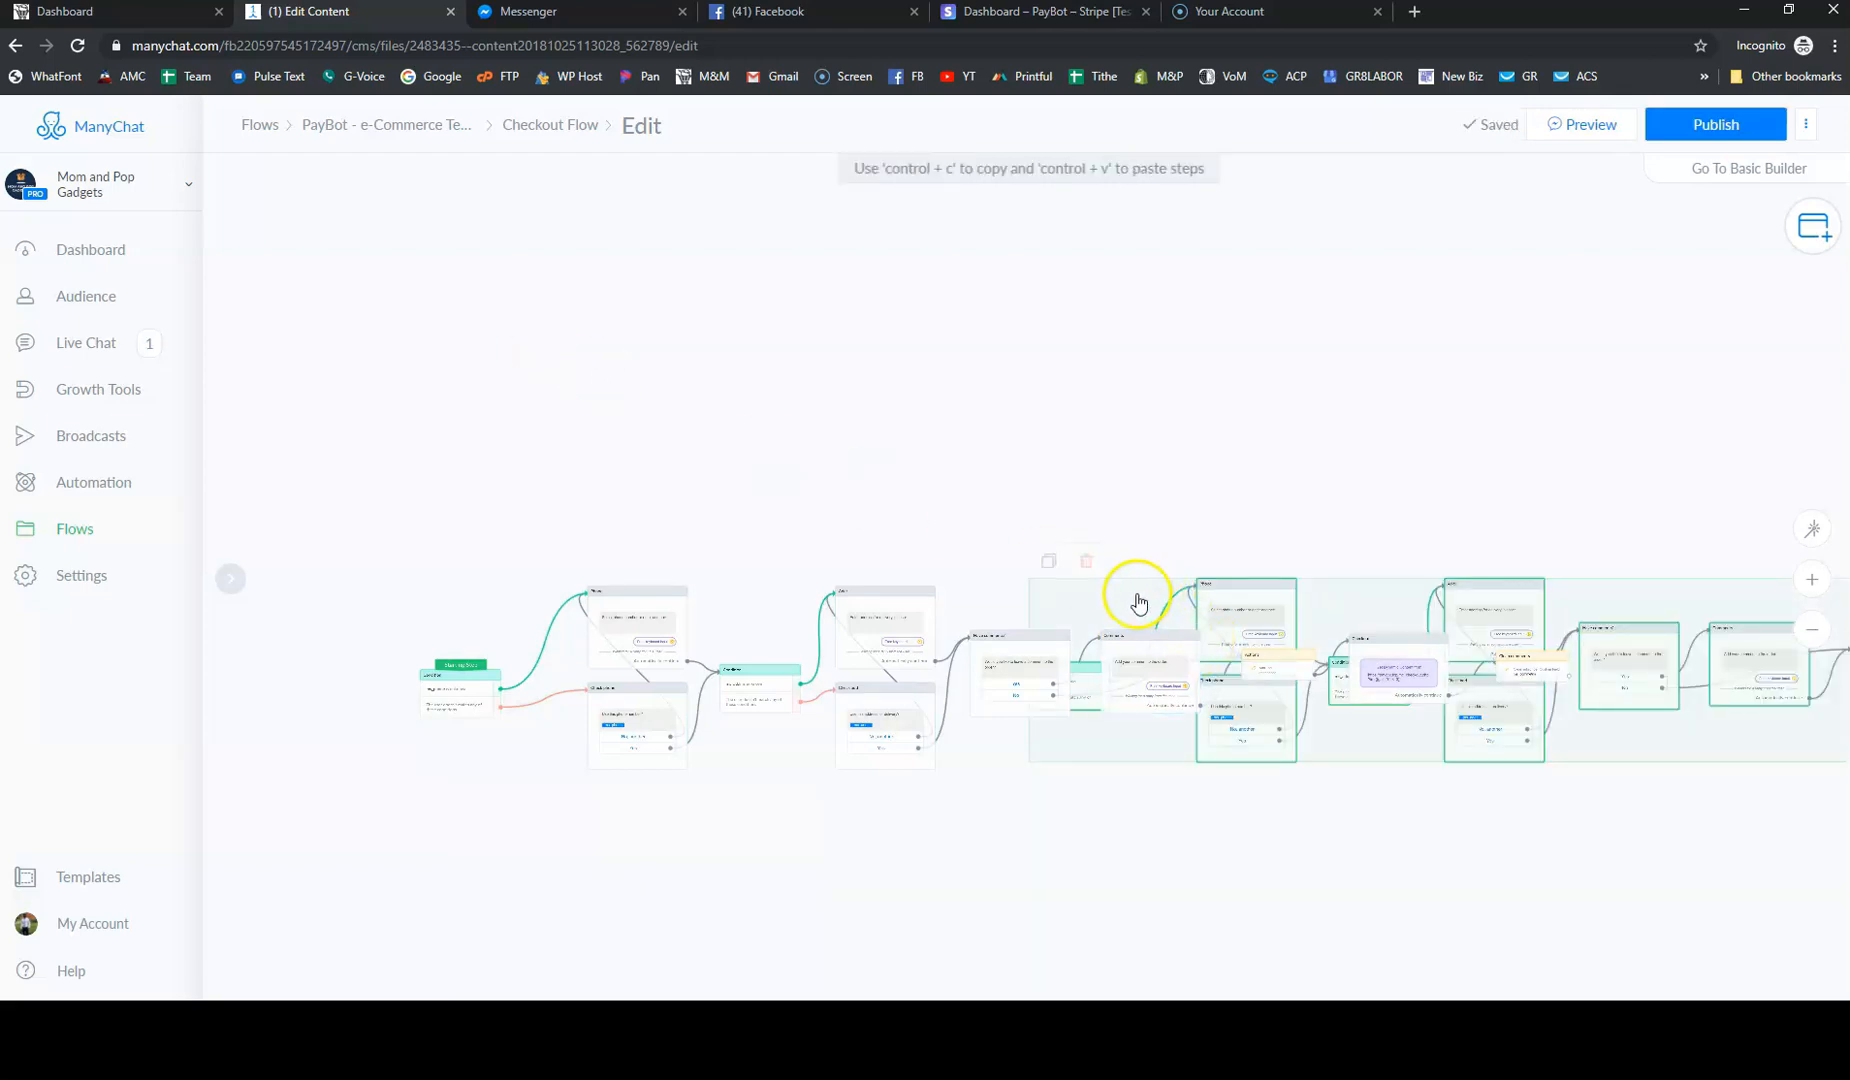
pyautogui.moveTo(1074, 549); pyautogui.dragTo(509, 360)
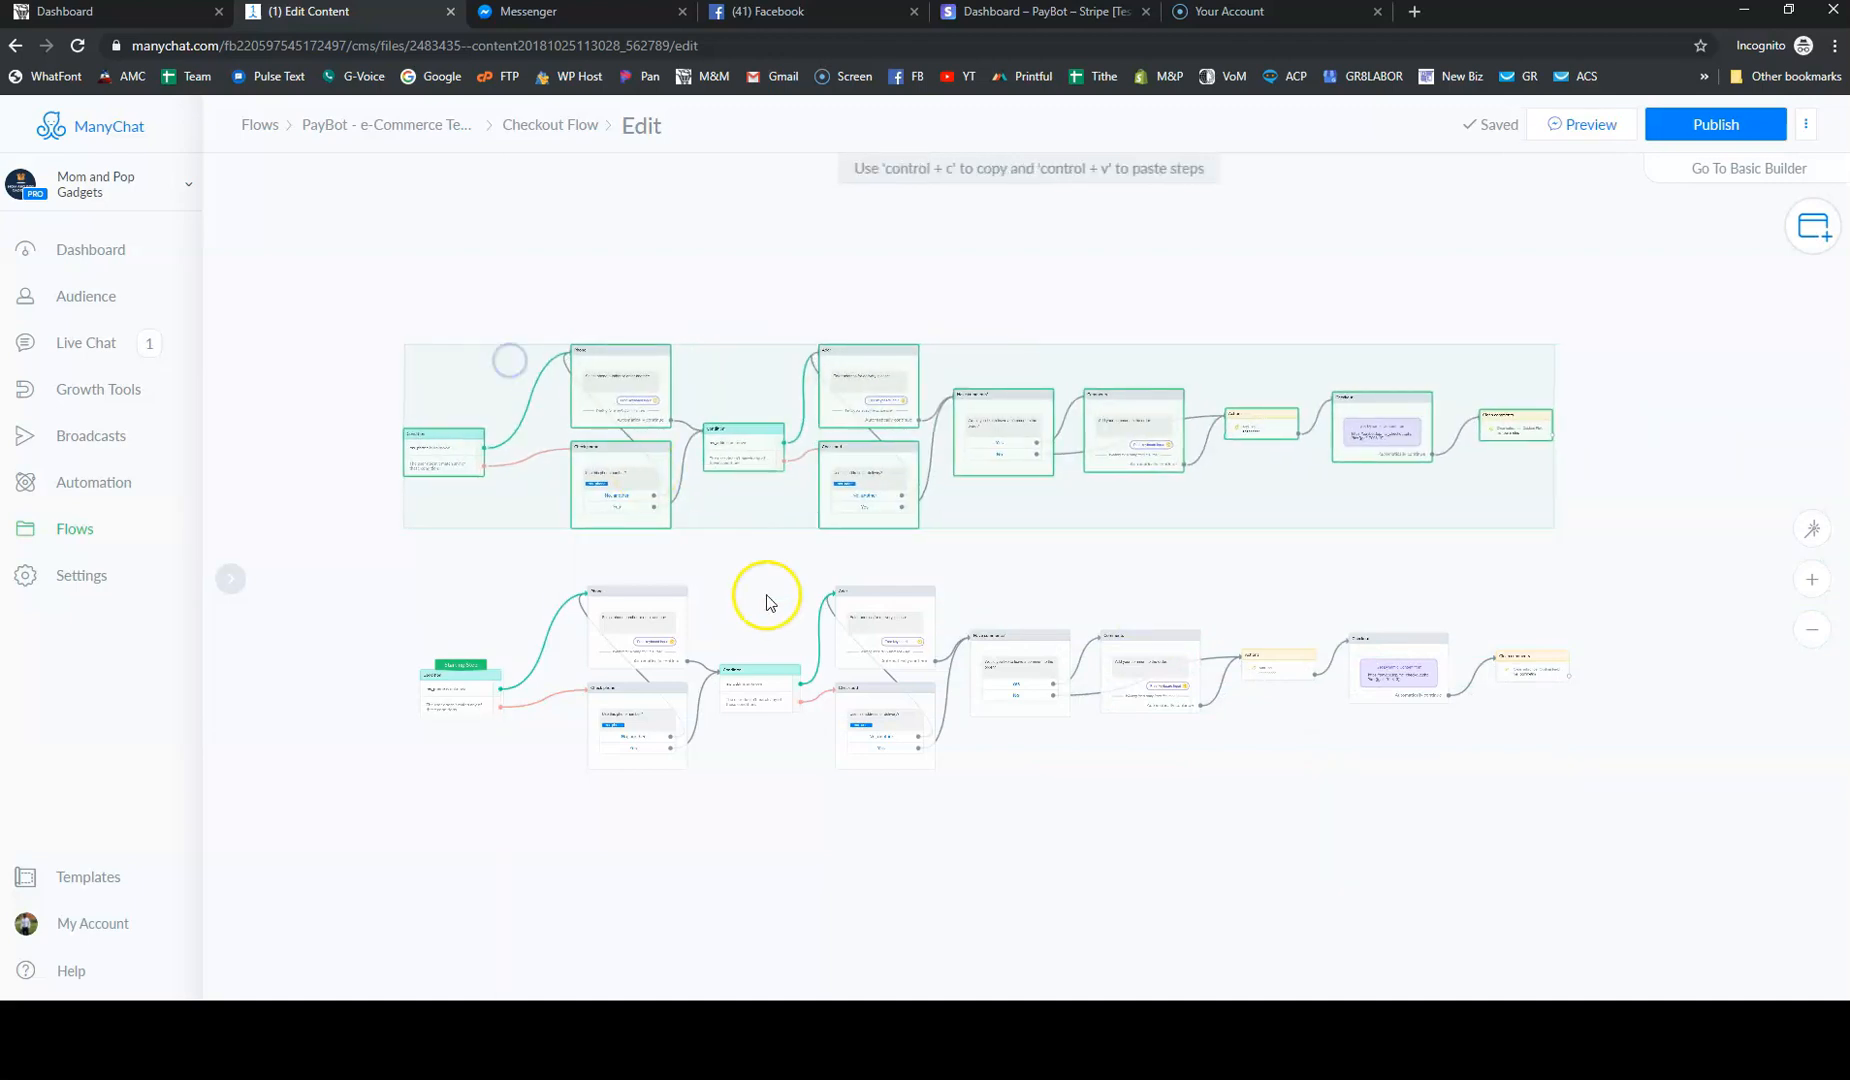
pyautogui.click(870, 806)
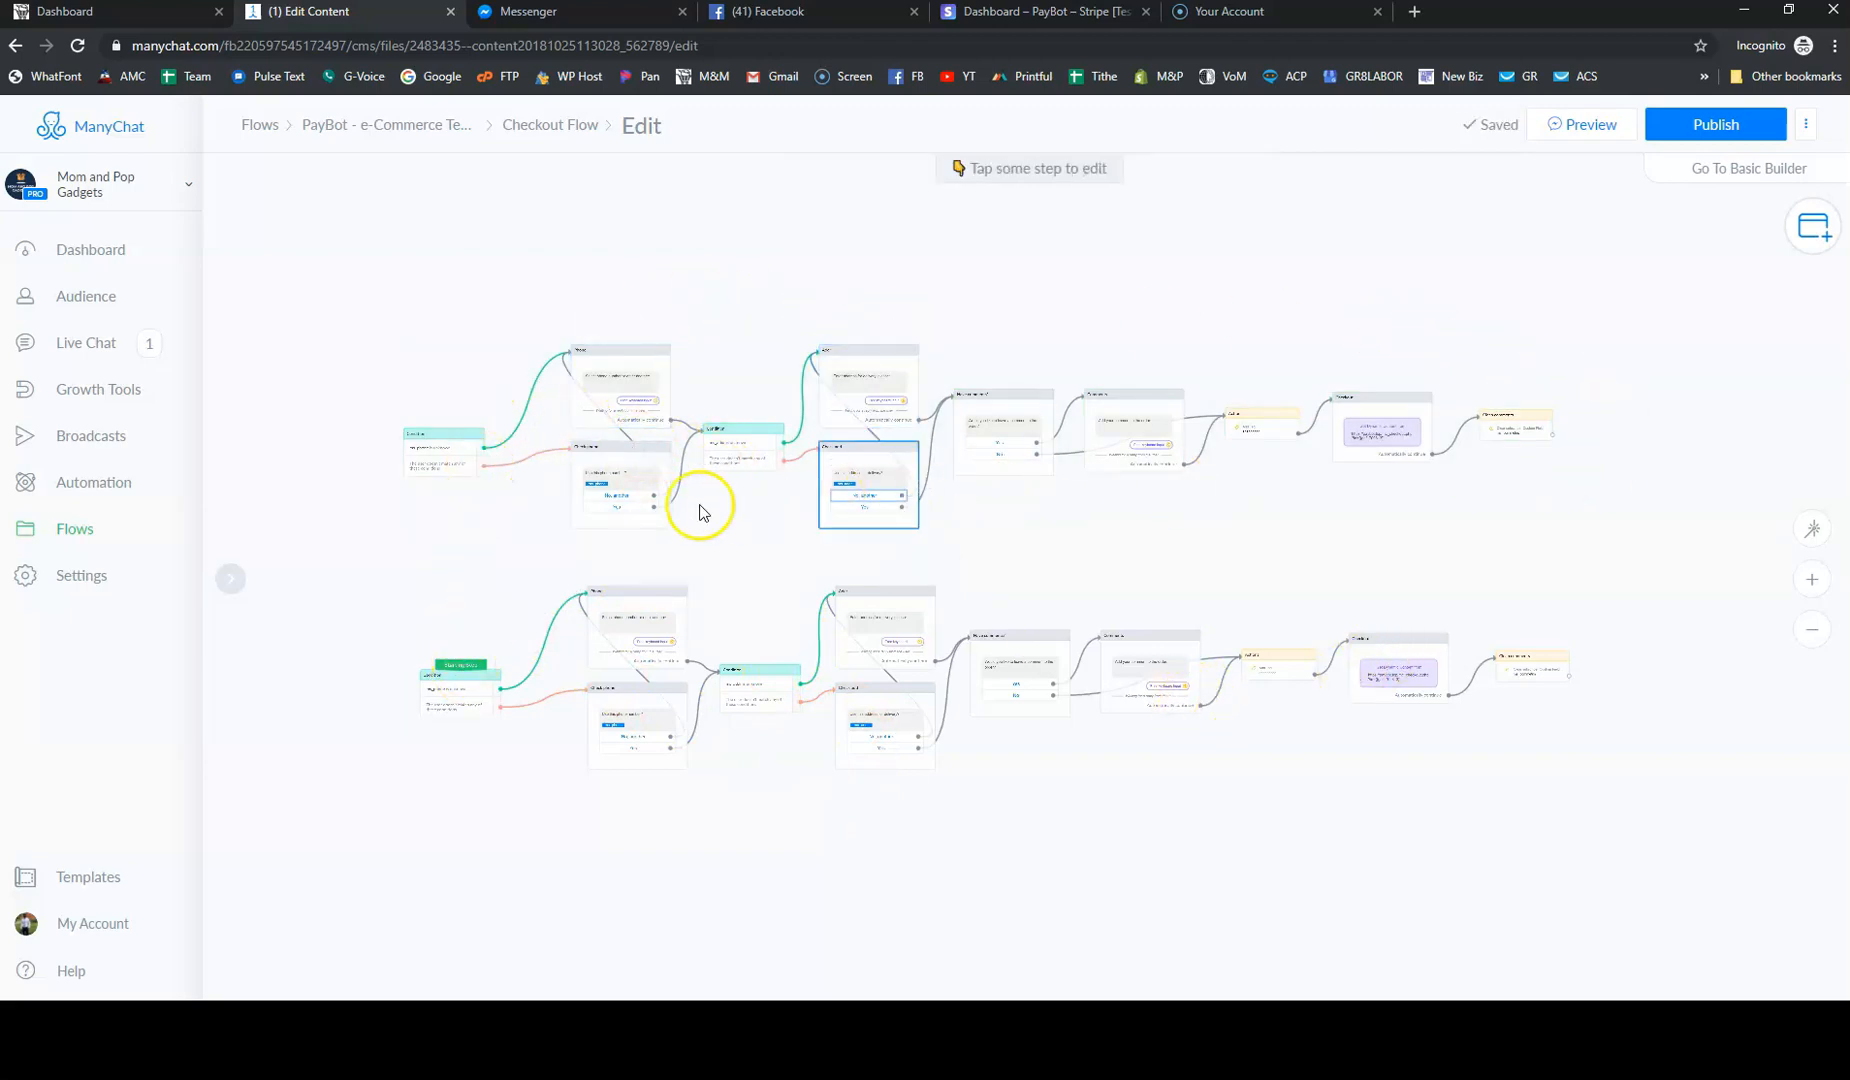
# Move the Starting Step marker from the original ms_phone condition to the same condition in the upper copy
pyautogui.moveTo(459, 661); pyautogui.dragTo(411, 441)
pyautogui.click(405, 420)
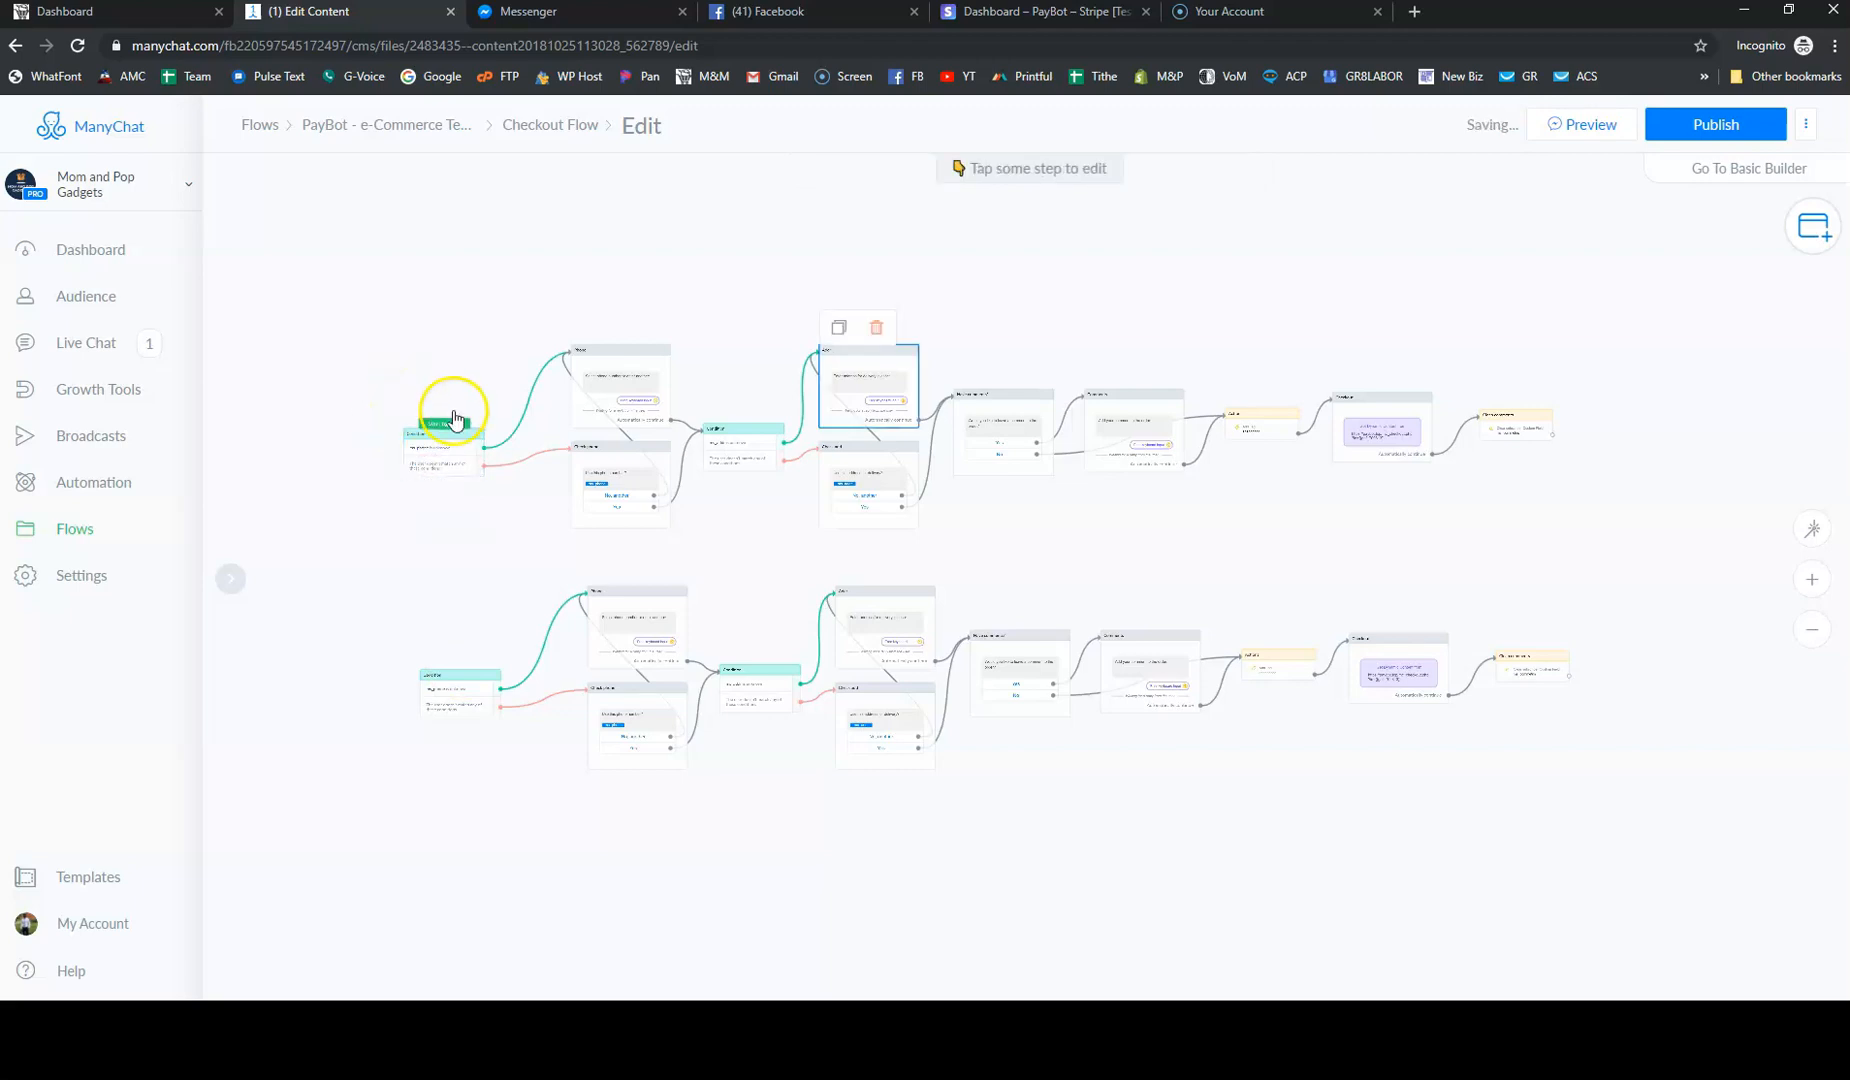
pyautogui.scroll(1, 446, 413)
pyautogui.scroll(3, 470, 430)
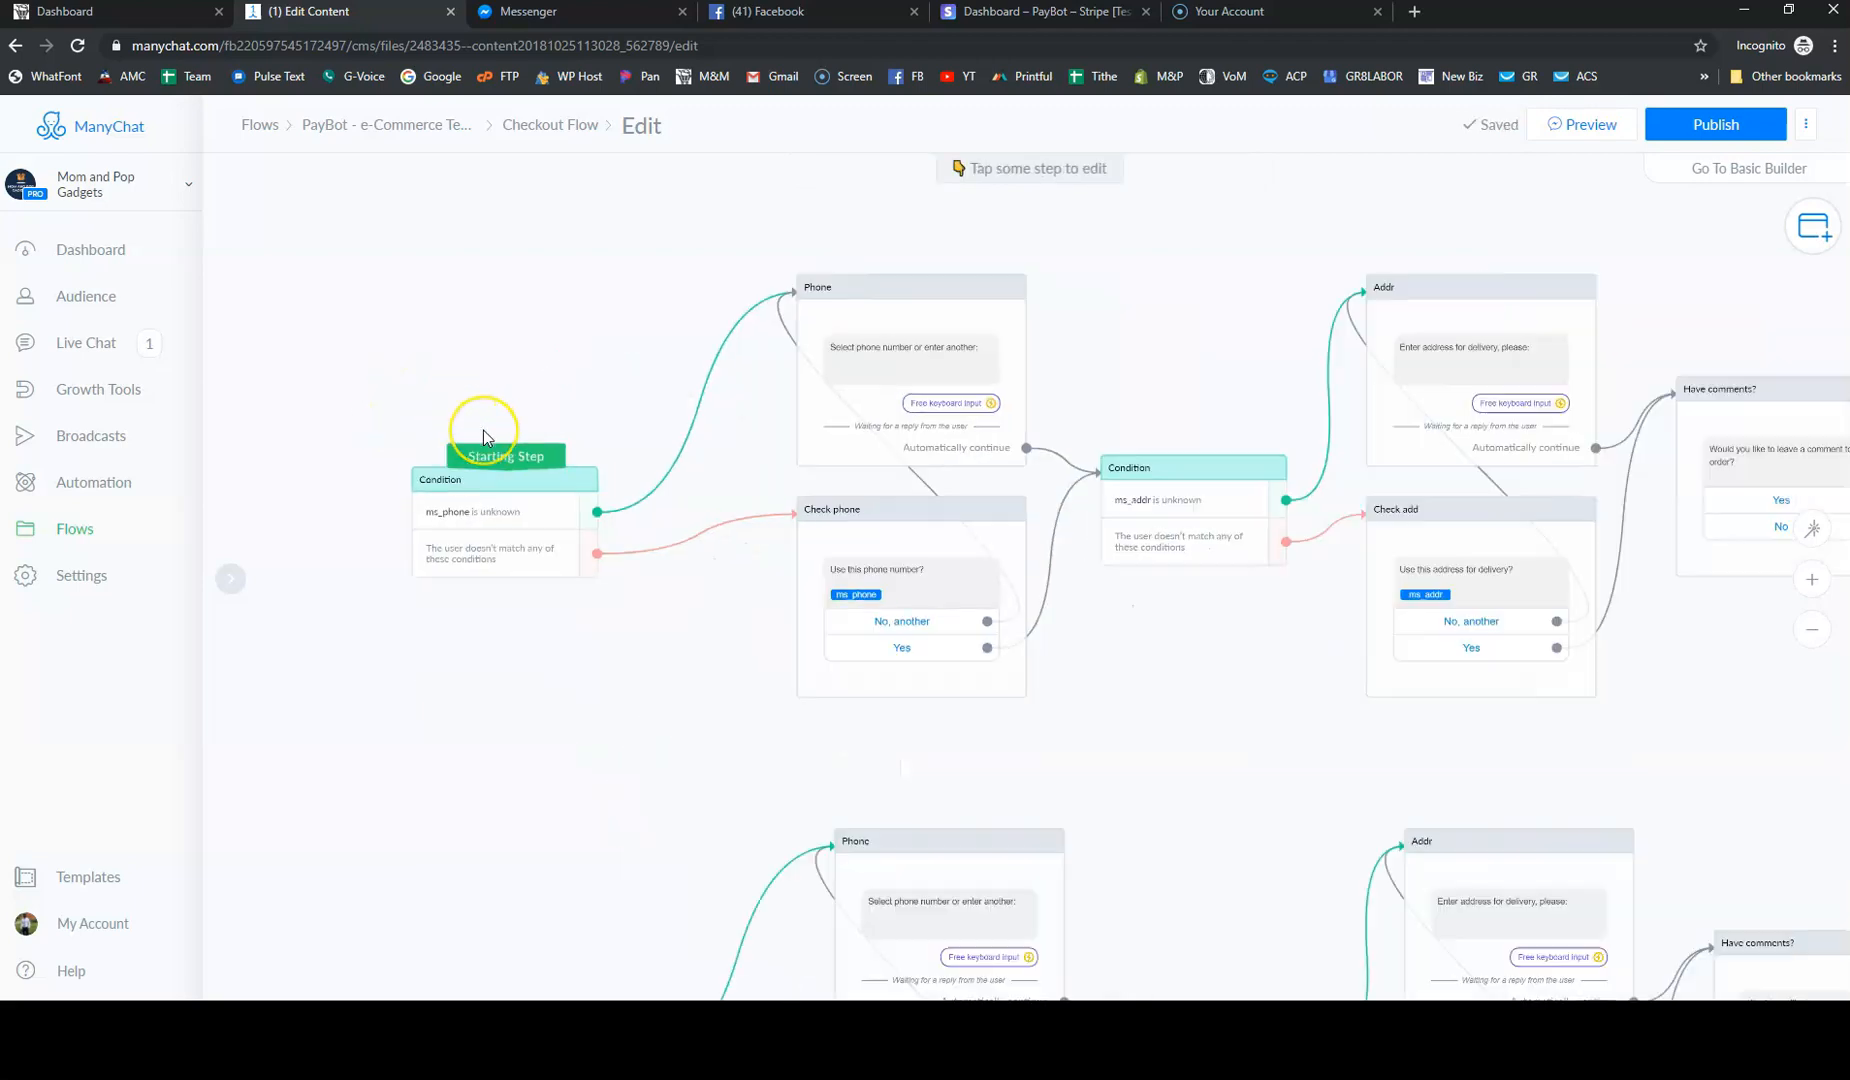
pyautogui.scroll(-3, 483, 431)
pyautogui.moveTo(522, 490)
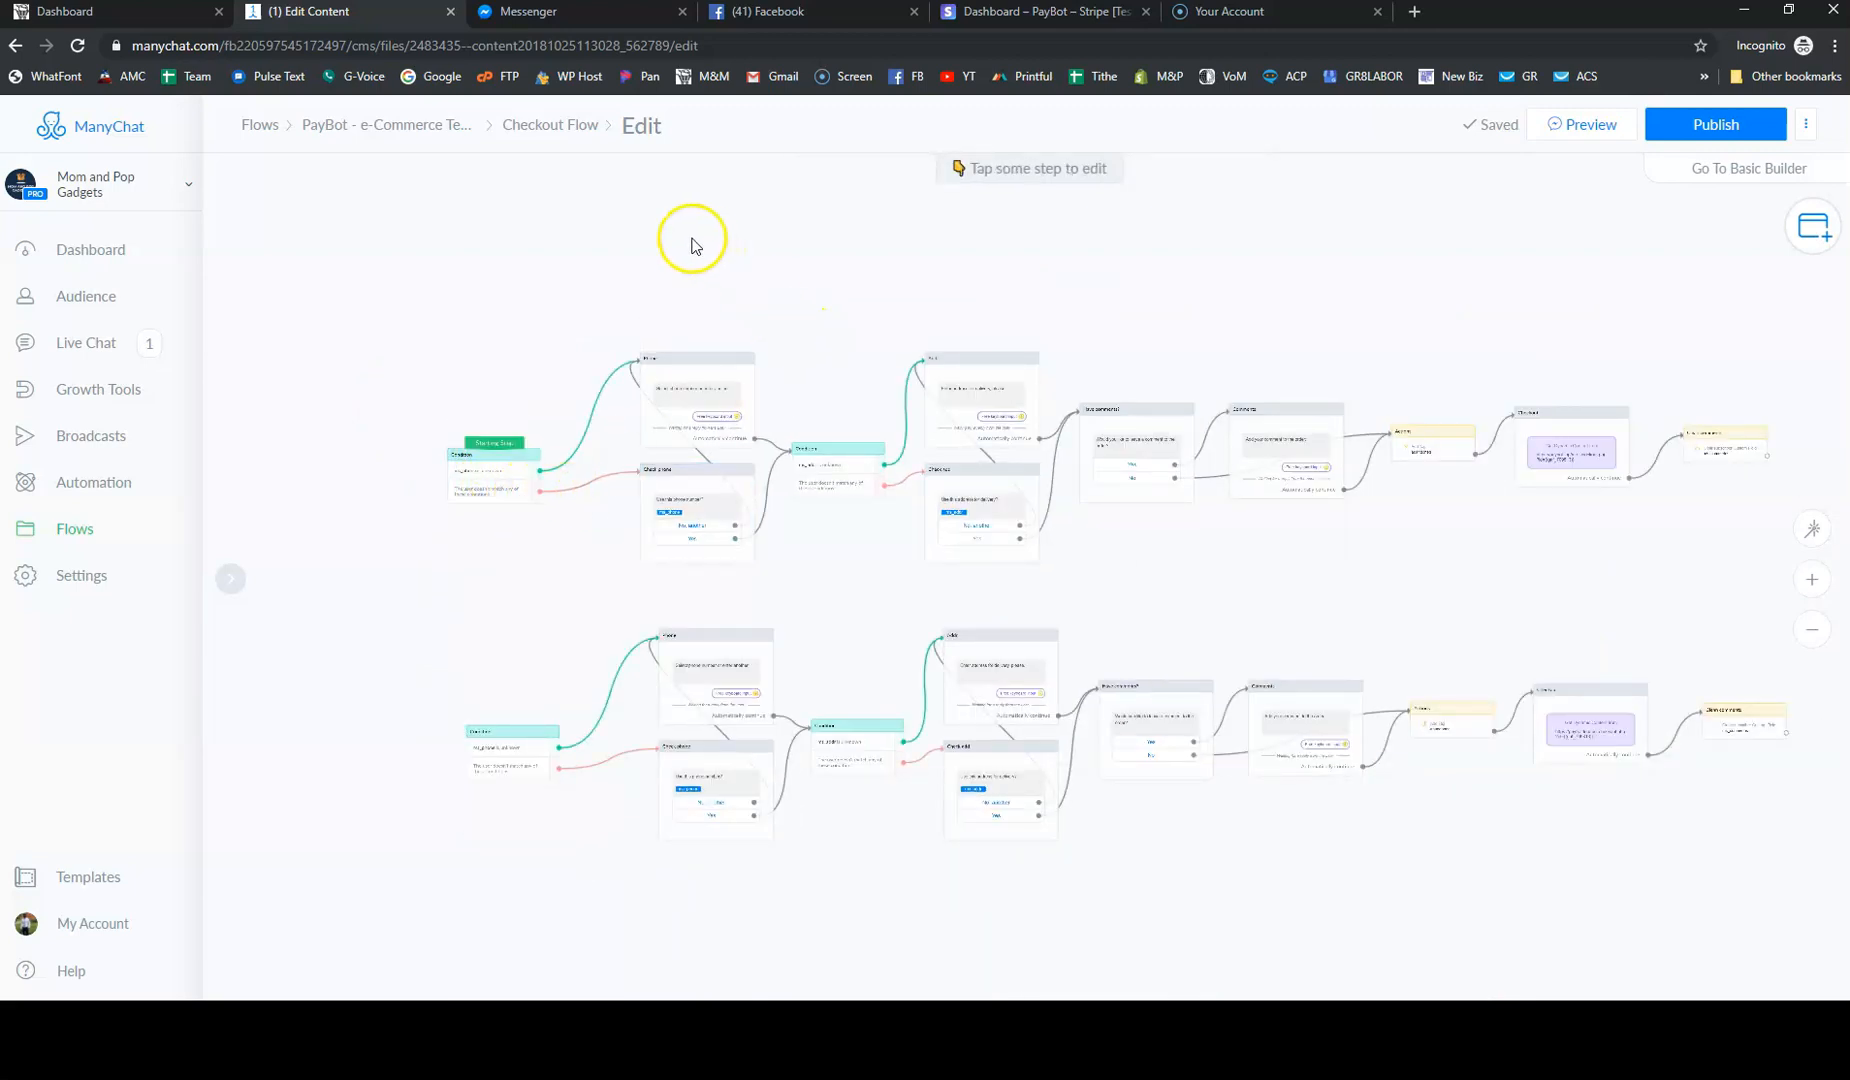
pyautogui.moveTo(824, 452)
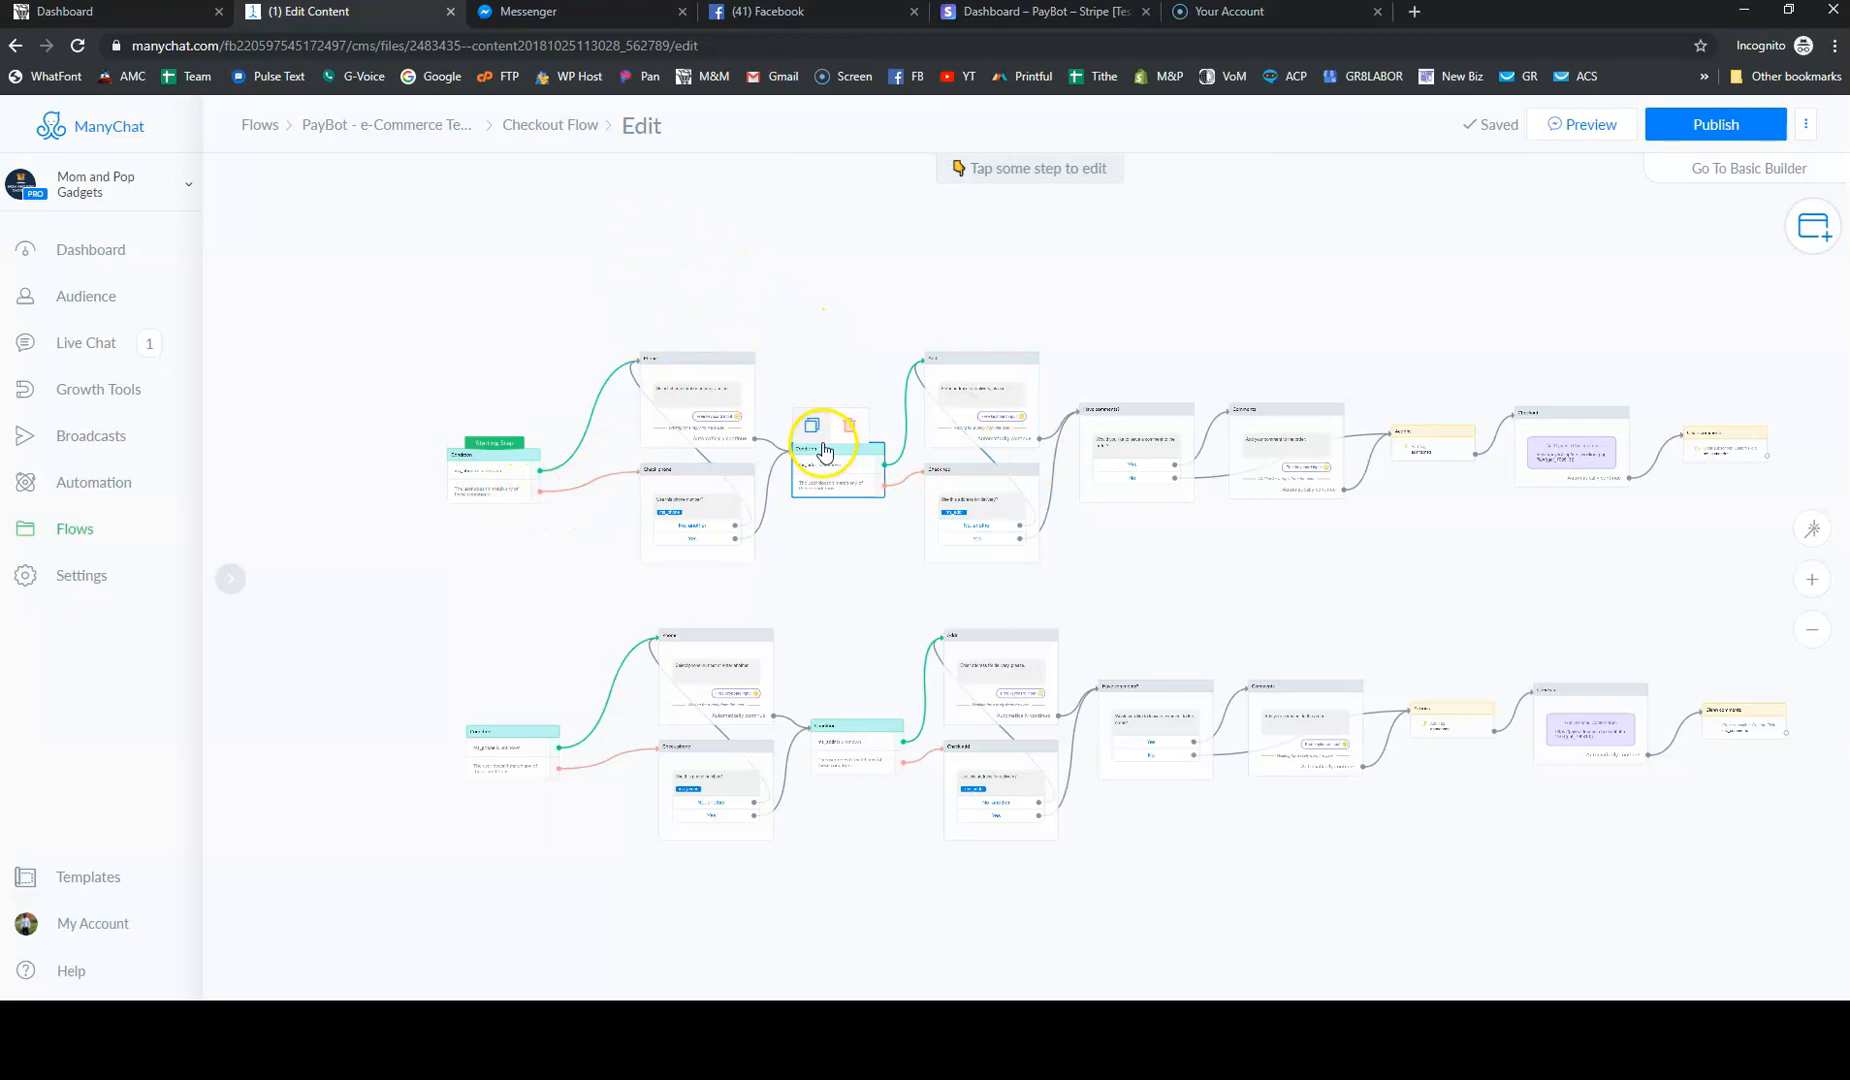
pyautogui.scroll(1, 1177, 470)
pyautogui.scroll(-3, 1160, 480)
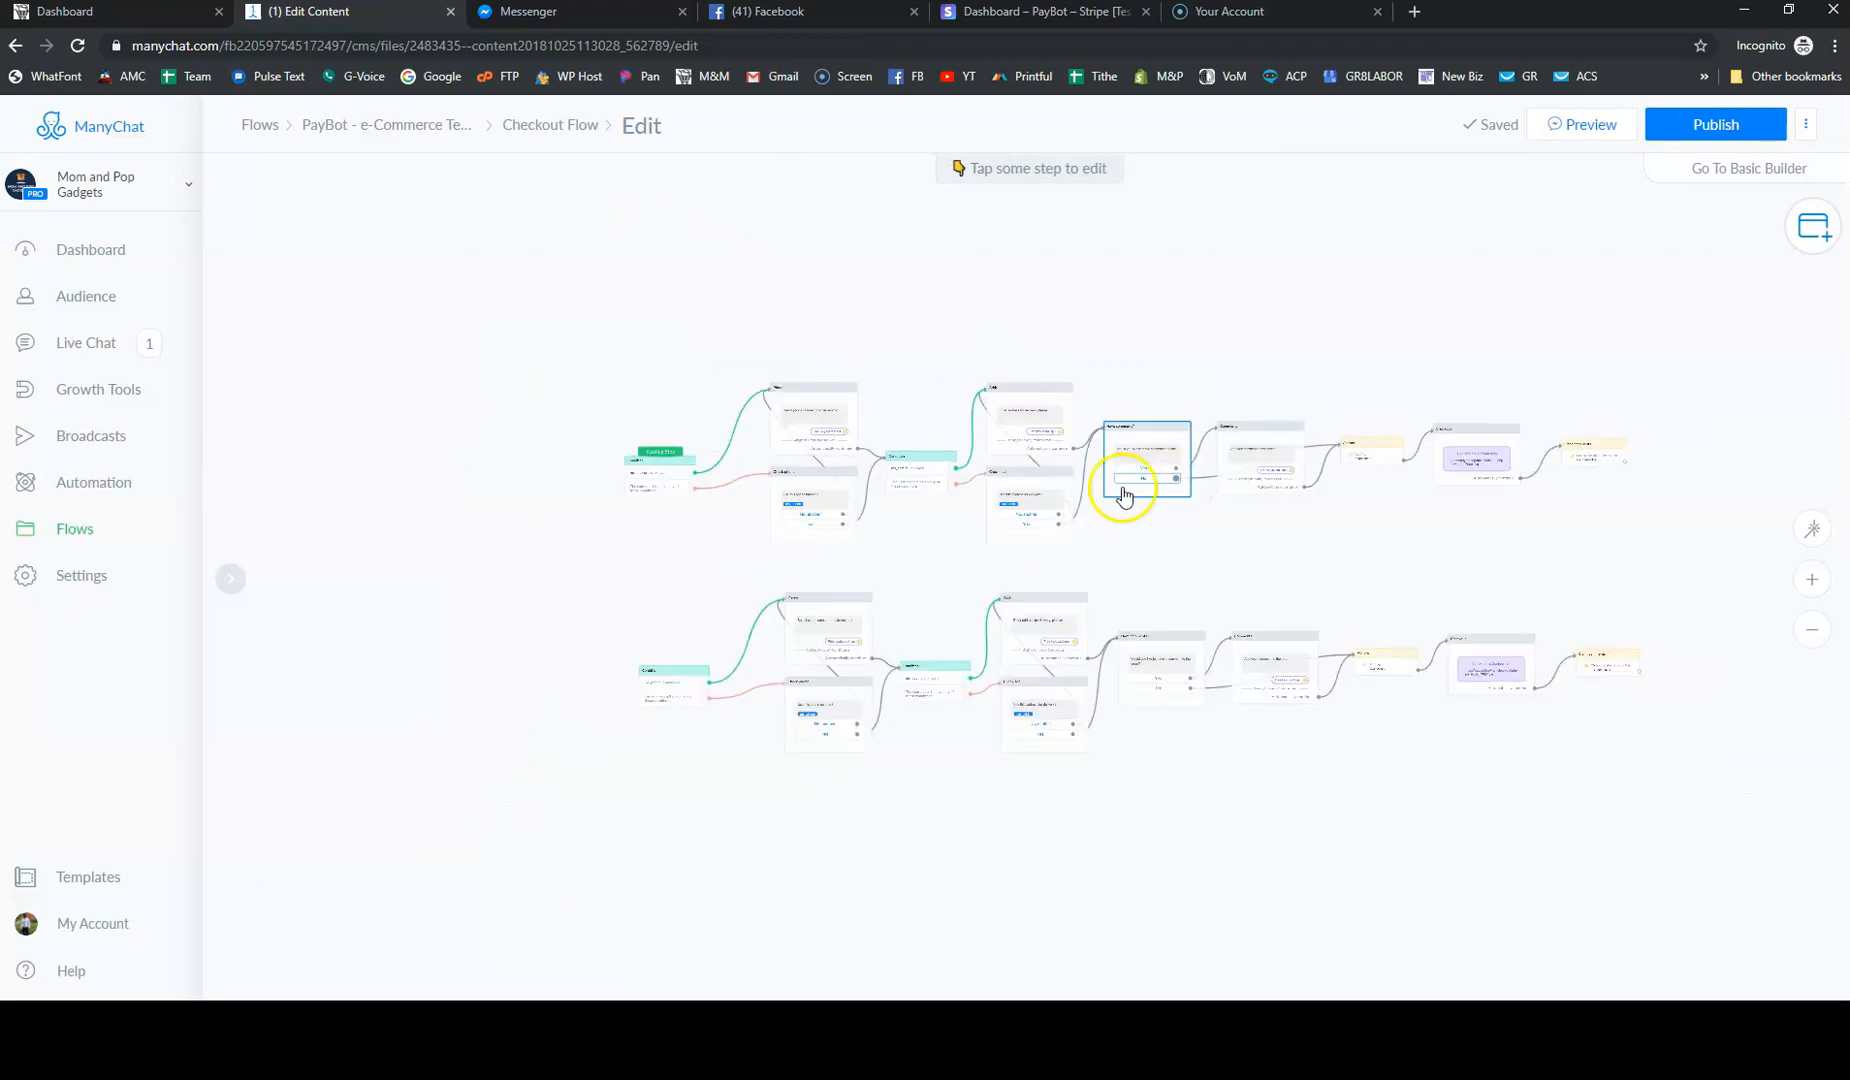
pyautogui.scroll(1, 1131, 399)
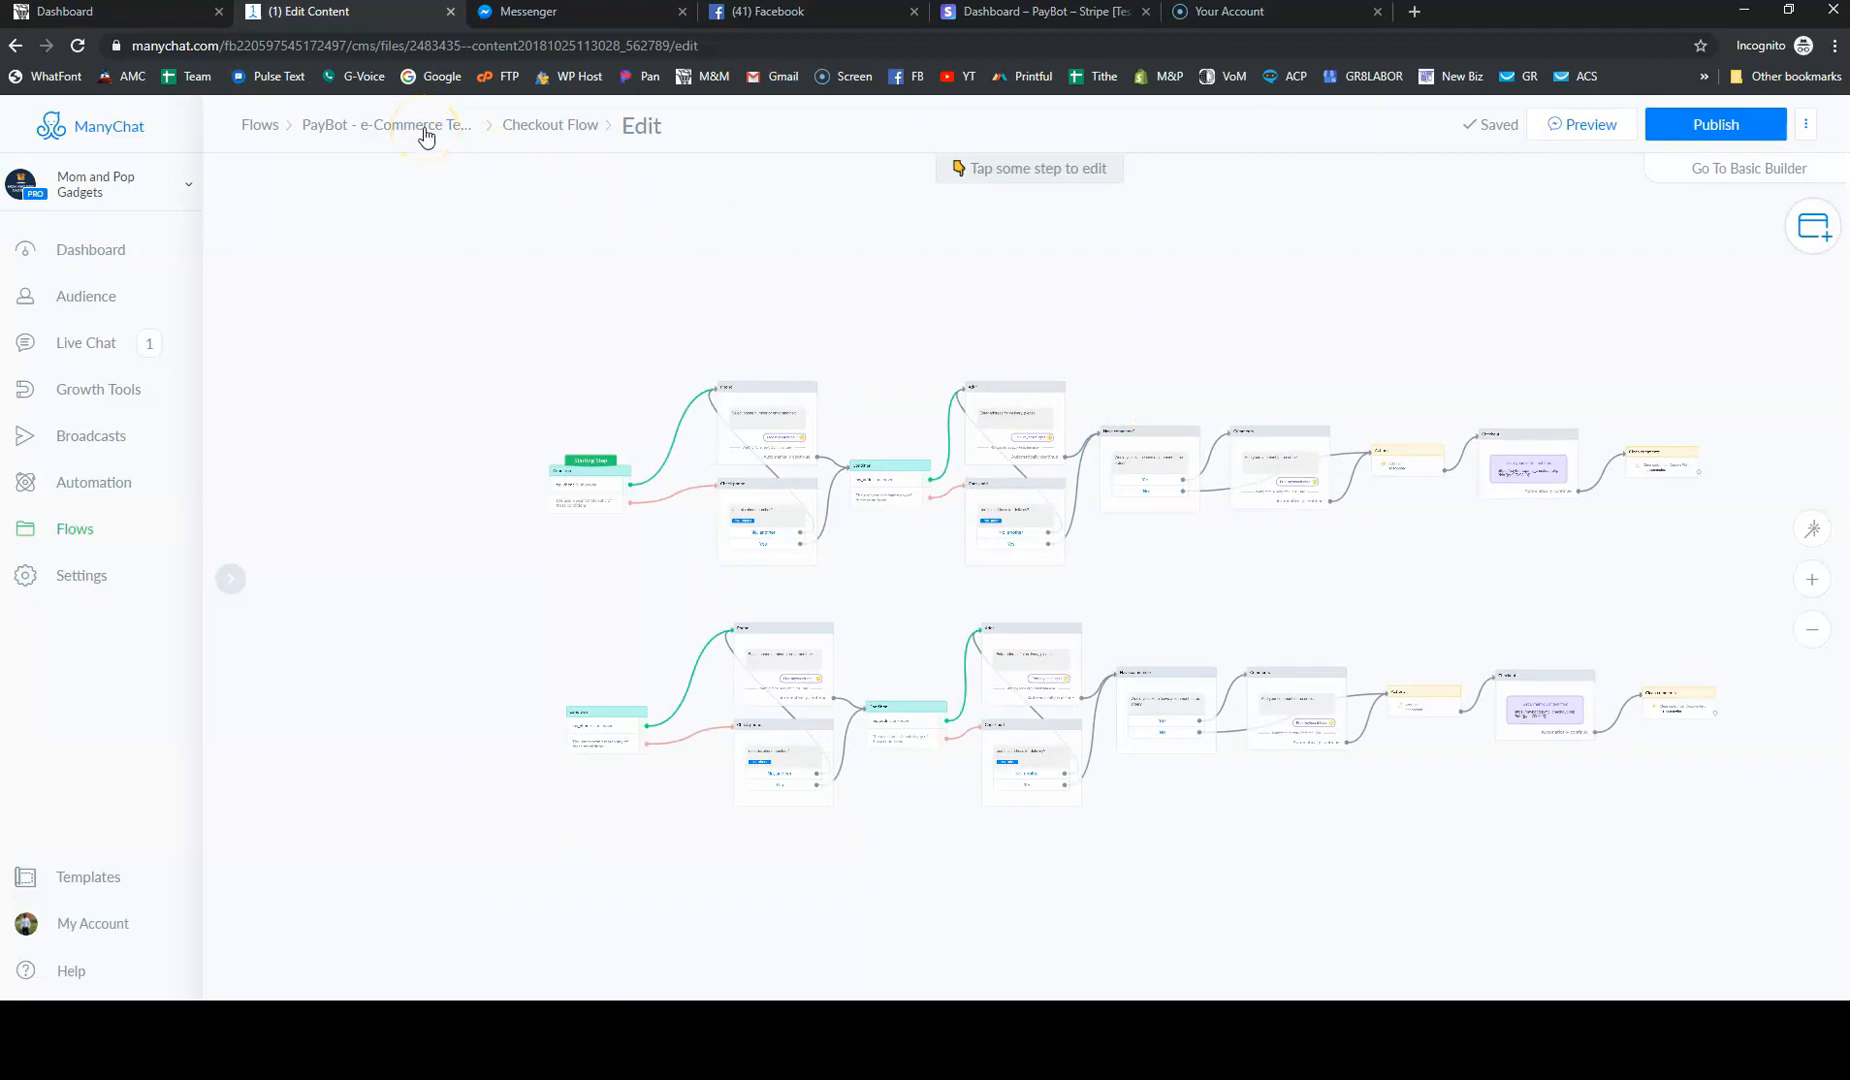
# Open the Get shopping cart flow from the PayBot e-Commerce template folder and examine its dynamic content message step
pyautogui.click(566, 208)
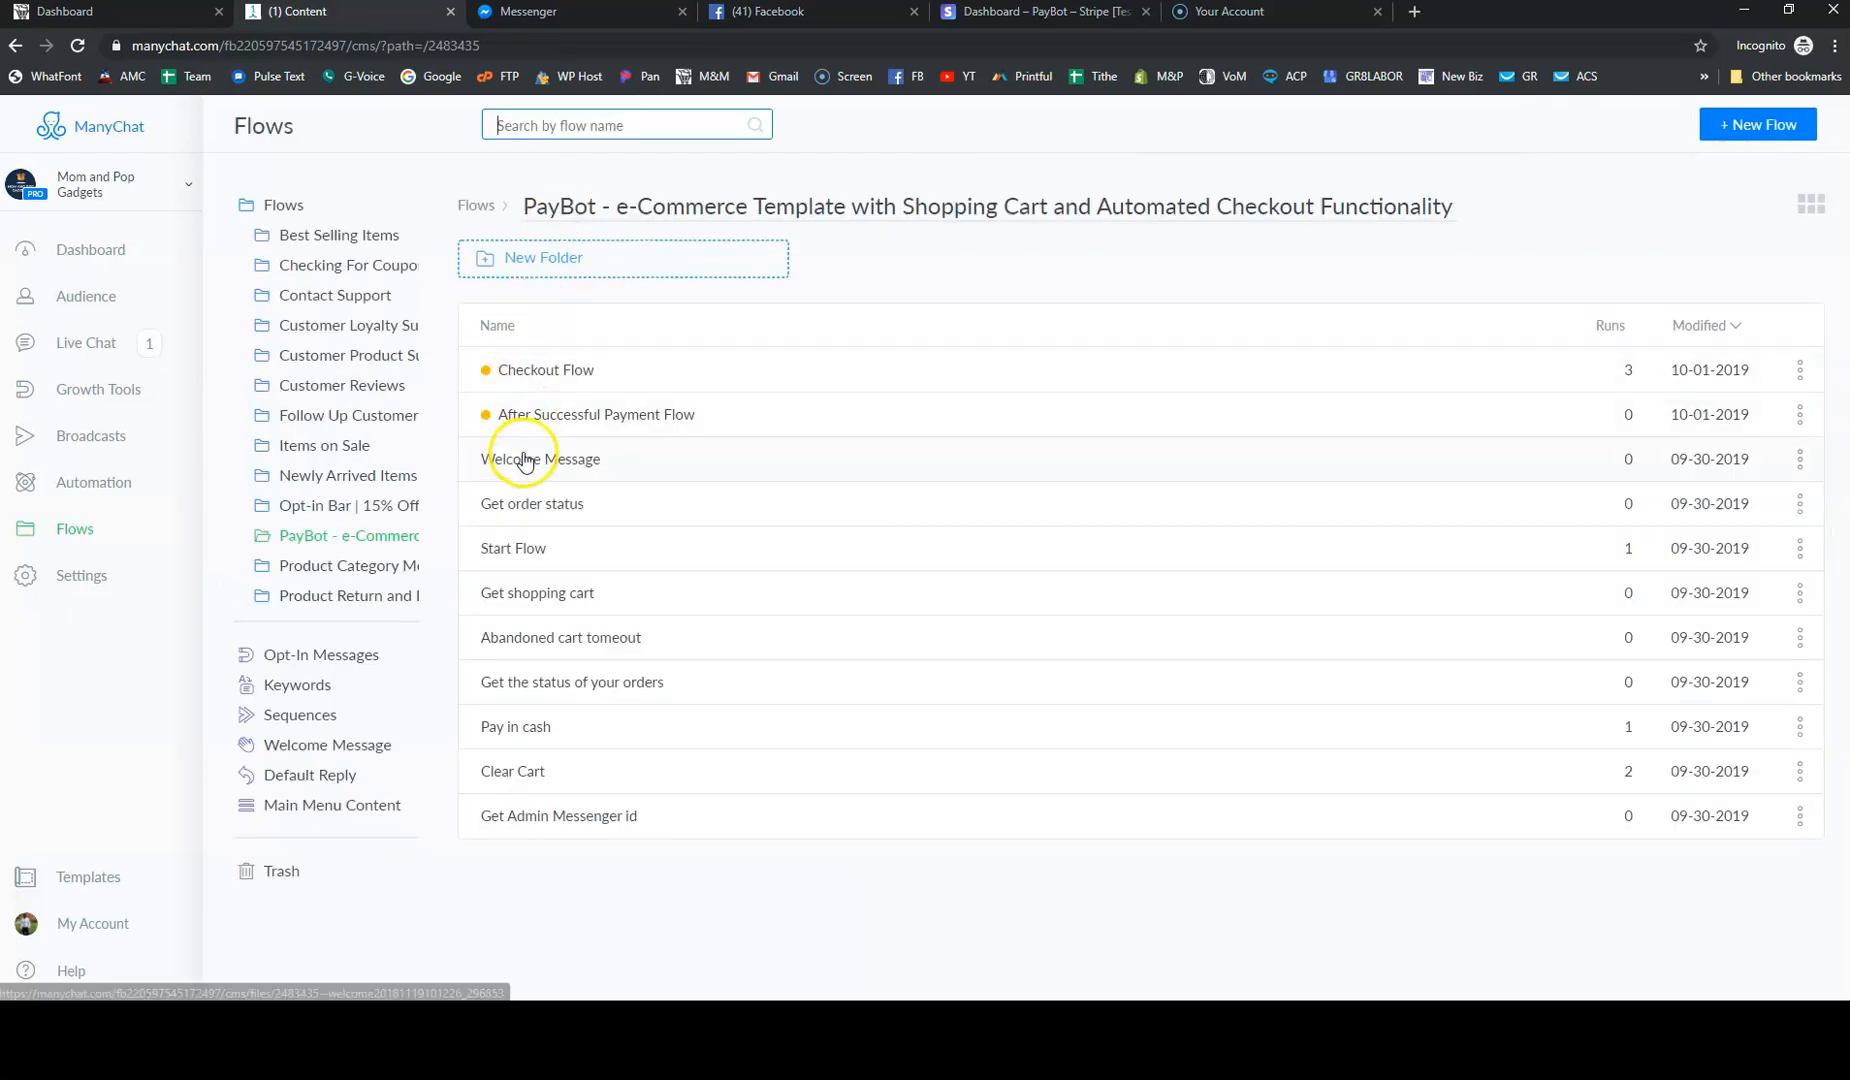
pyautogui.click(527, 595)
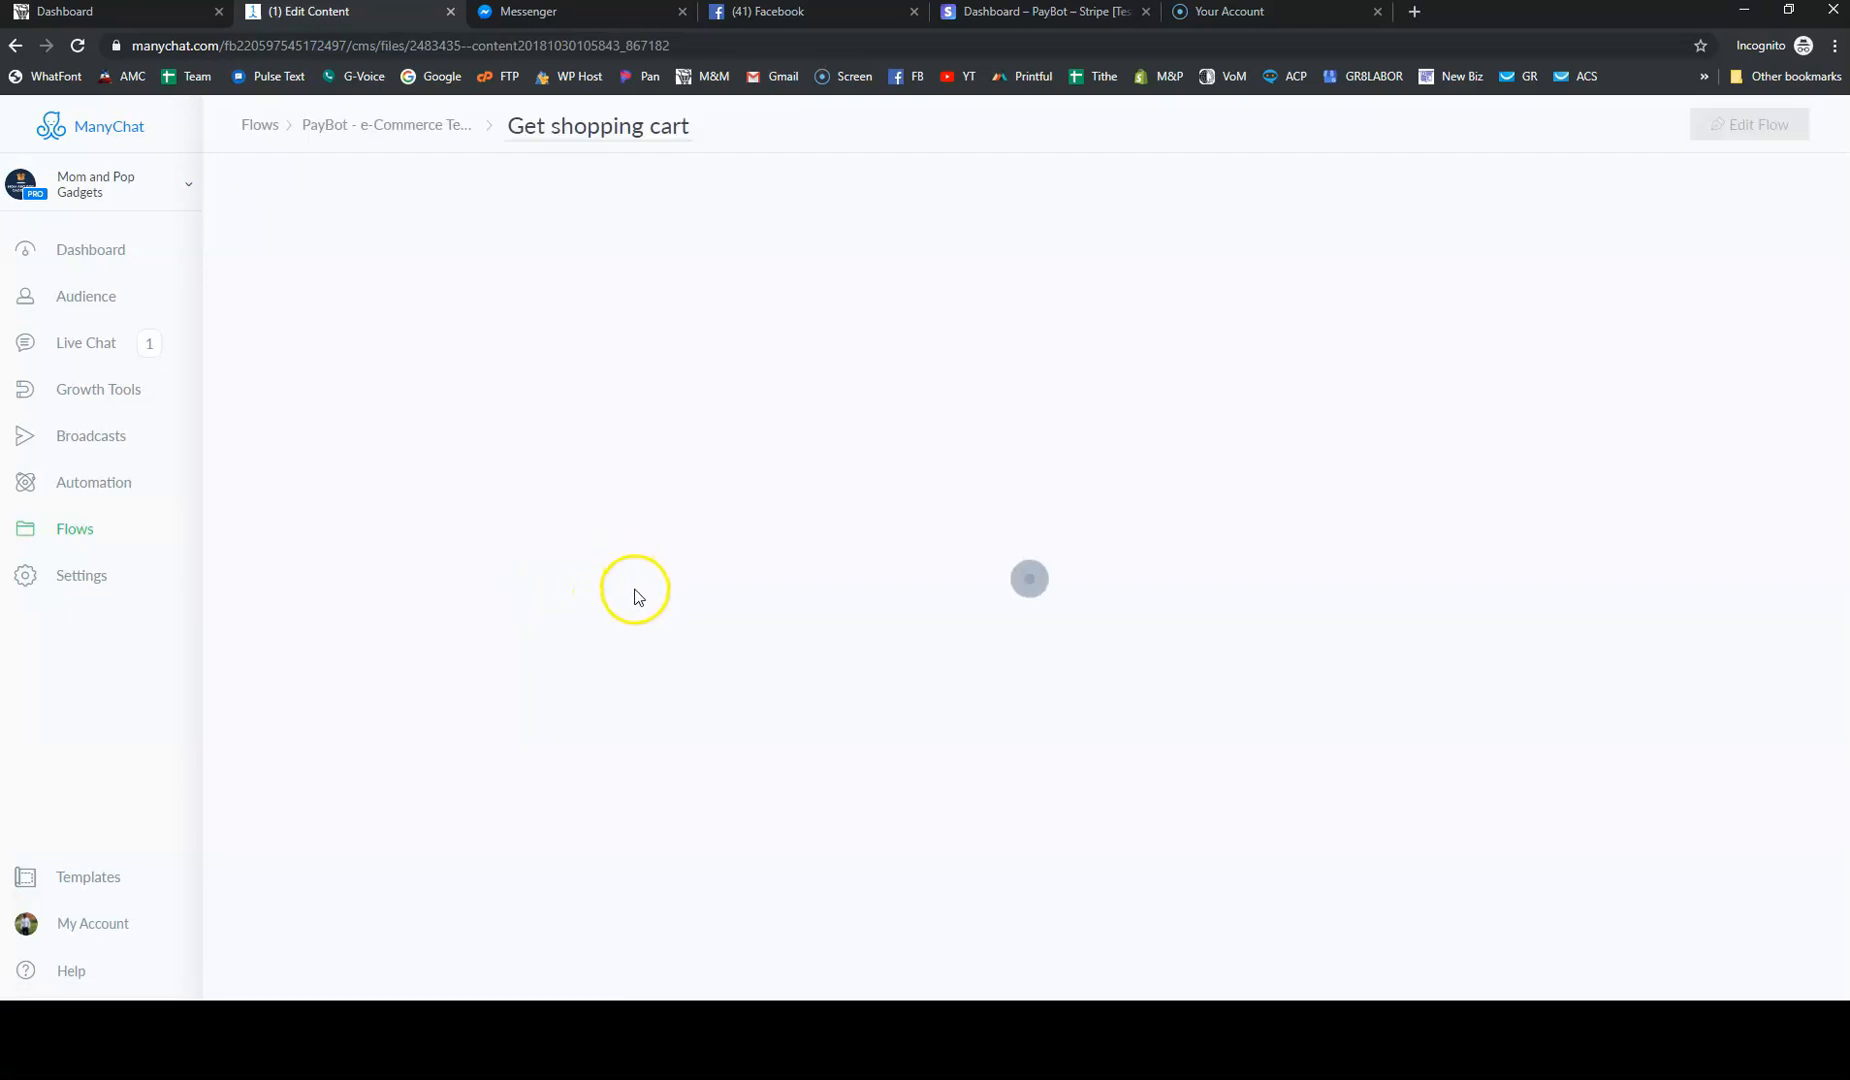
pyautogui.scroll(-1, 763, 494)
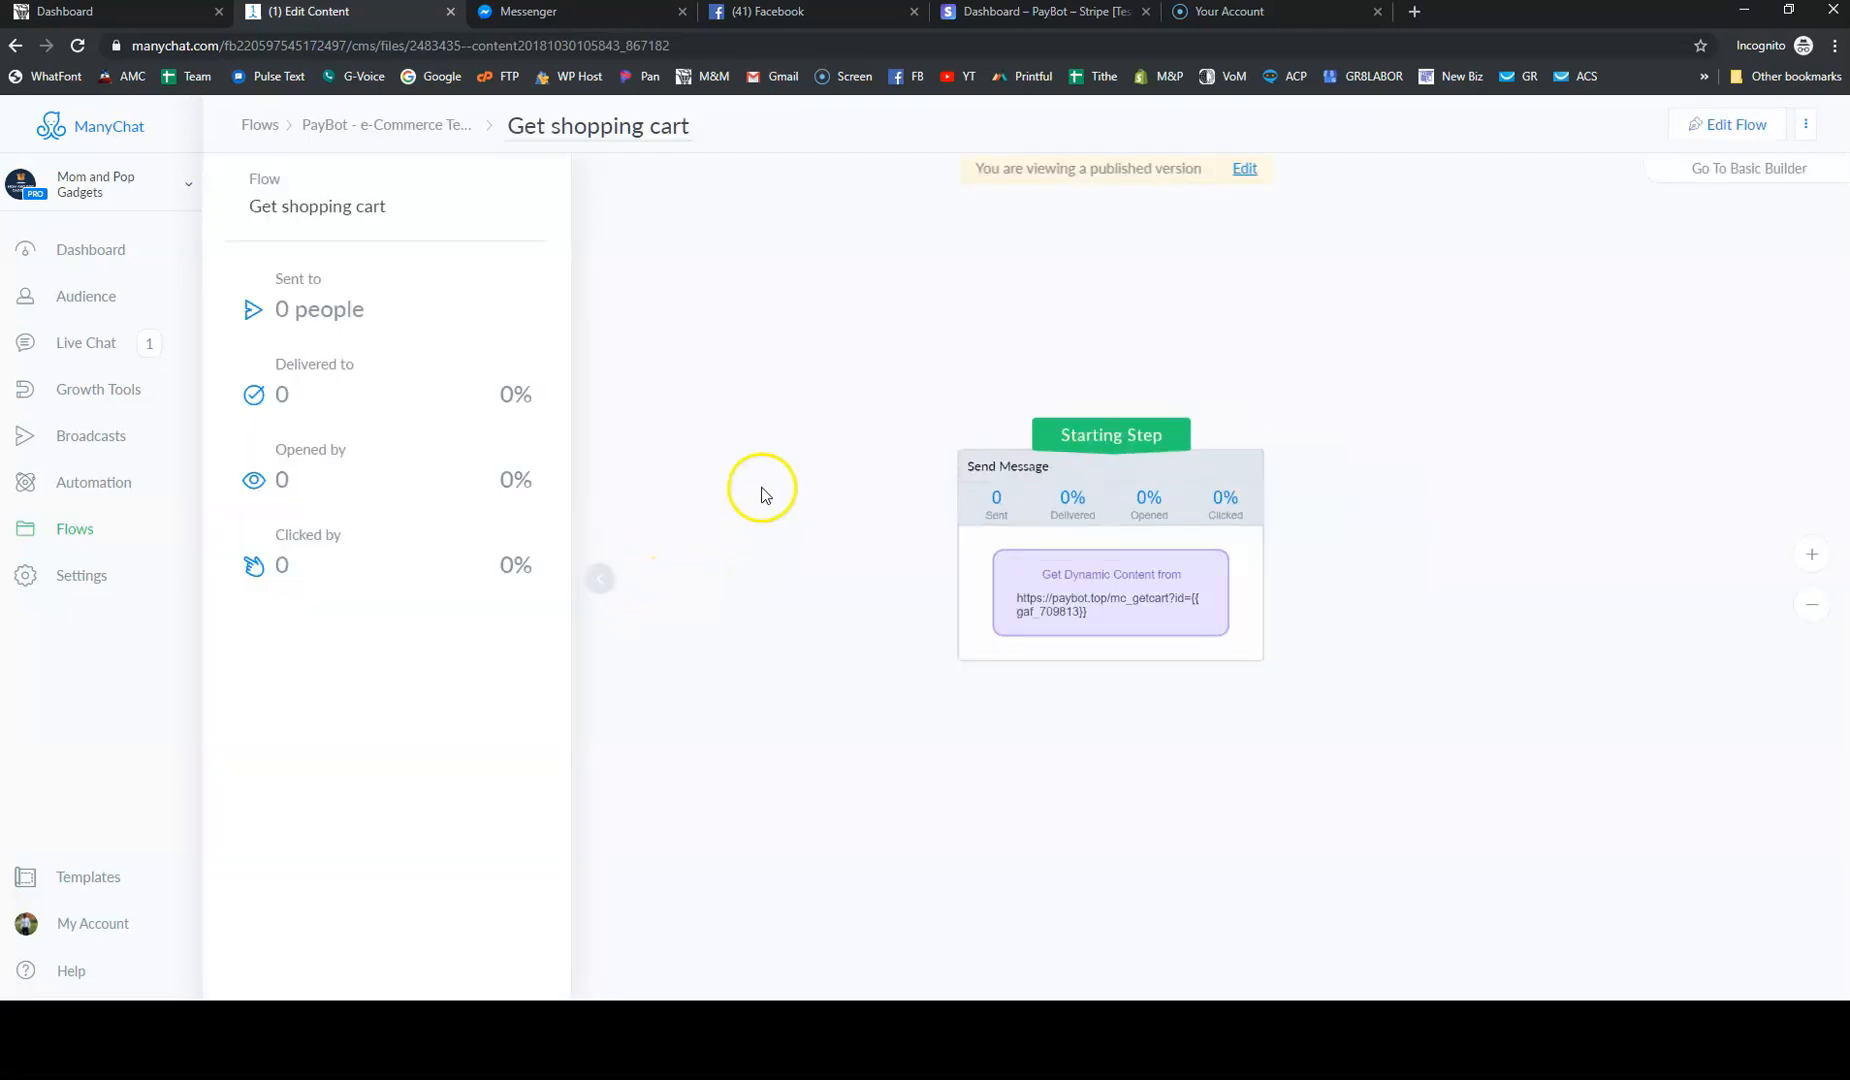
pyautogui.scroll(-1, 896, 364)
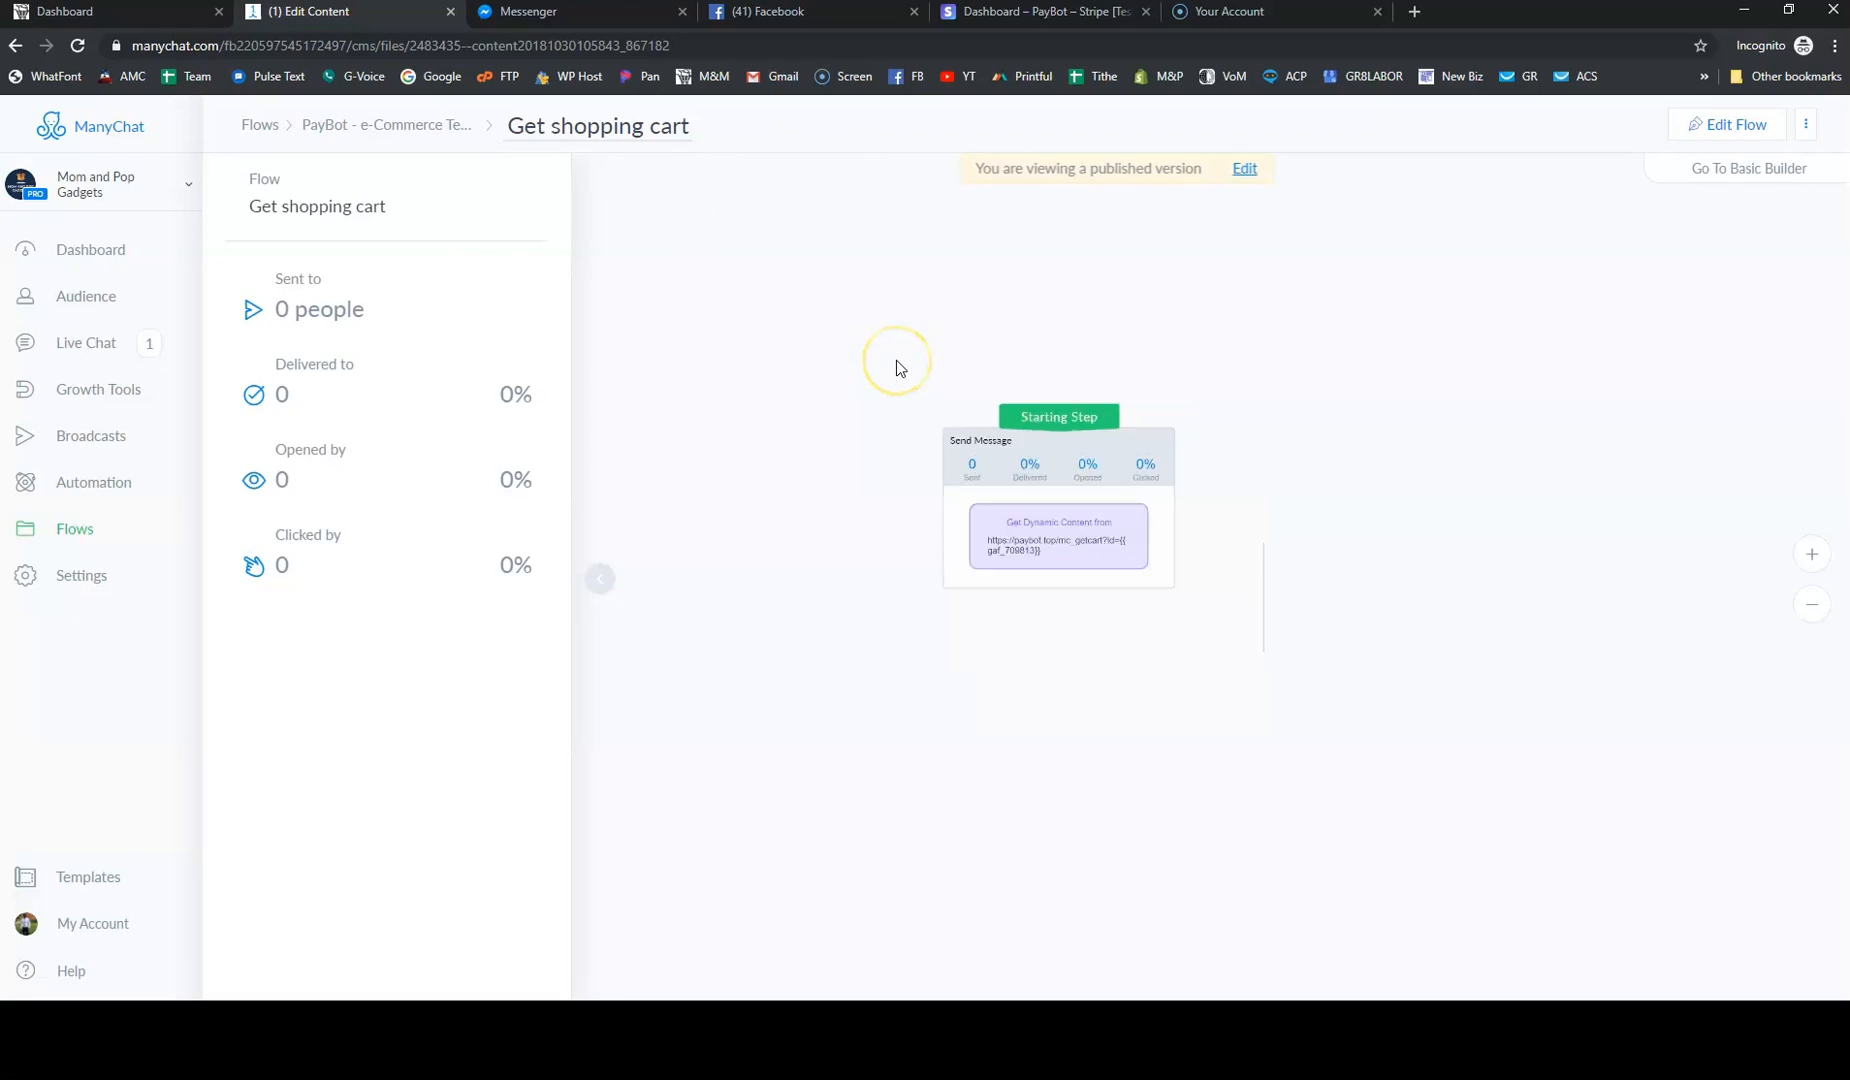
pyautogui.scroll(-1, 896, 364)
pyautogui.scroll(1, 896, 362)
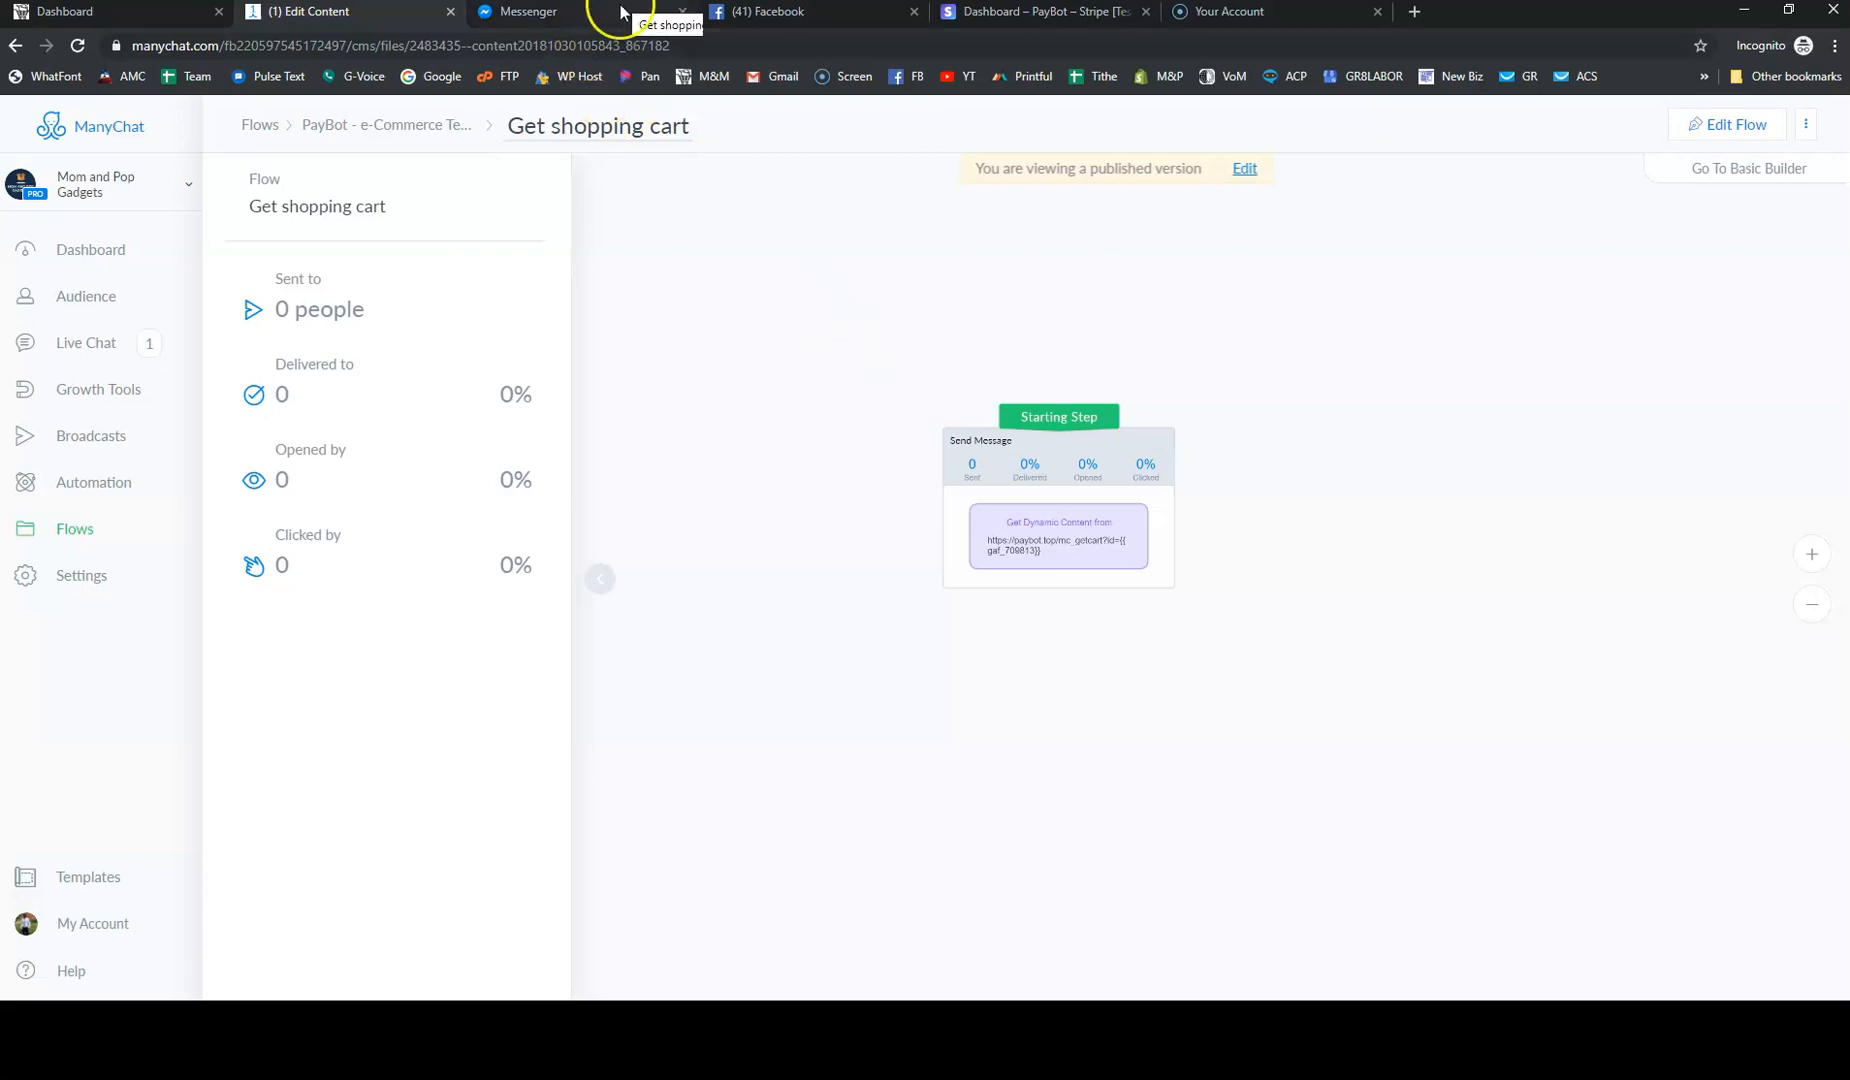
pyautogui.click(975, 442)
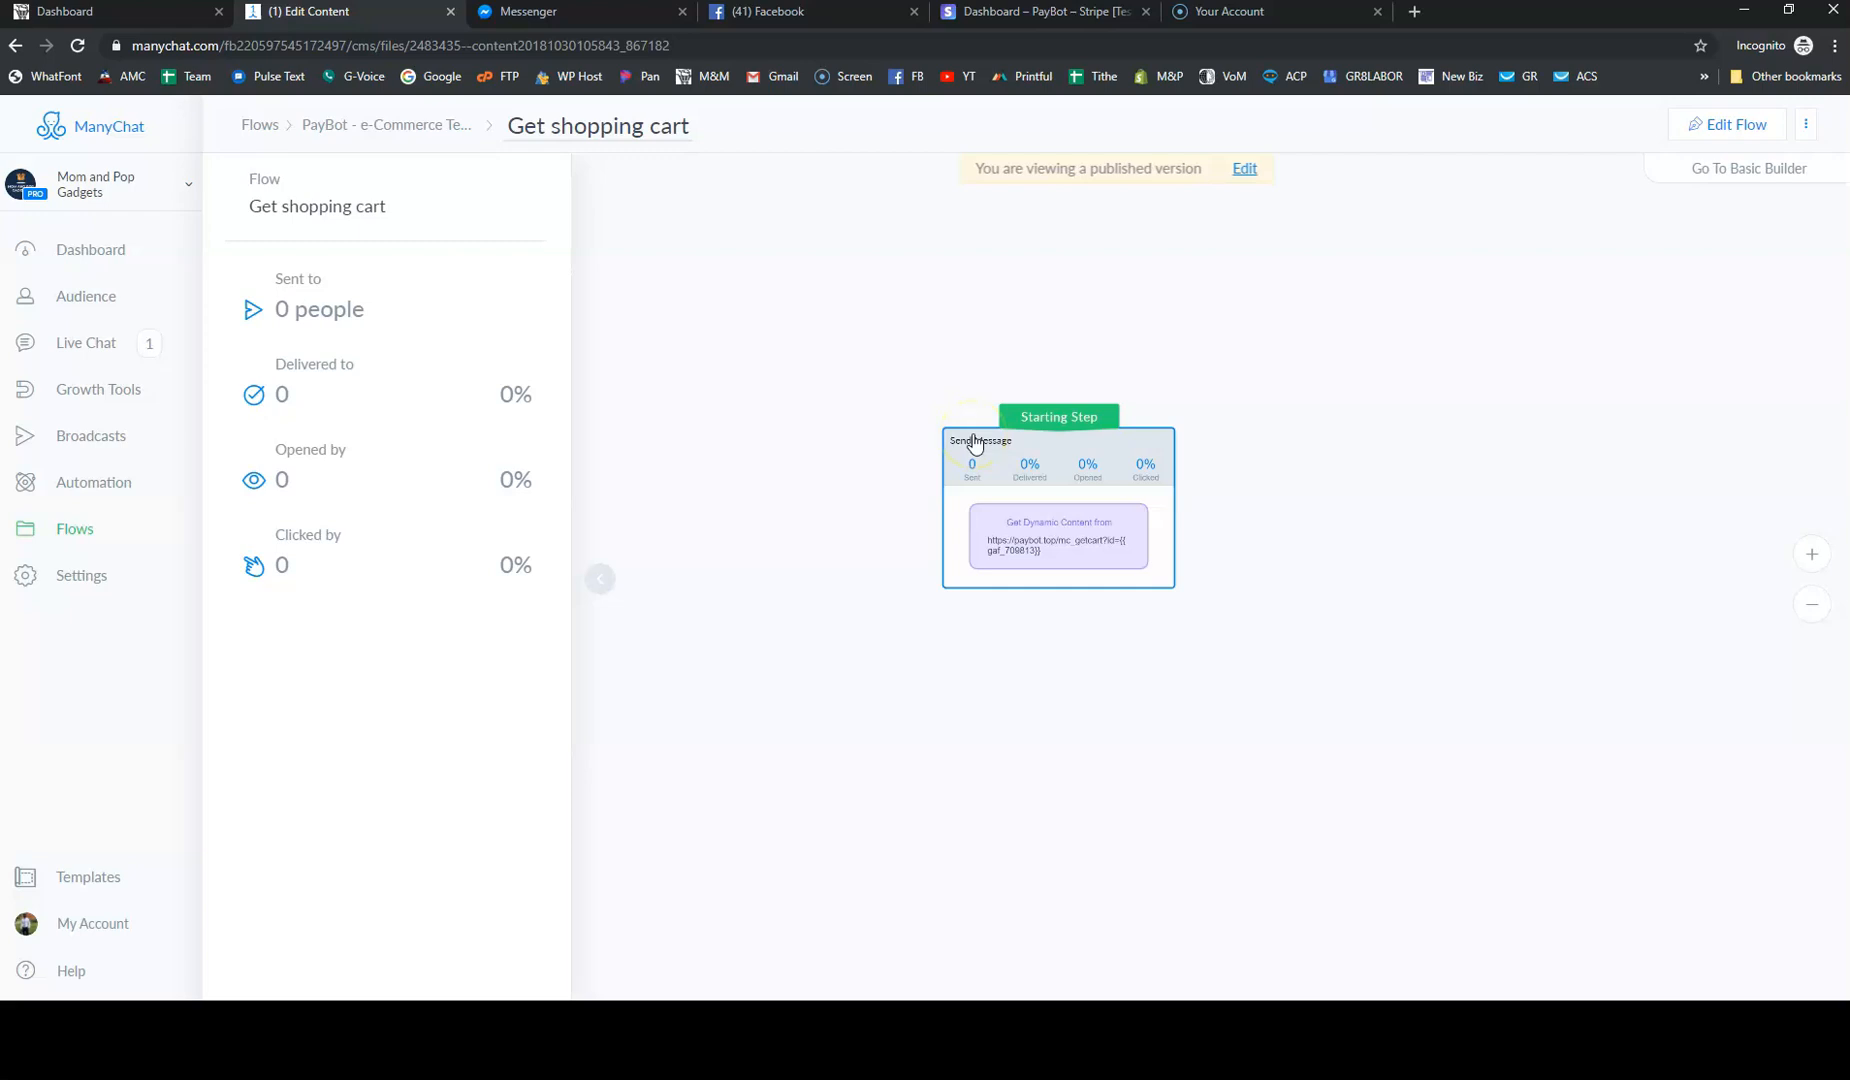
pyautogui.click(779, 155)
# Compare the shopping cart message in the Mom and Pop Gadgets Messenger chat with the Get shopping cart flow in ManyChat
pyautogui.click(540, 12)
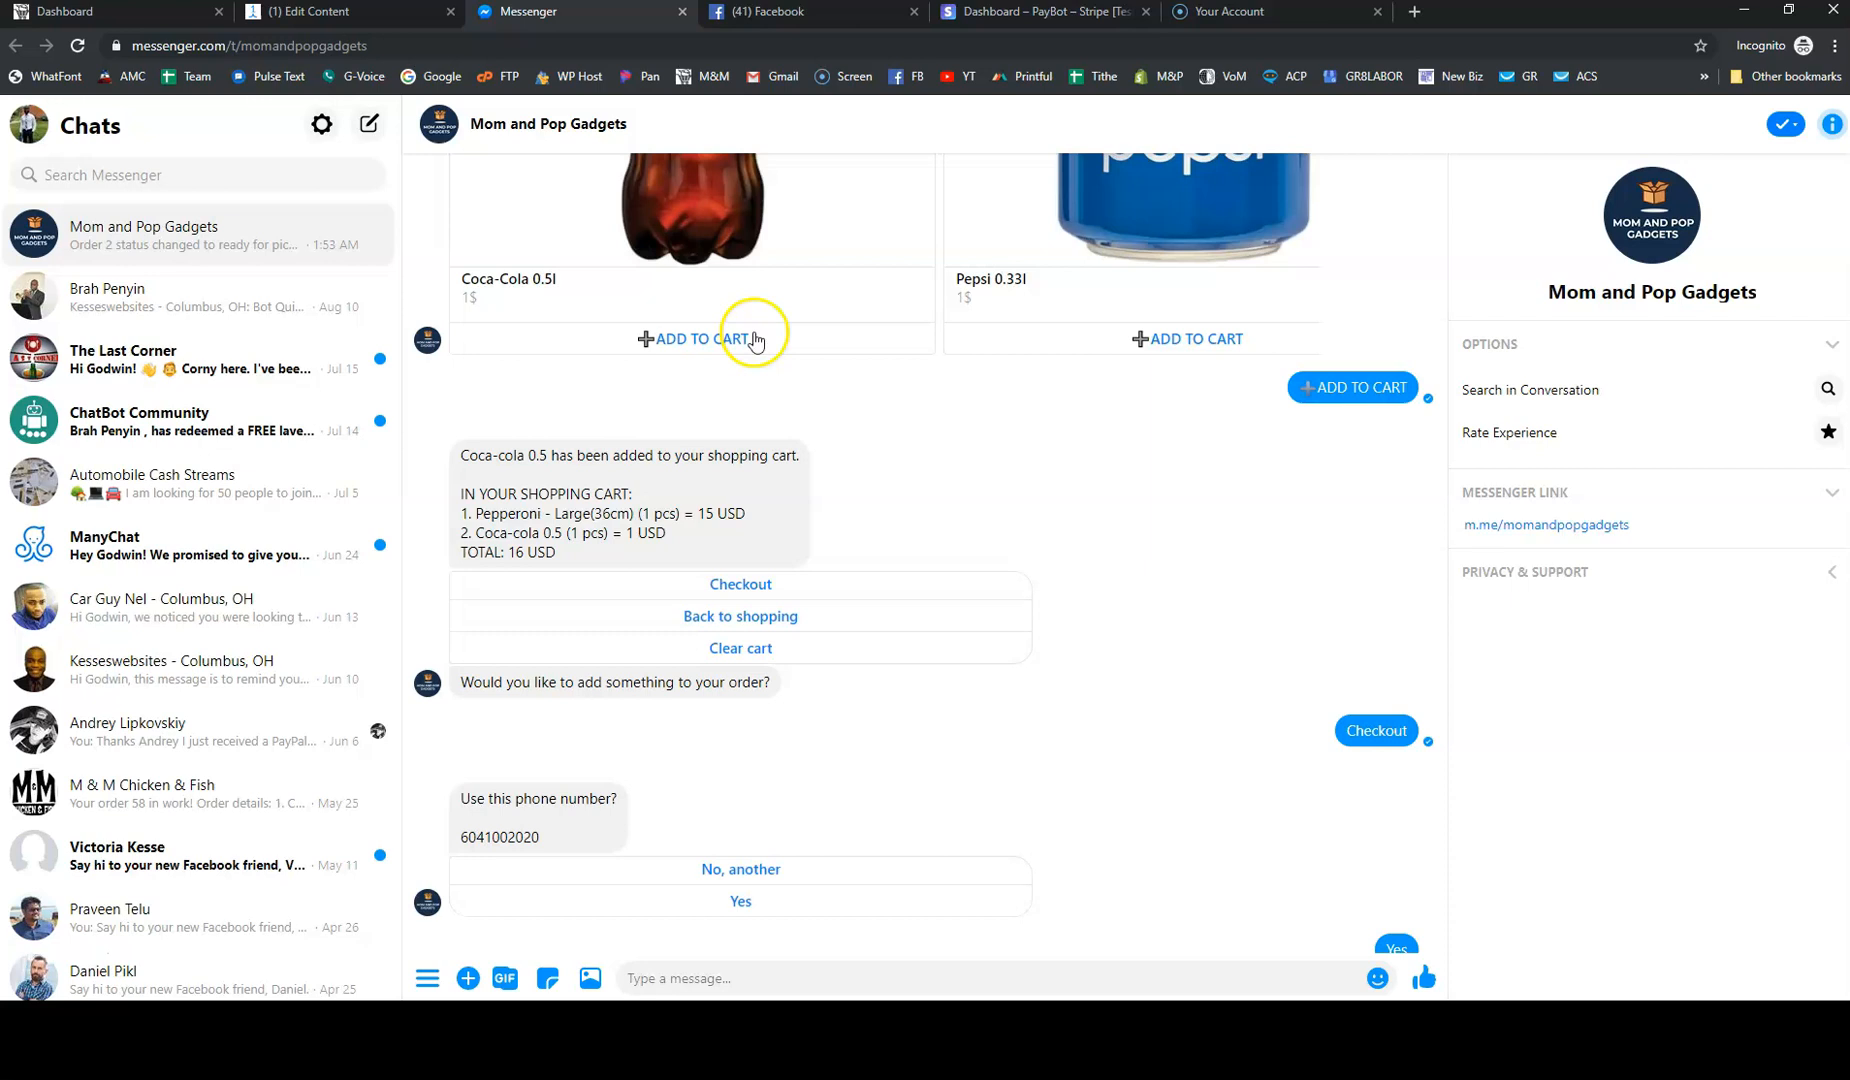
pyautogui.scroll(-4, 690, 350)
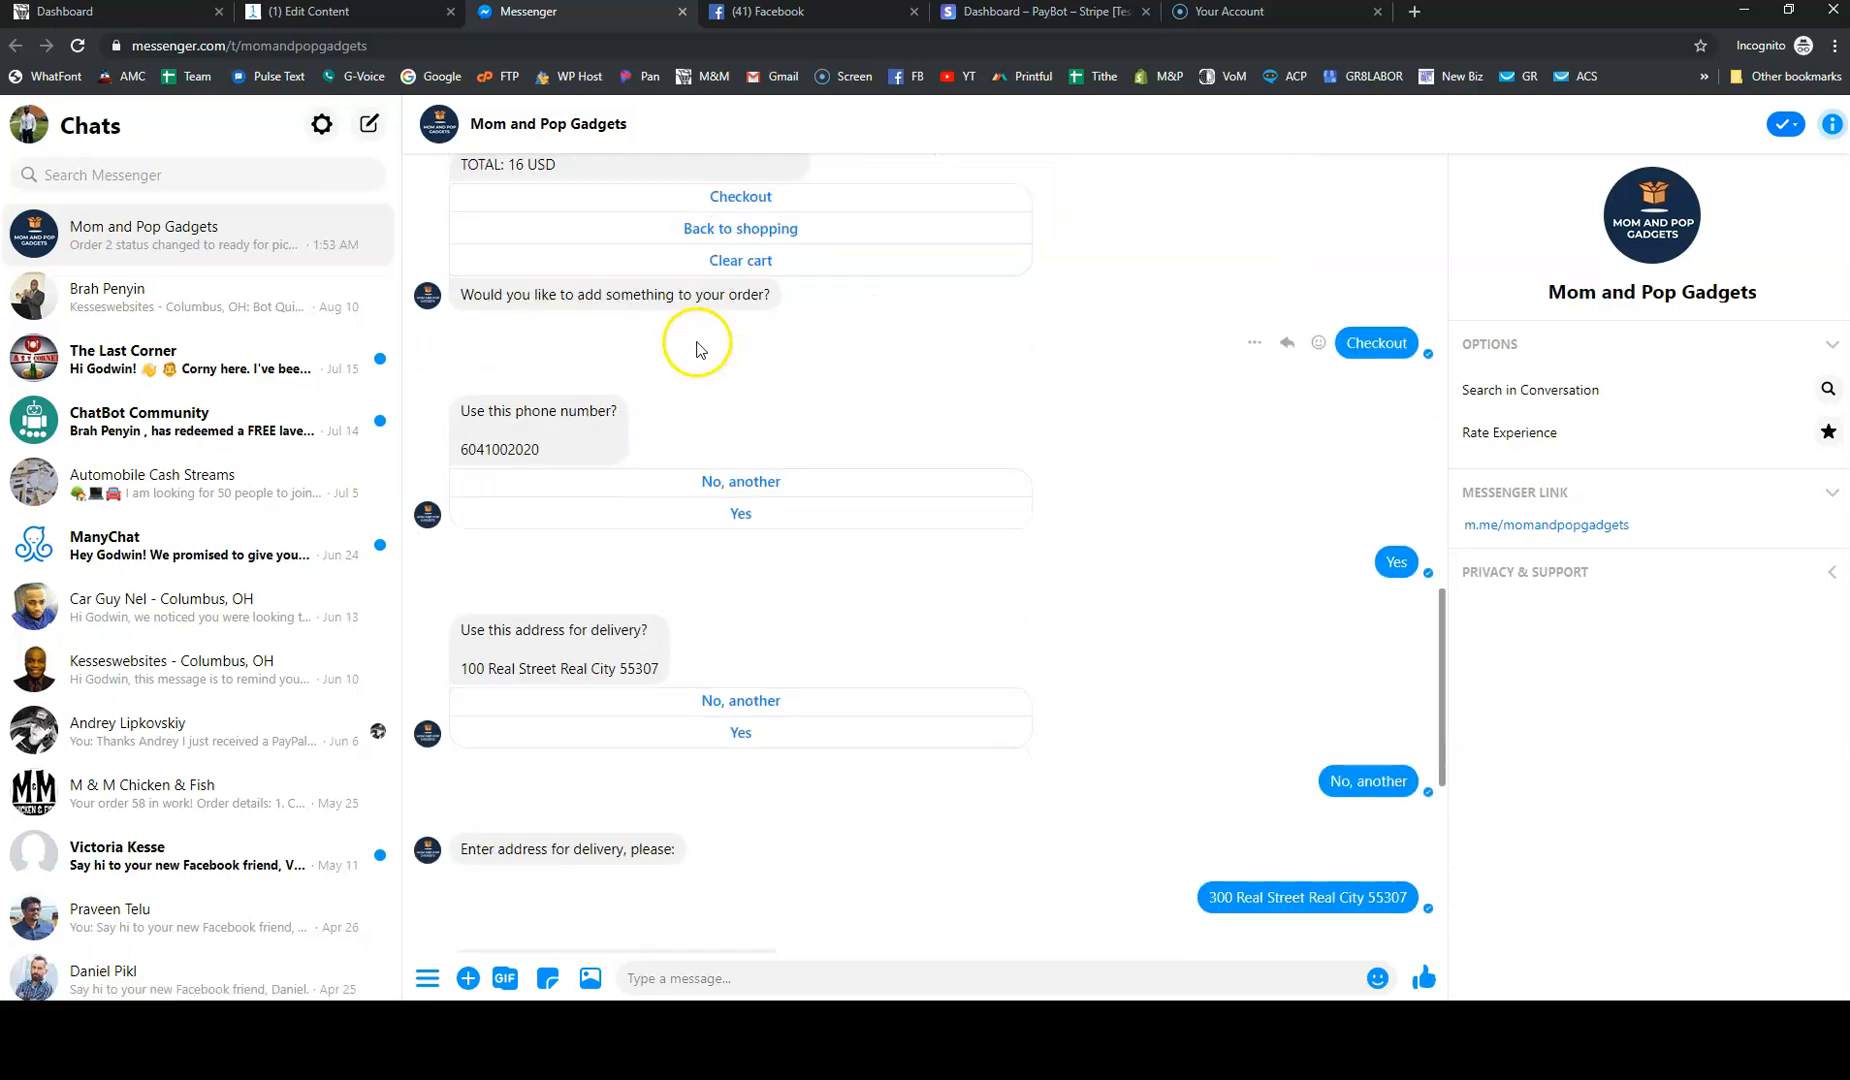
pyautogui.scroll(4, 697, 348)
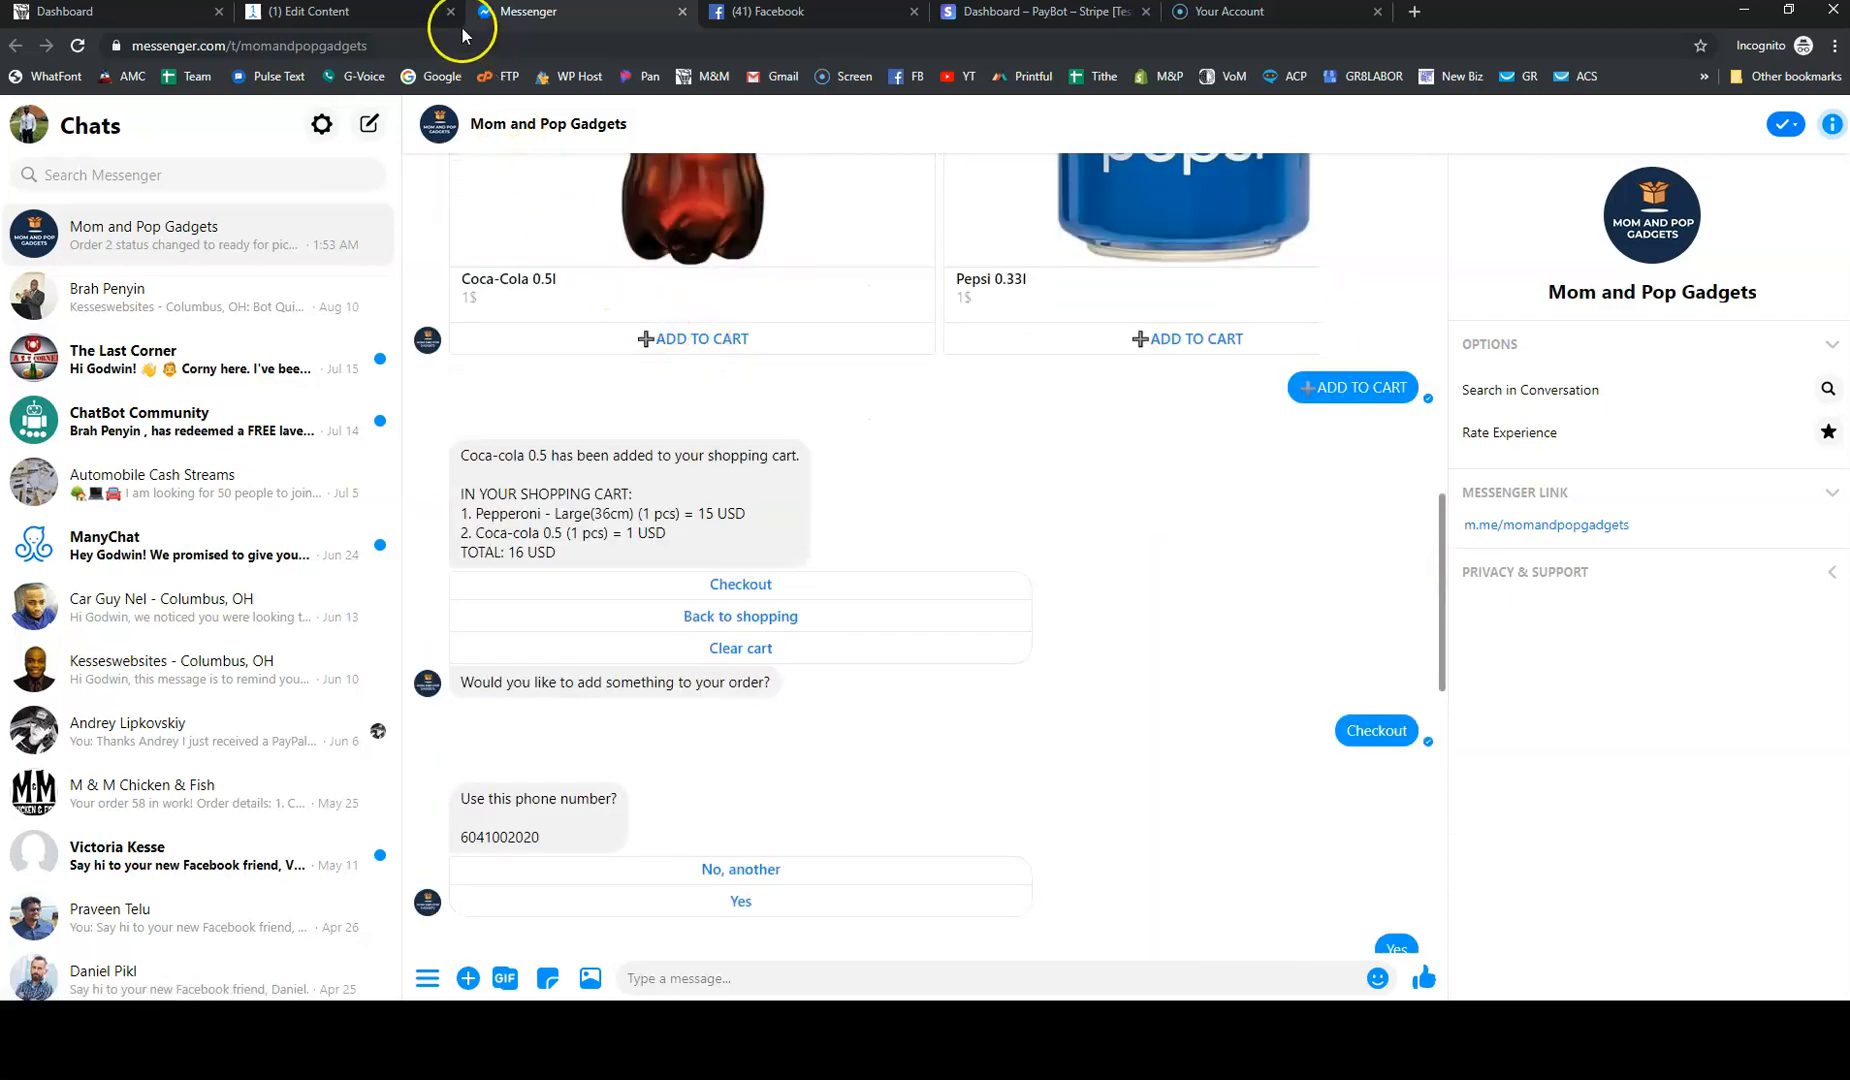
pyautogui.click(385, 18)
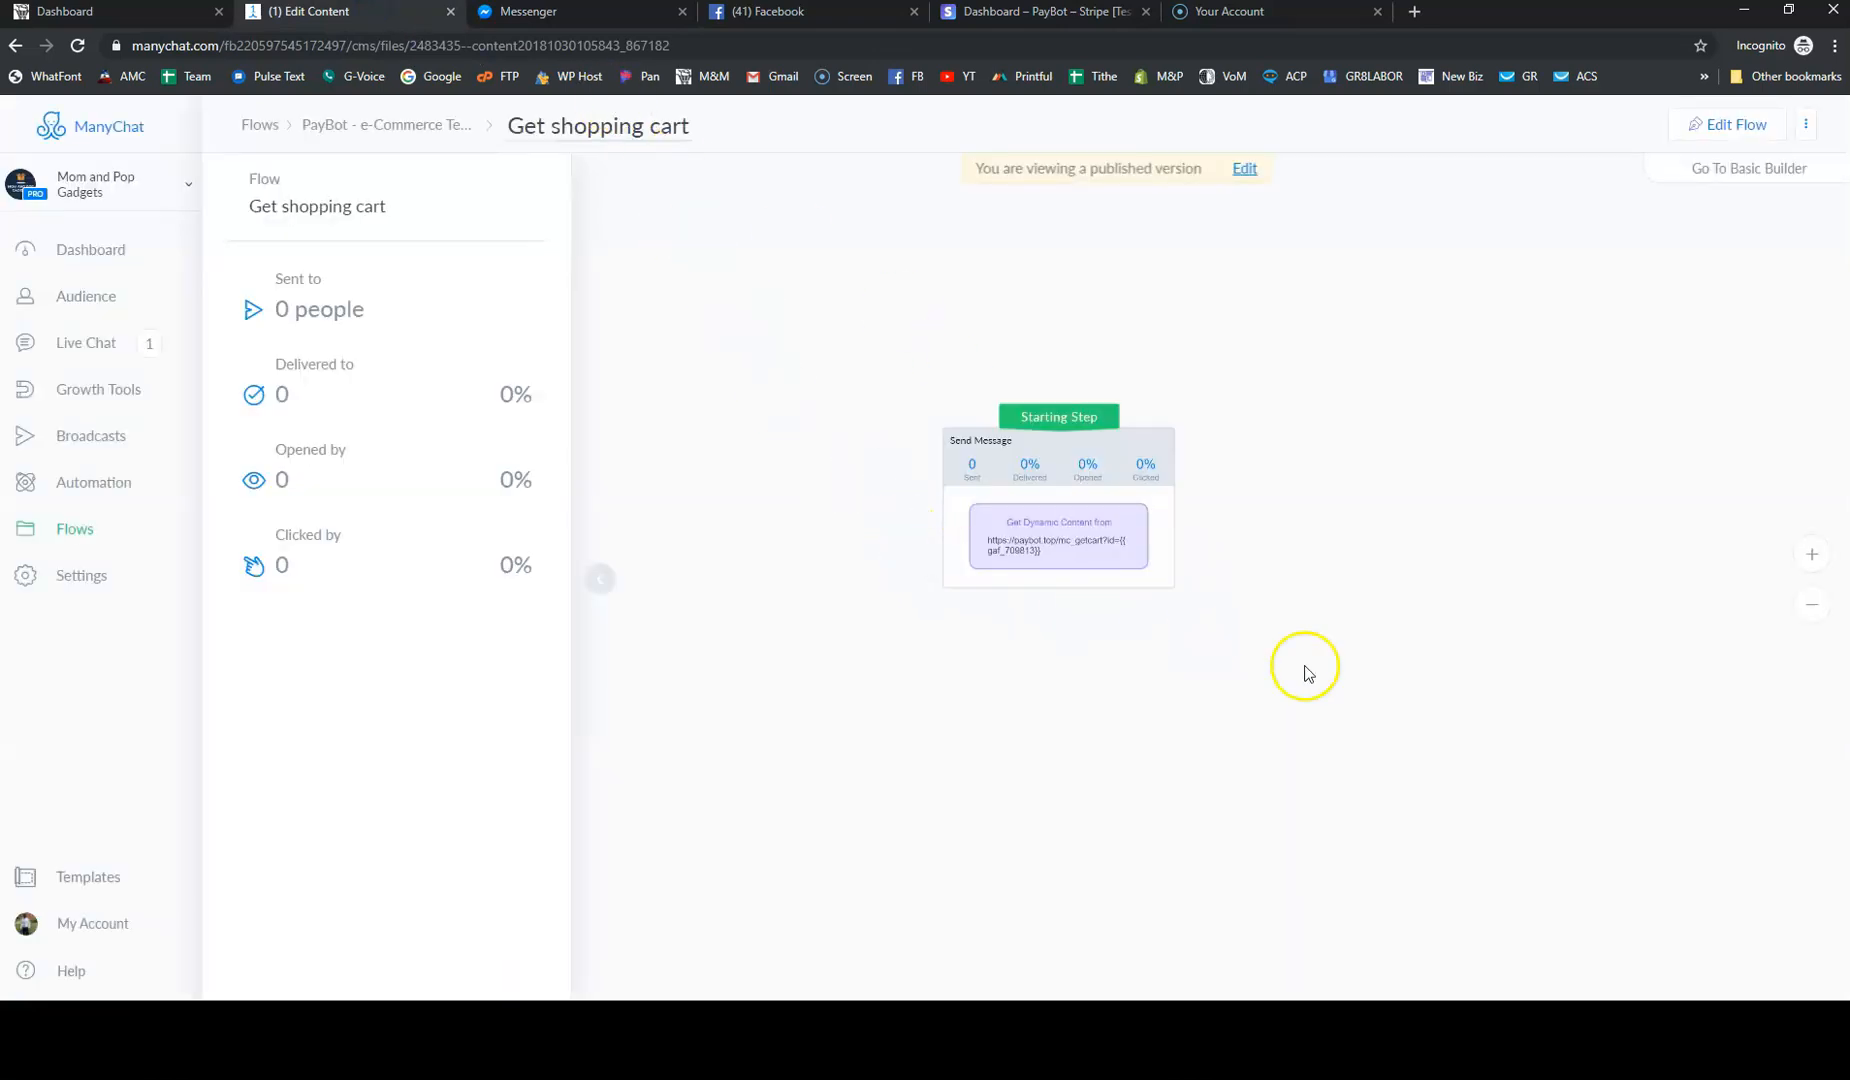
pyautogui.scroll(-1, 1305, 667)
pyautogui.moveTo(1305, 667); pyautogui.dragTo(1245, 651)
pyautogui.scroll(1, 1208, 511)
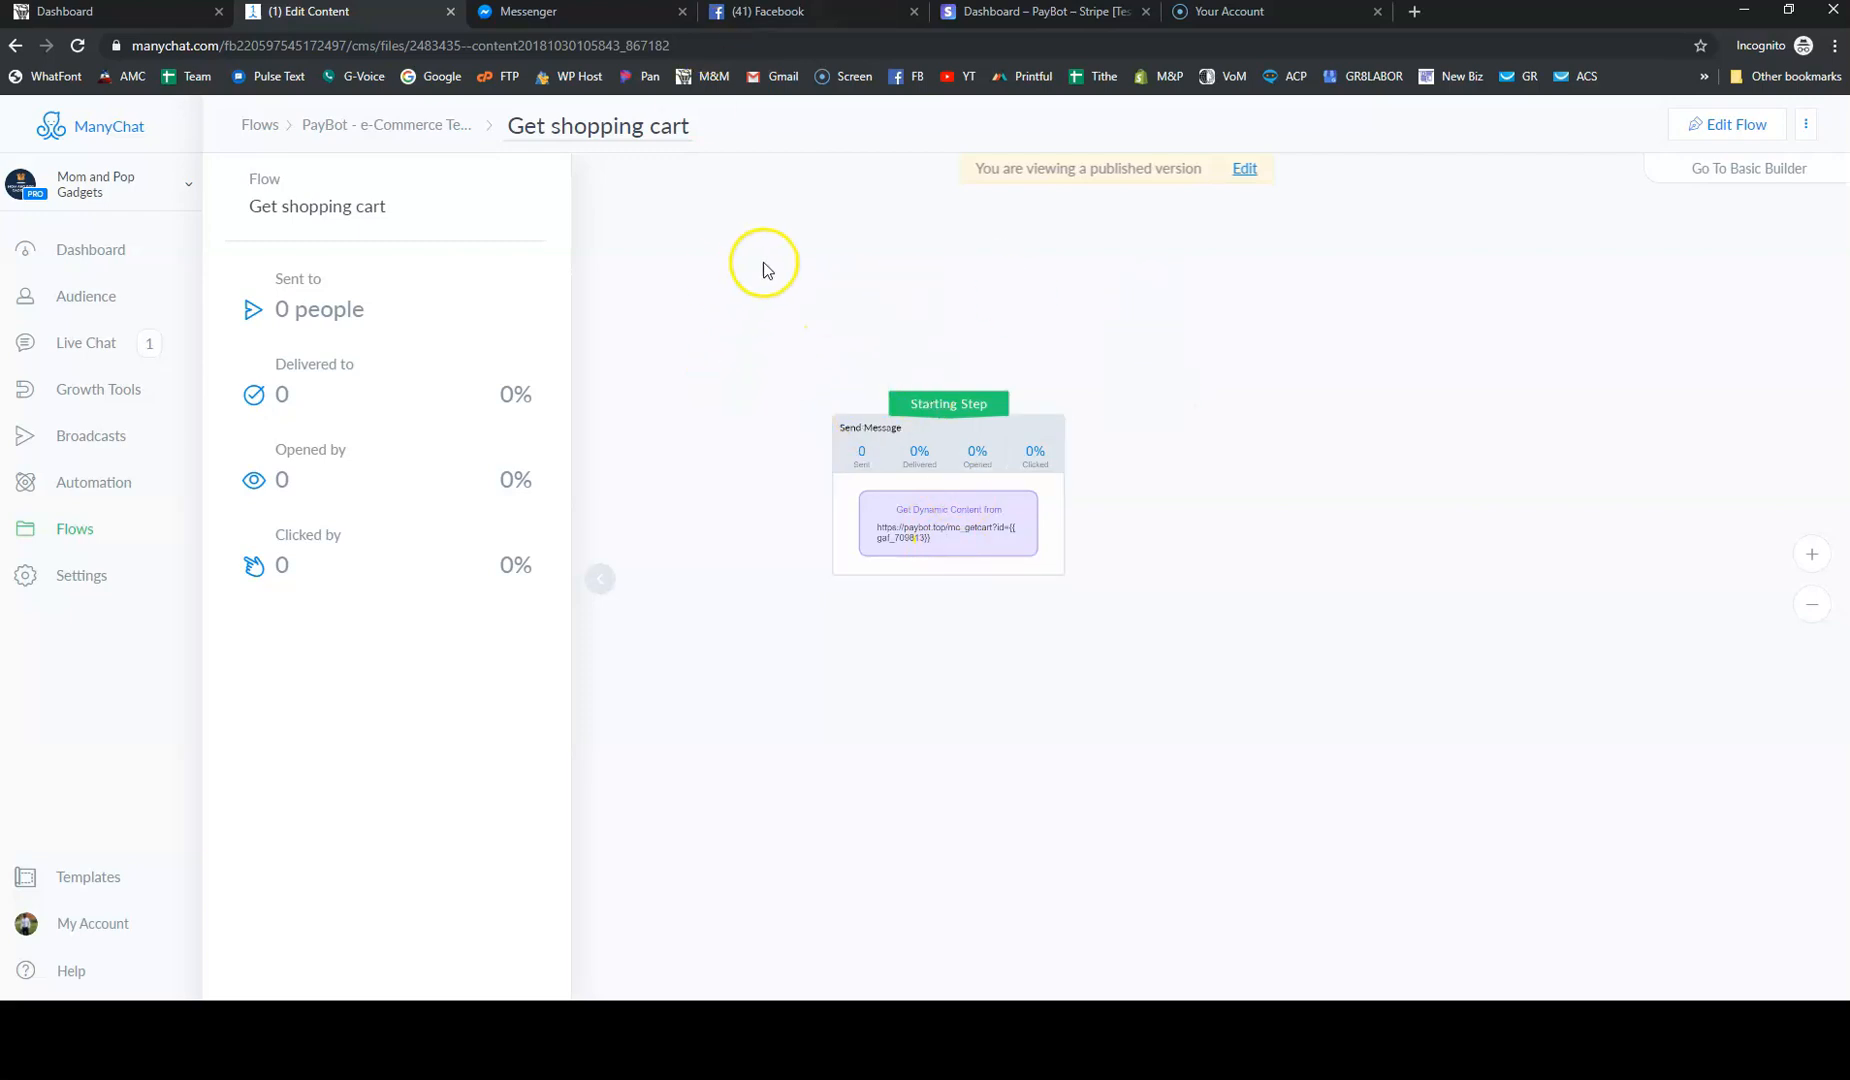
# Return to the PayBot template folder and rename the "Abandoned cart tomeout" flow as "Abandoned cart"
pyautogui.click(423, 133)
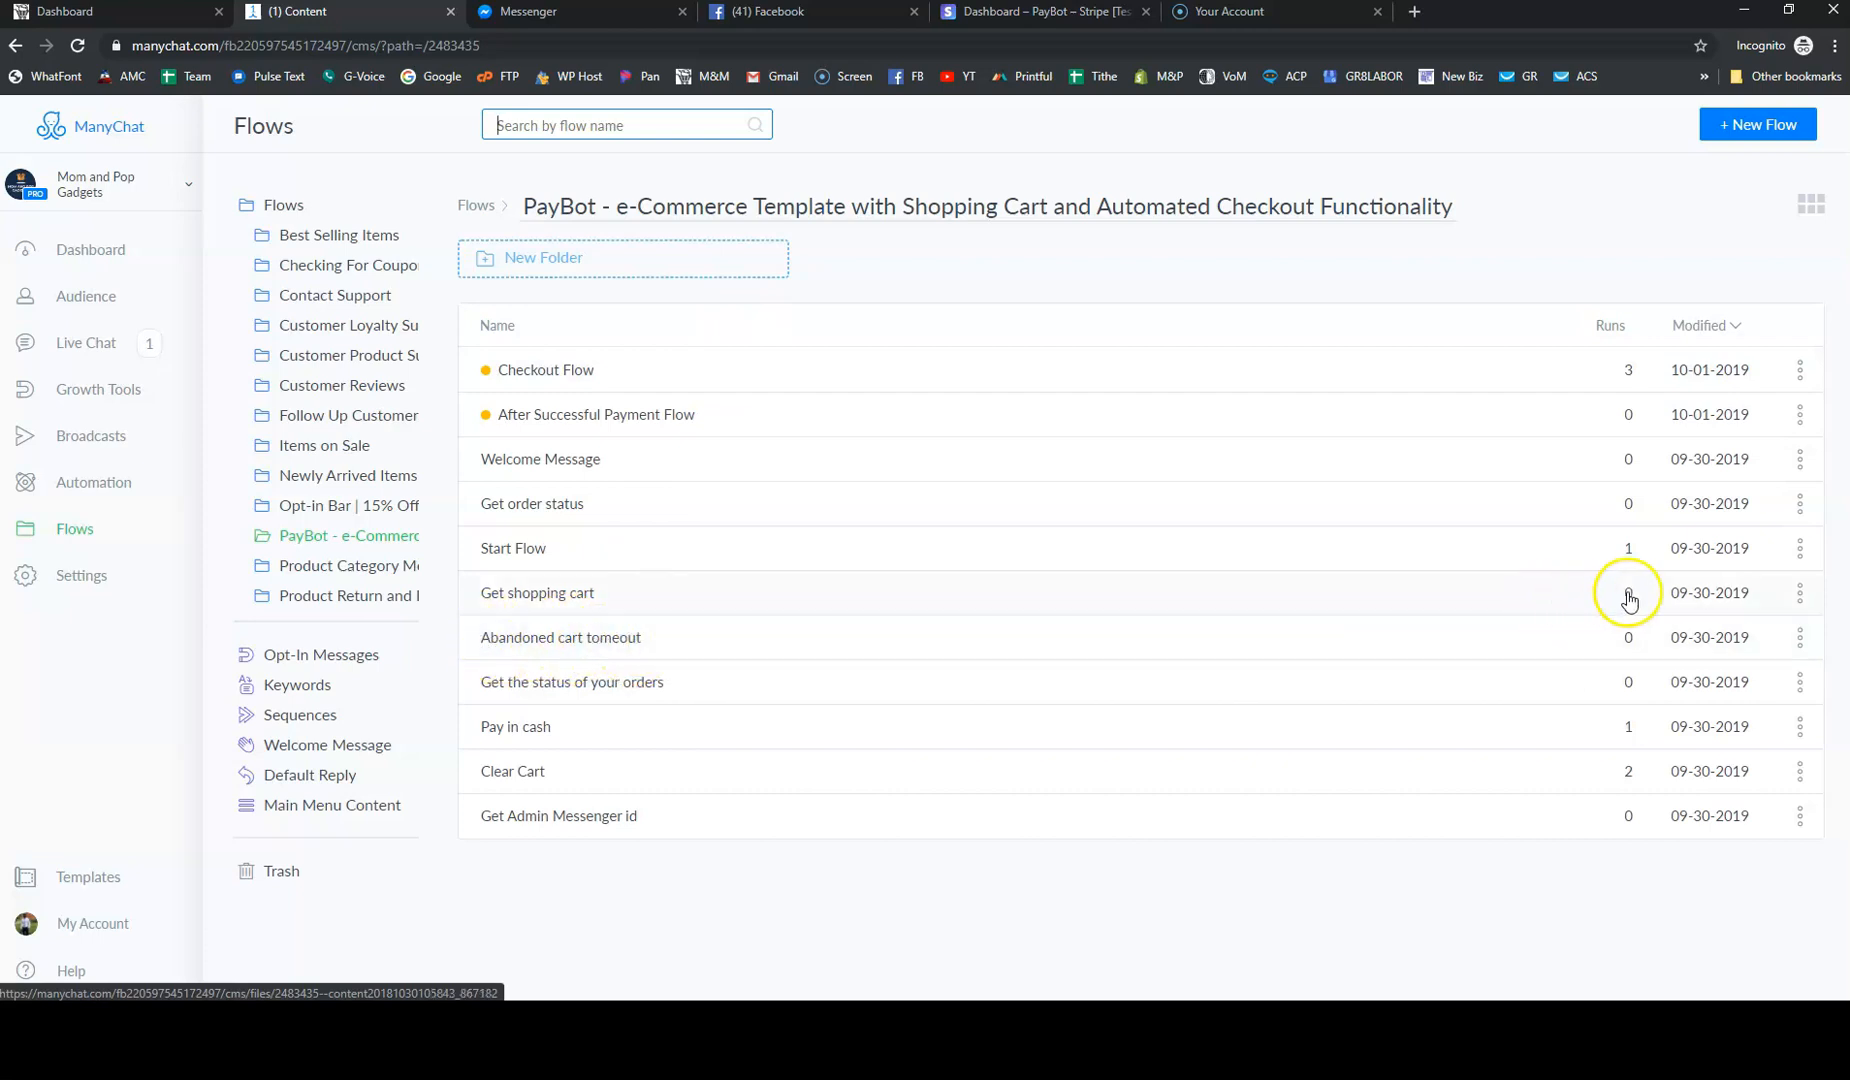
pyautogui.click(1806, 638)
pyautogui.click(1689, 684)
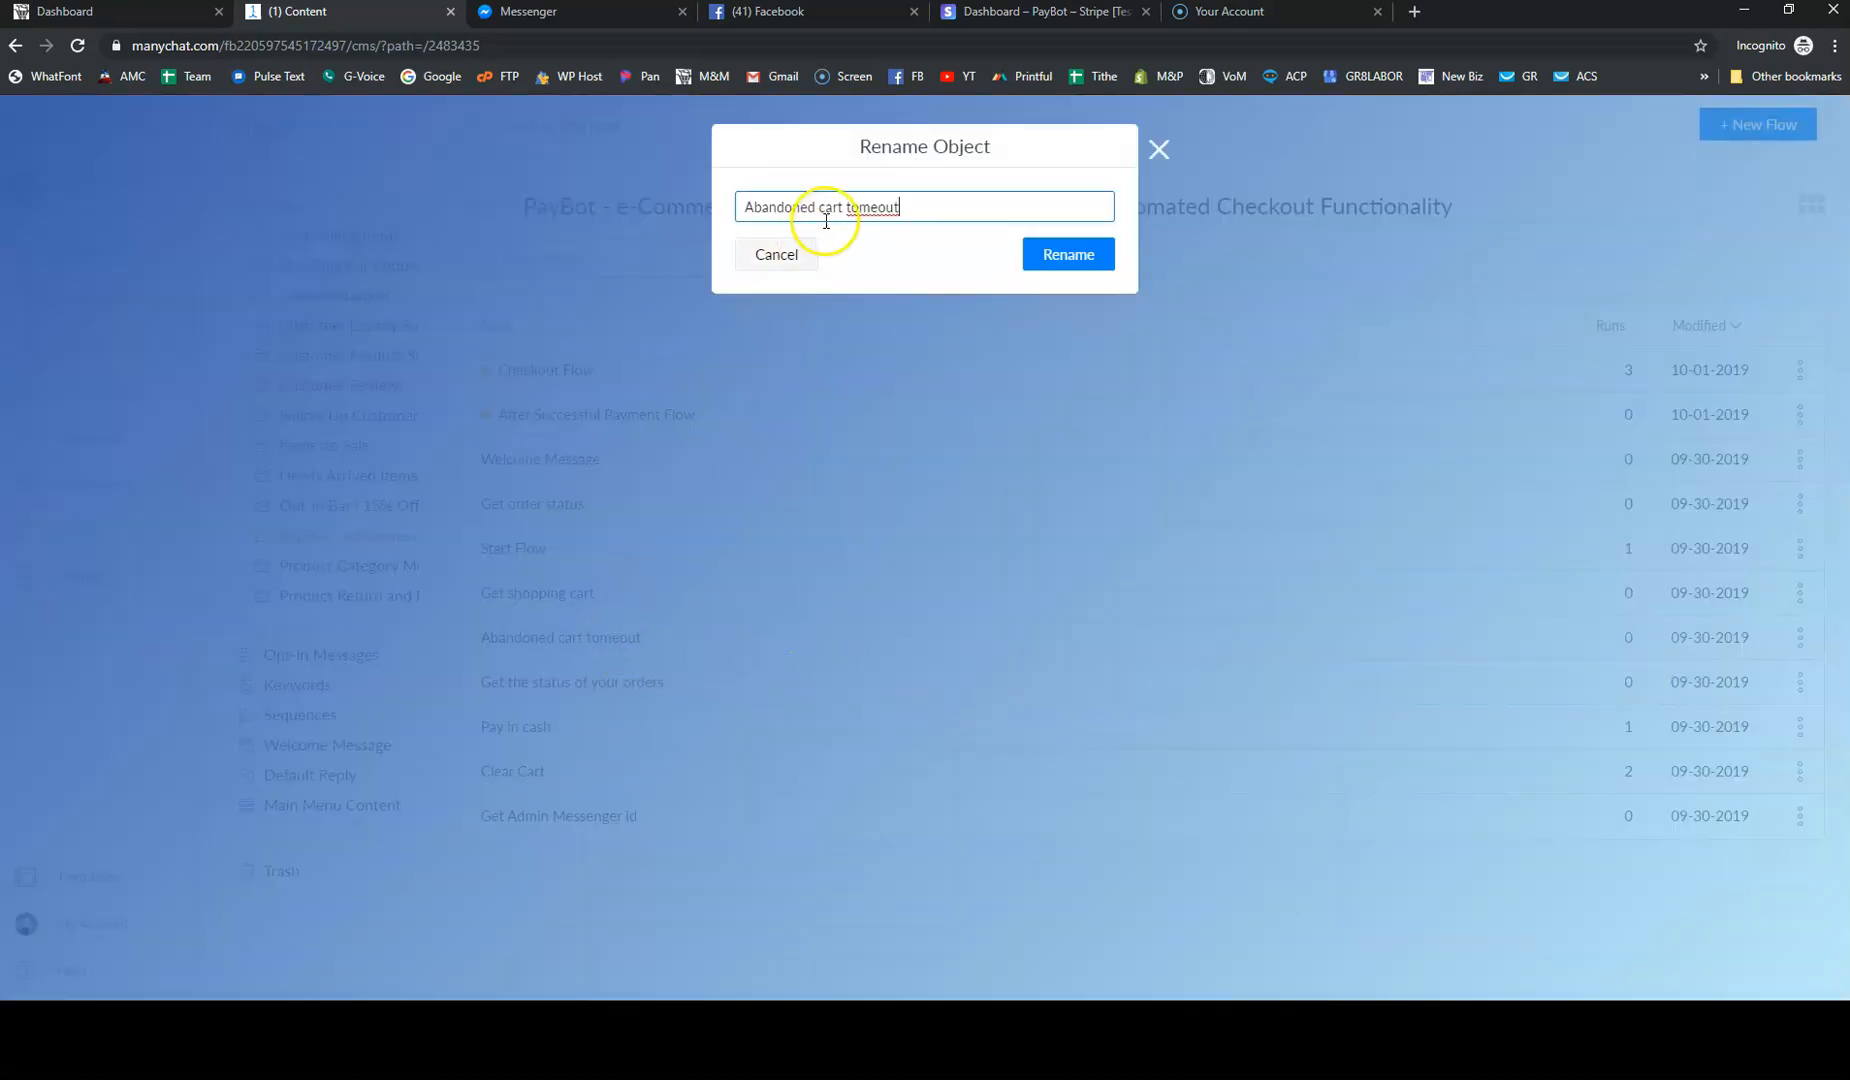
pyautogui.click(853, 210)
pyautogui.press('Delete')
pyautogui.click(900, 207)
pyautogui.press('BackSpace')
pyautogui.press('BackSpace')
pyautogui.press('BackSpace')
pyautogui.press('BackSpace')
pyautogui.press('BackSpace')
pyautogui.press('BackSpace')
pyautogui.press('BackSpace')
pyautogui.click(1062, 258)
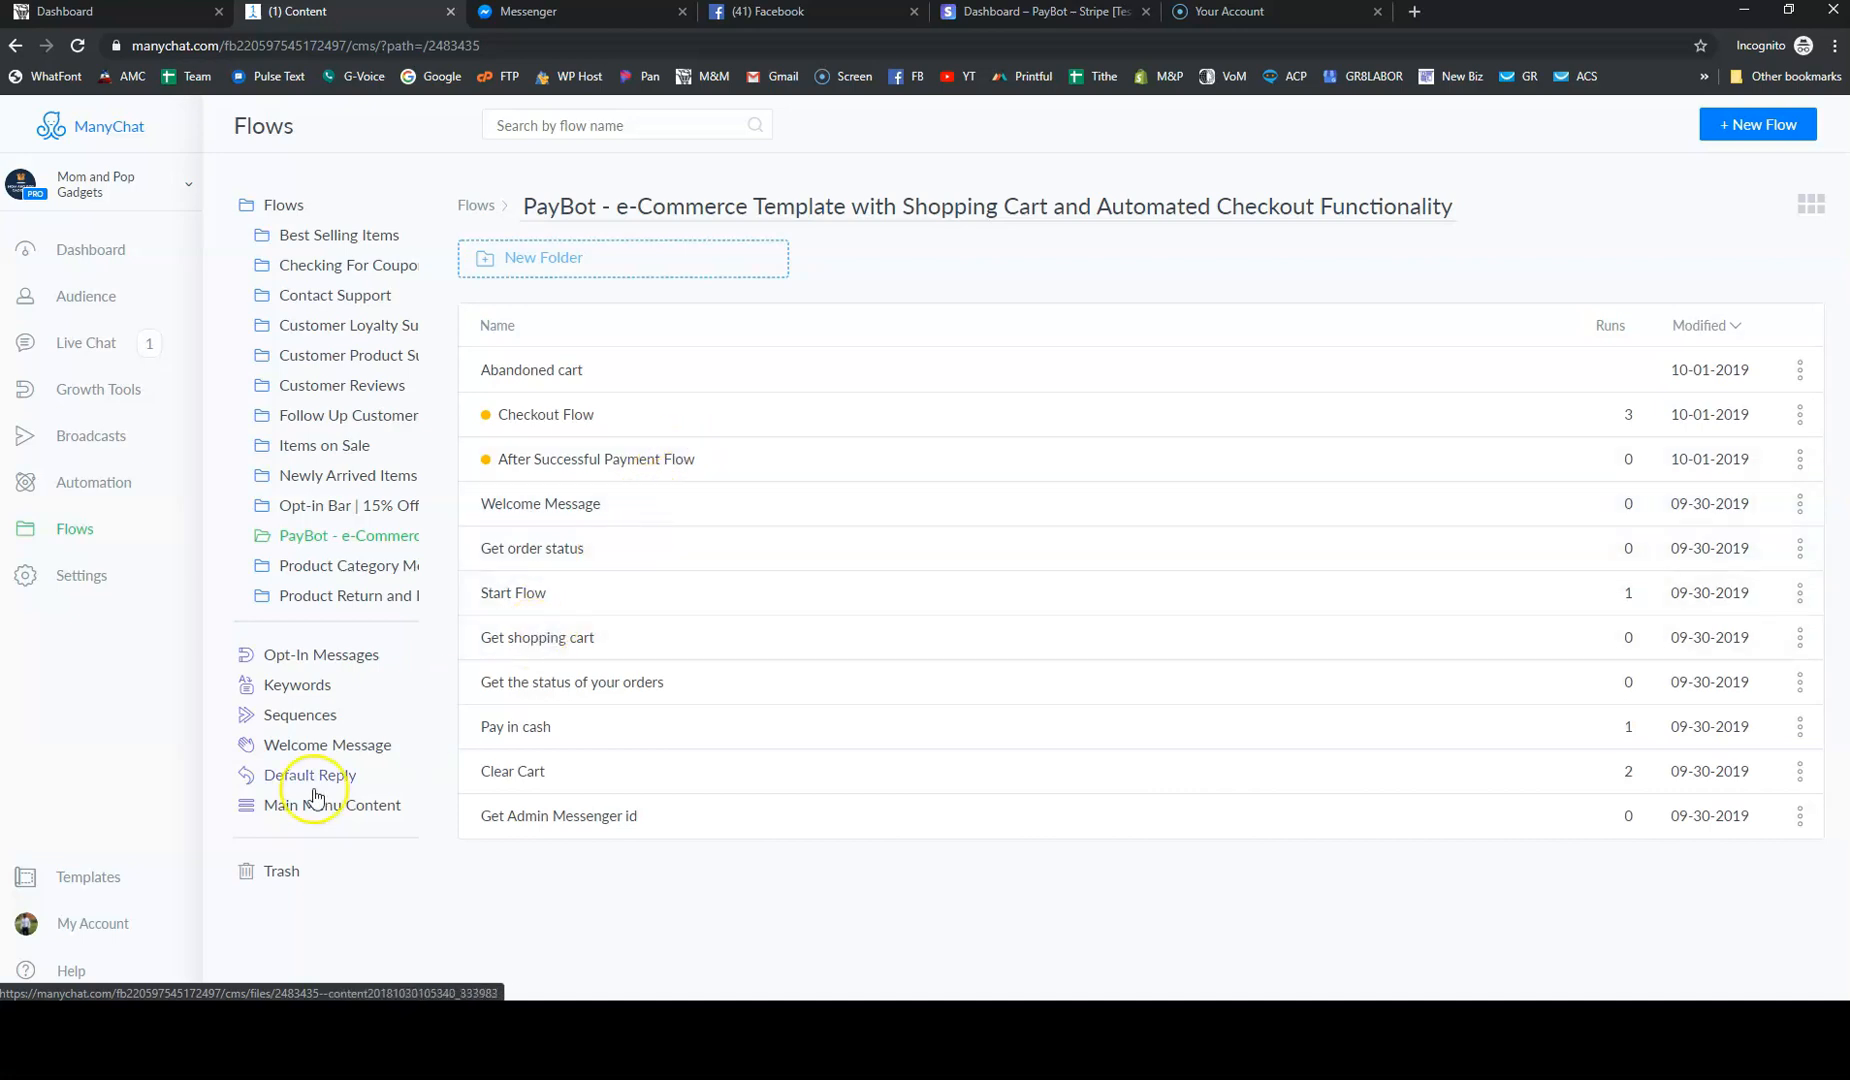
# Open the Abandoned cart flow and examine its Abandoned rule, Smart Delay and dynamic content message steps
pyautogui.click(537, 372)
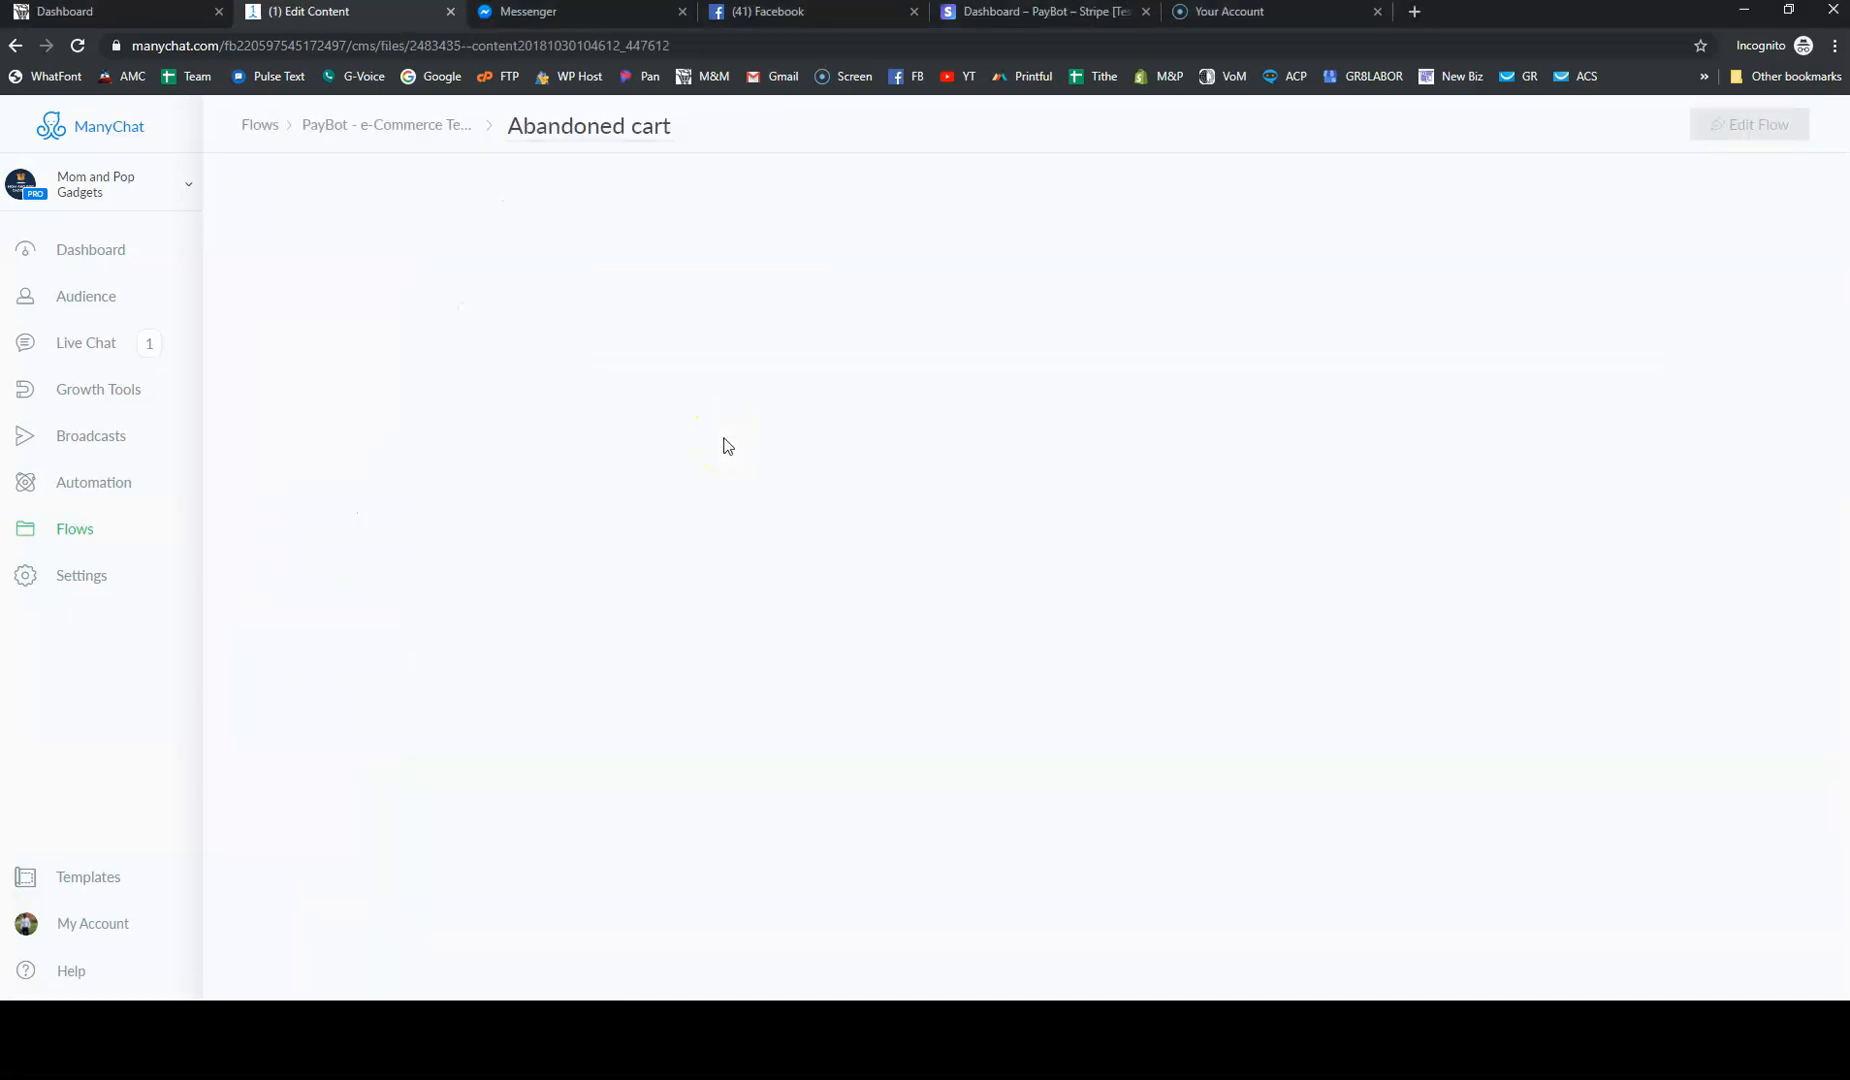
pyautogui.scroll(-2, 713, 445)
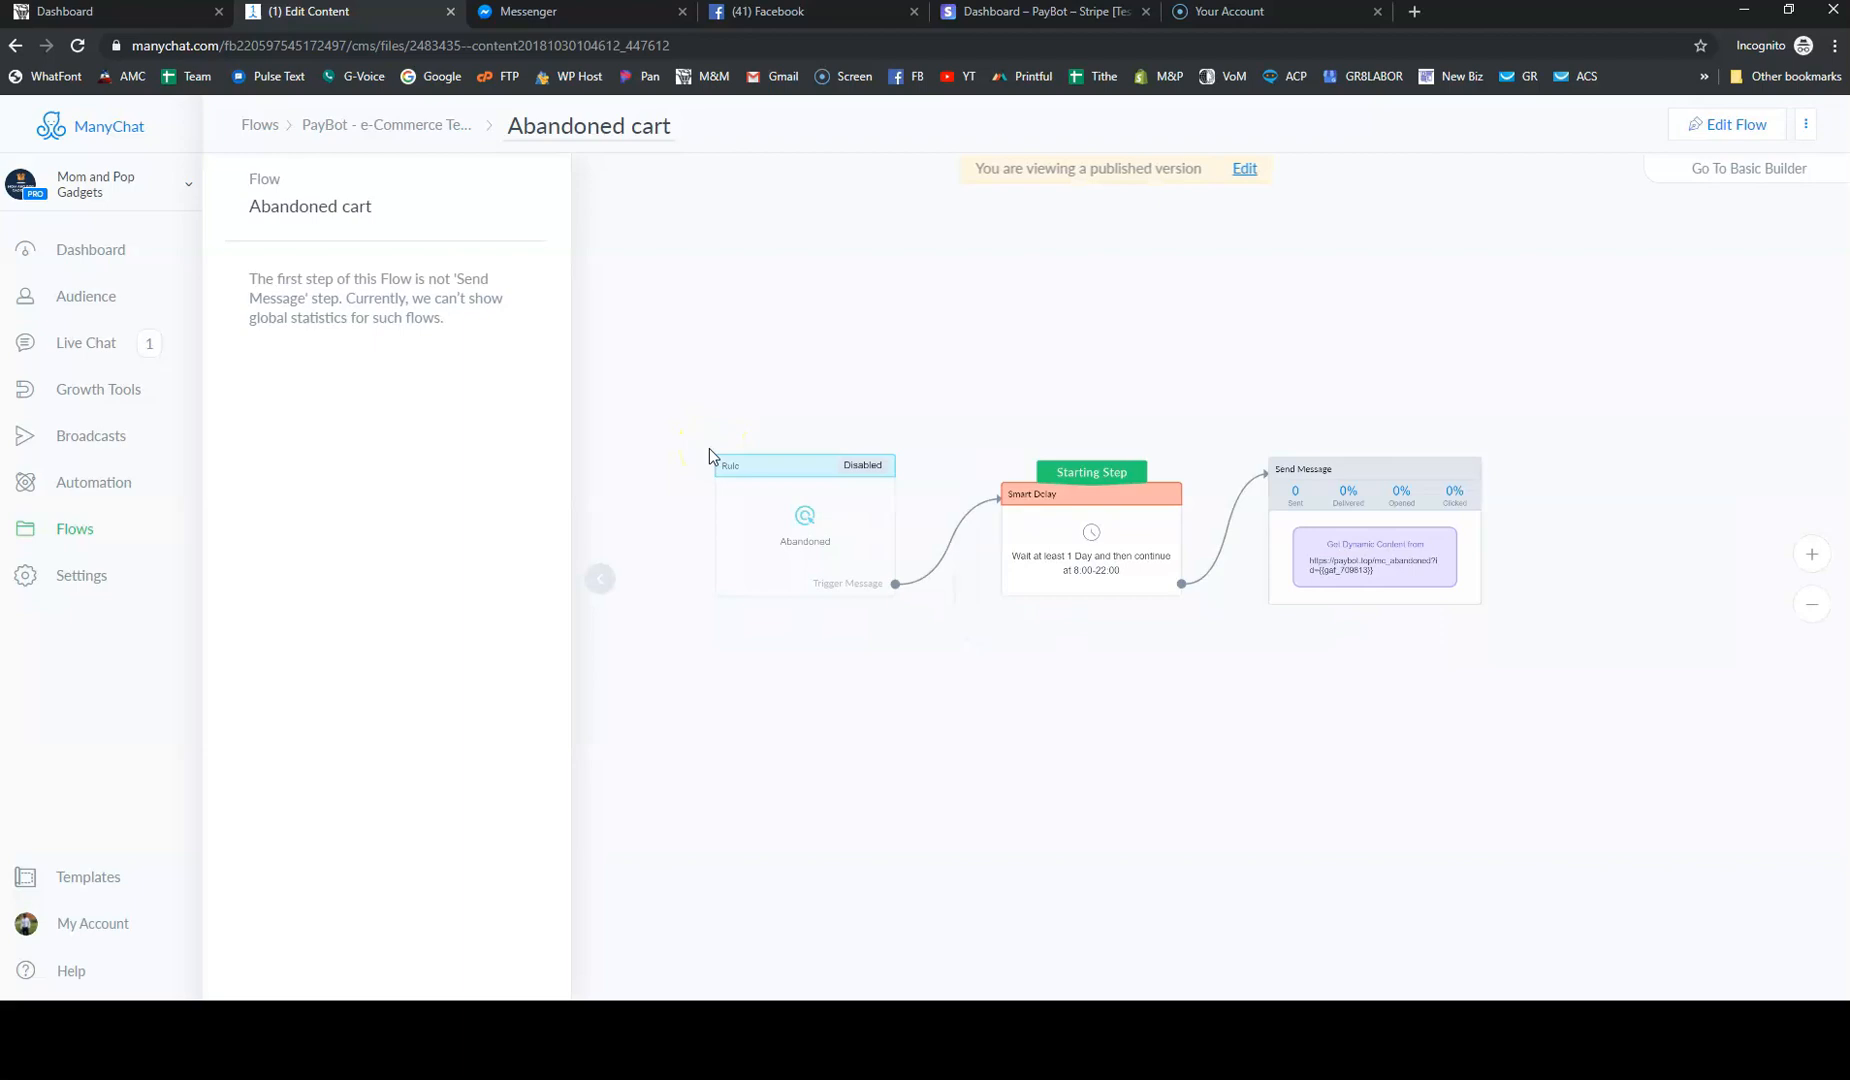
pyautogui.scroll(2, 710, 452)
pyautogui.scroll(-3, 710, 448)
pyautogui.scroll(2, 1073, 714)
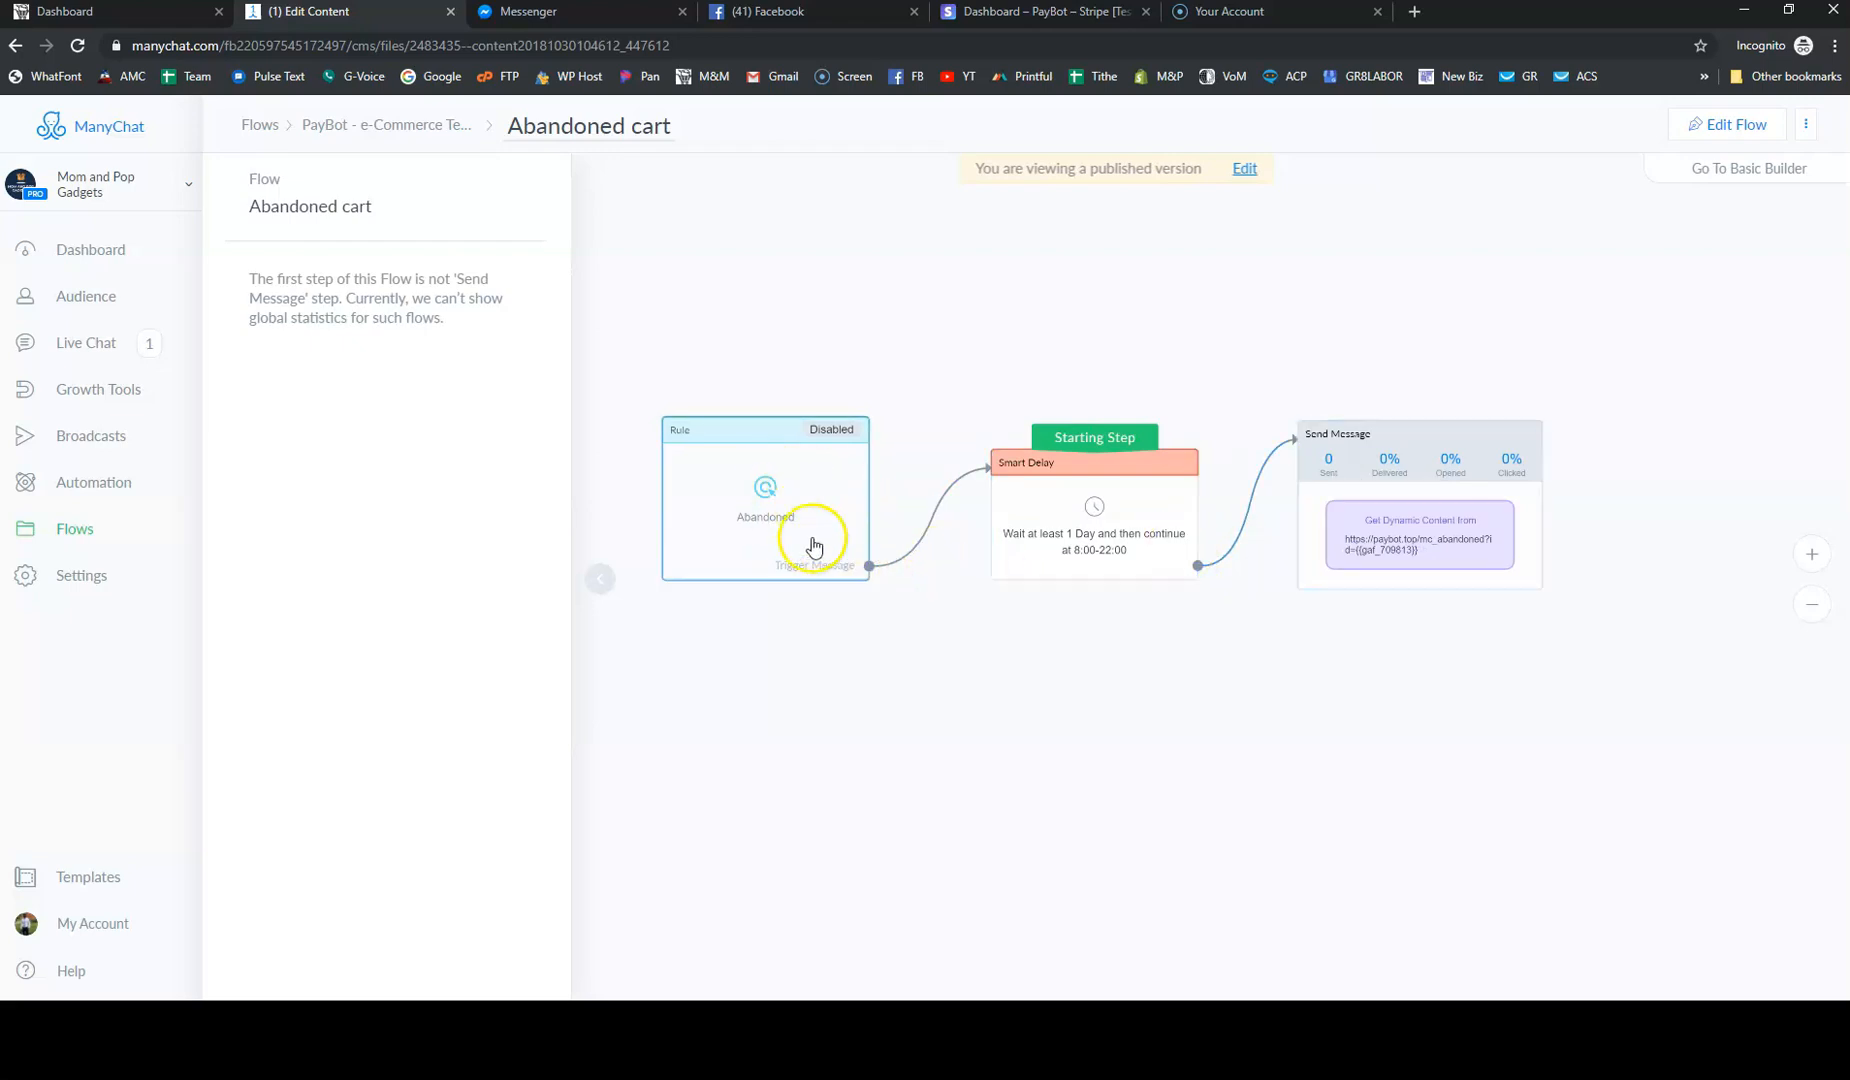
pyautogui.click(1017, 566)
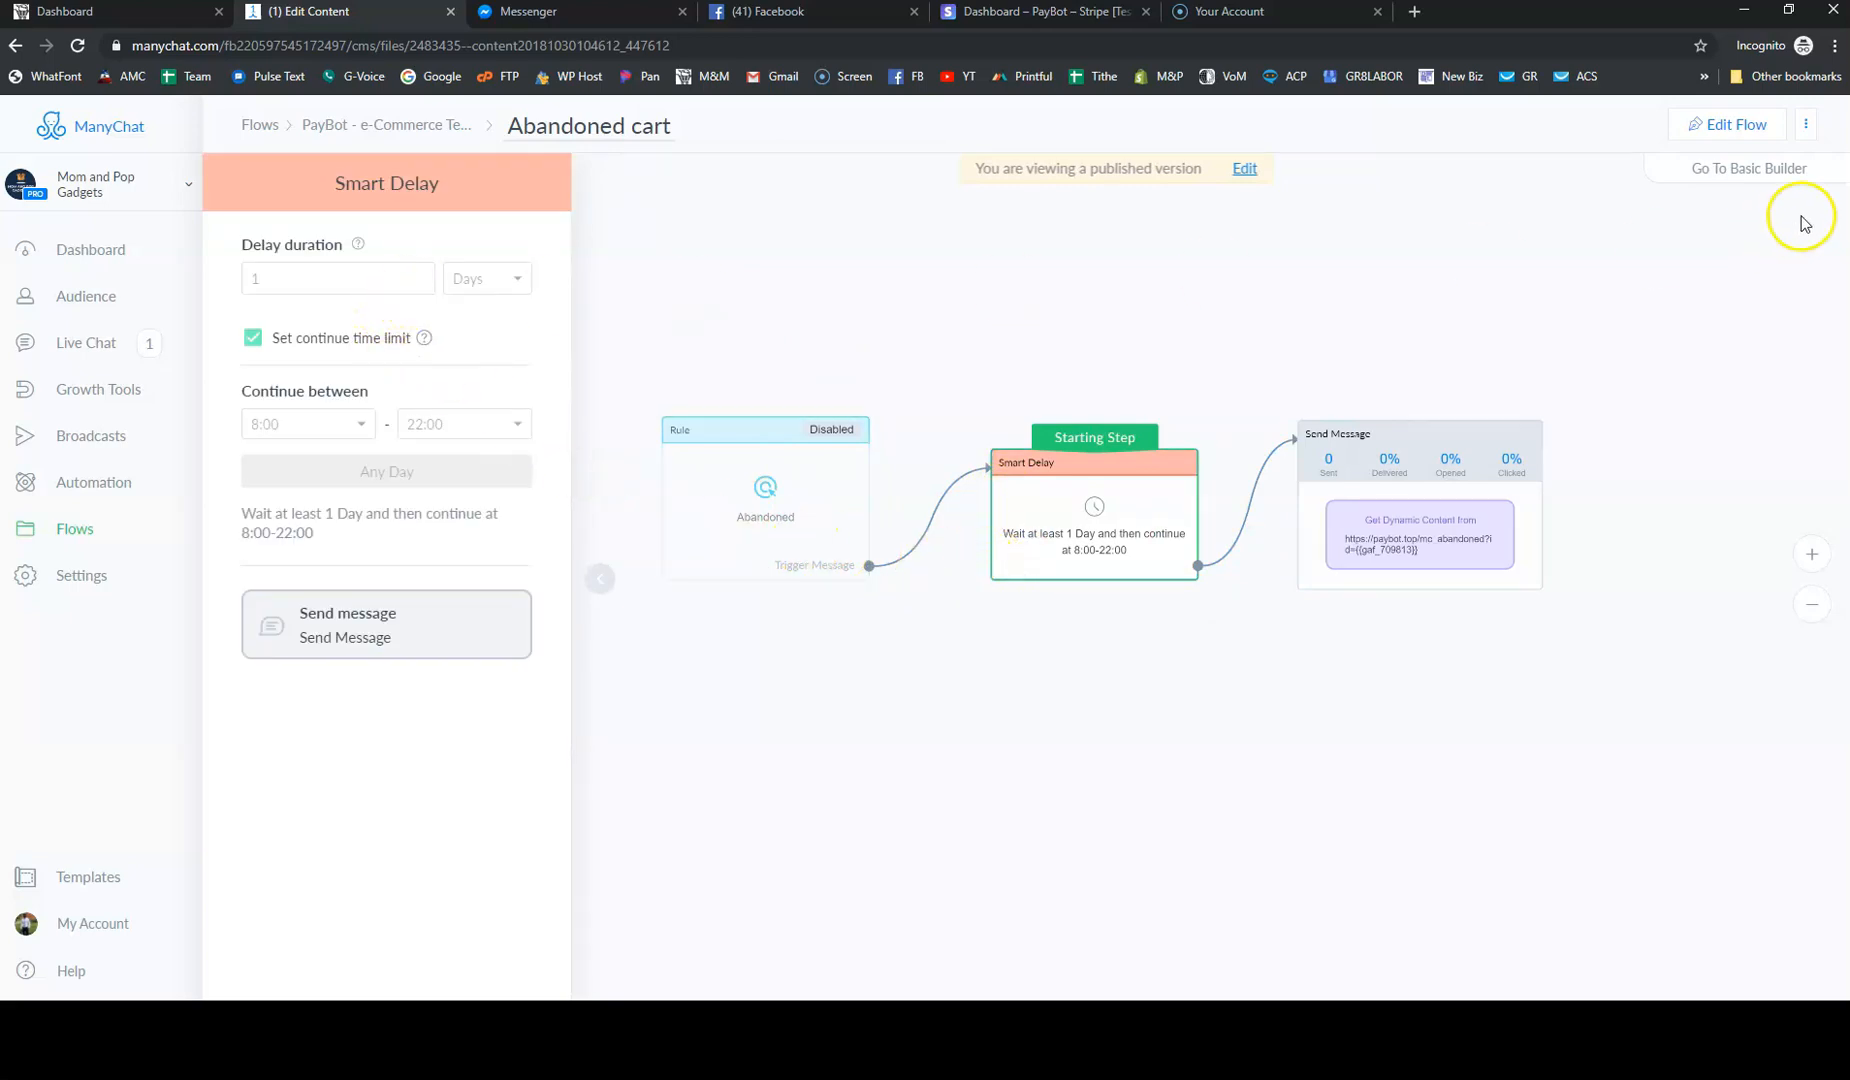
# Start editing the Abandoned cart flow and examine the Smart Delay step's duration and continue-time settings
pyautogui.click(1734, 129)
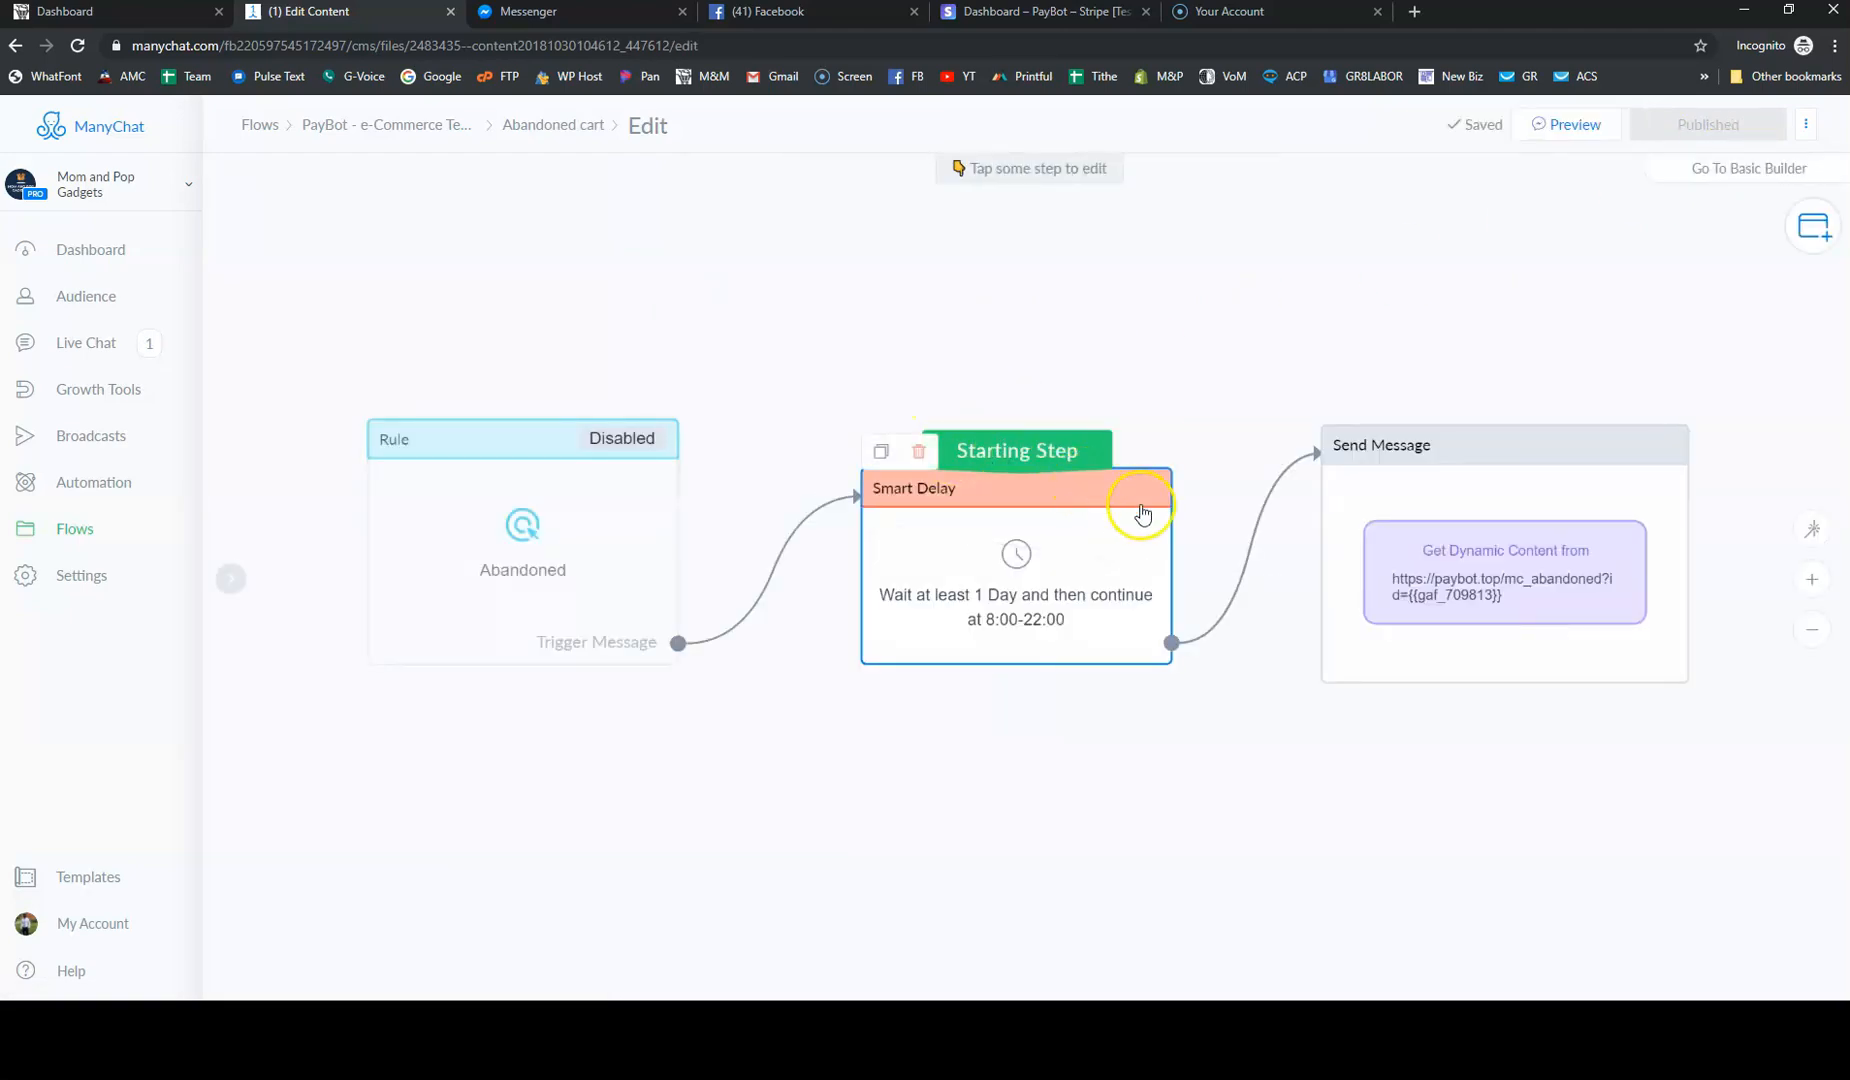
pyautogui.click(1141, 515)
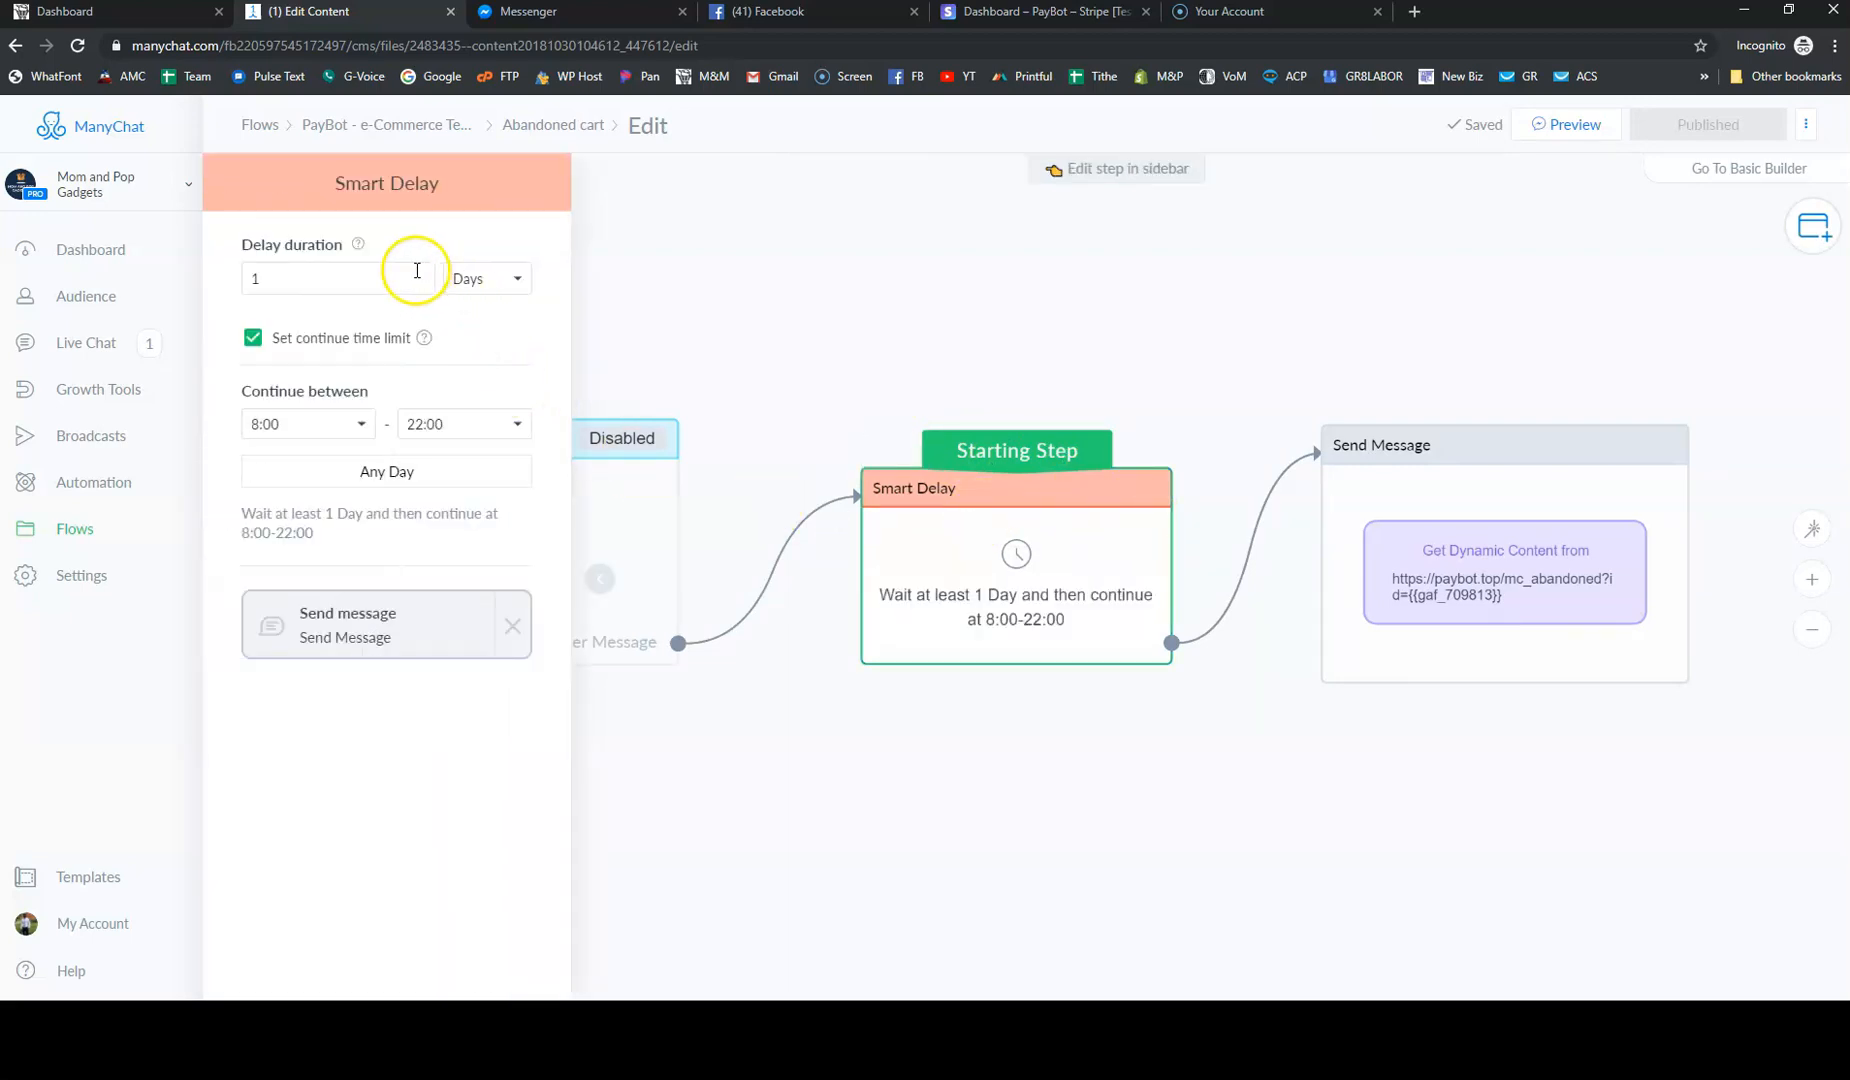
pyautogui.moveTo(425, 340)
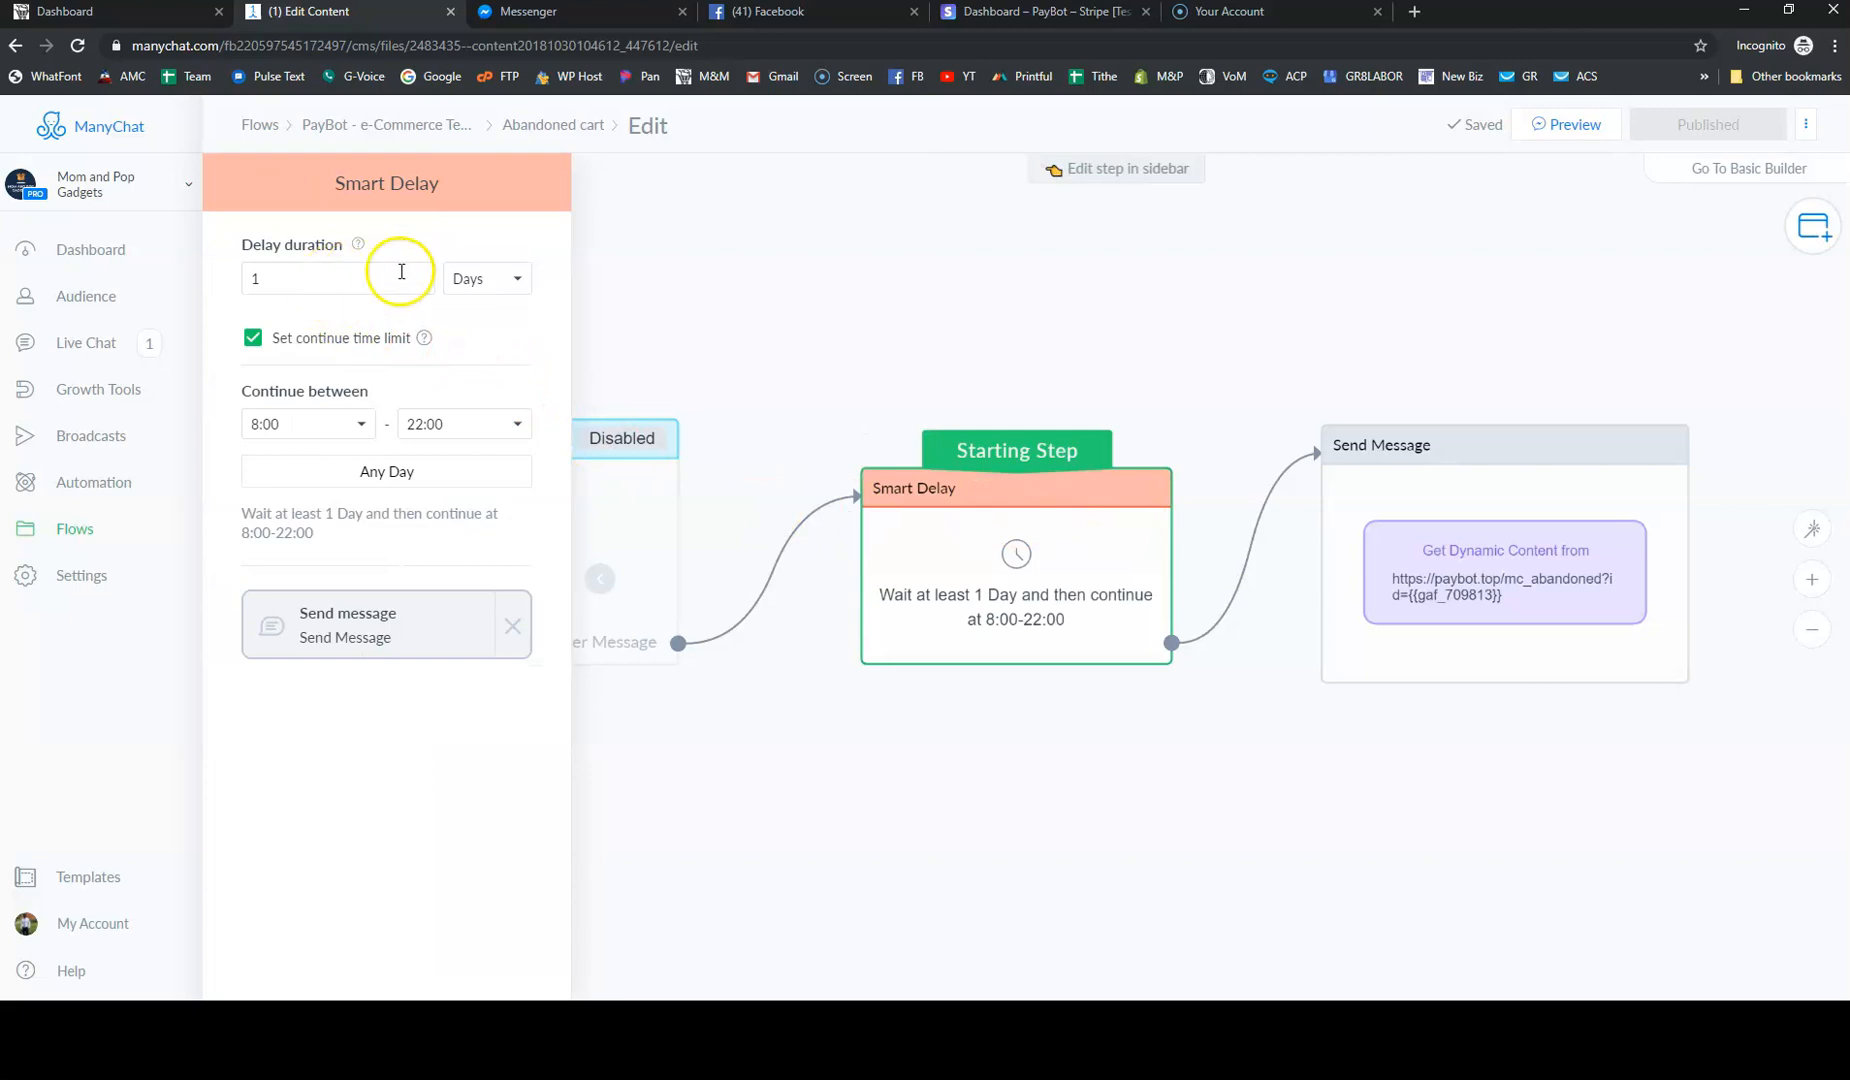
pyautogui.click(485, 278)
pyautogui.click(484, 280)
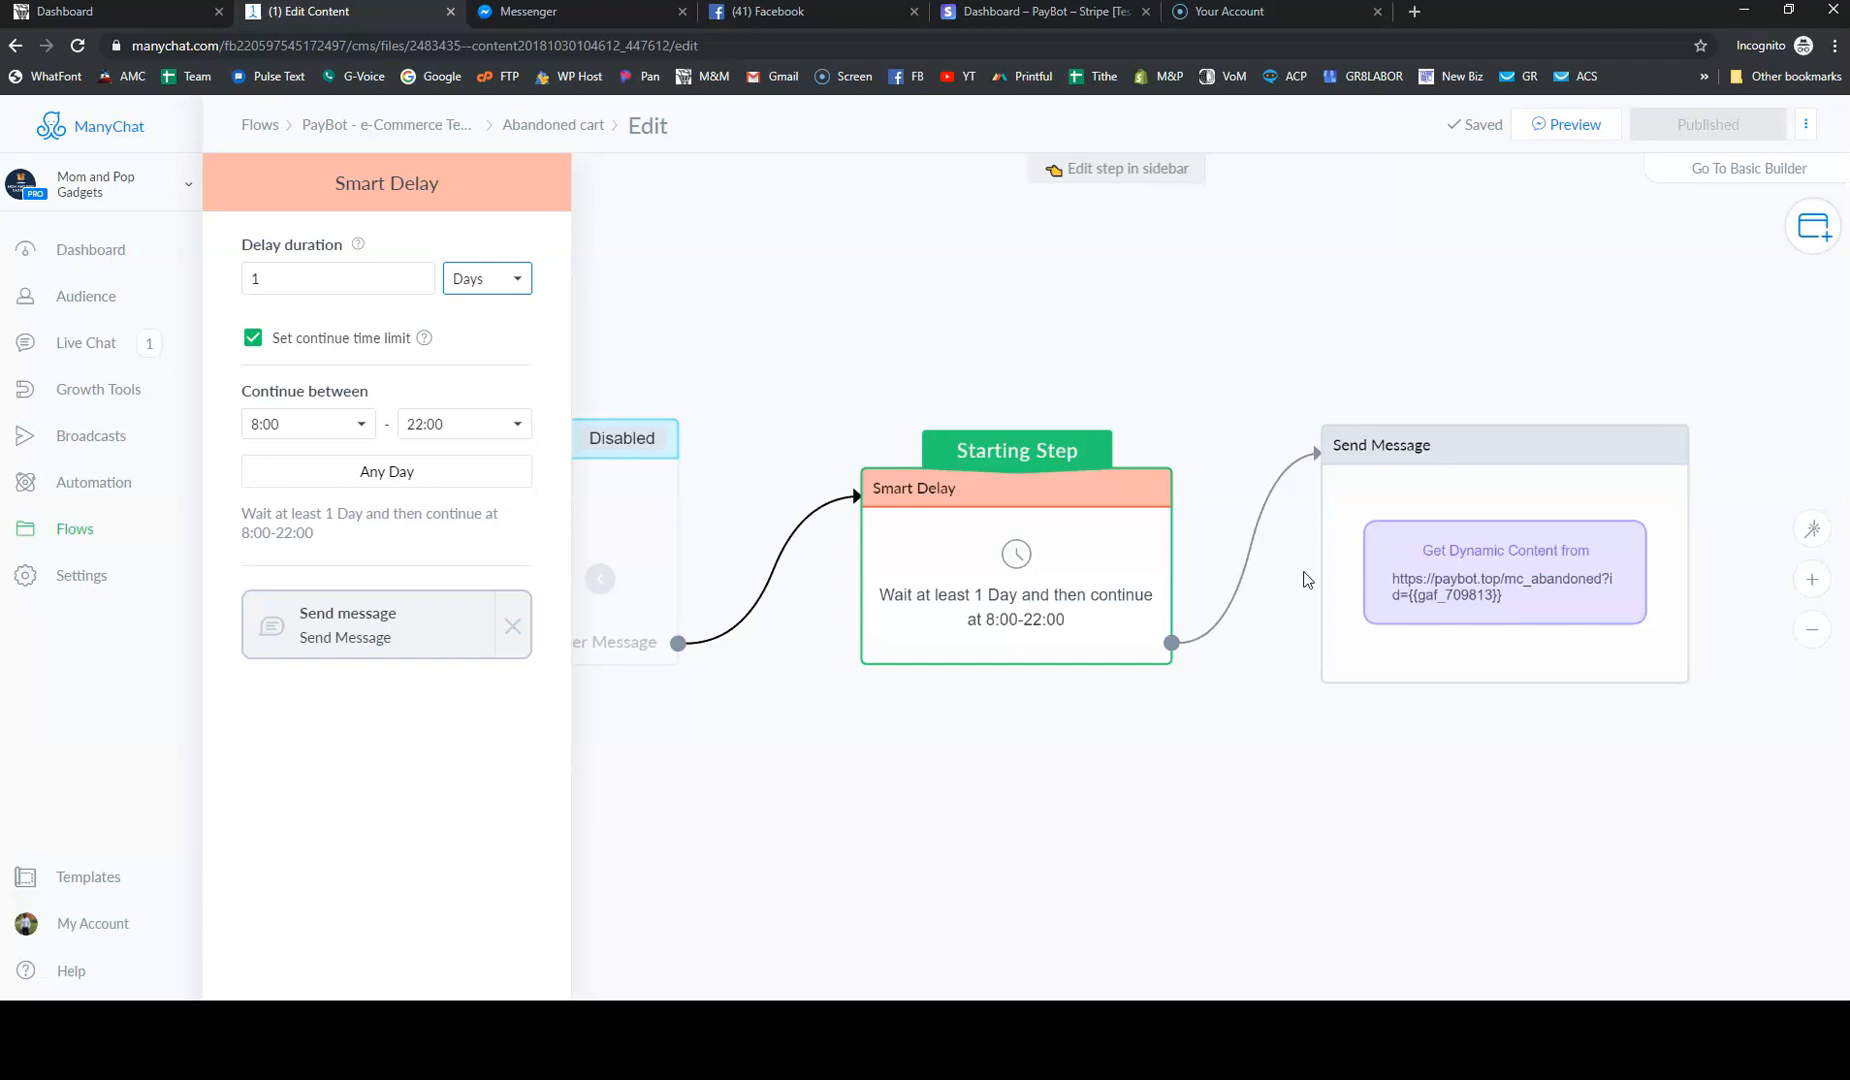
pyautogui.scroll(-3, 1305, 580)
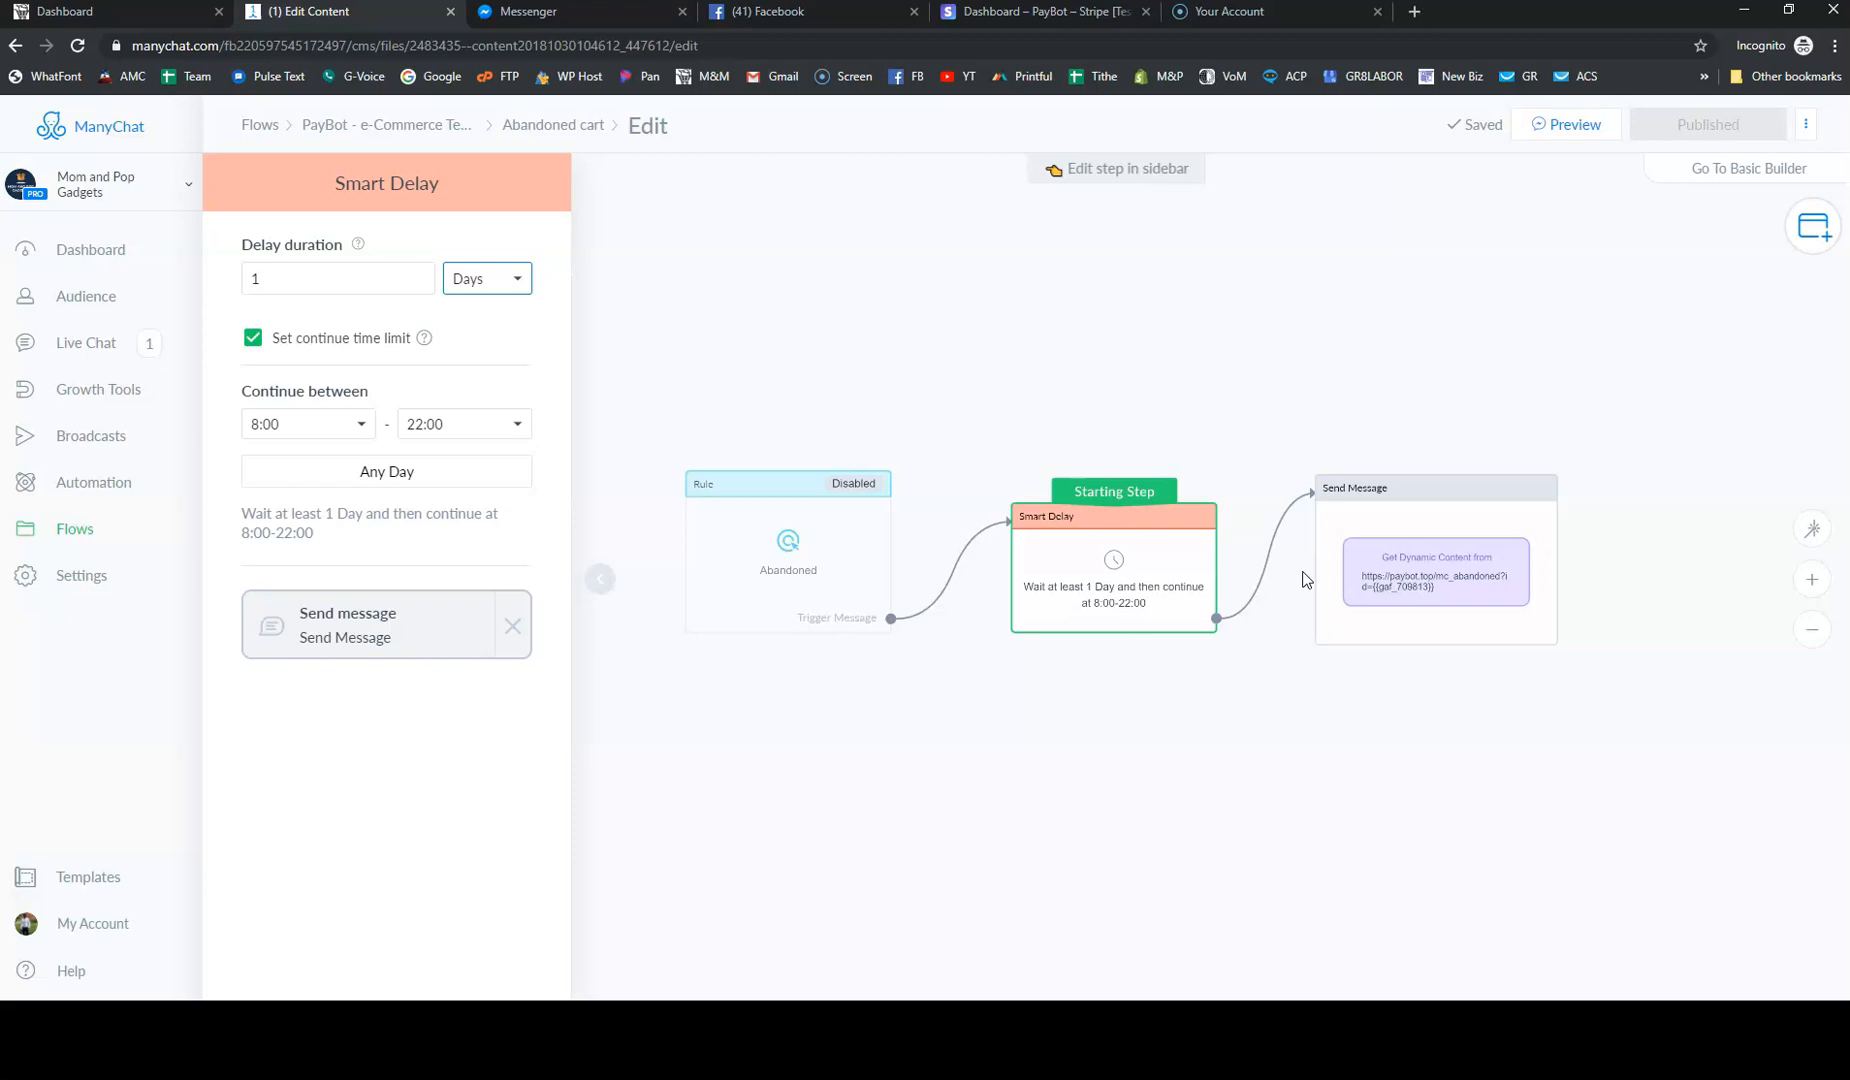
pyautogui.scroll(-1, 1305, 580)
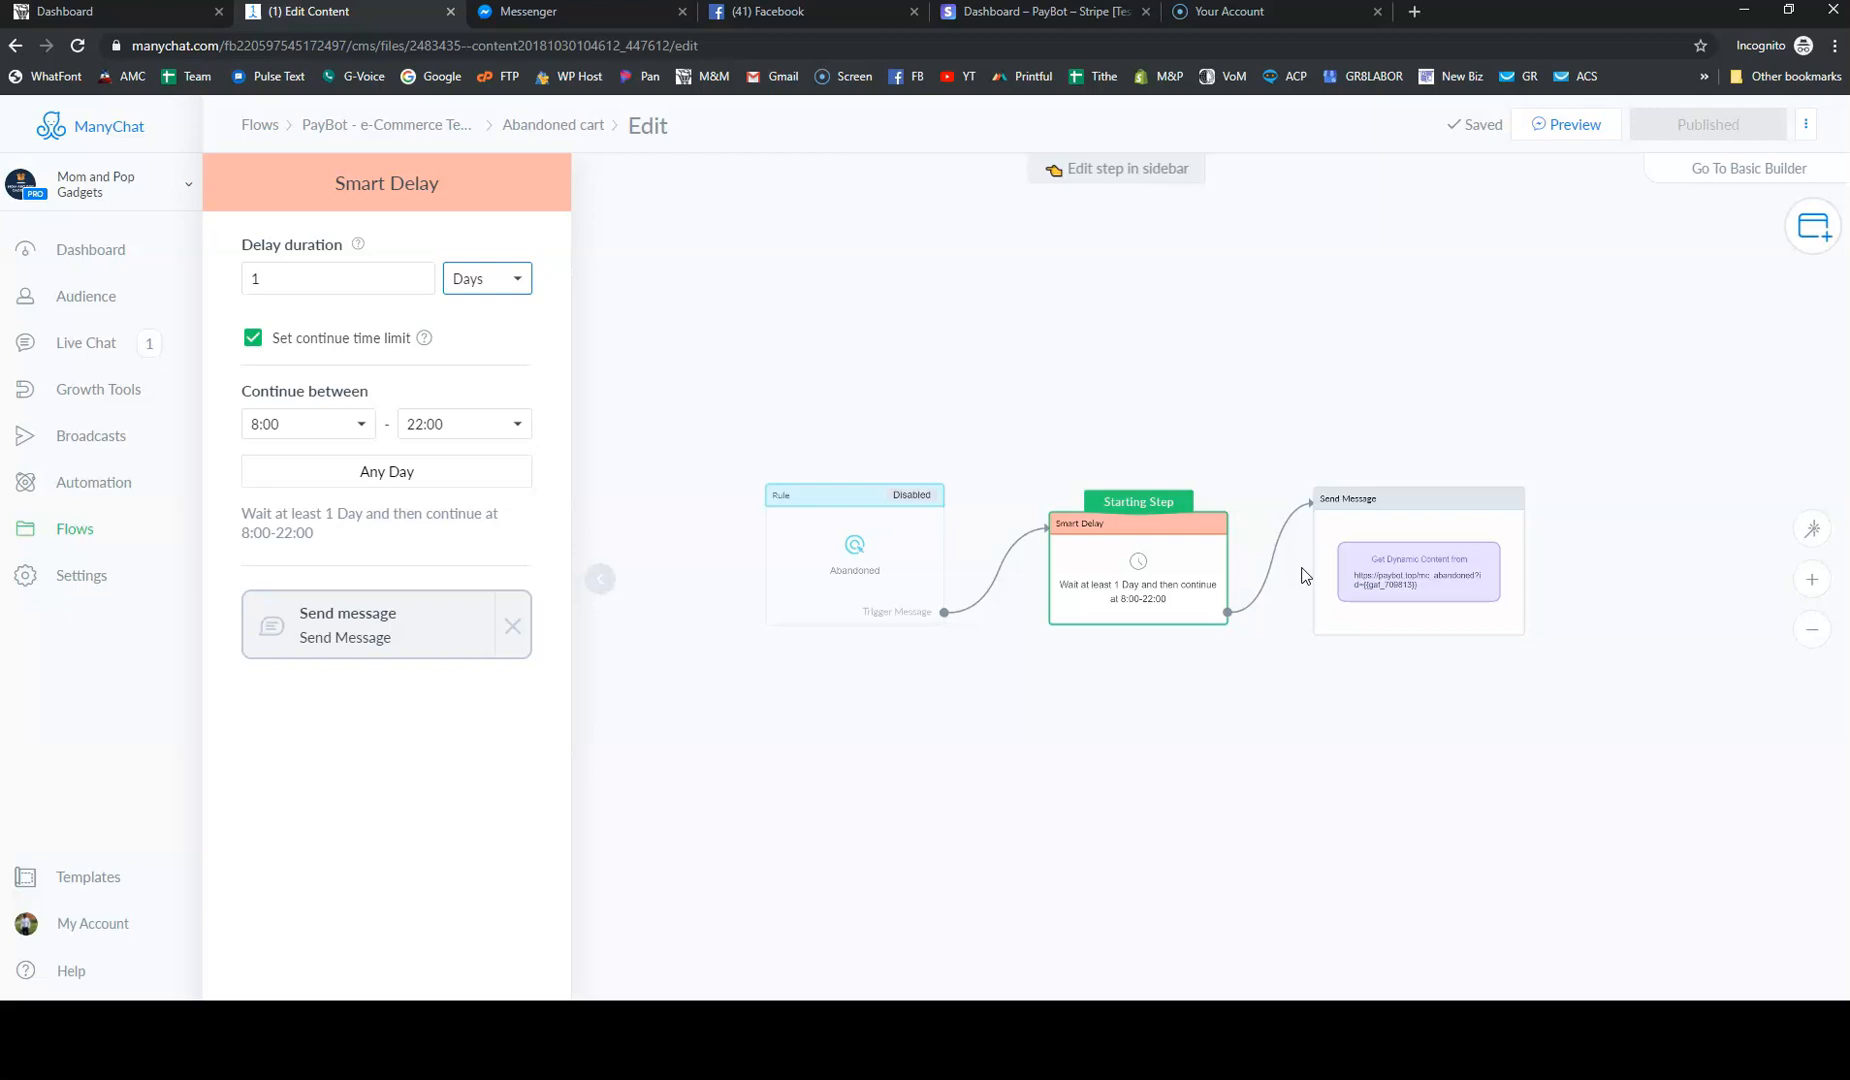
pyautogui.scroll(-1, 1303, 576)
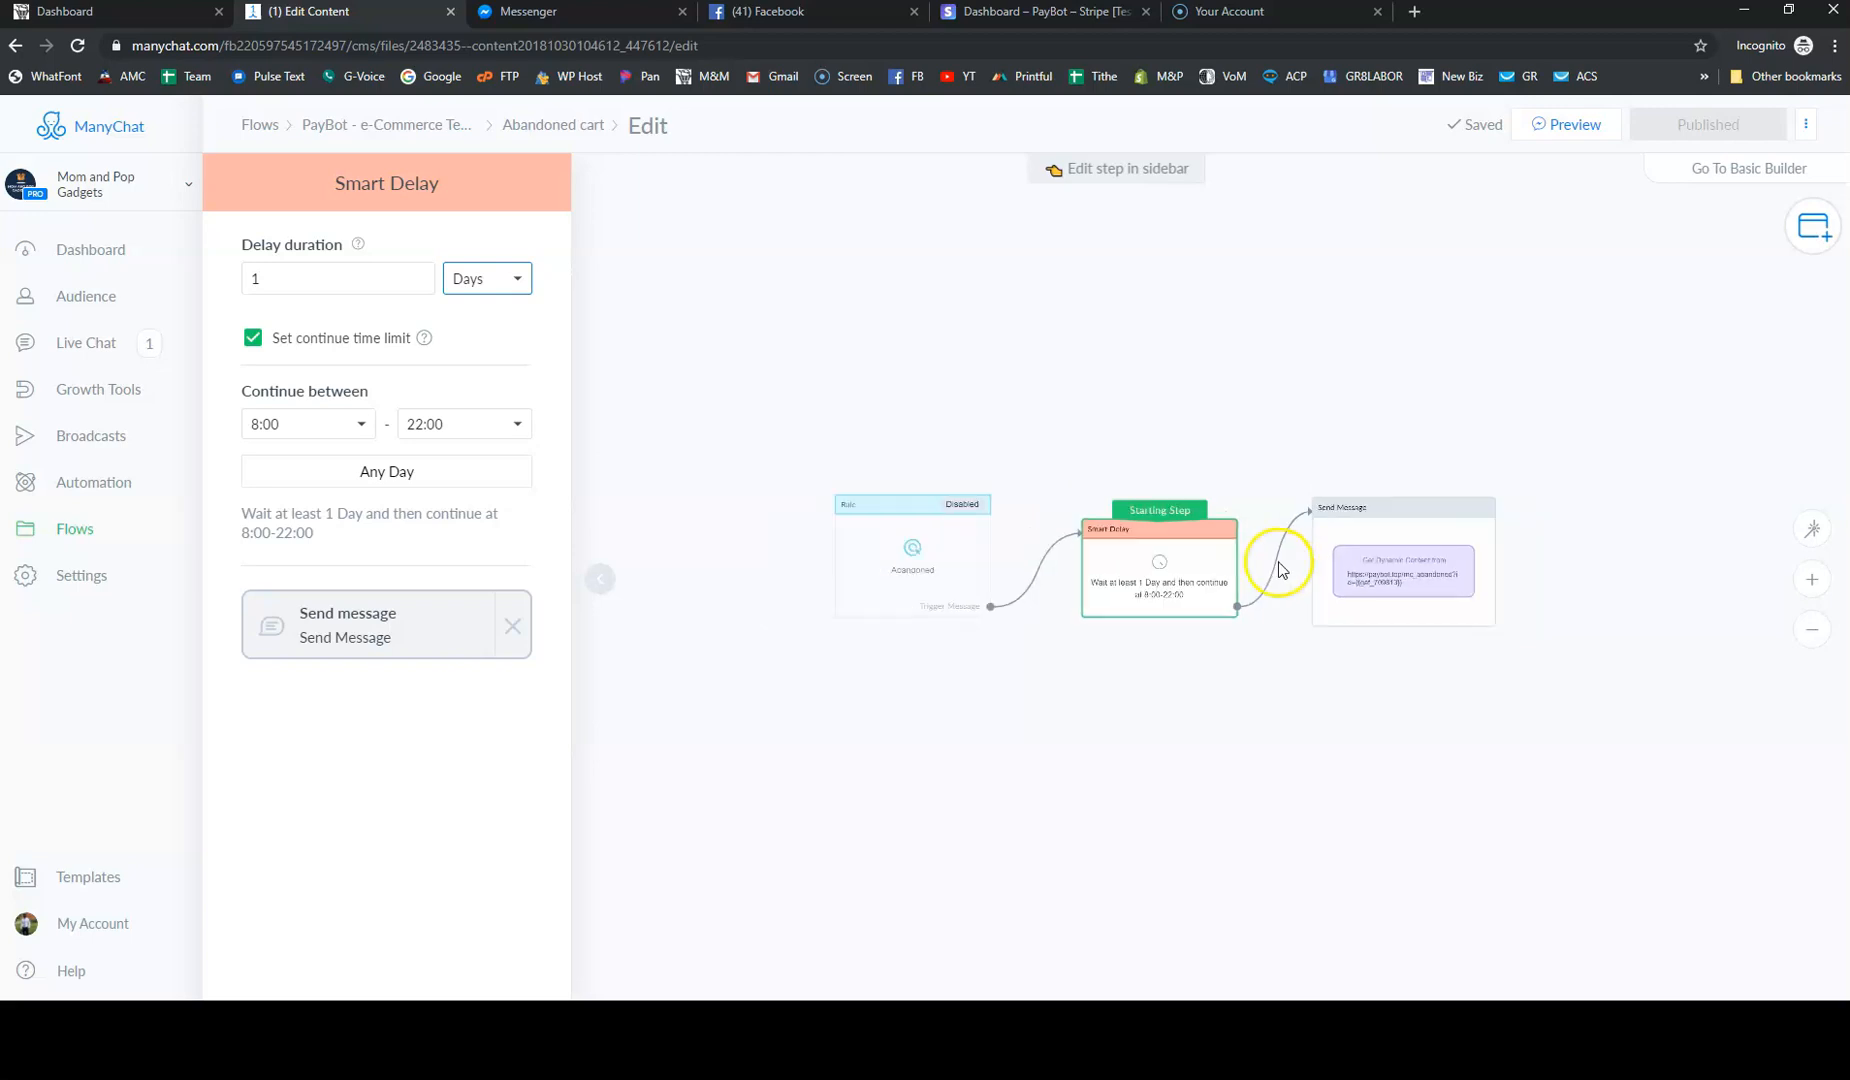
pyautogui.scroll(1, 1108, 585)
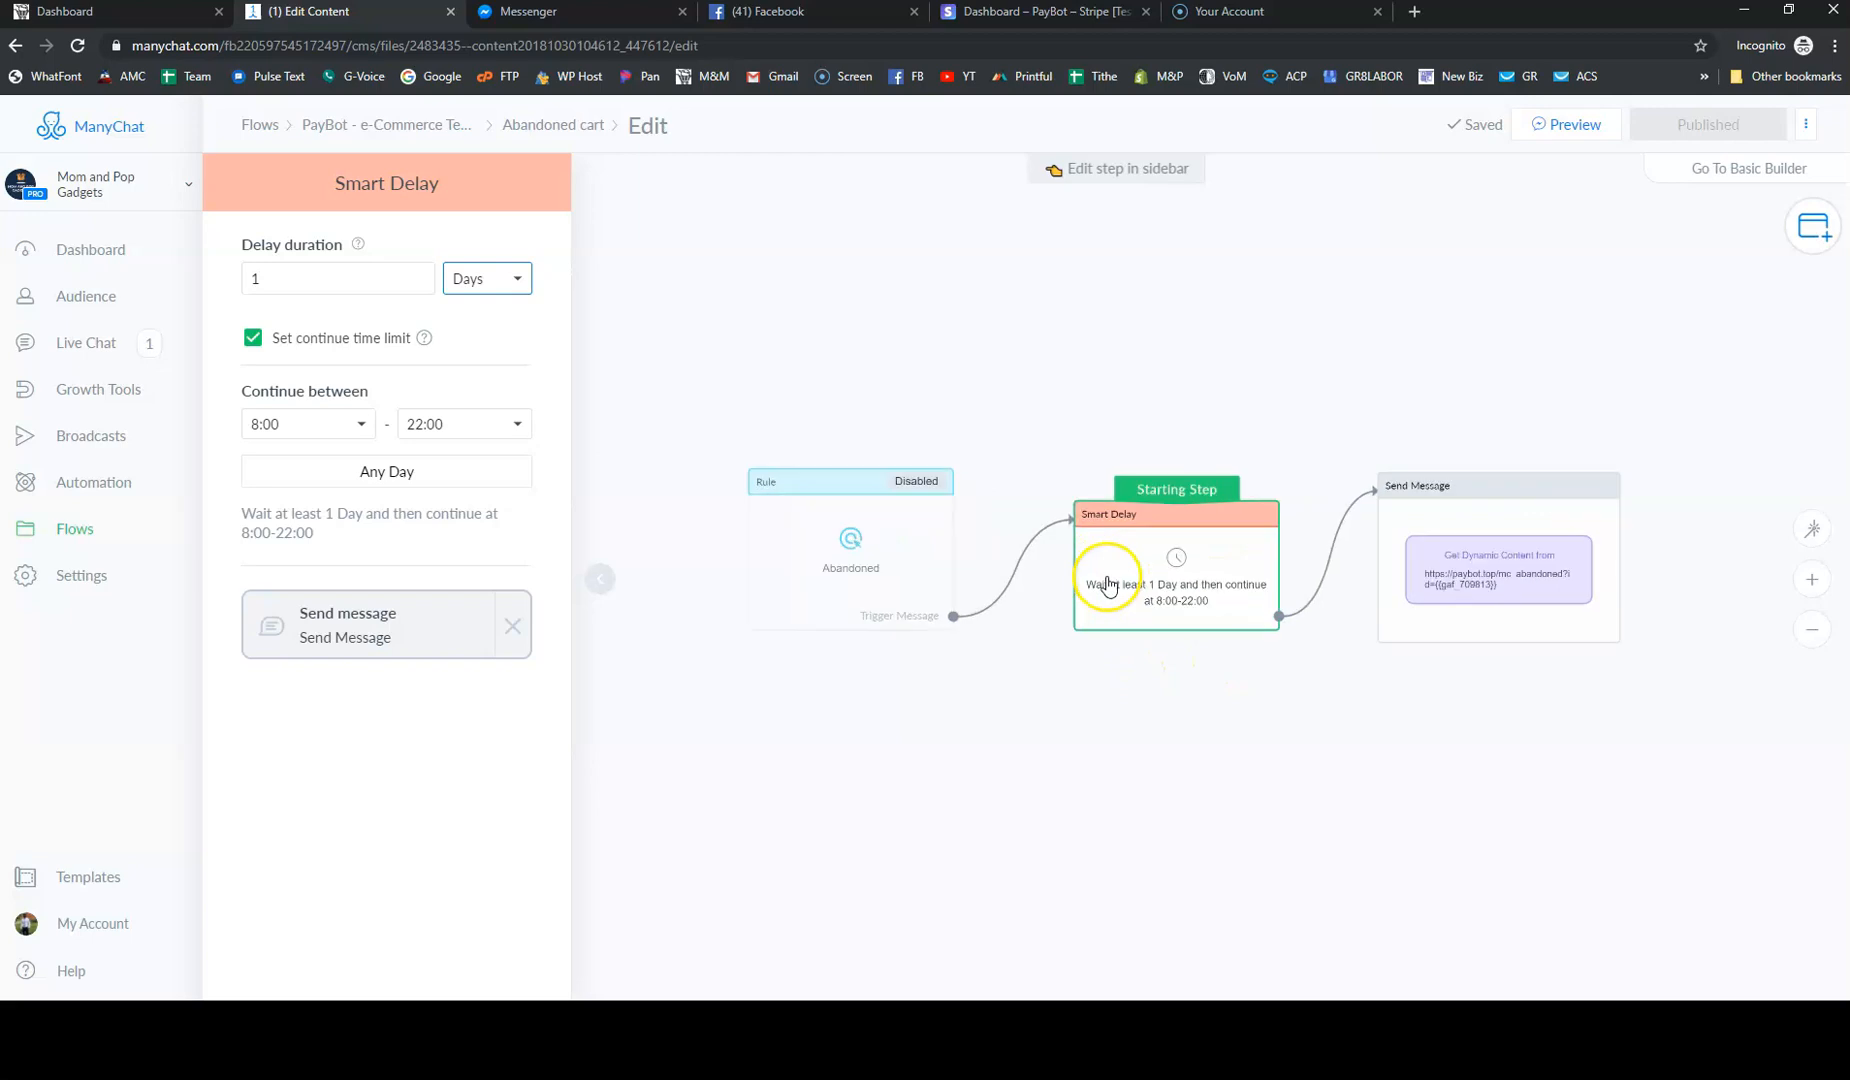
pyautogui.scroll(1, 1108, 585)
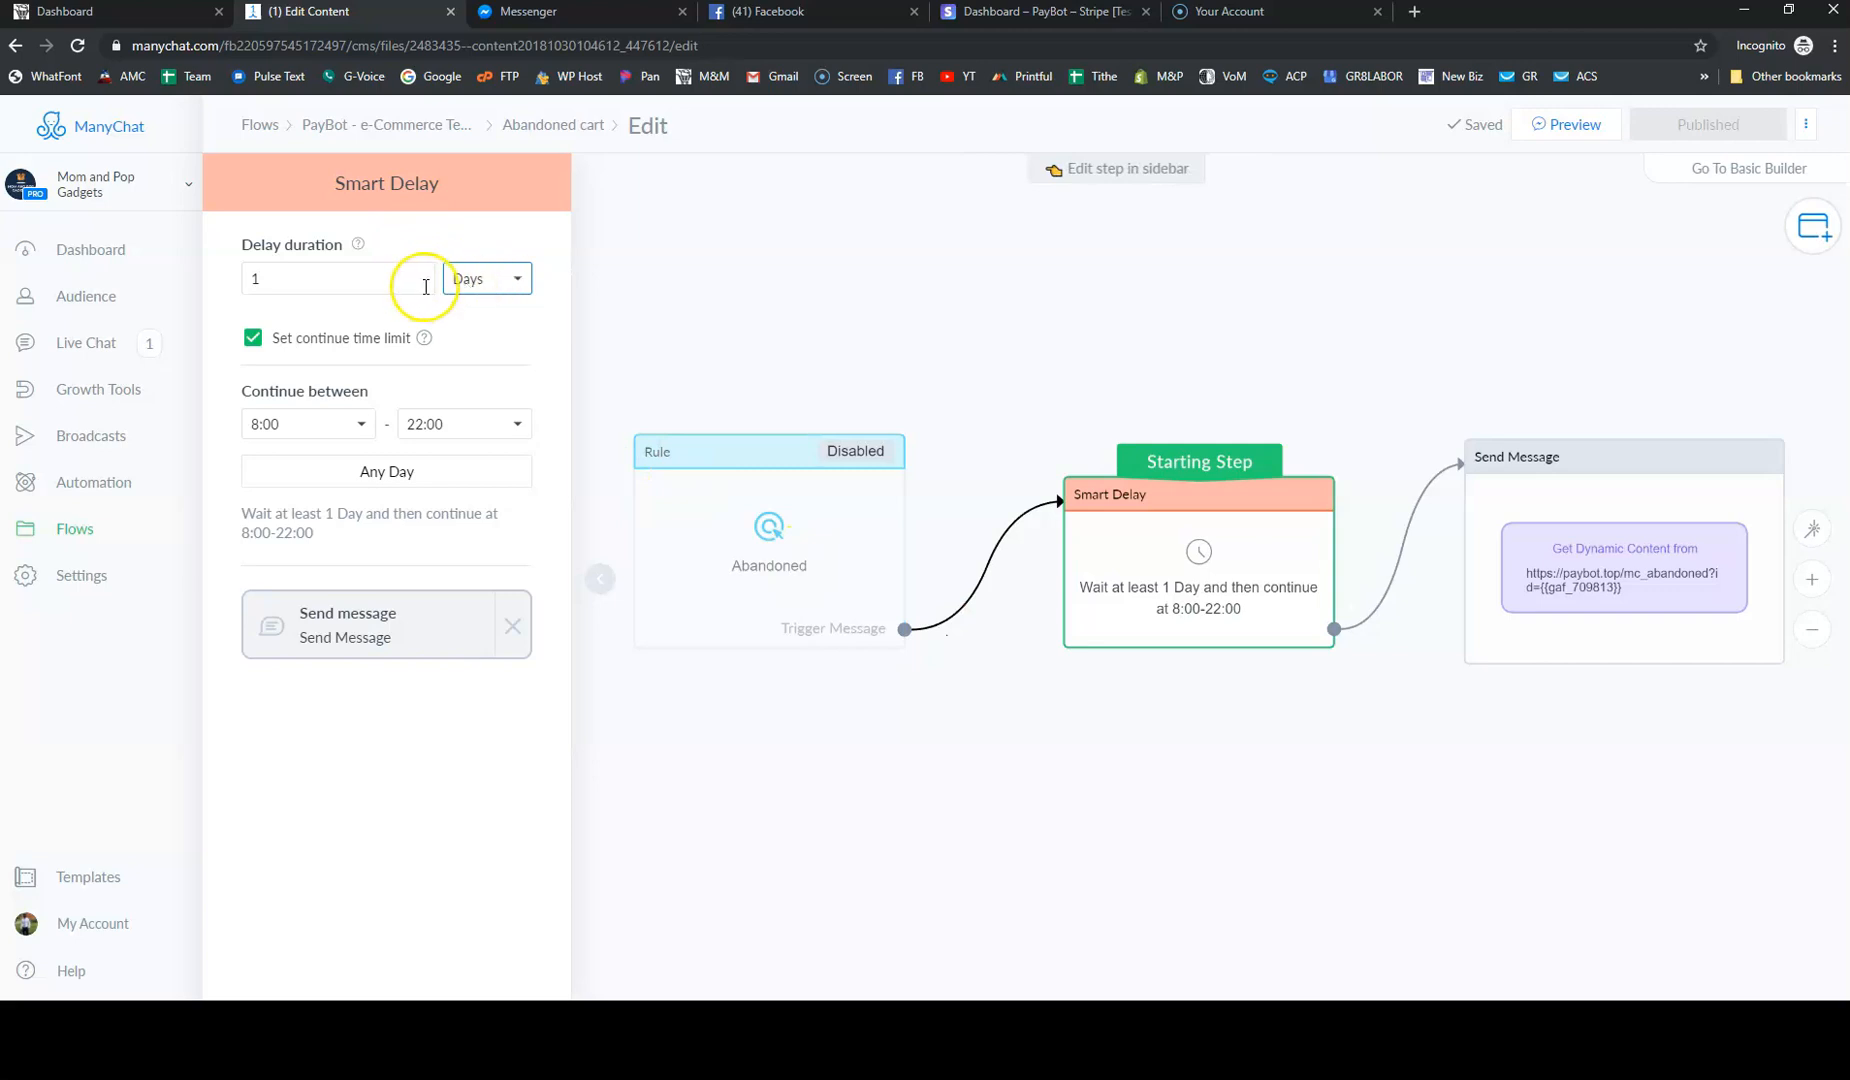
# Set the Smart Delay duration in the Abandoned cart flow to 23 hours and close the step's settings
pyautogui.click(462, 280)
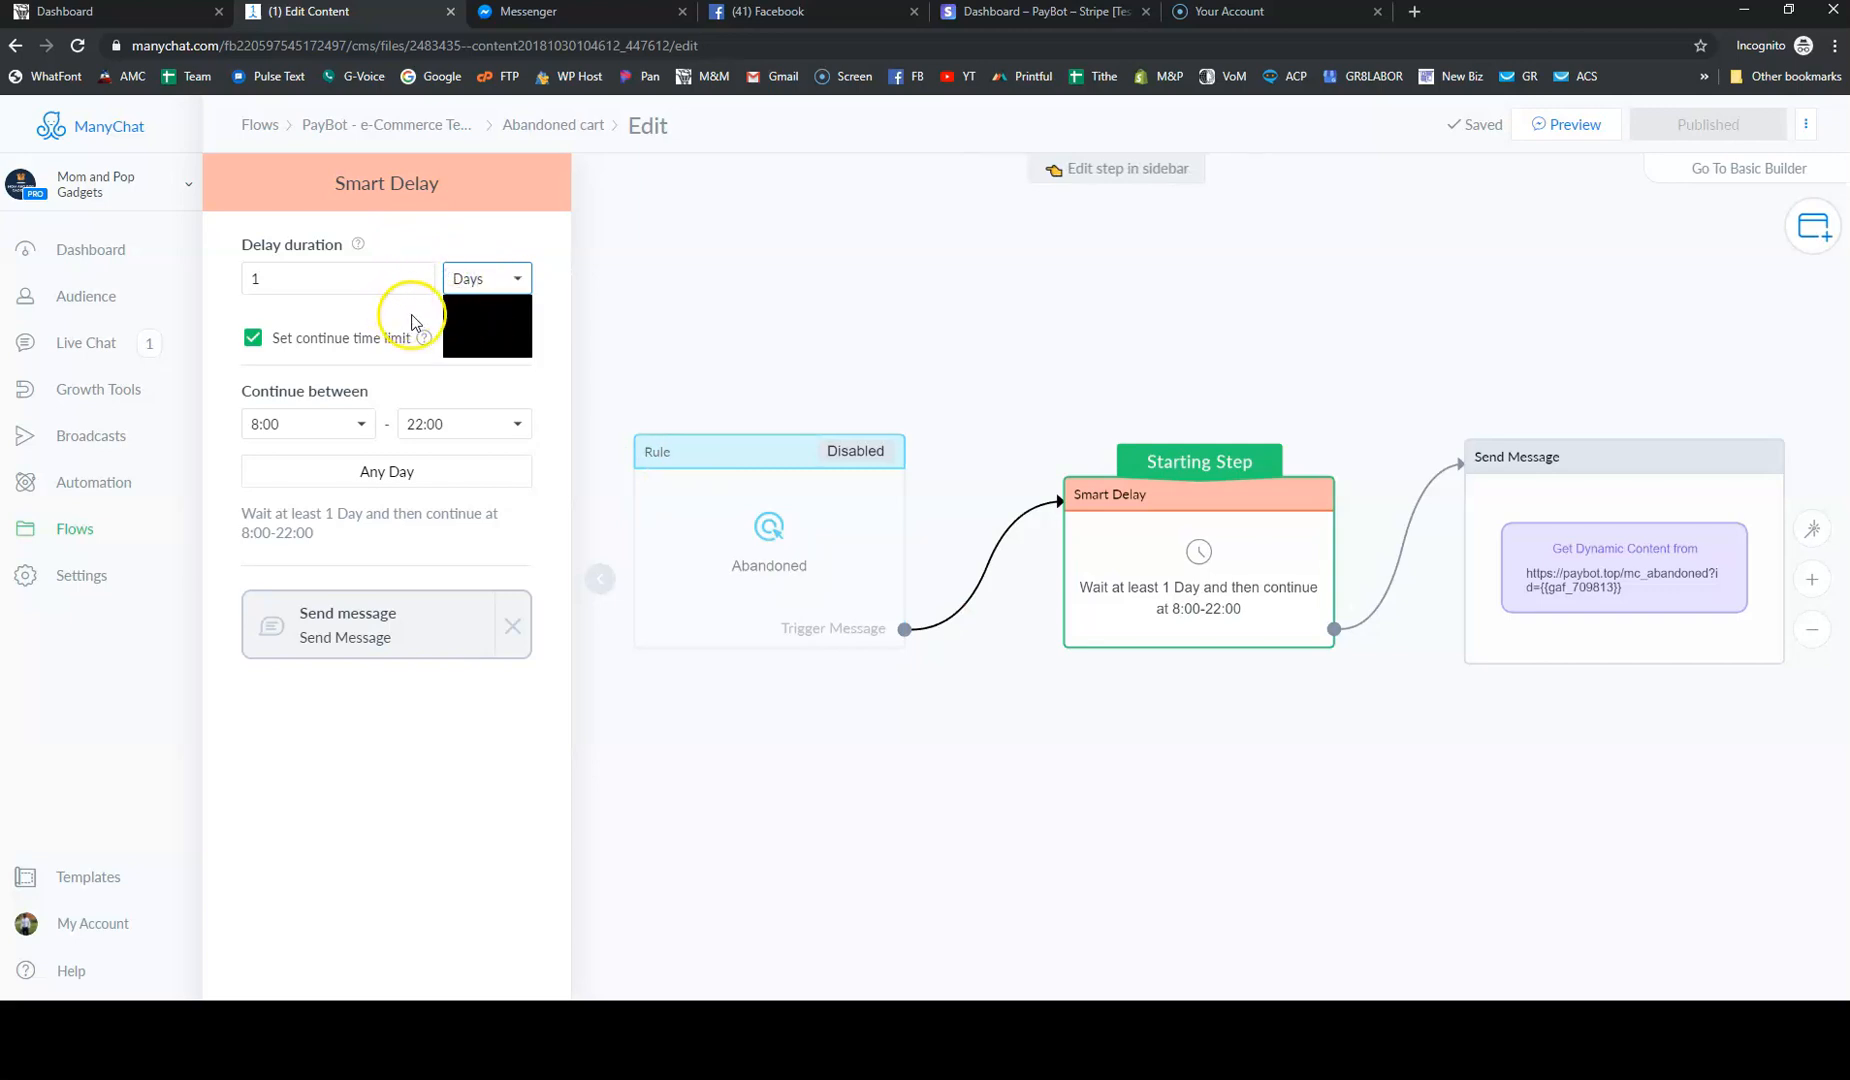
pyautogui.click(412, 320)
pyautogui.click(467, 280)
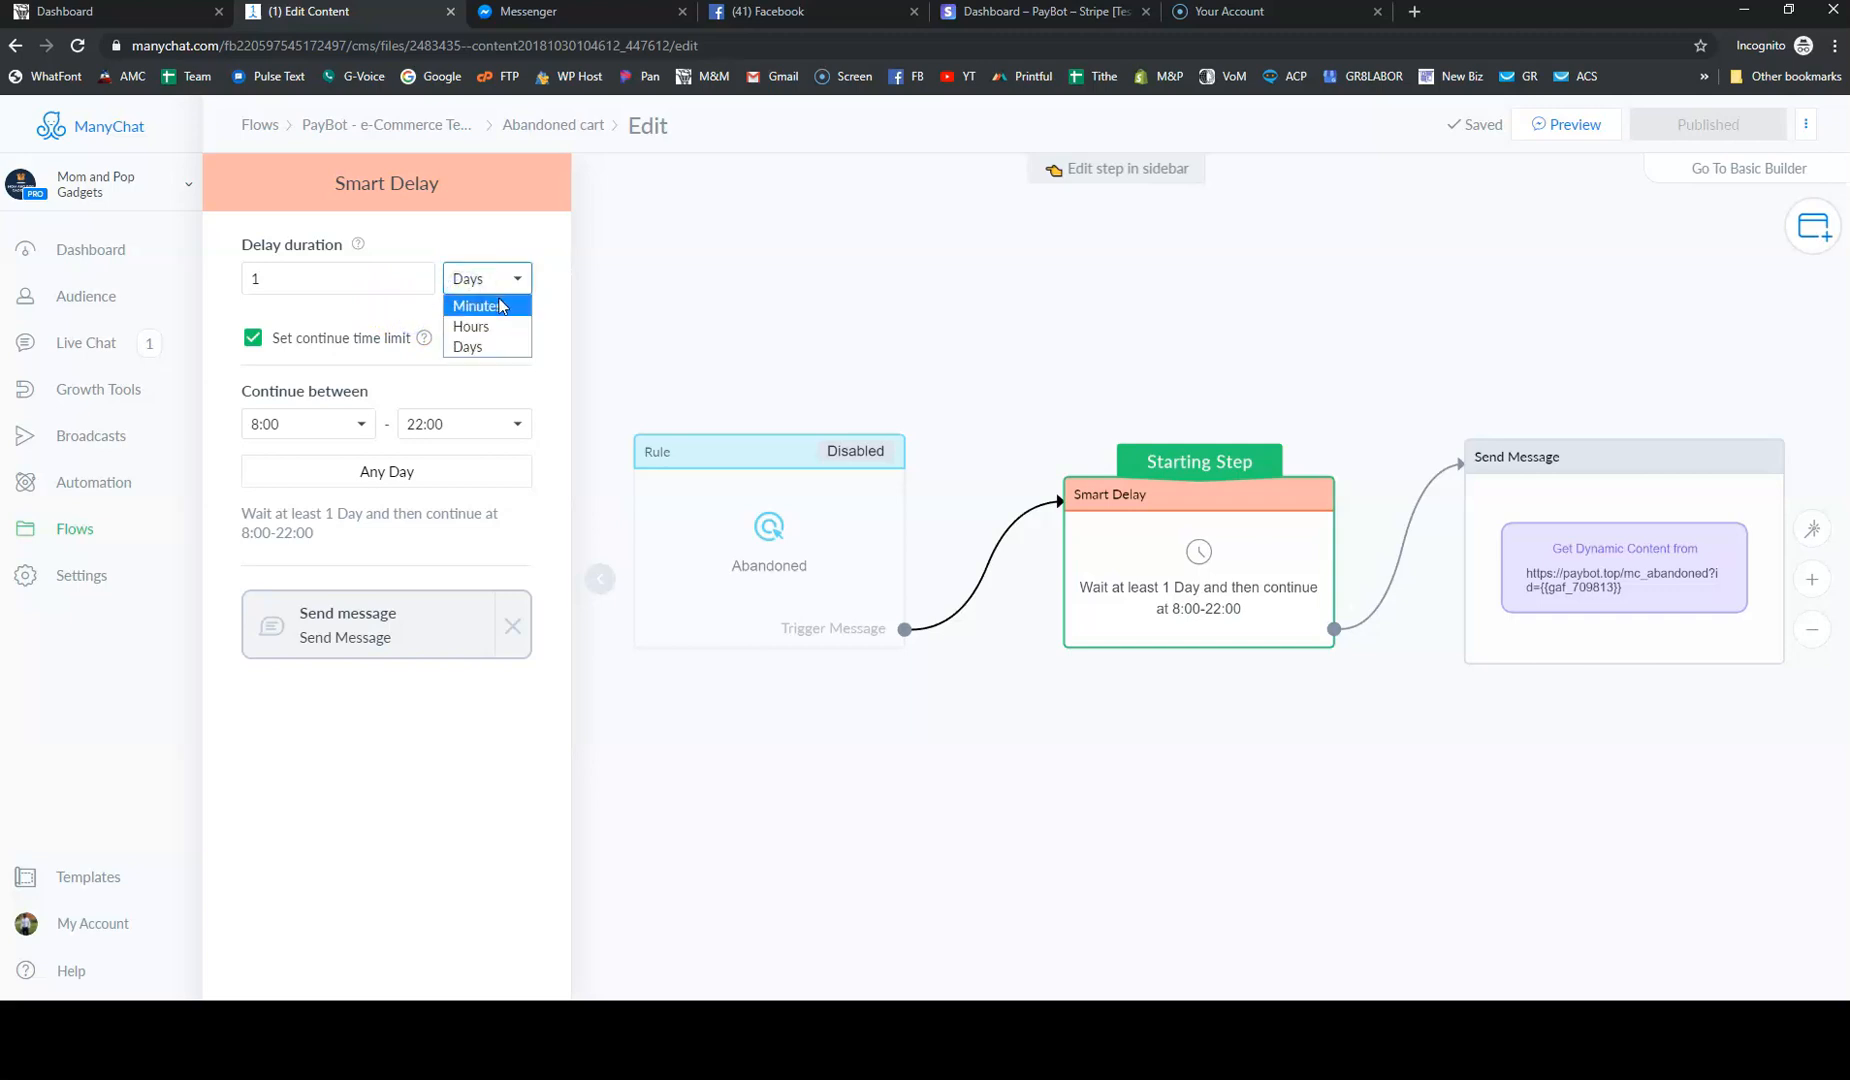
pyautogui.click(476, 326)
pyautogui.click(397, 298)
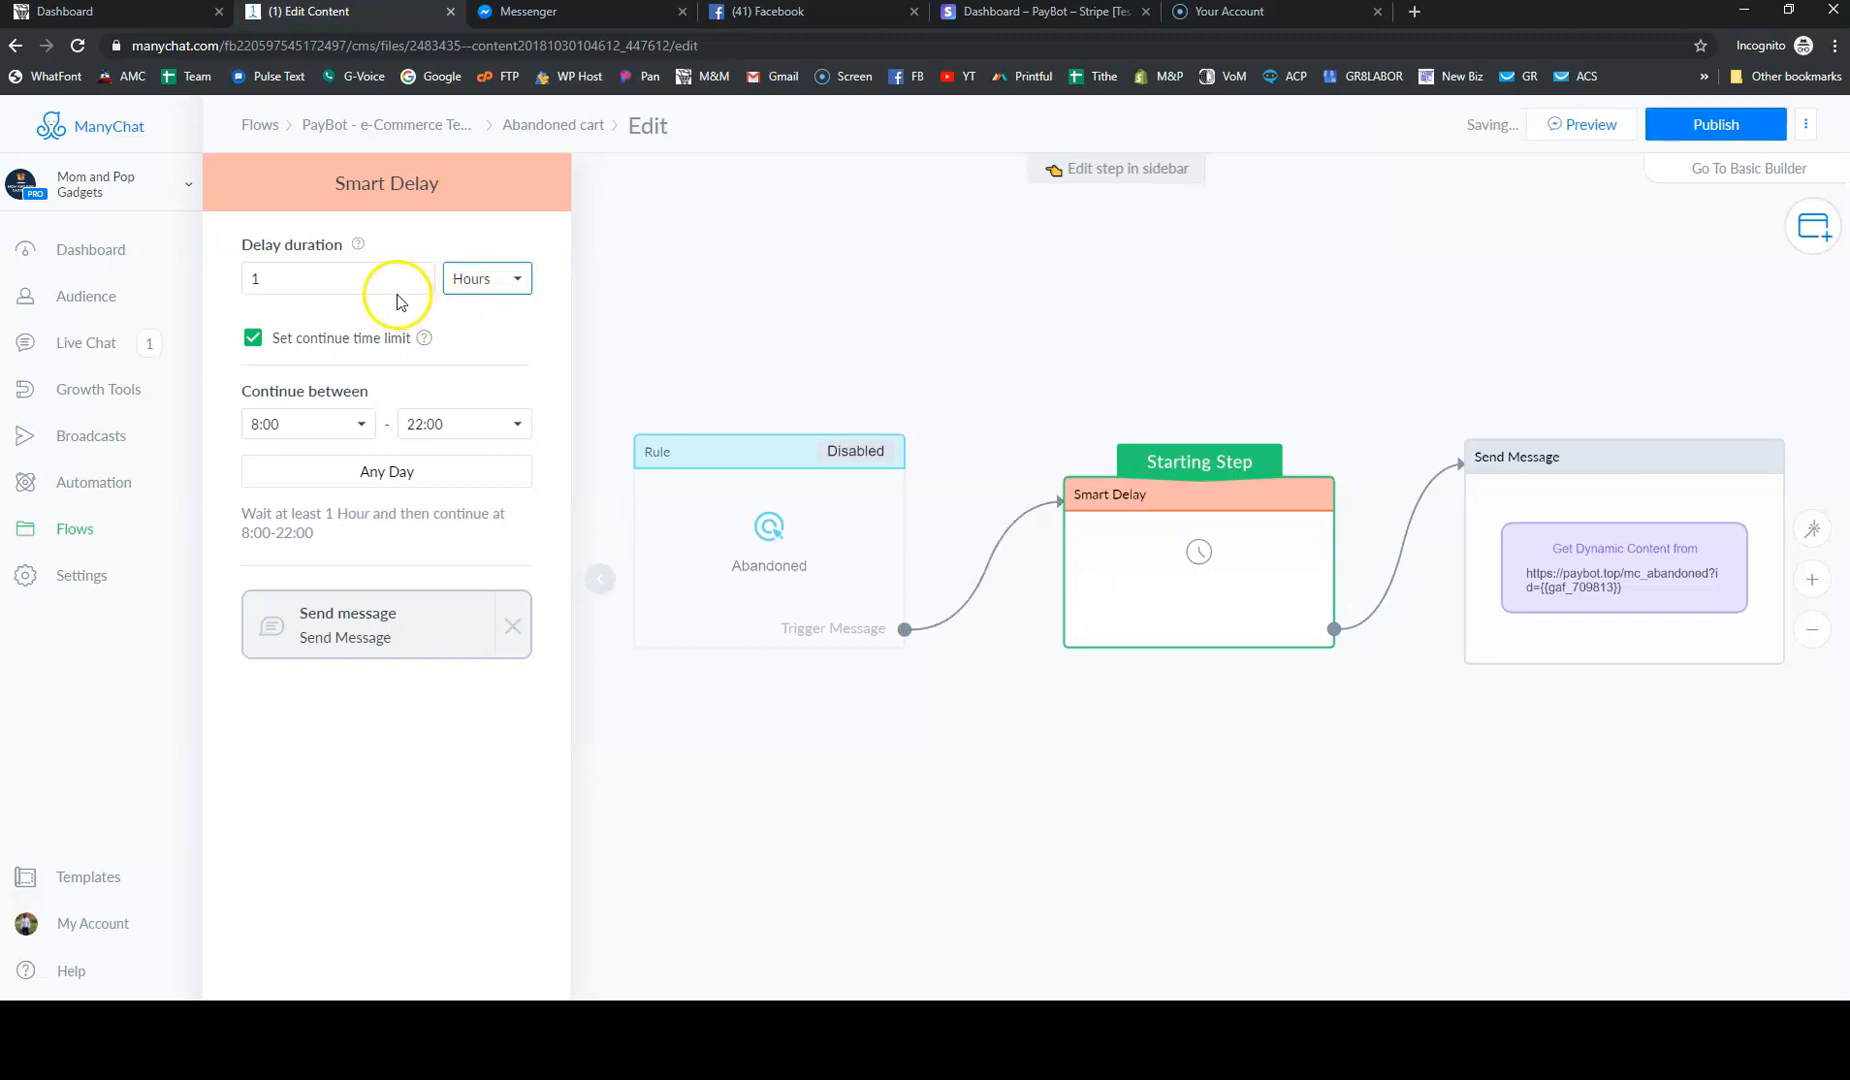
pyautogui.click(394, 287)
pyautogui.press('BackSpace')
pyautogui.write('23')
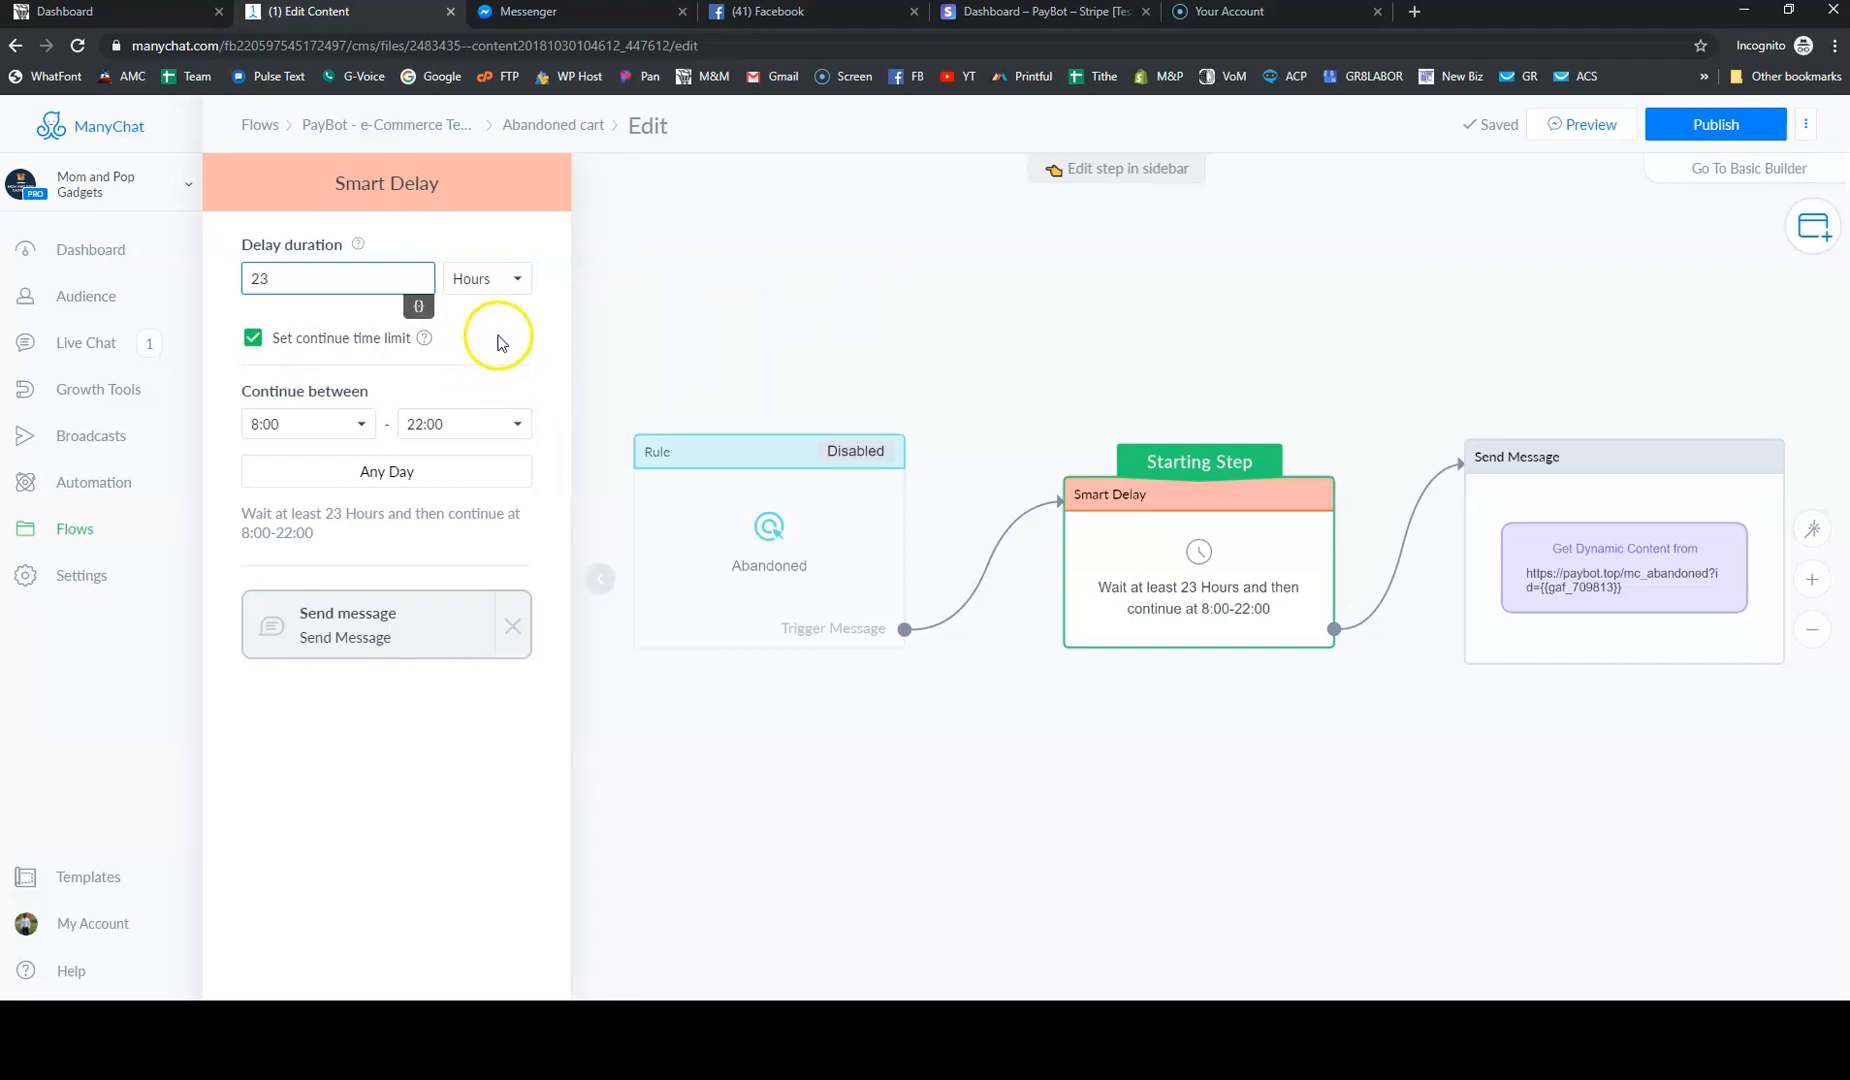
pyautogui.click(1347, 785)
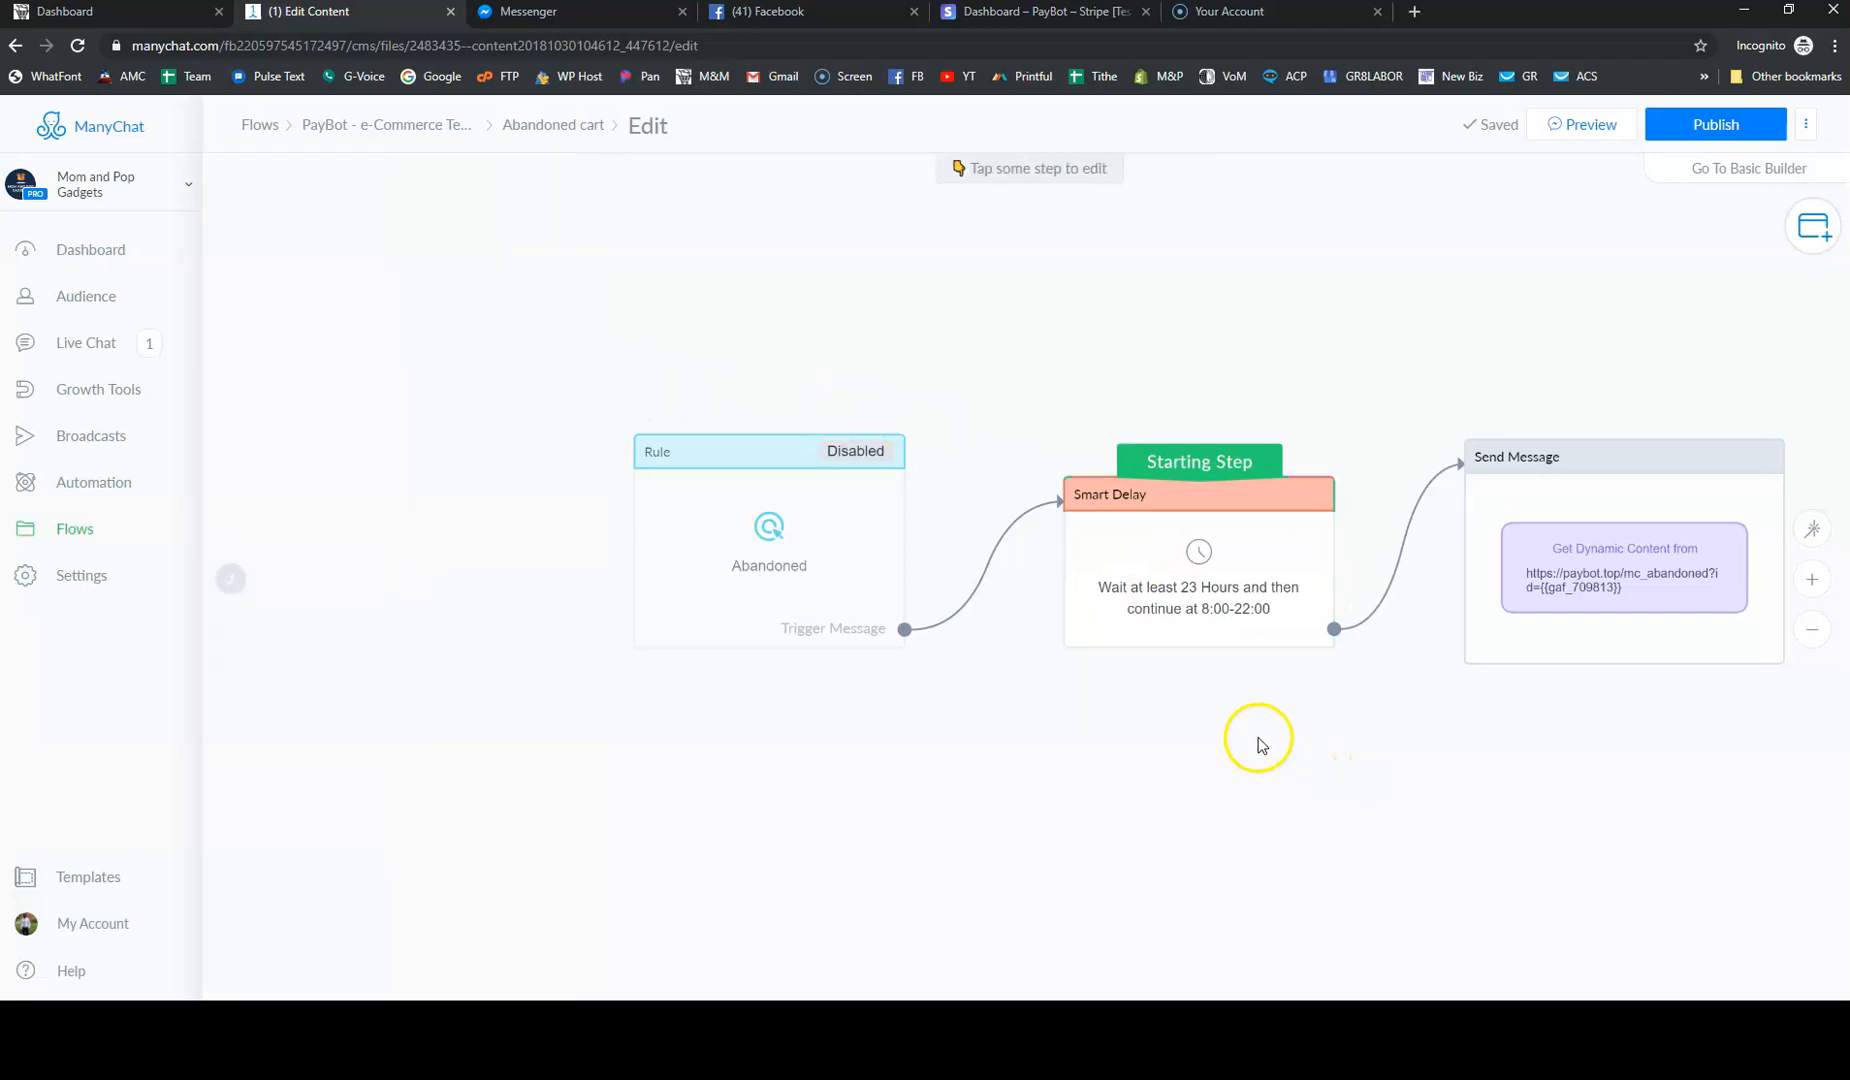
# Return to the PayBot template folder, examine the Pay in cash flow's dynamic content message step, and go back to the folder
pyautogui.moveTo(1260, 694); pyautogui.dragTo(1074, 681)
pyautogui.scroll(-1, 1096, 650)
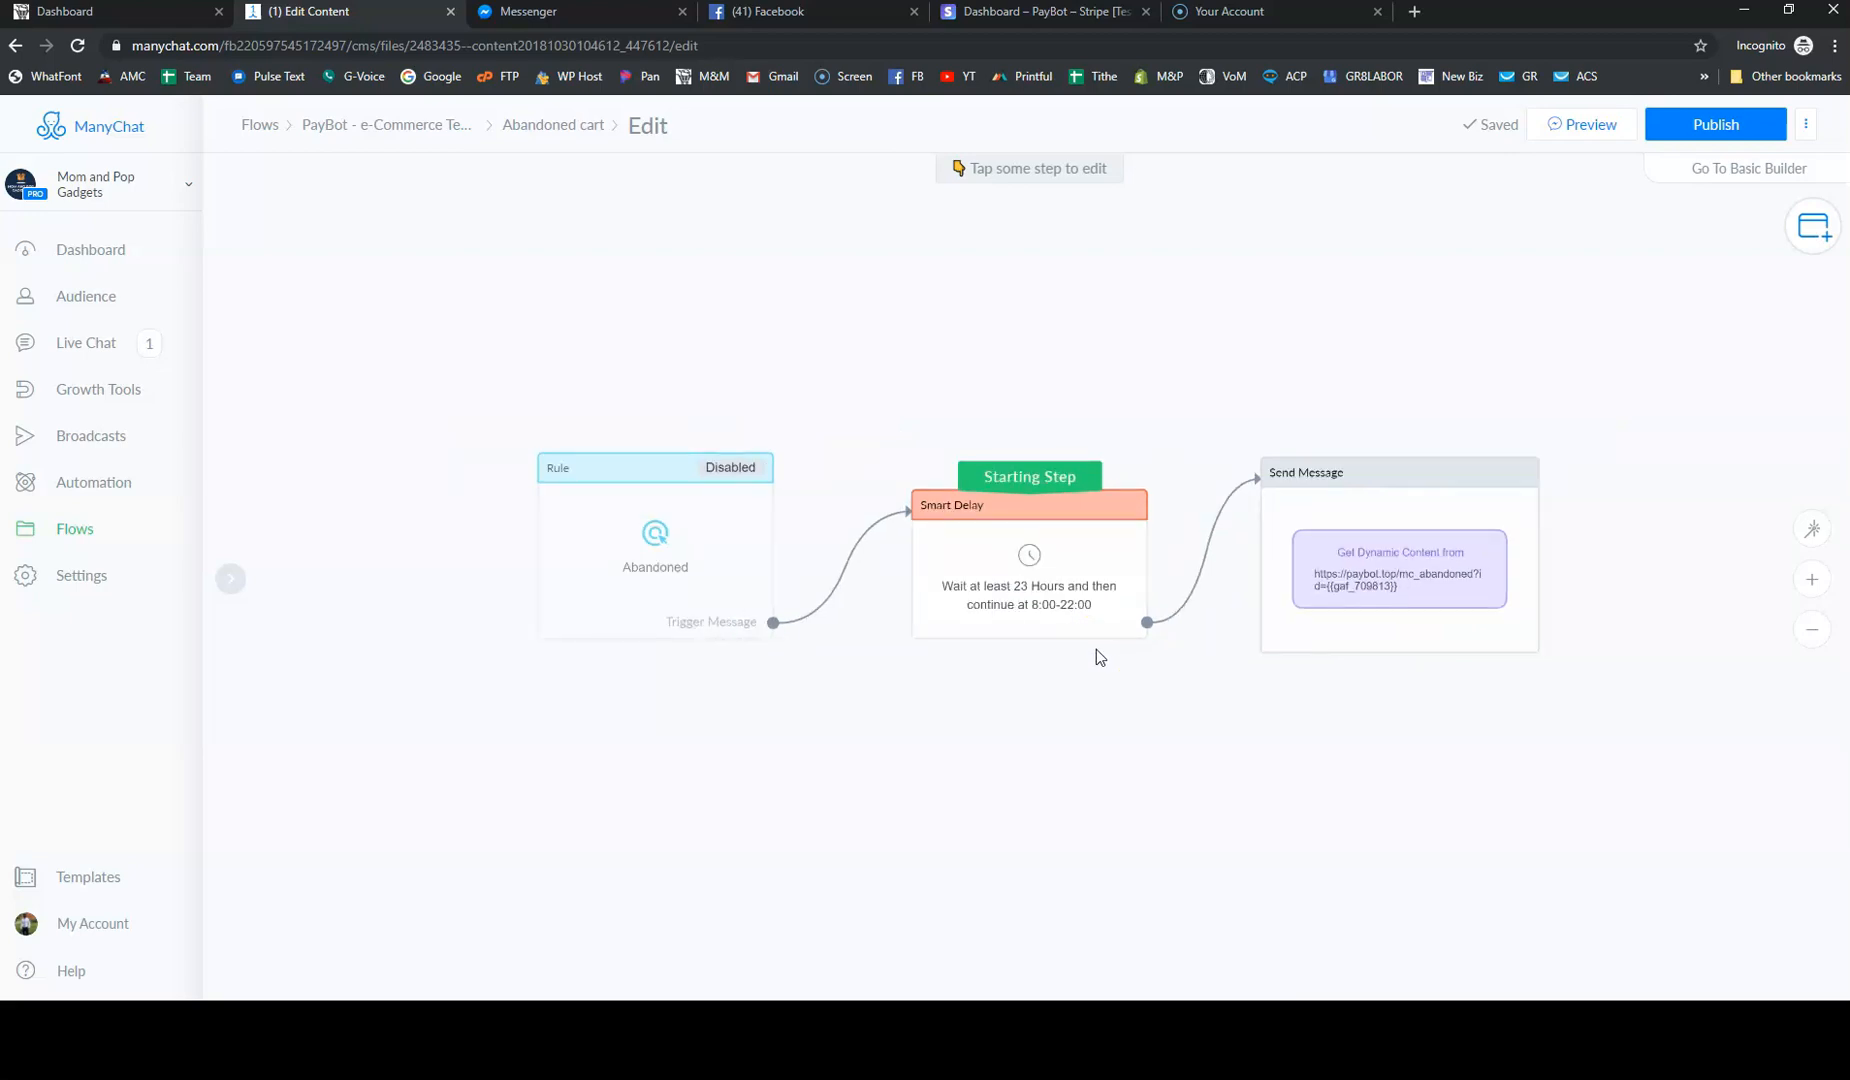
pyautogui.click(364, 132)
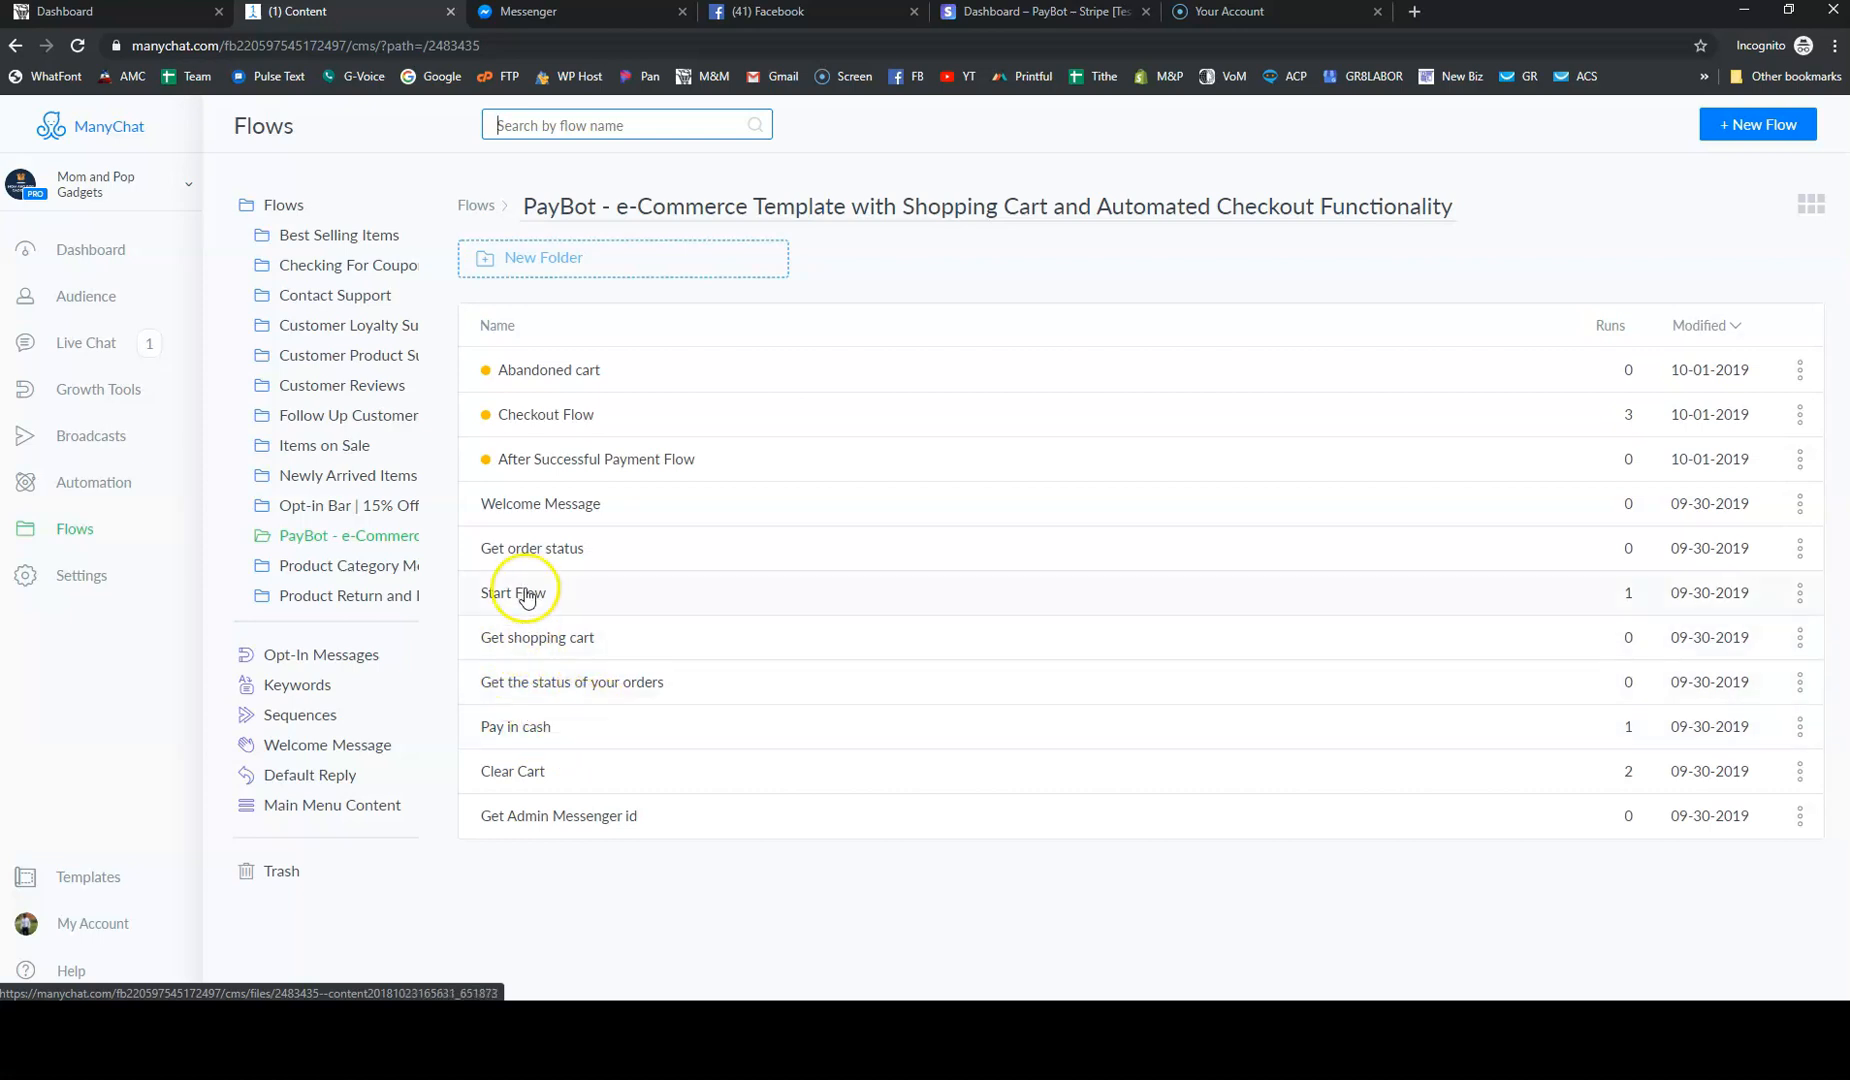
pyautogui.click(519, 728)
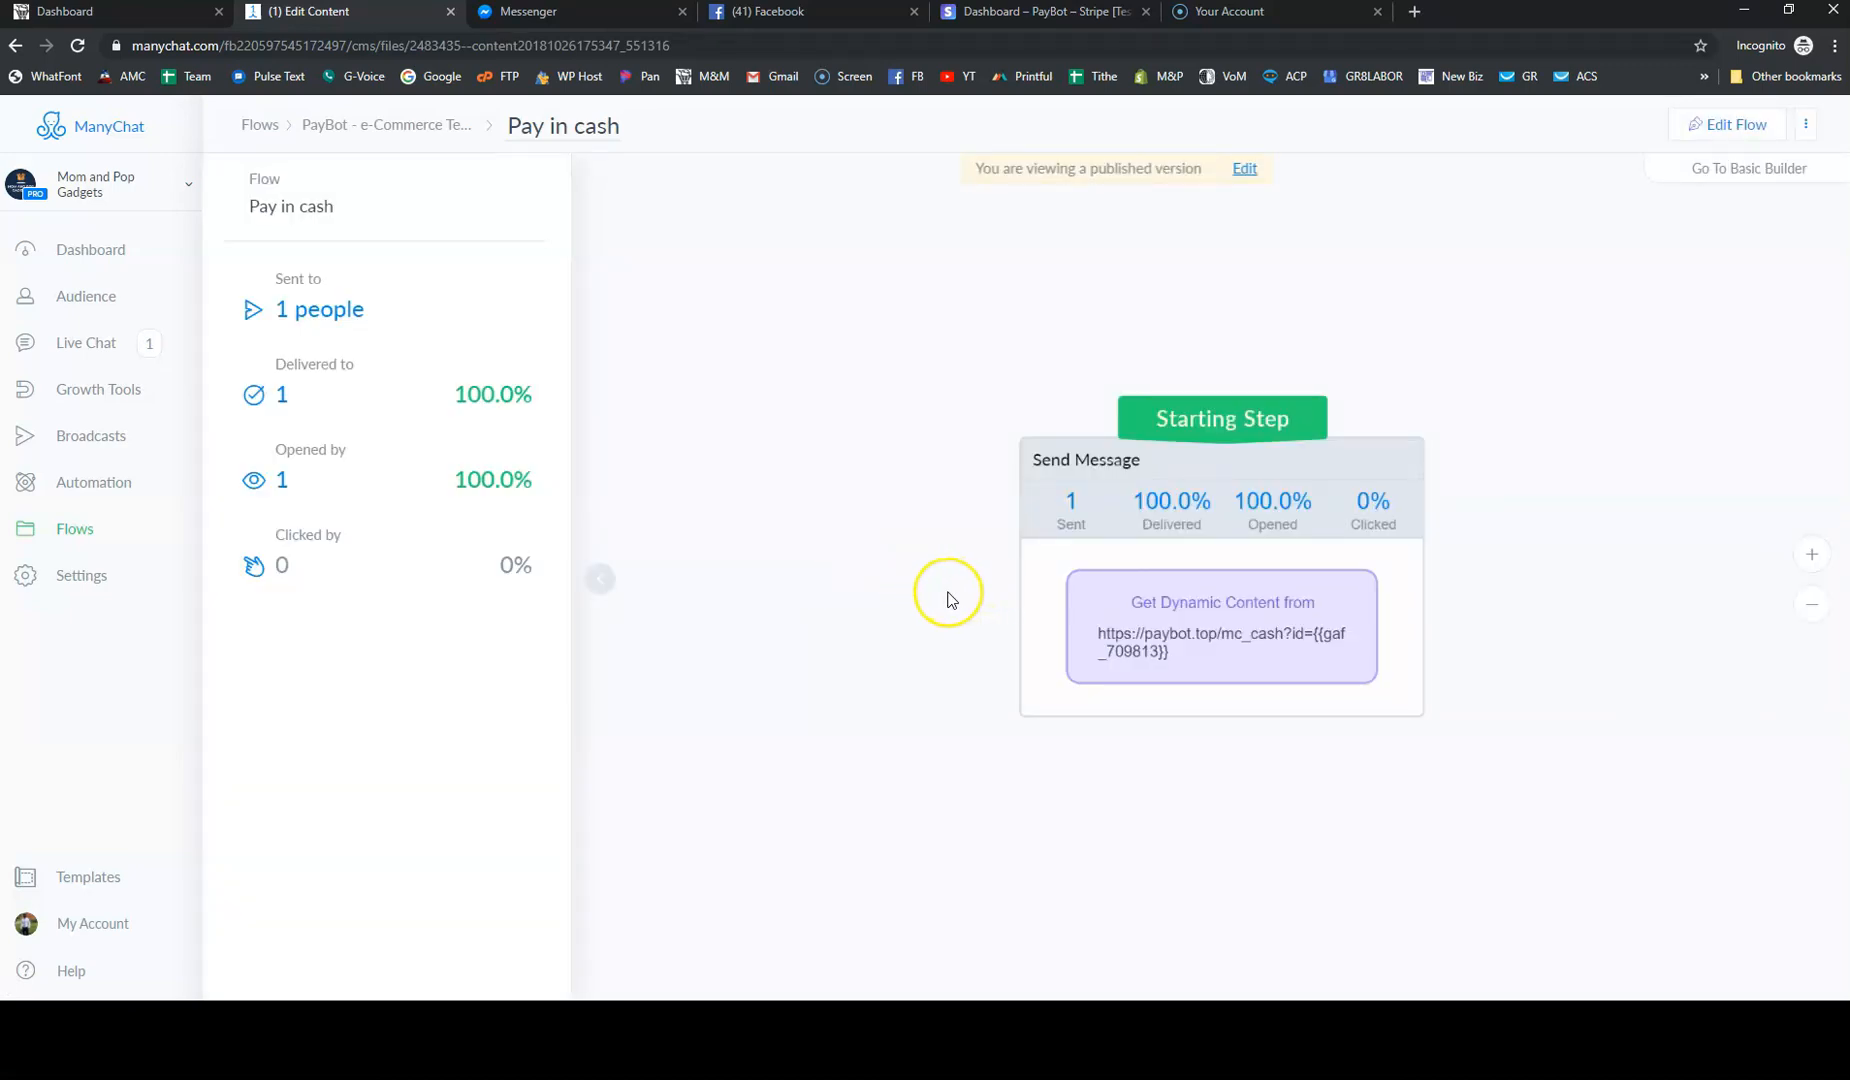
pyautogui.scroll(-2, 949, 598)
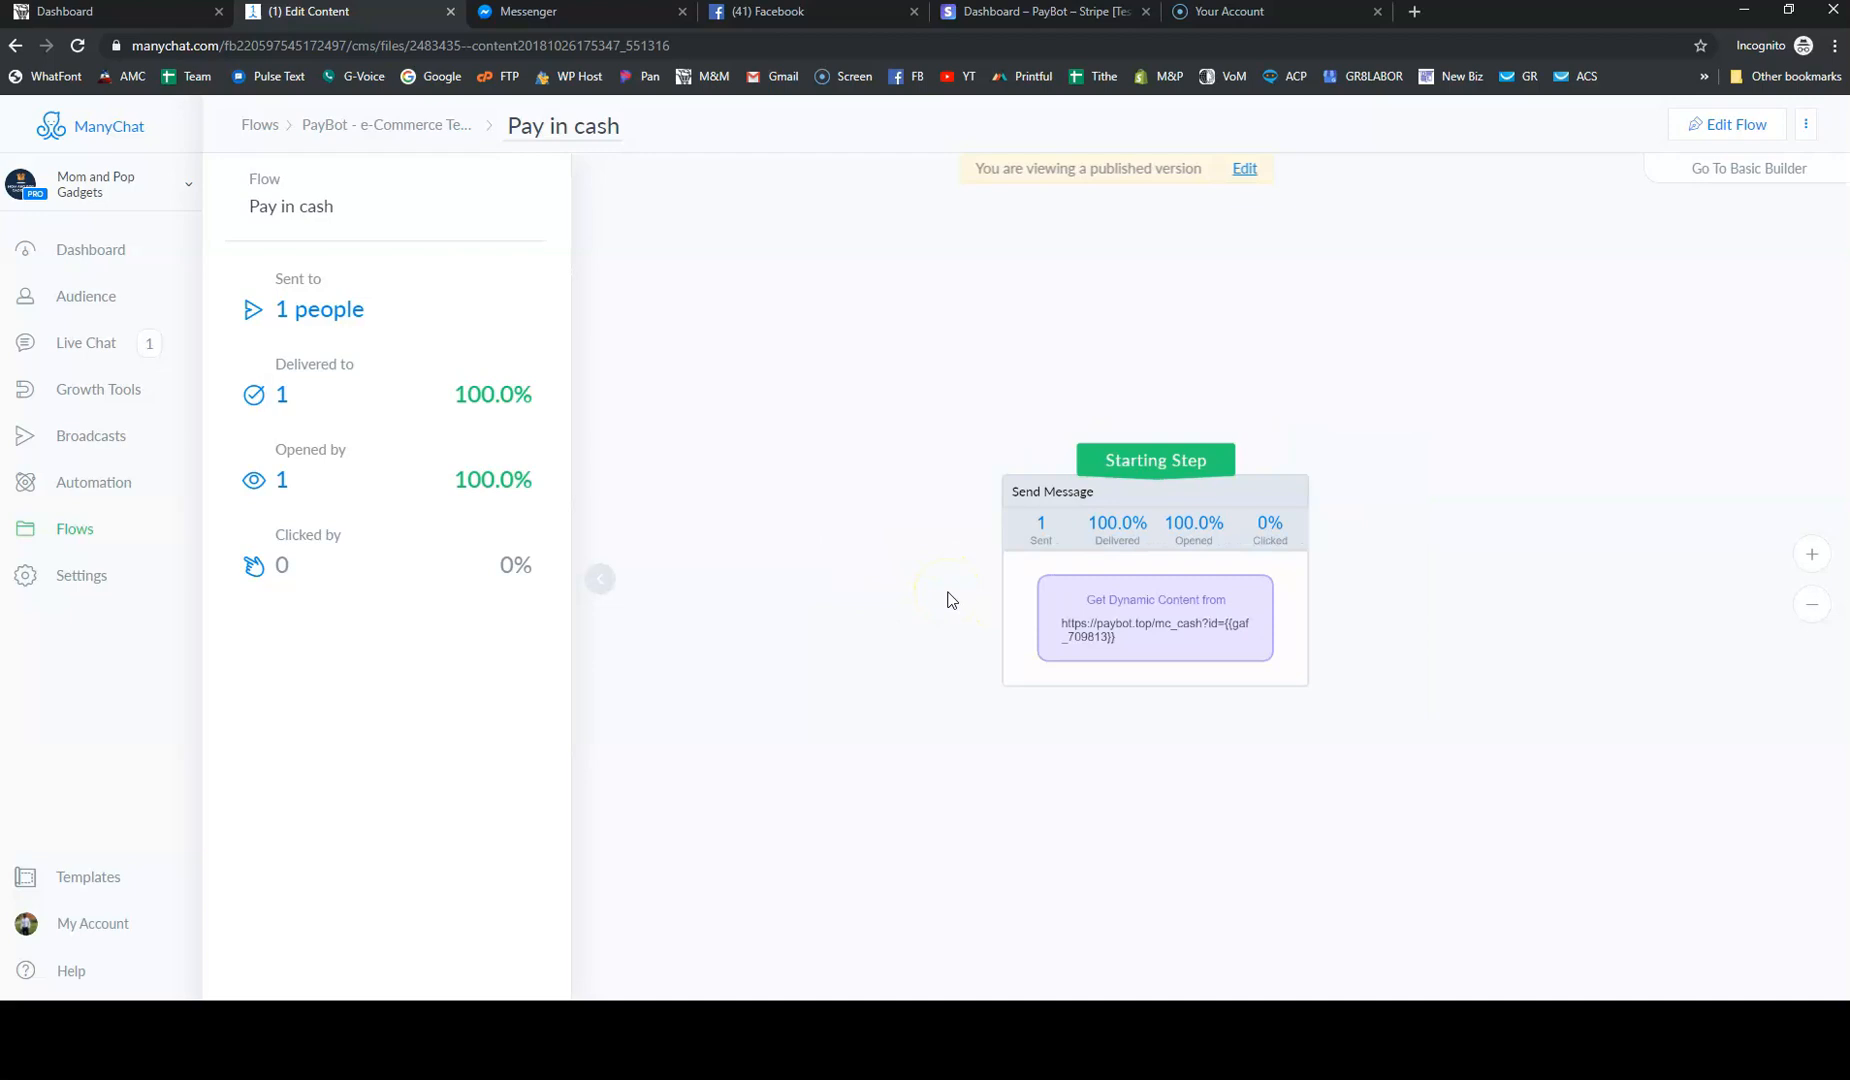
pyautogui.scroll(-1, 945, 599)
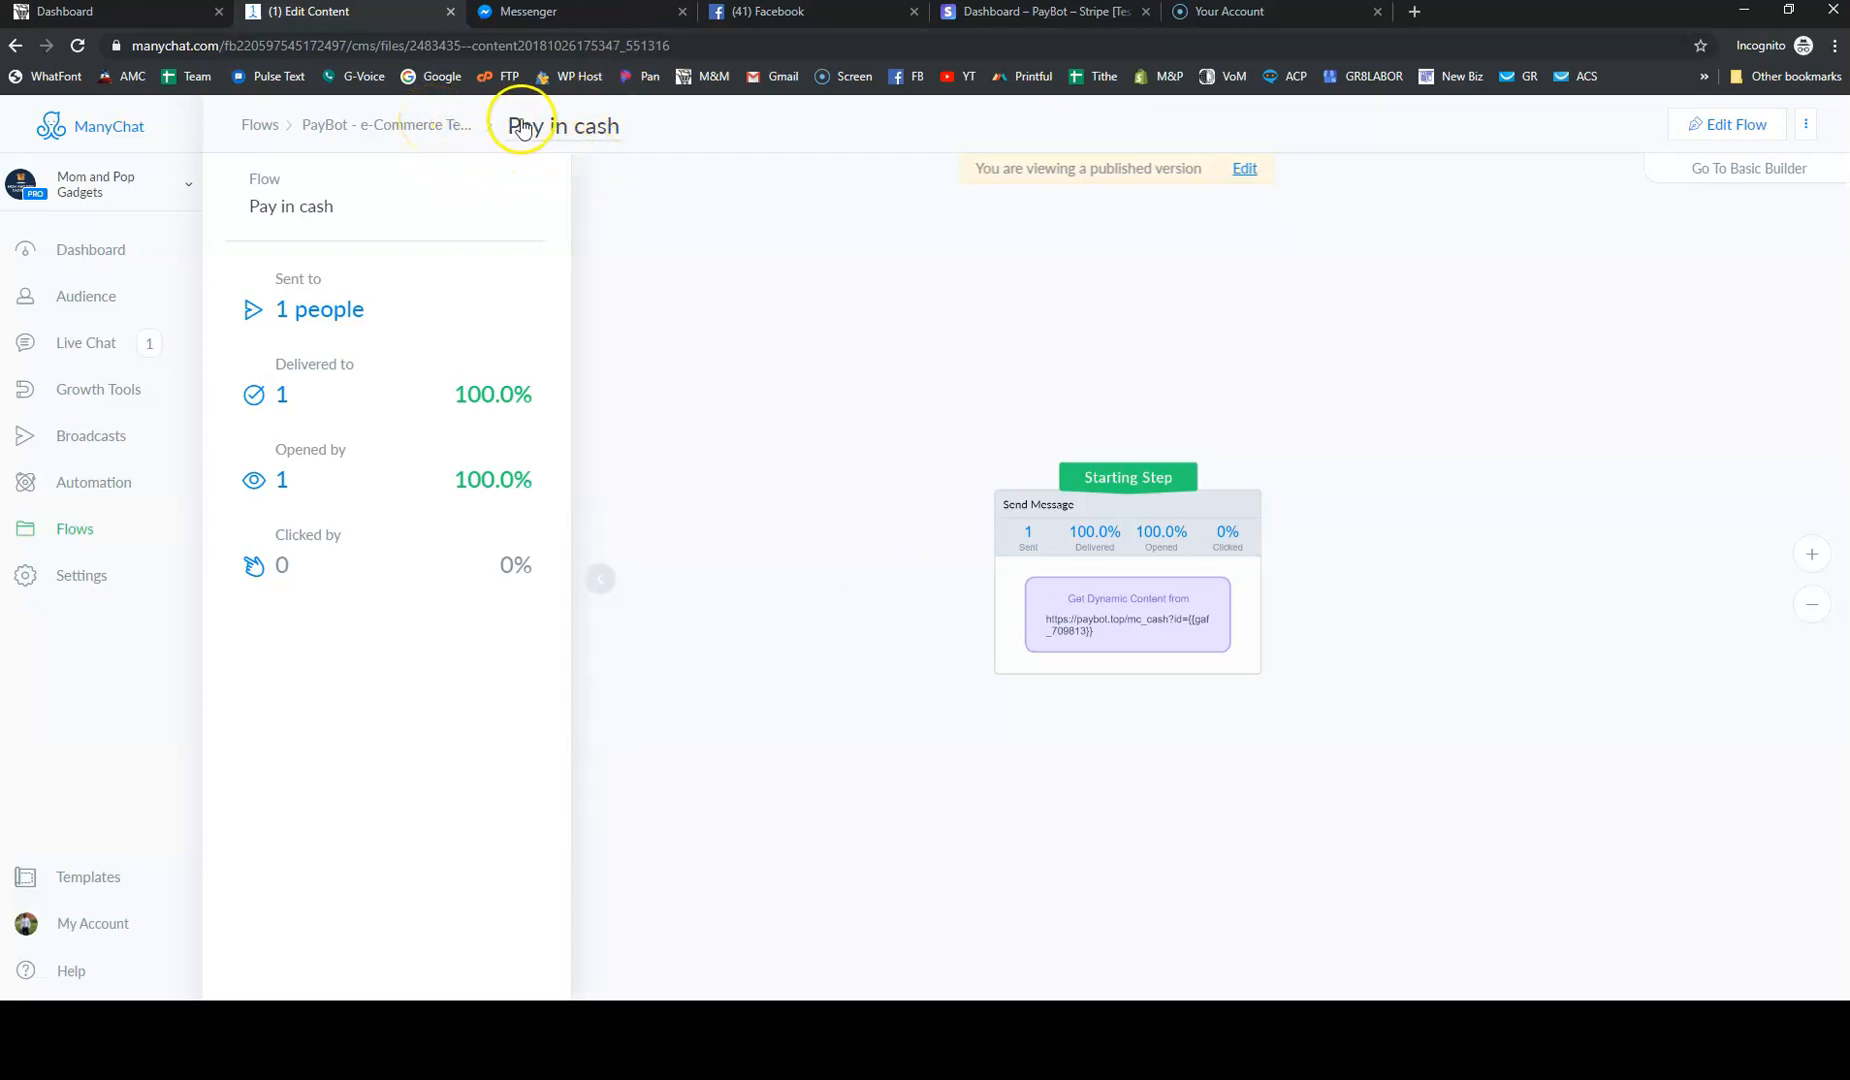
pyautogui.click(417, 133)
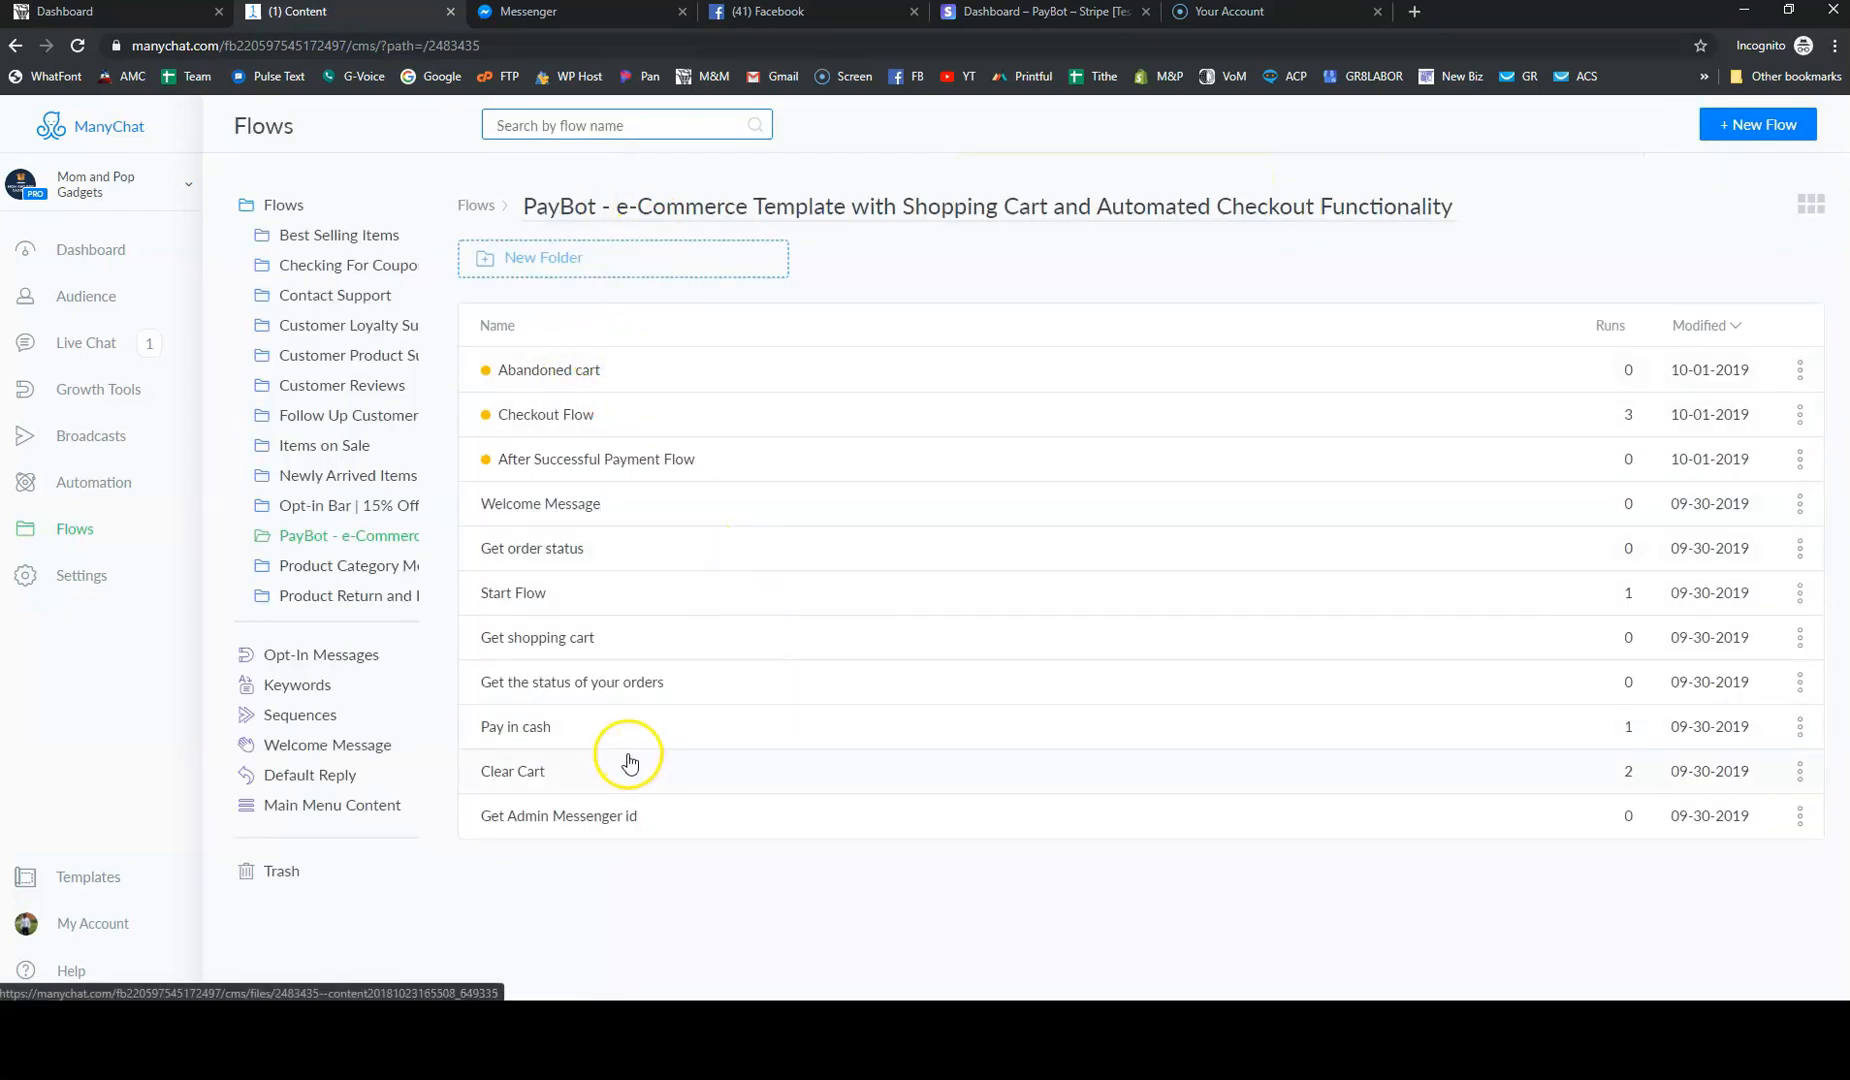
pyautogui.click(531, 739)
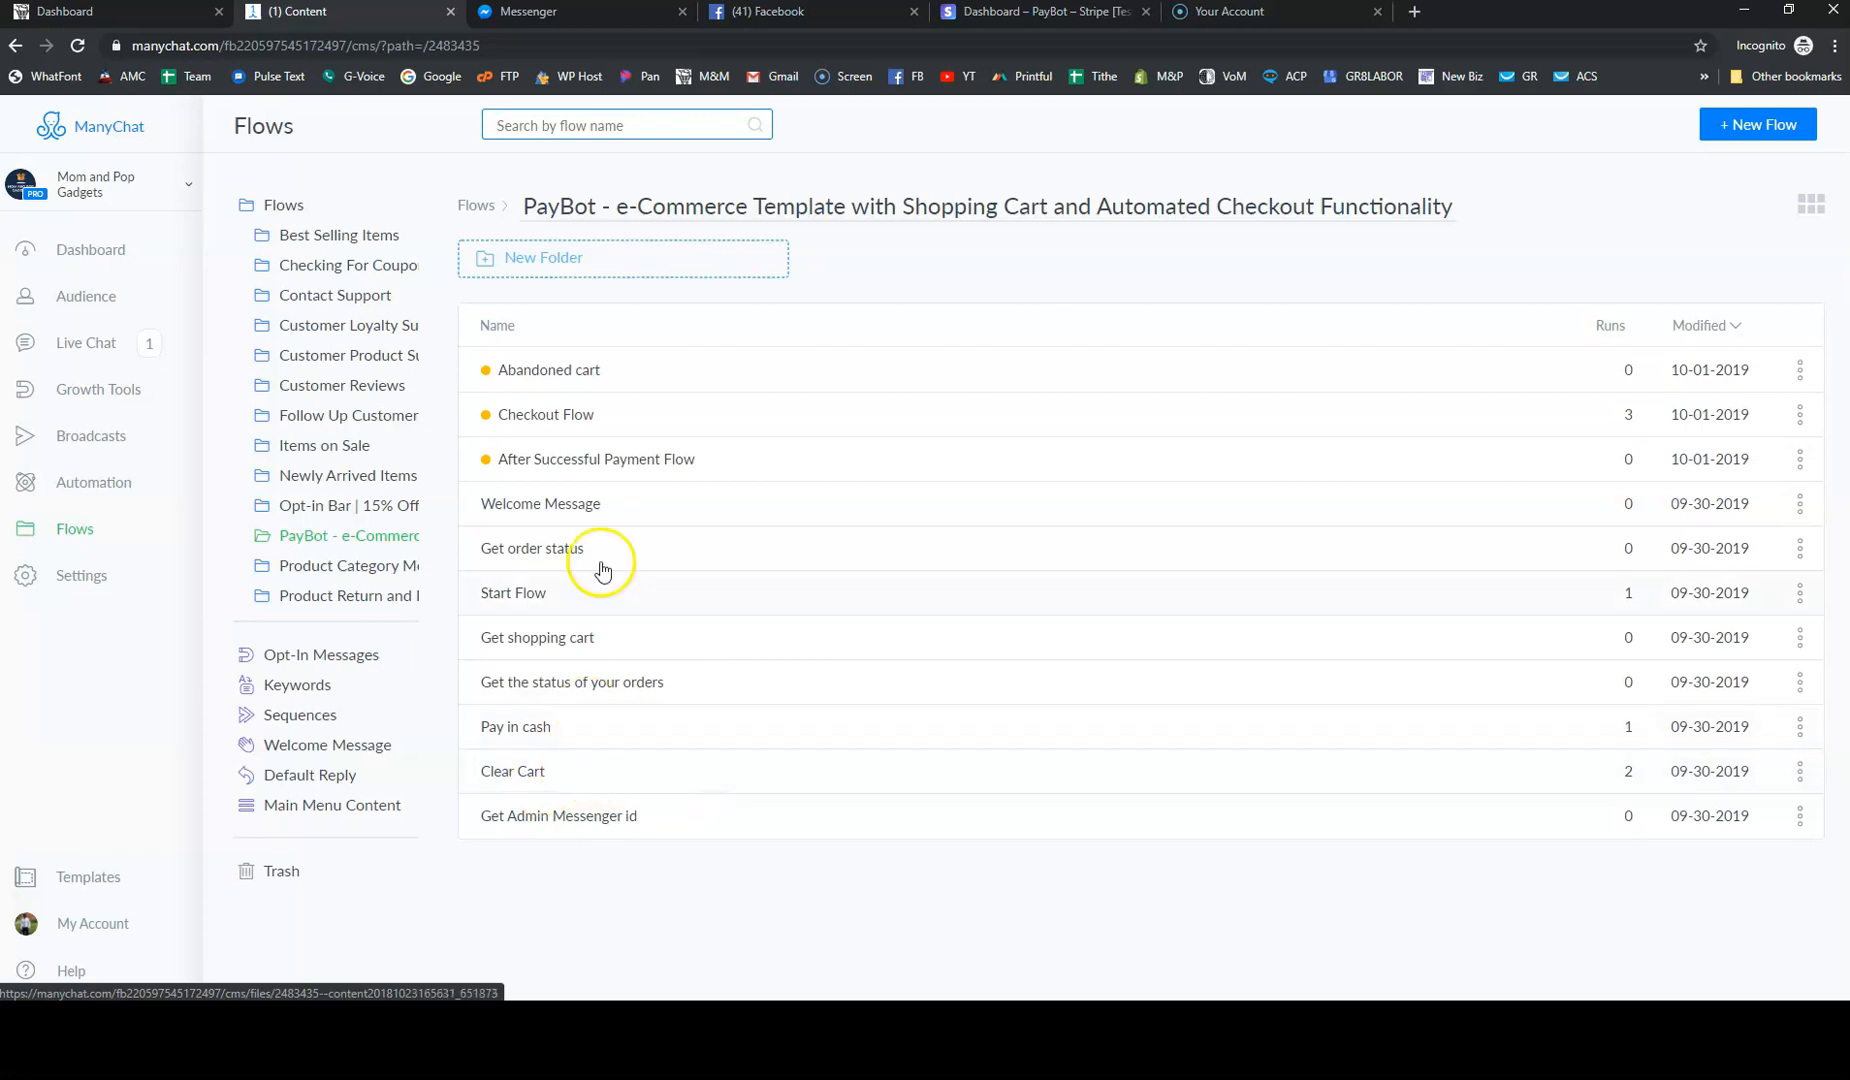
# Switch to Messenger, clear the shopping cart in the Mom and Pop Gadgets chat, and return to the PayBot template folder in ManyChat
pyautogui.click(556, 18)
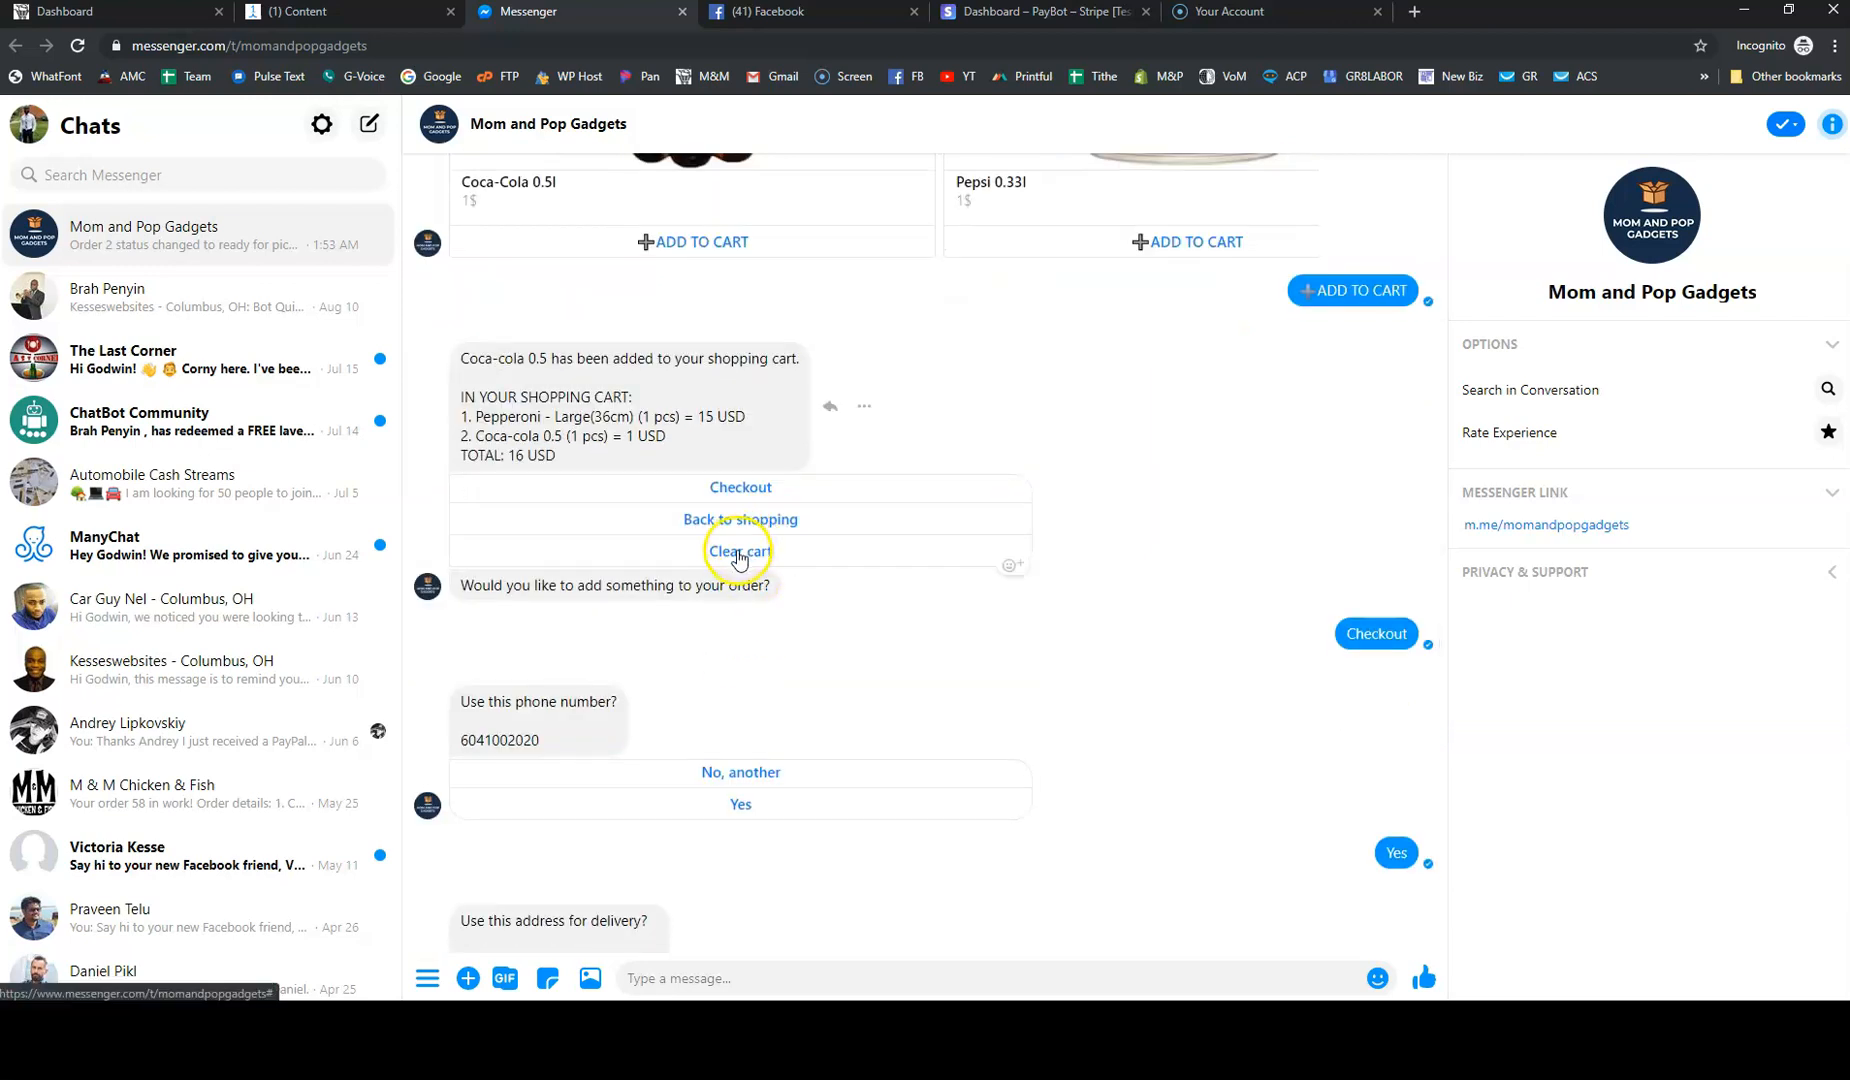
pyautogui.click(731, 556)
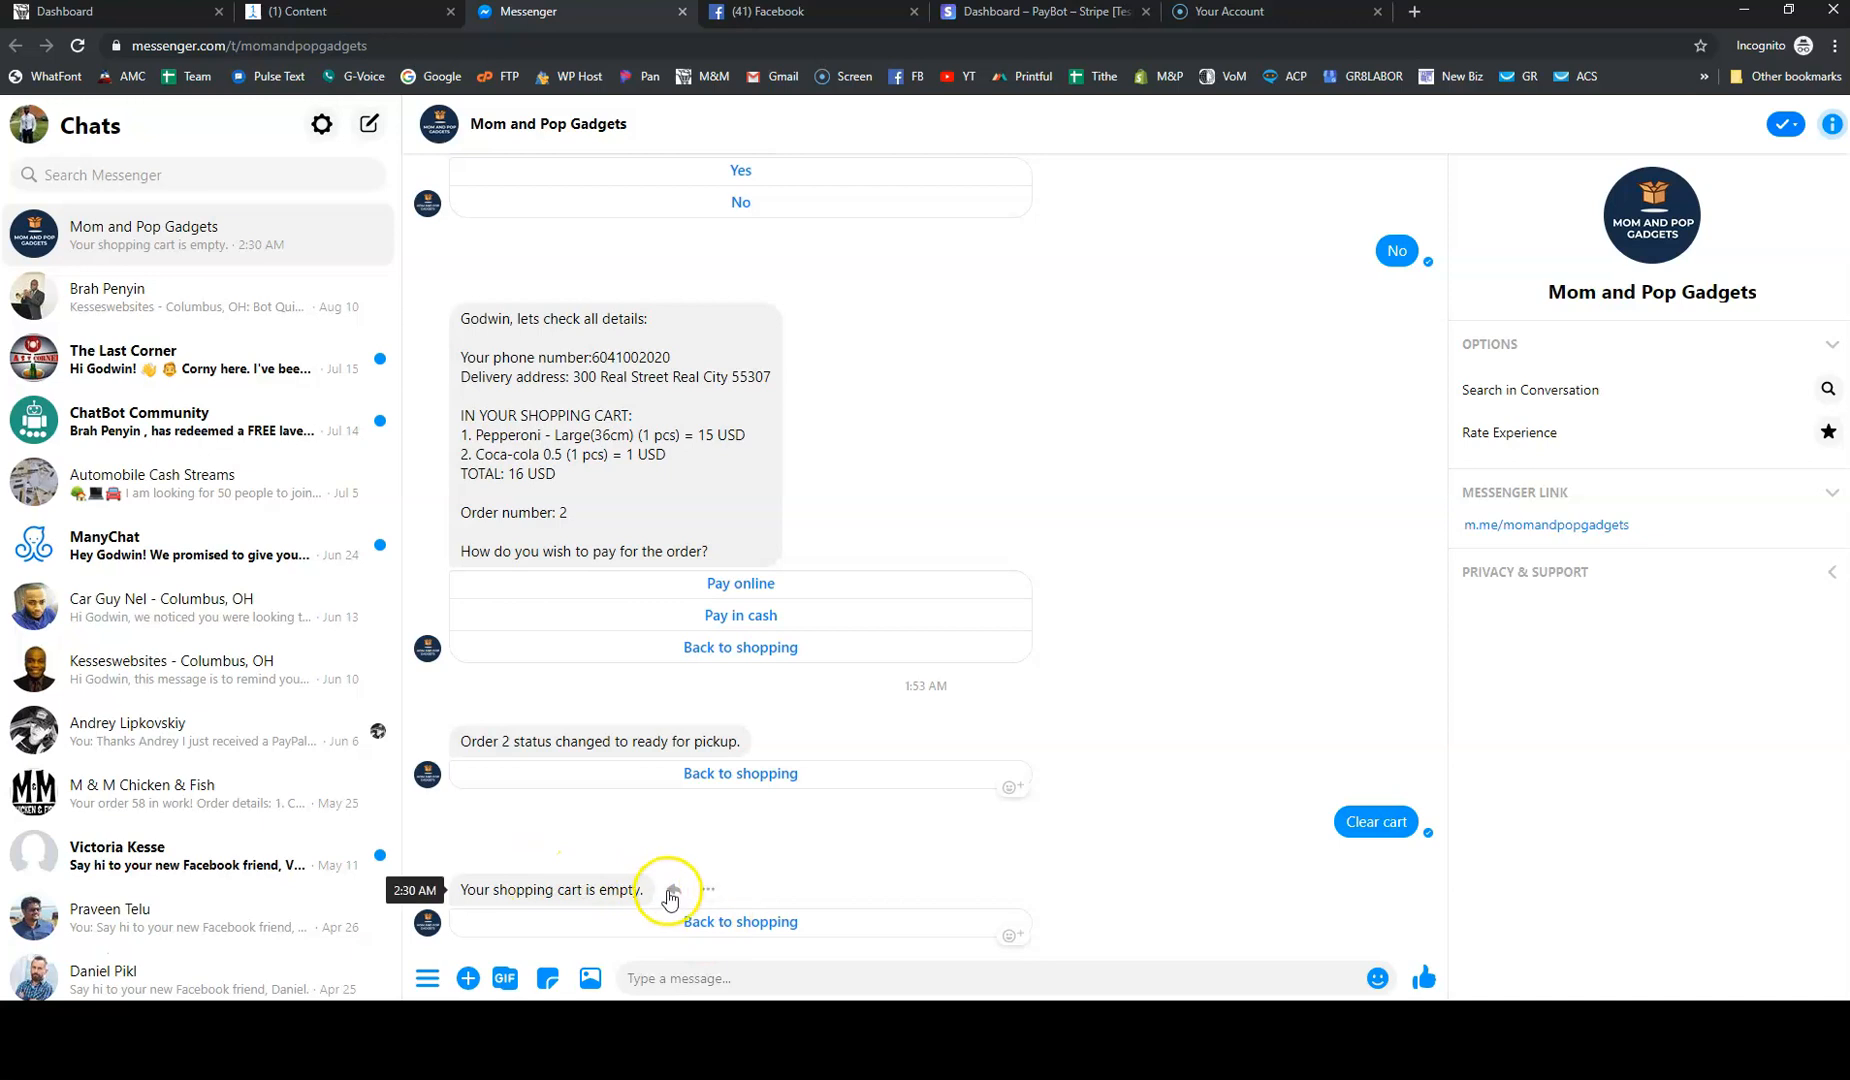
pyautogui.click(362, 12)
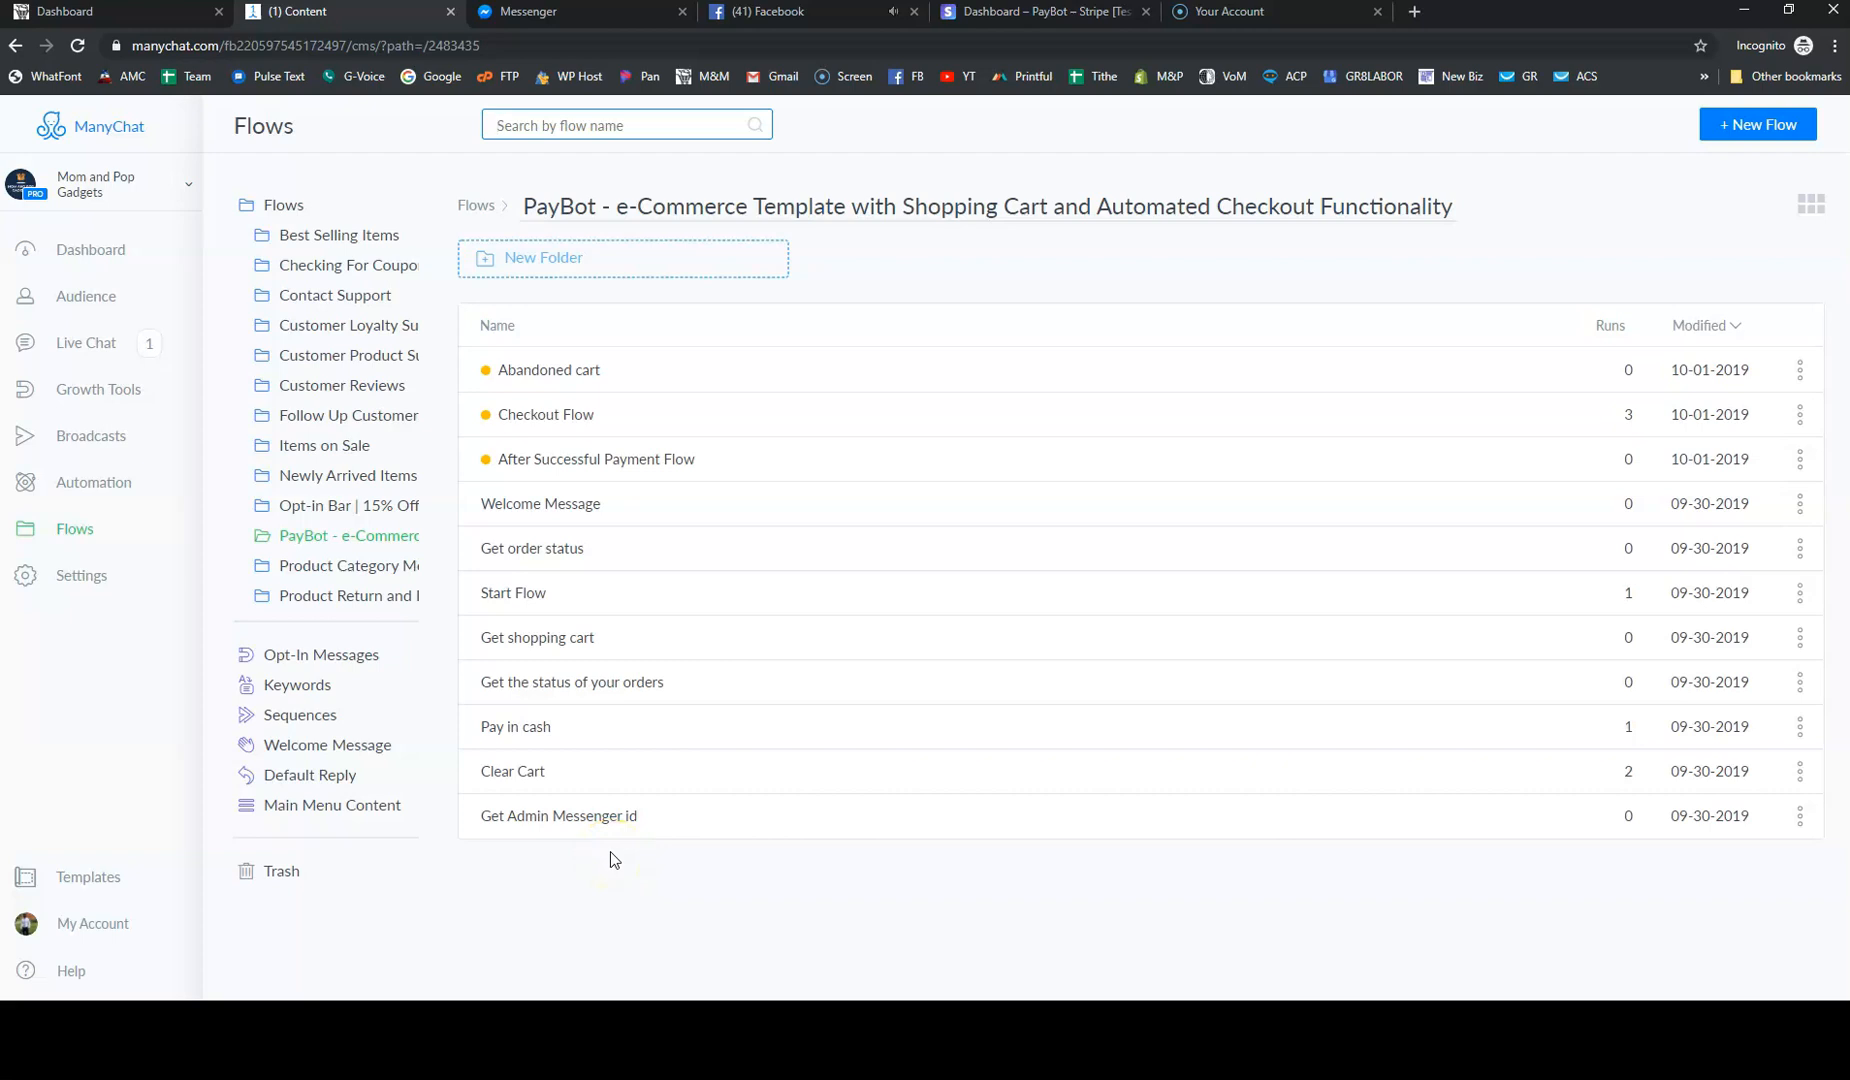
pyautogui.click(549, 12)
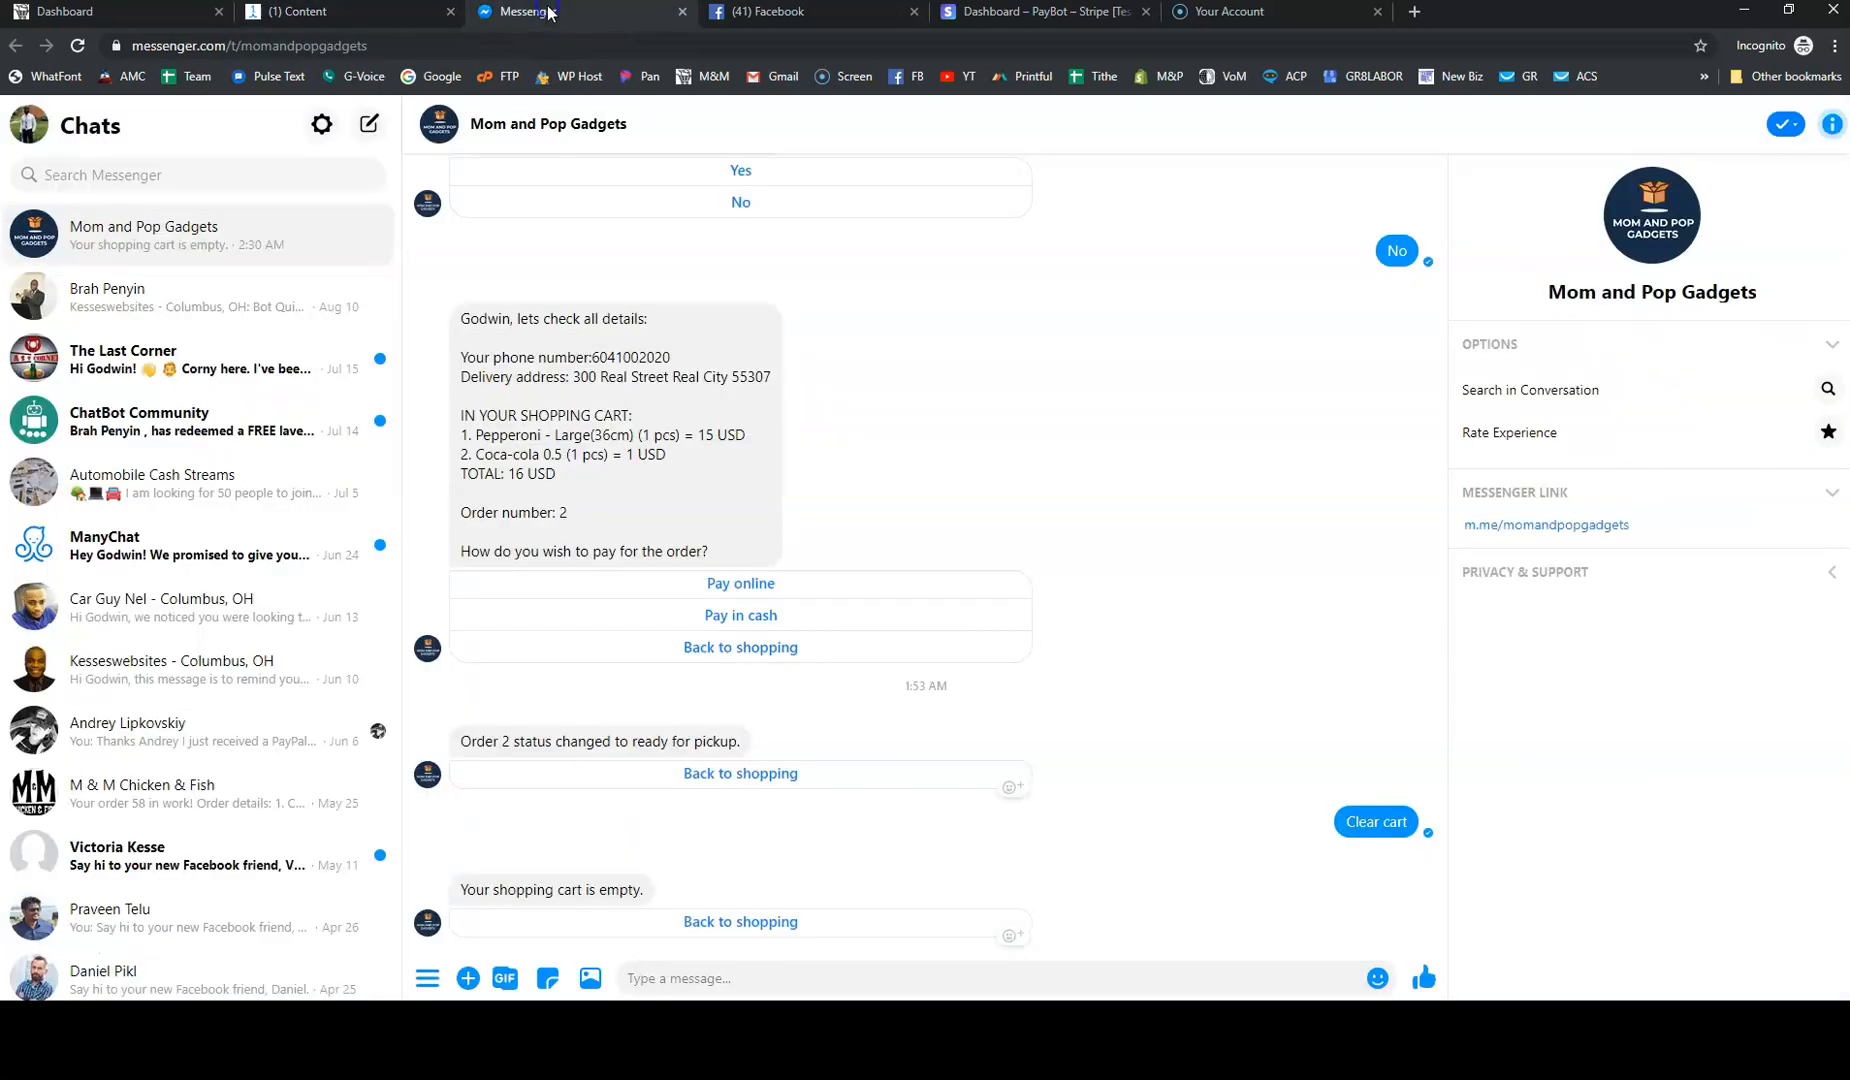
pyautogui.click(348, 13)
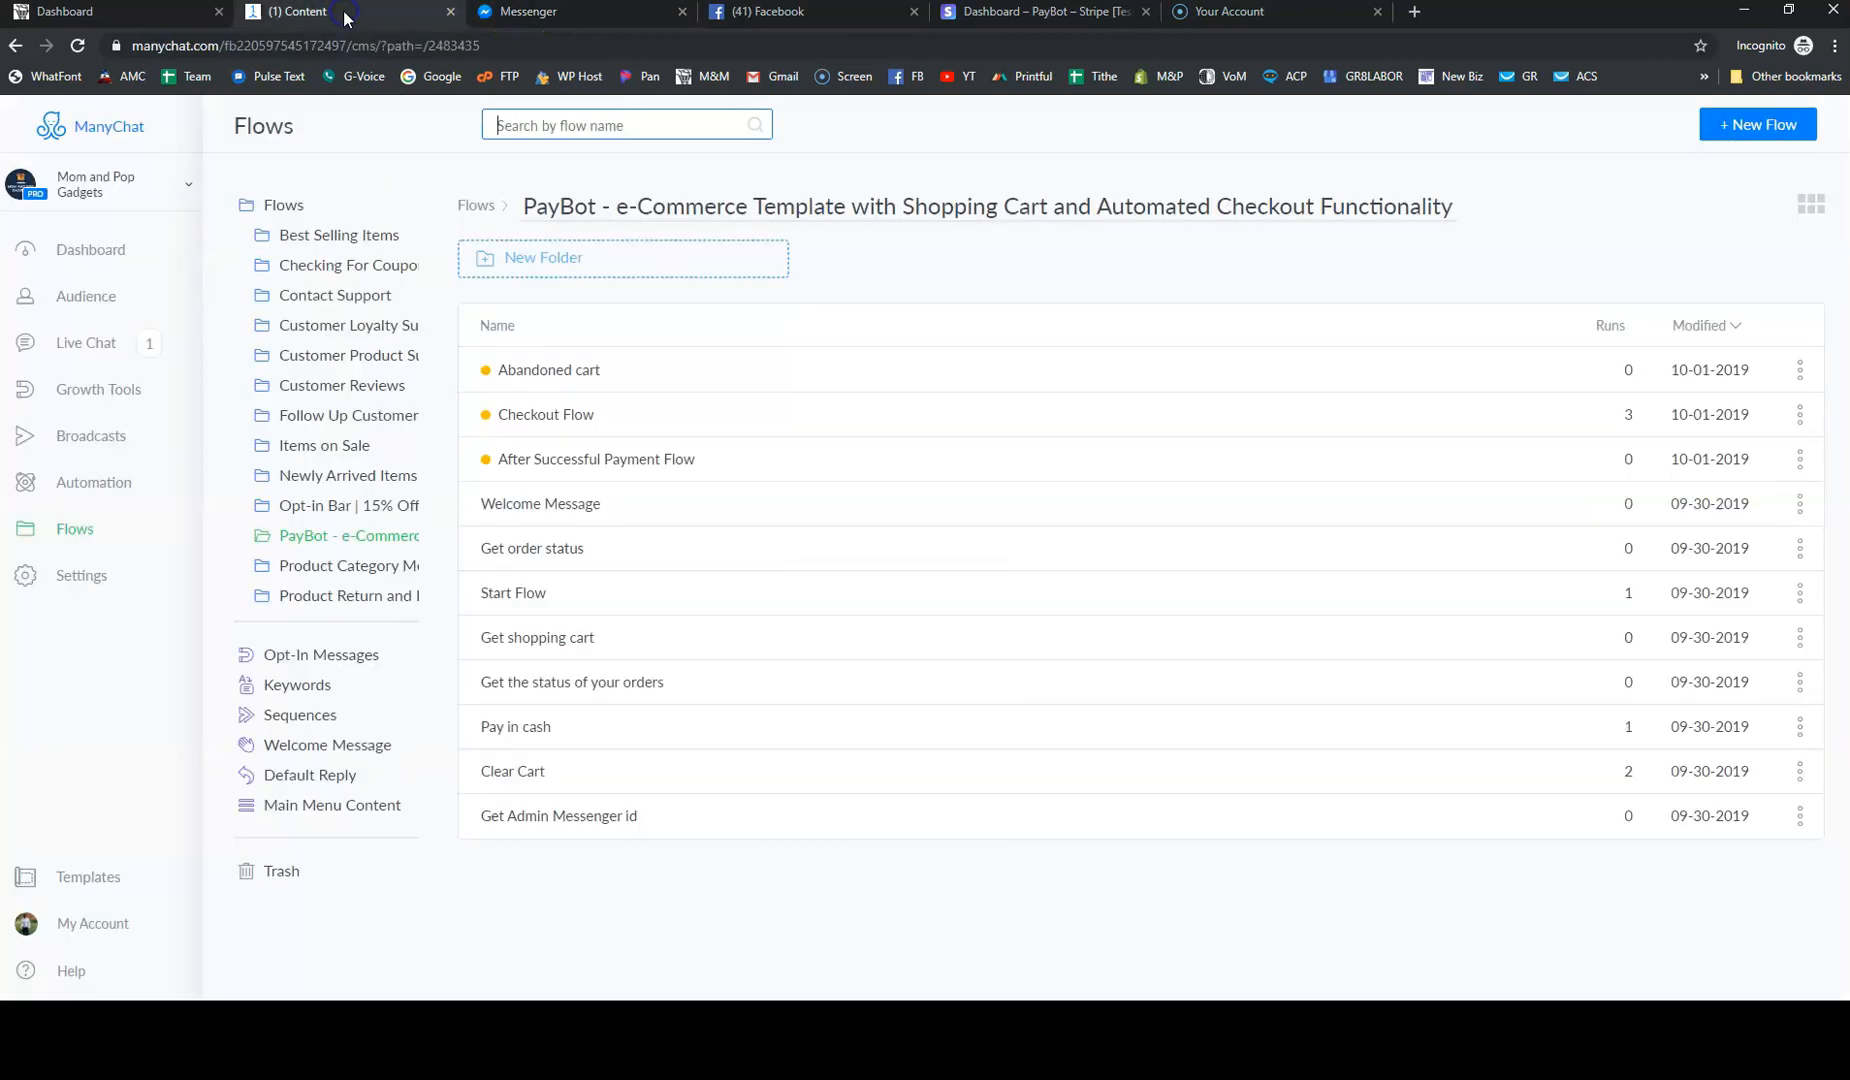